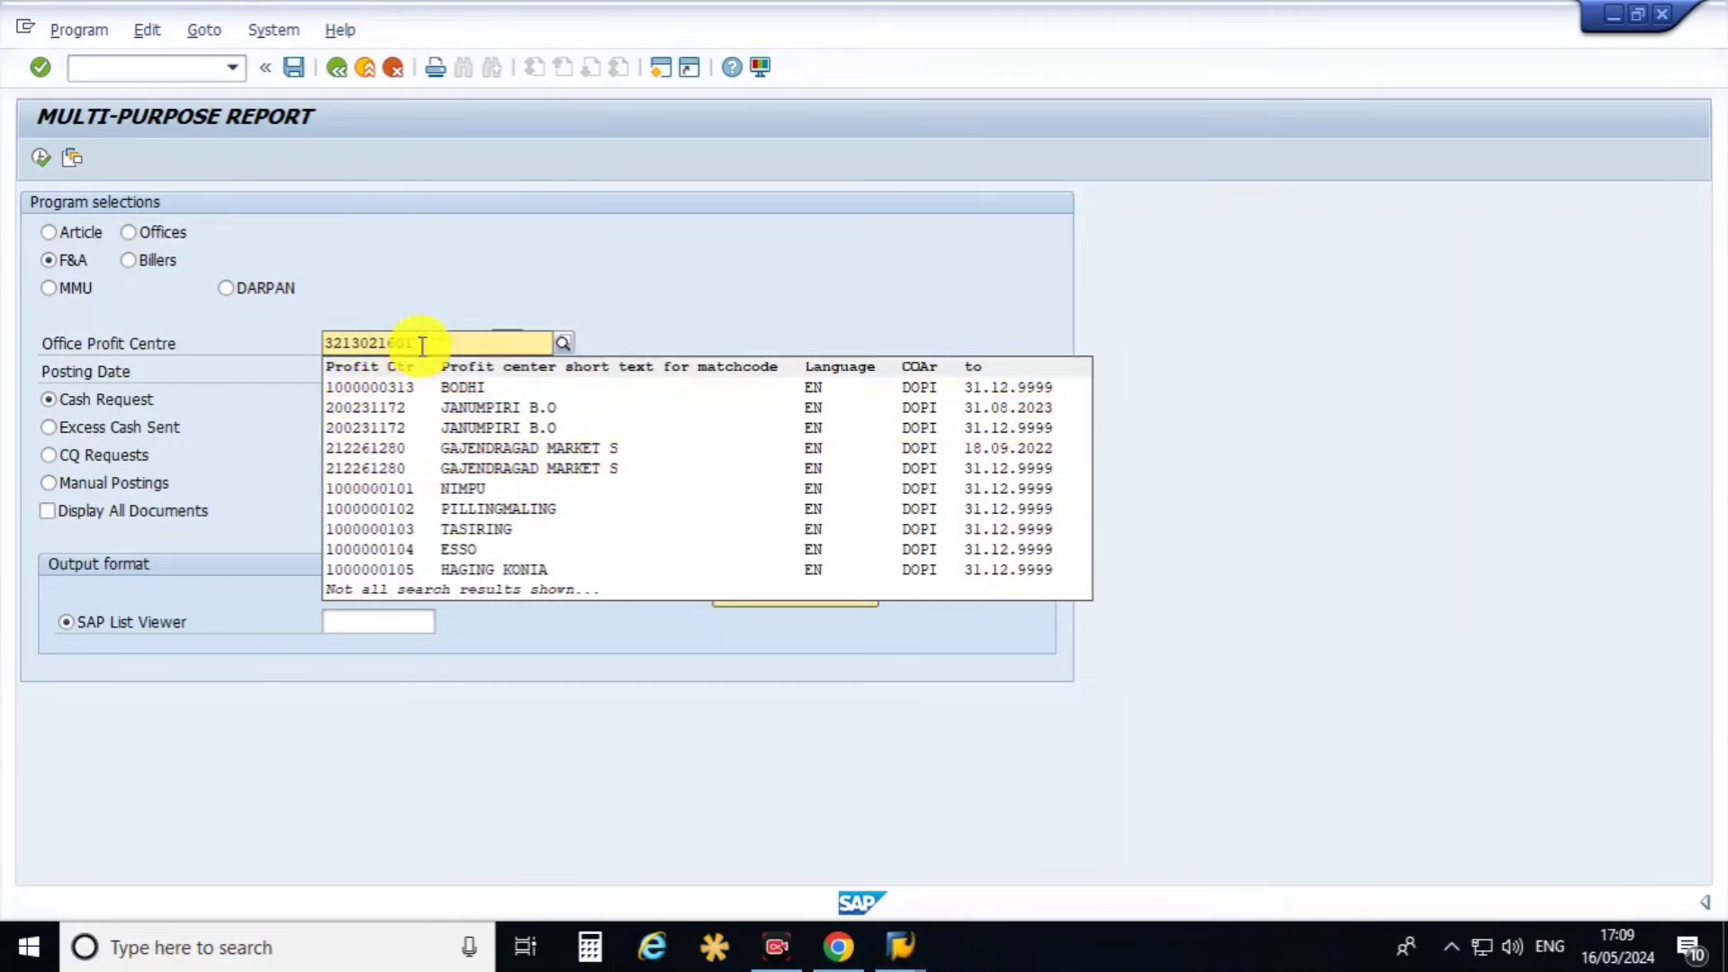
# Accept the entered office profit centre and choose the F&A report group.
pyautogui.click(430, 340)
pyautogui.click(105, 398)
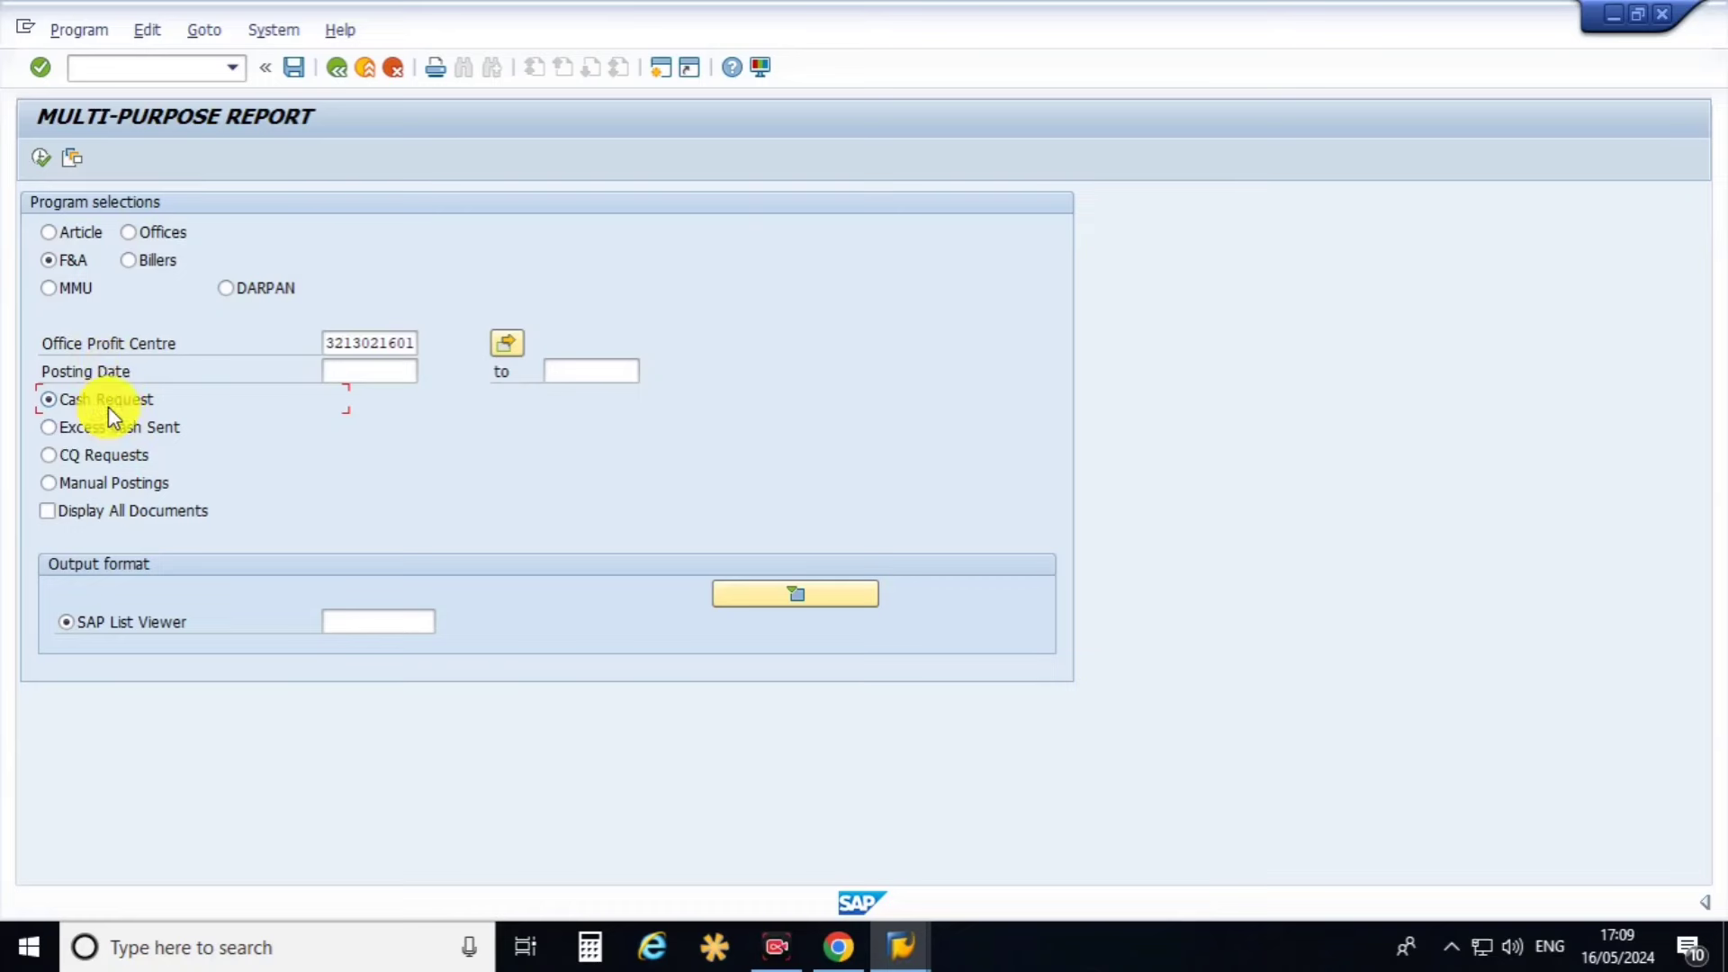
pyautogui.click(68, 261)
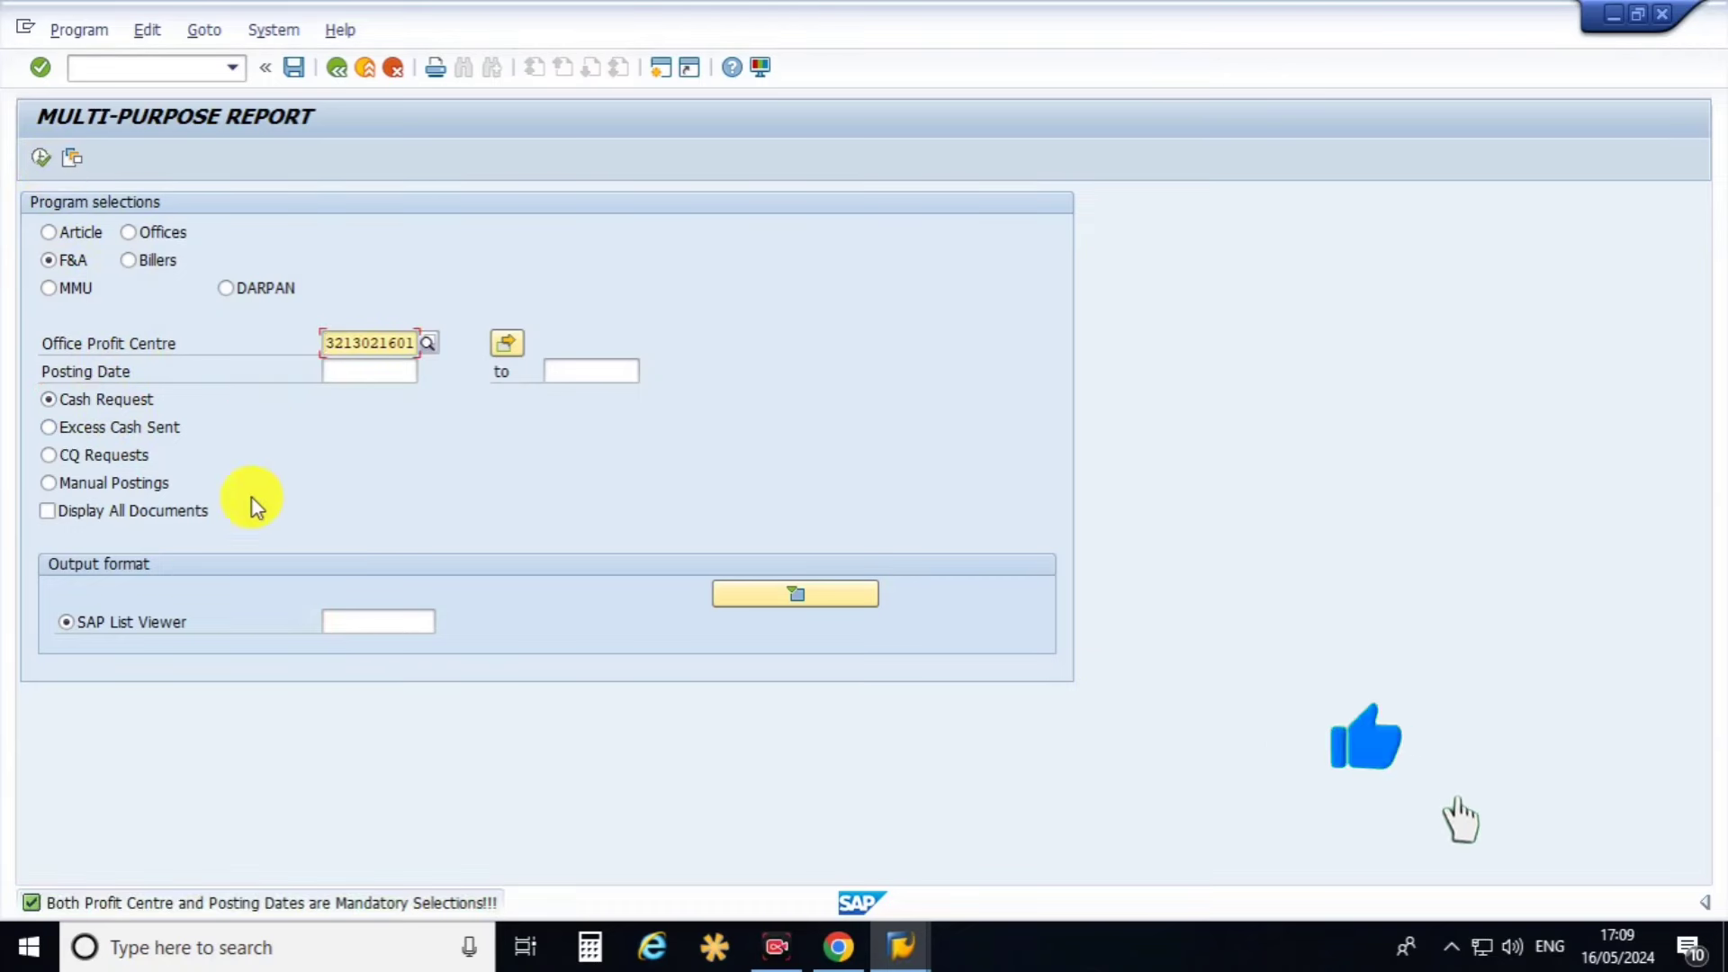
# Set posting dates 01.05.2024 to 16.05.2024 from the calendars, keeping Cash Request selected.
pyautogui.click(364, 371)
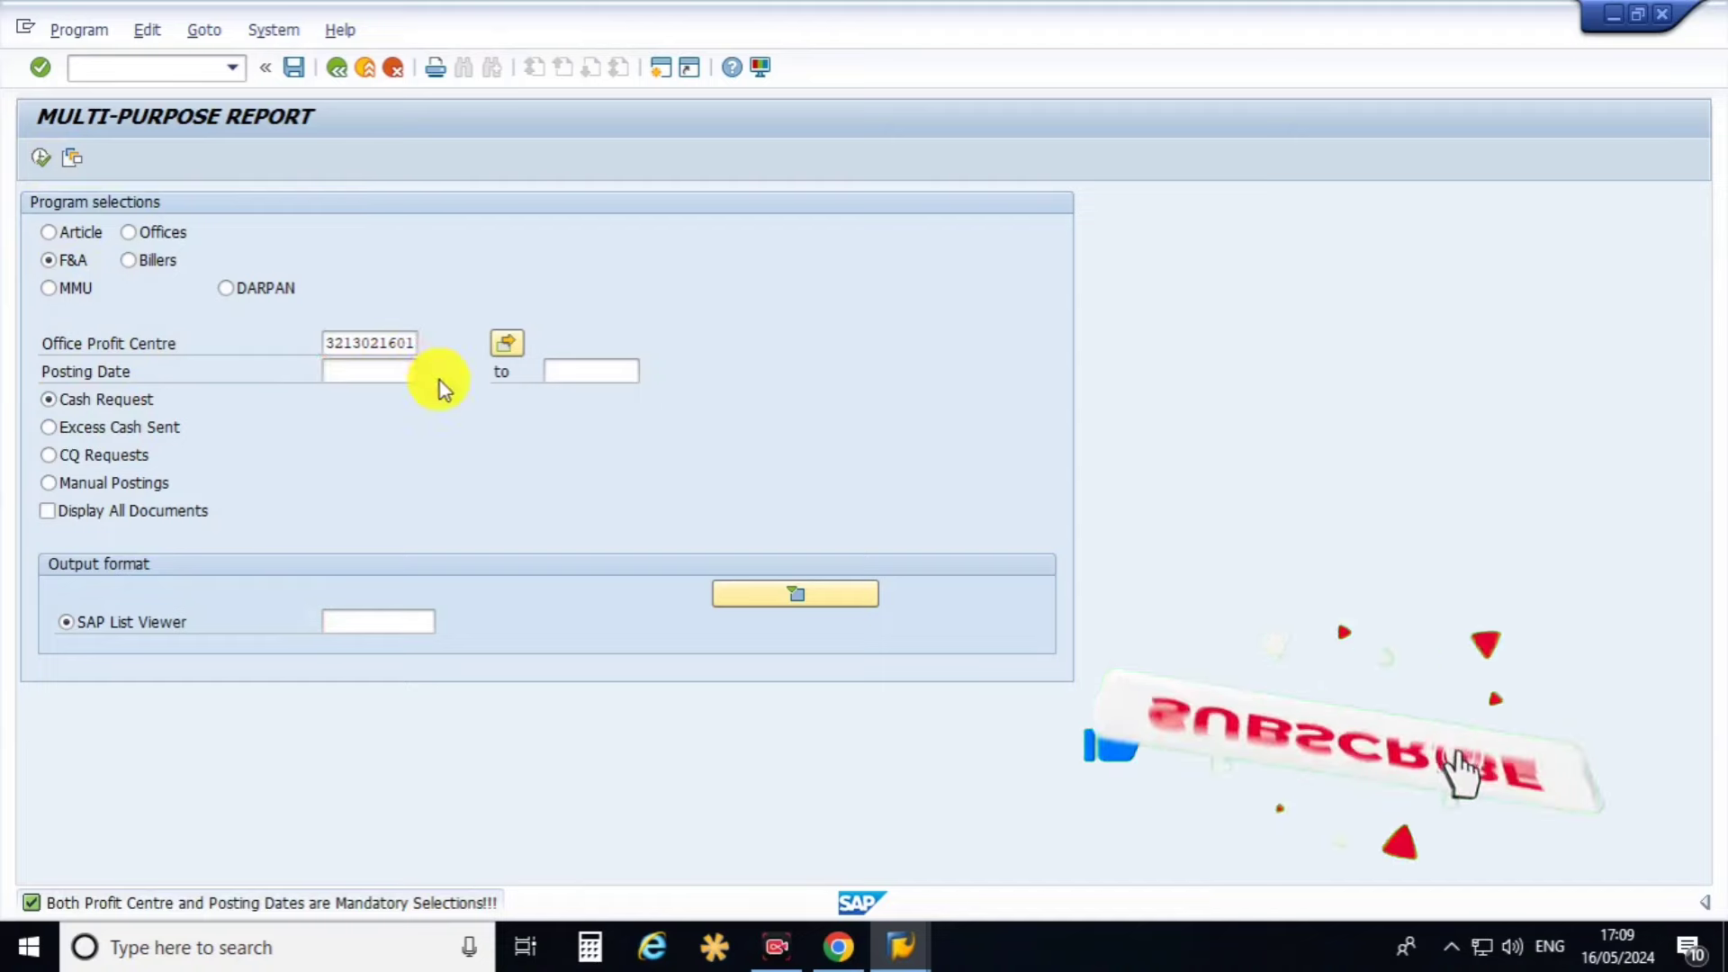
pyautogui.click(428, 371)
pyautogui.doubleClick(307, 465)
pyautogui.click(576, 371)
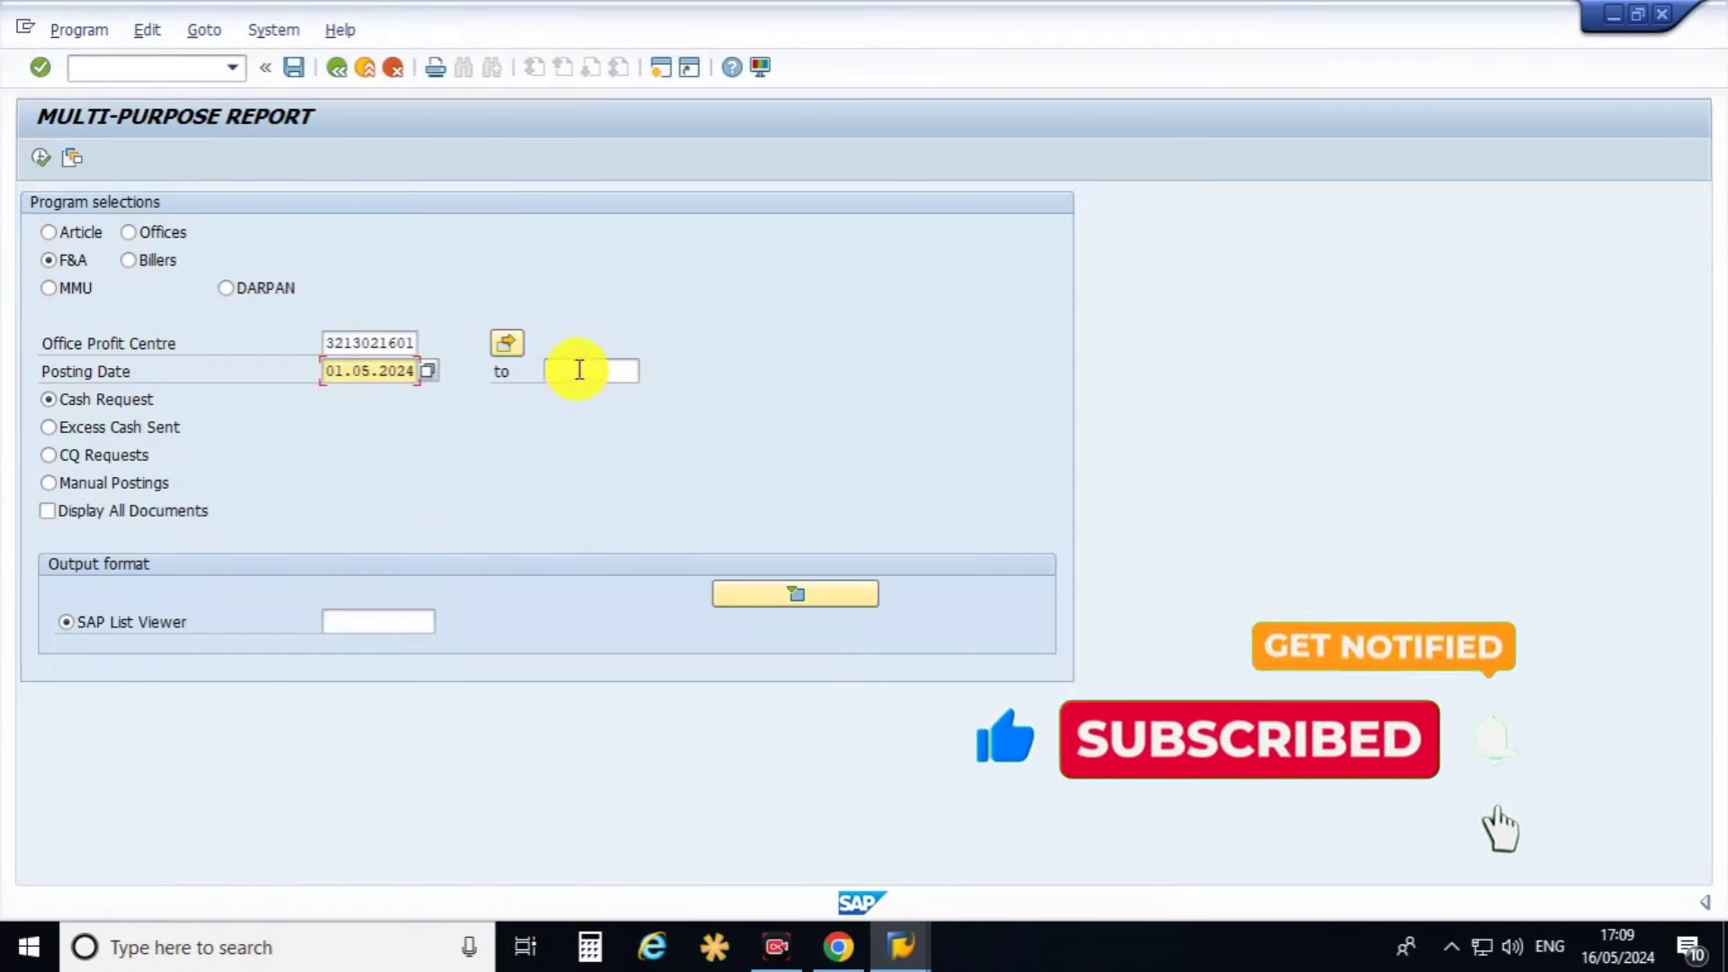
pyautogui.click(647, 371)
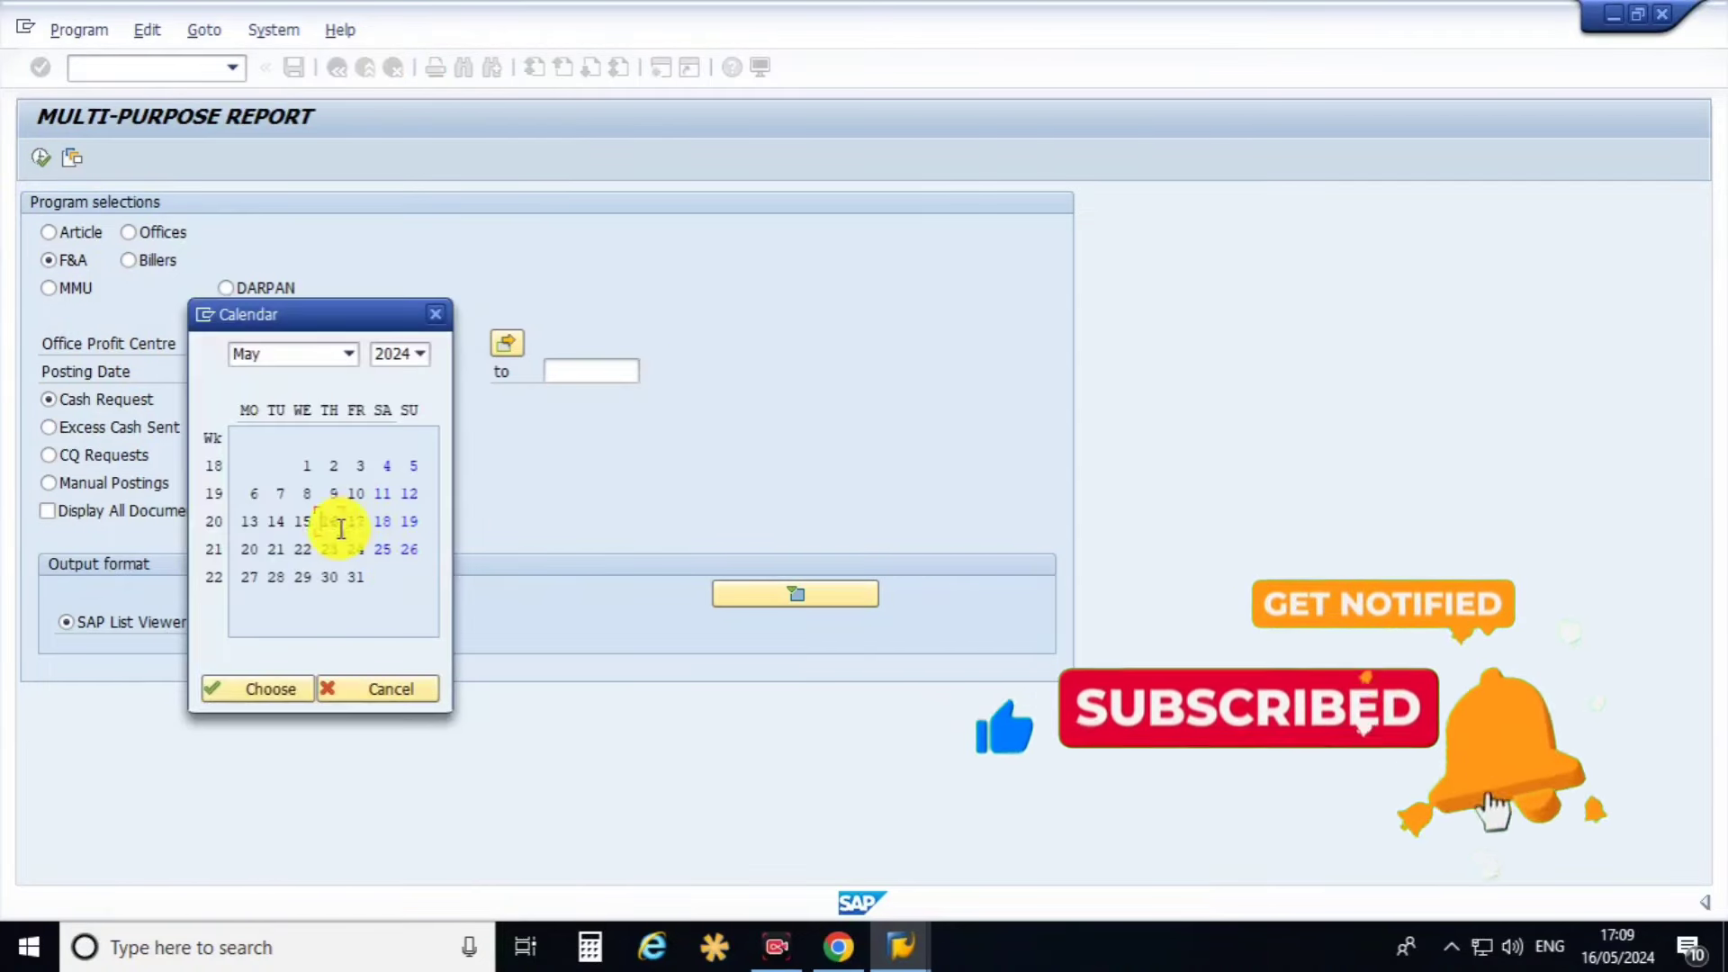
pyautogui.doubleClick(329, 521)
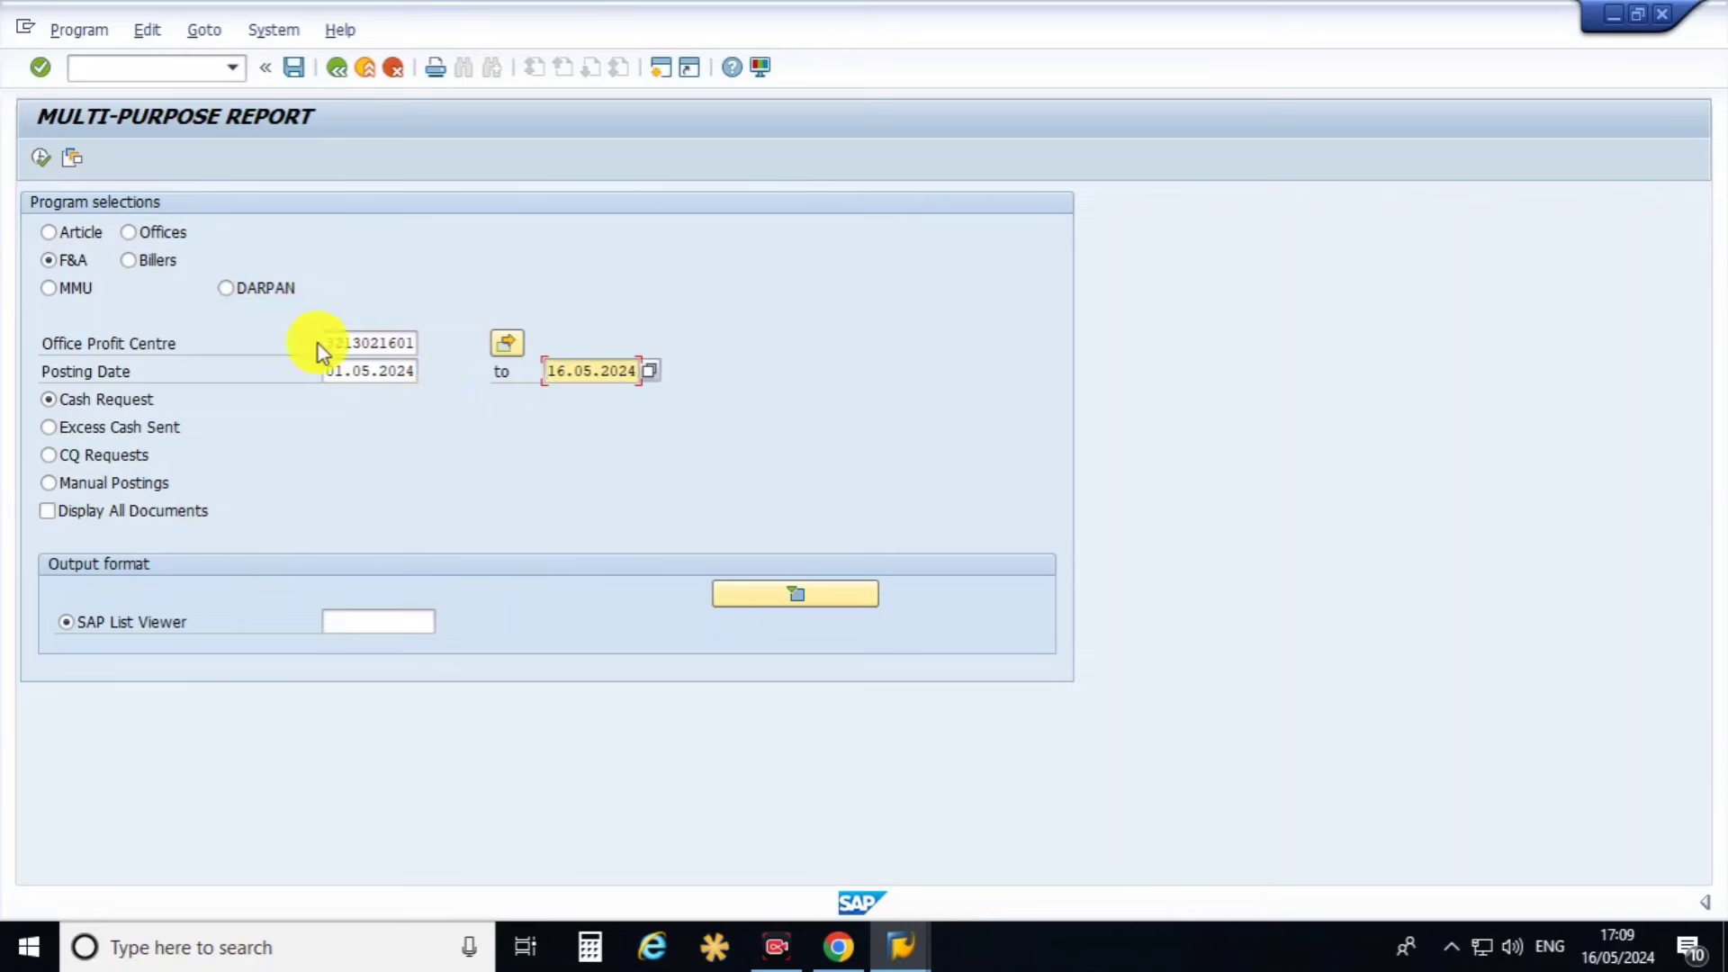
pyautogui.click(563, 369)
pyautogui.click(79, 399)
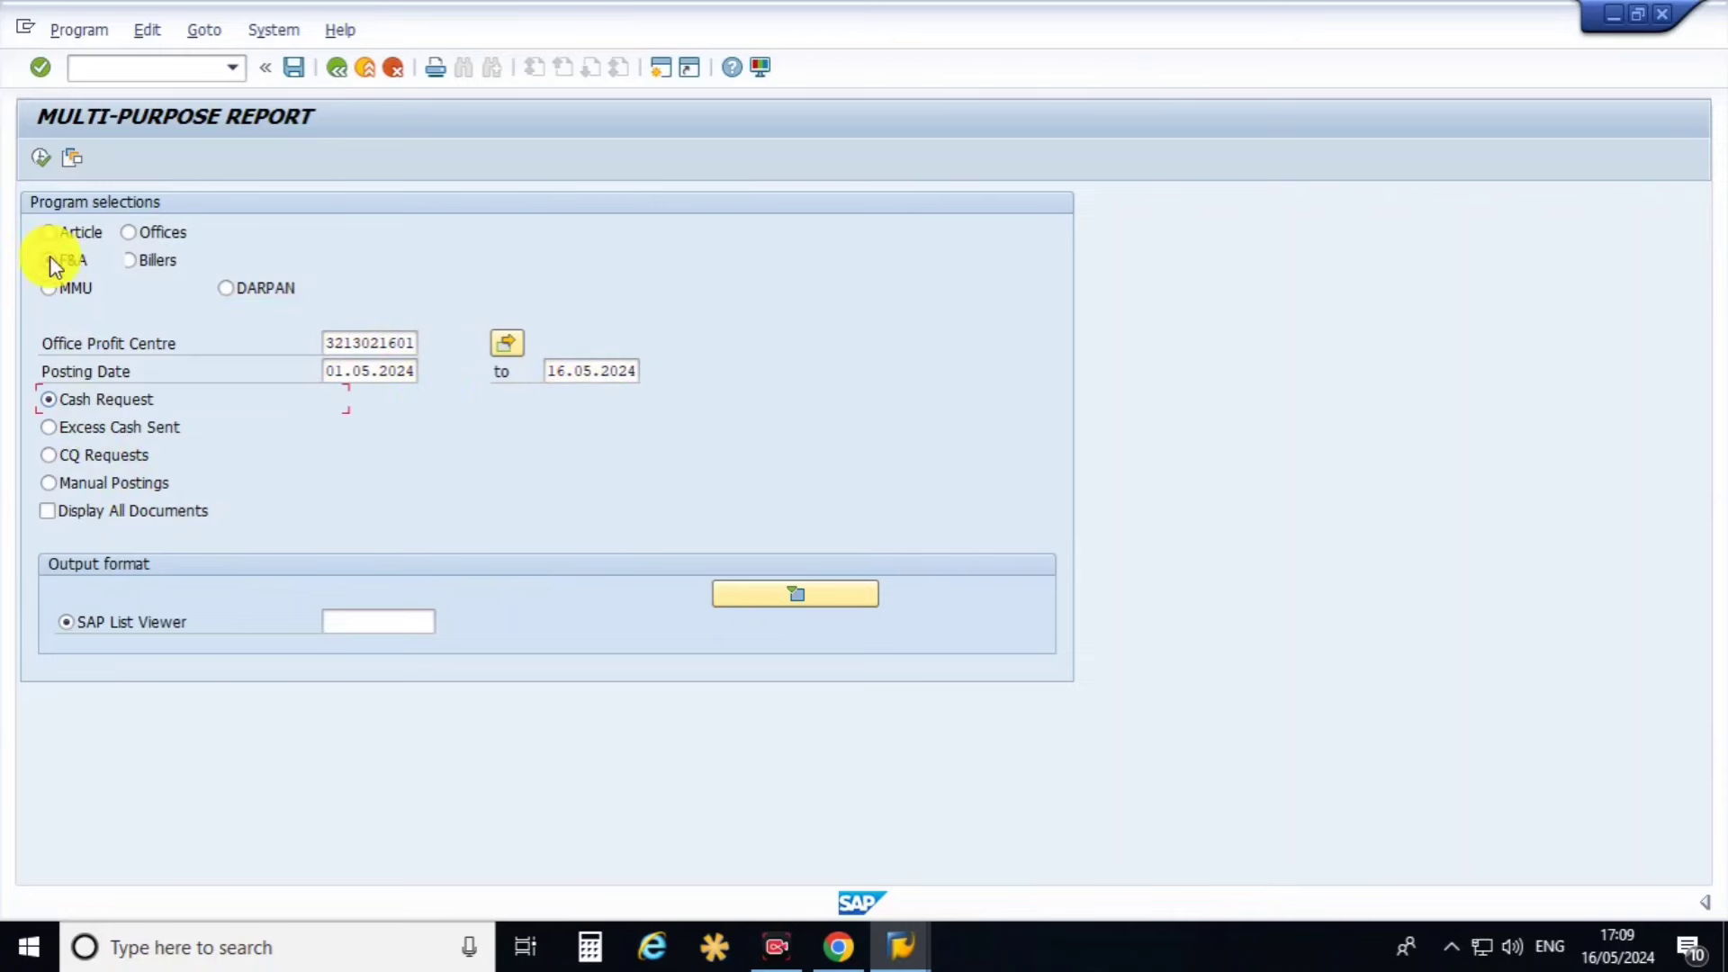
# Run the Cash Request report and review the 16.05, 08.05 and 06.05 request rows.
pyautogui.click(45, 162)
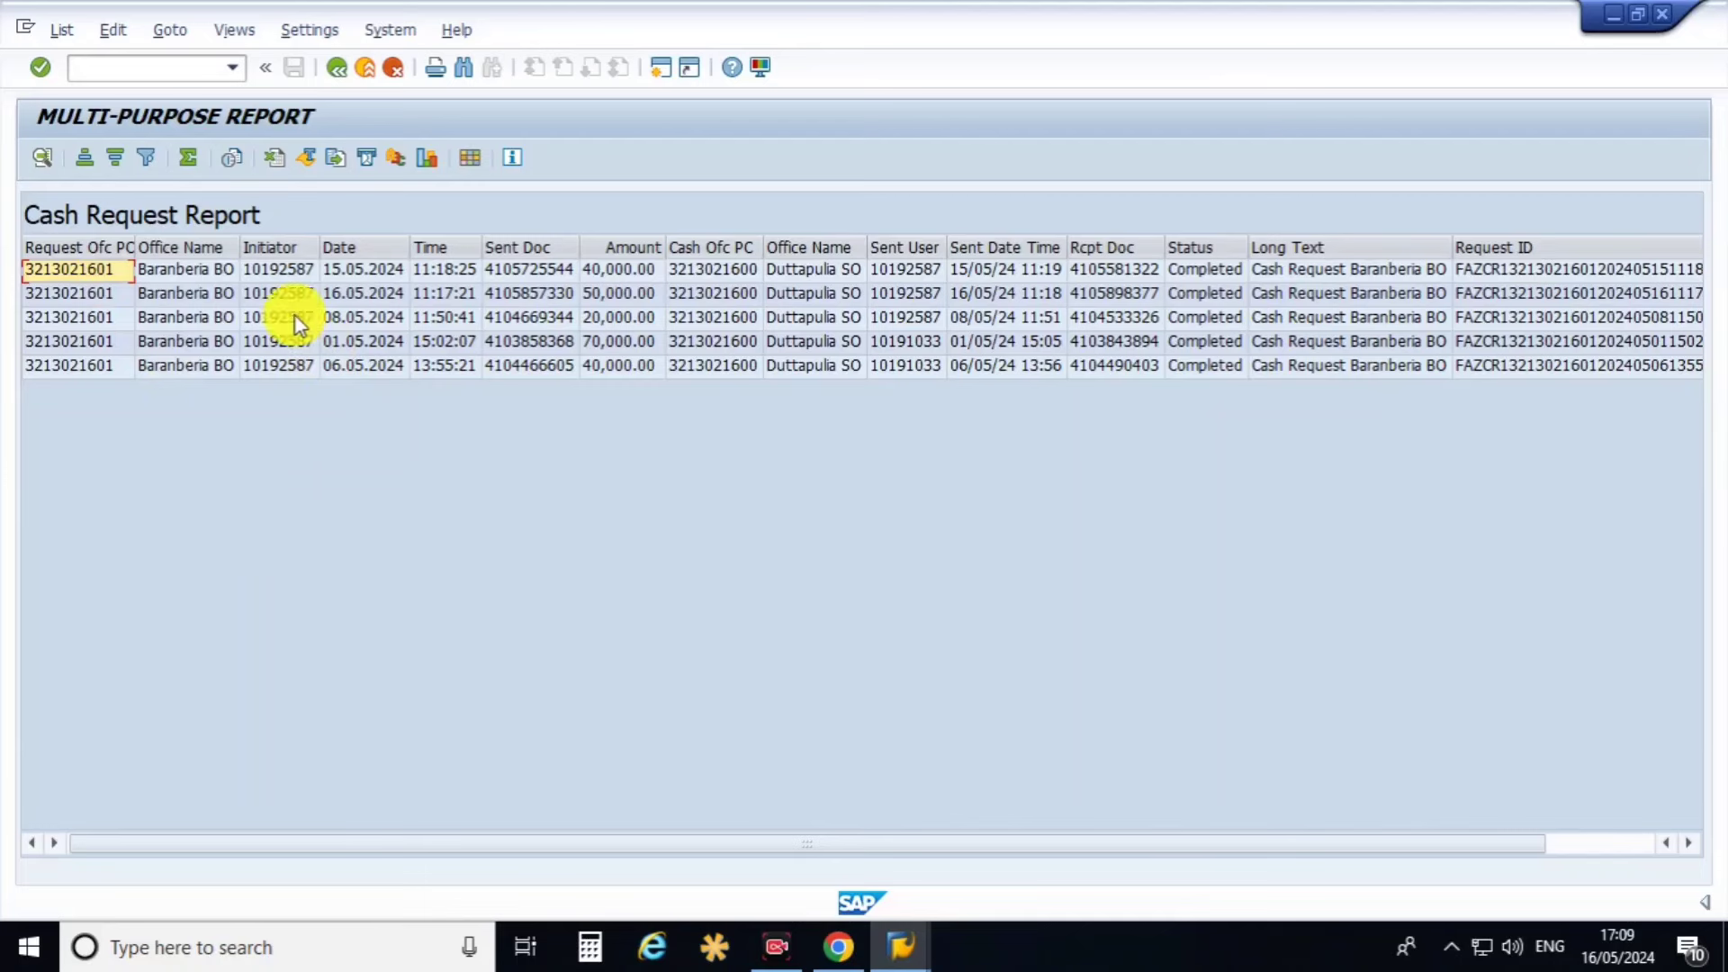
pyautogui.click(204, 247)
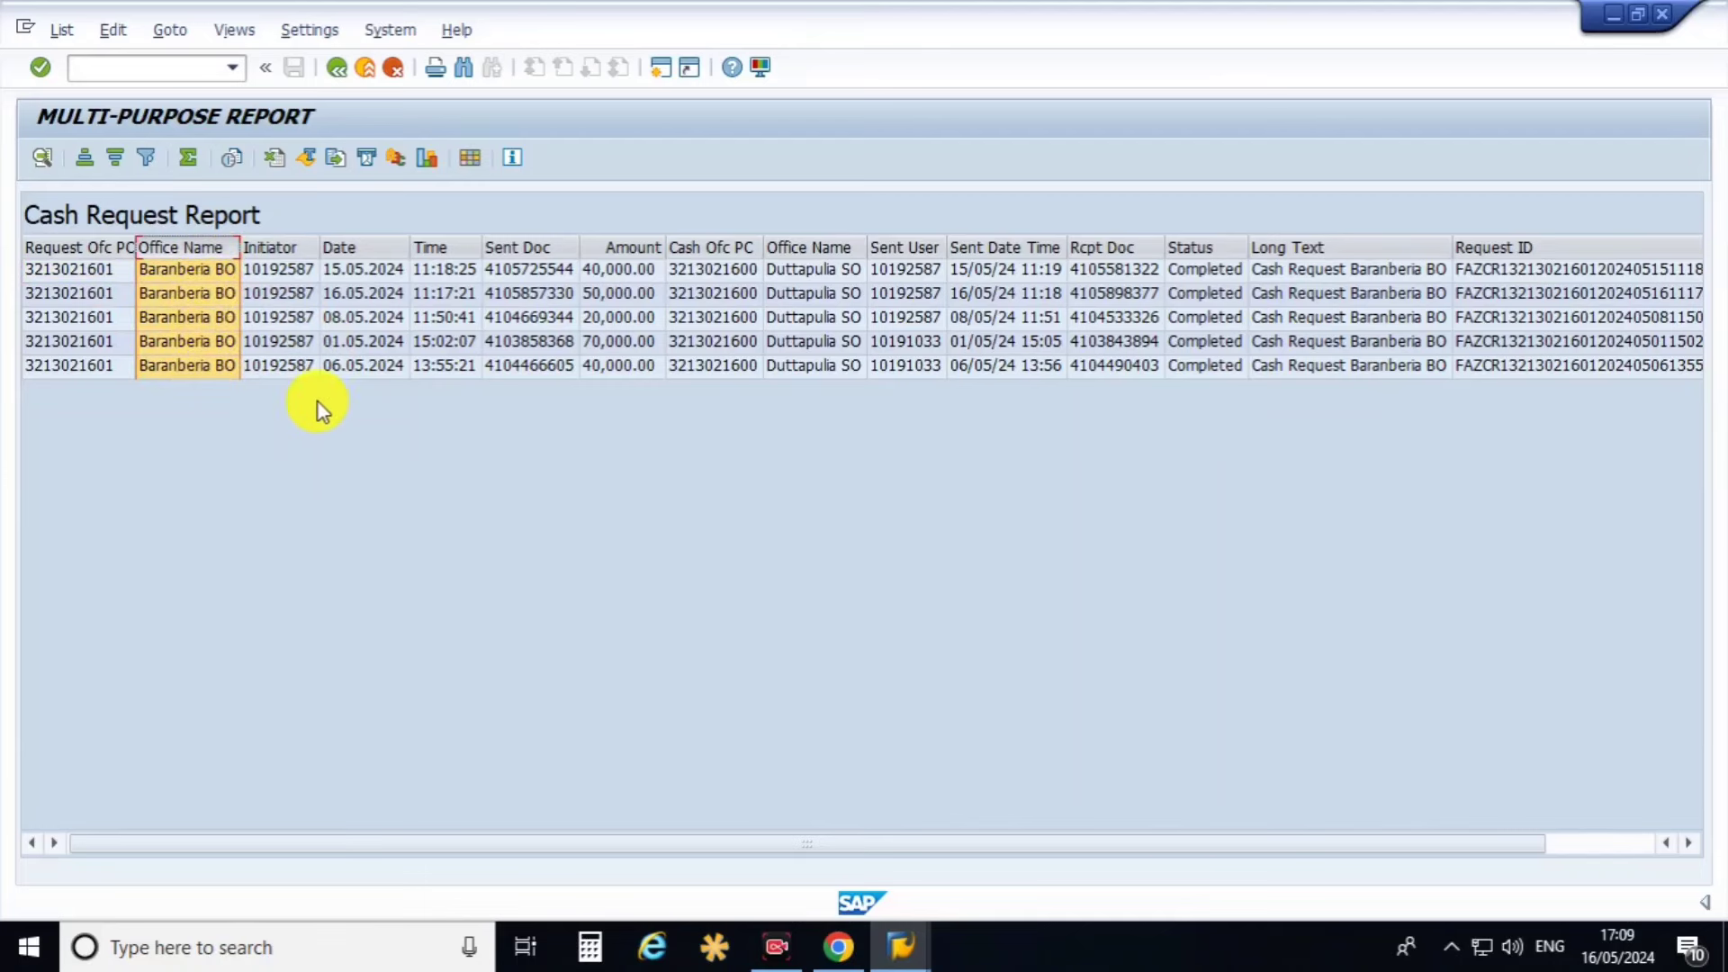
pyautogui.click(360, 293)
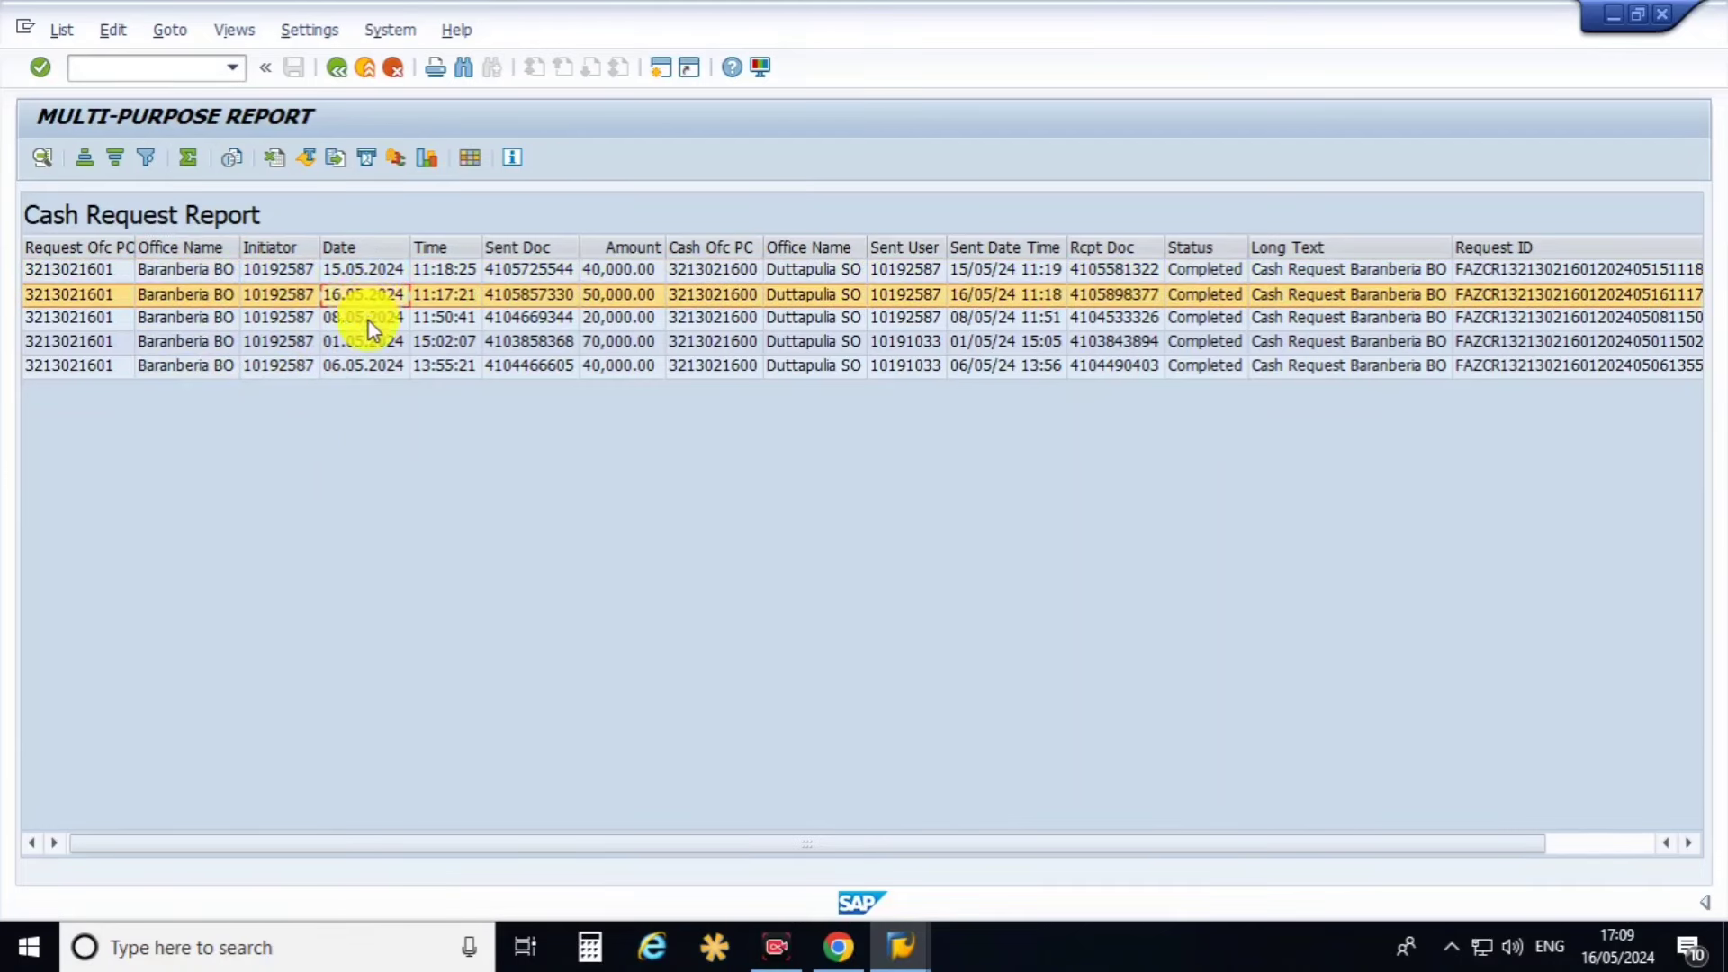
pyautogui.click(369, 321)
pyautogui.click(373, 366)
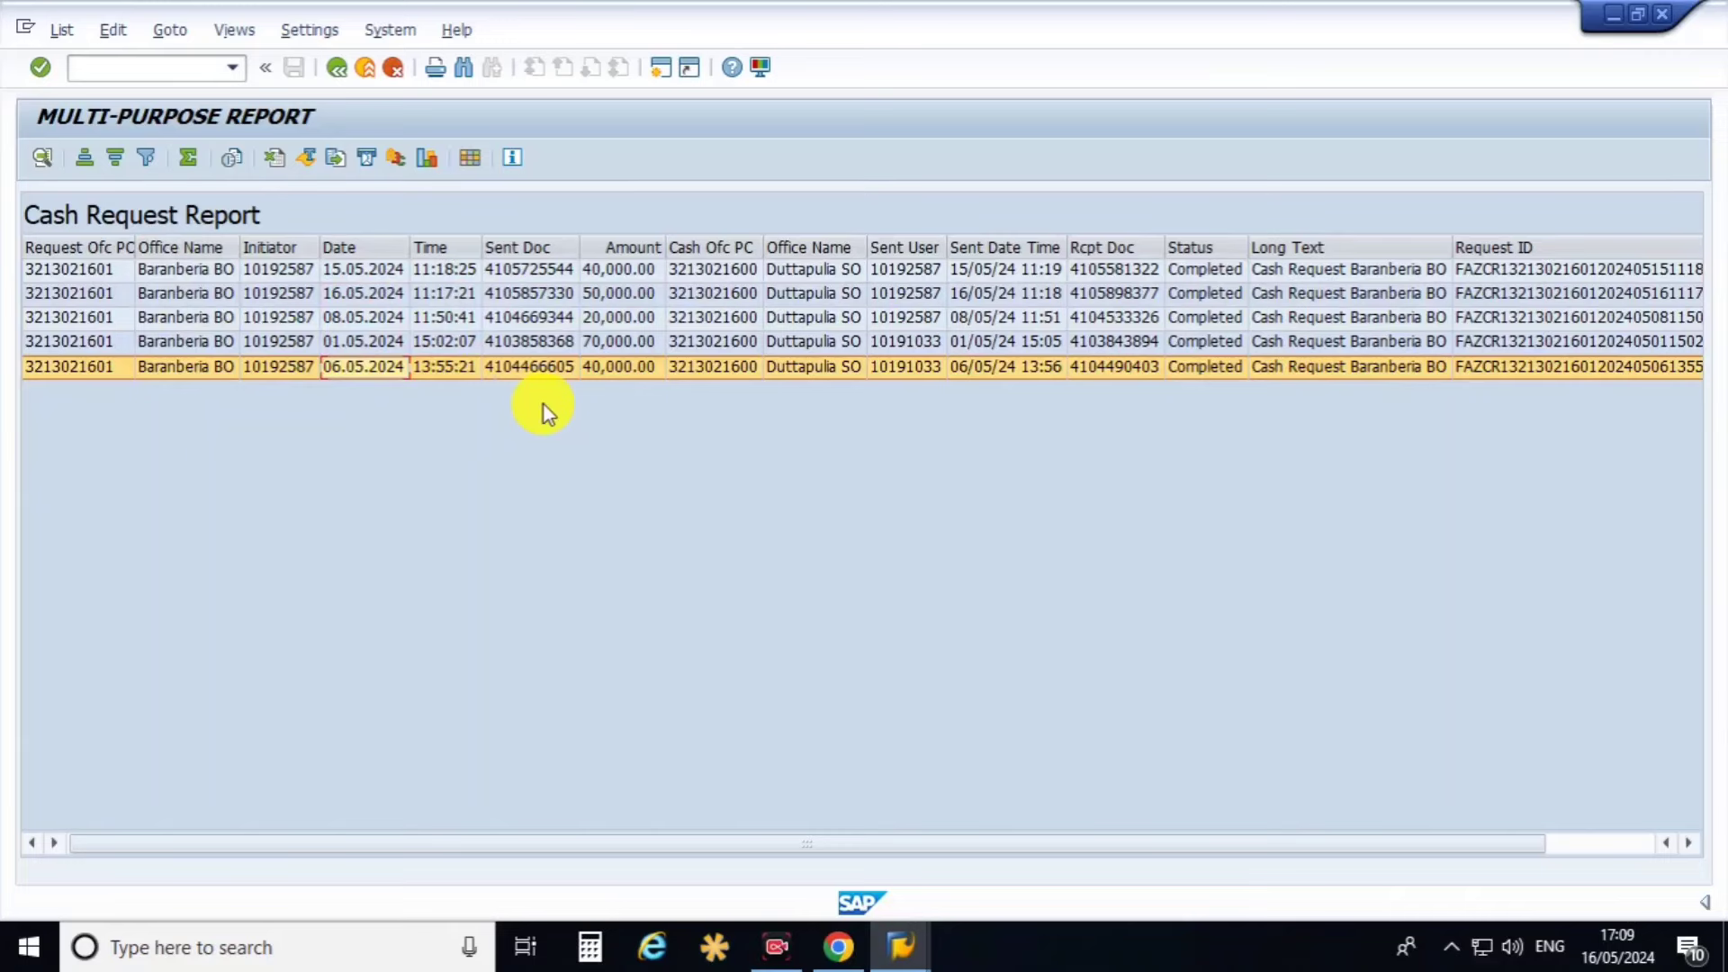
# Review the Amount through Request ID columns of the five completed cash requests.
pyautogui.click(628, 246)
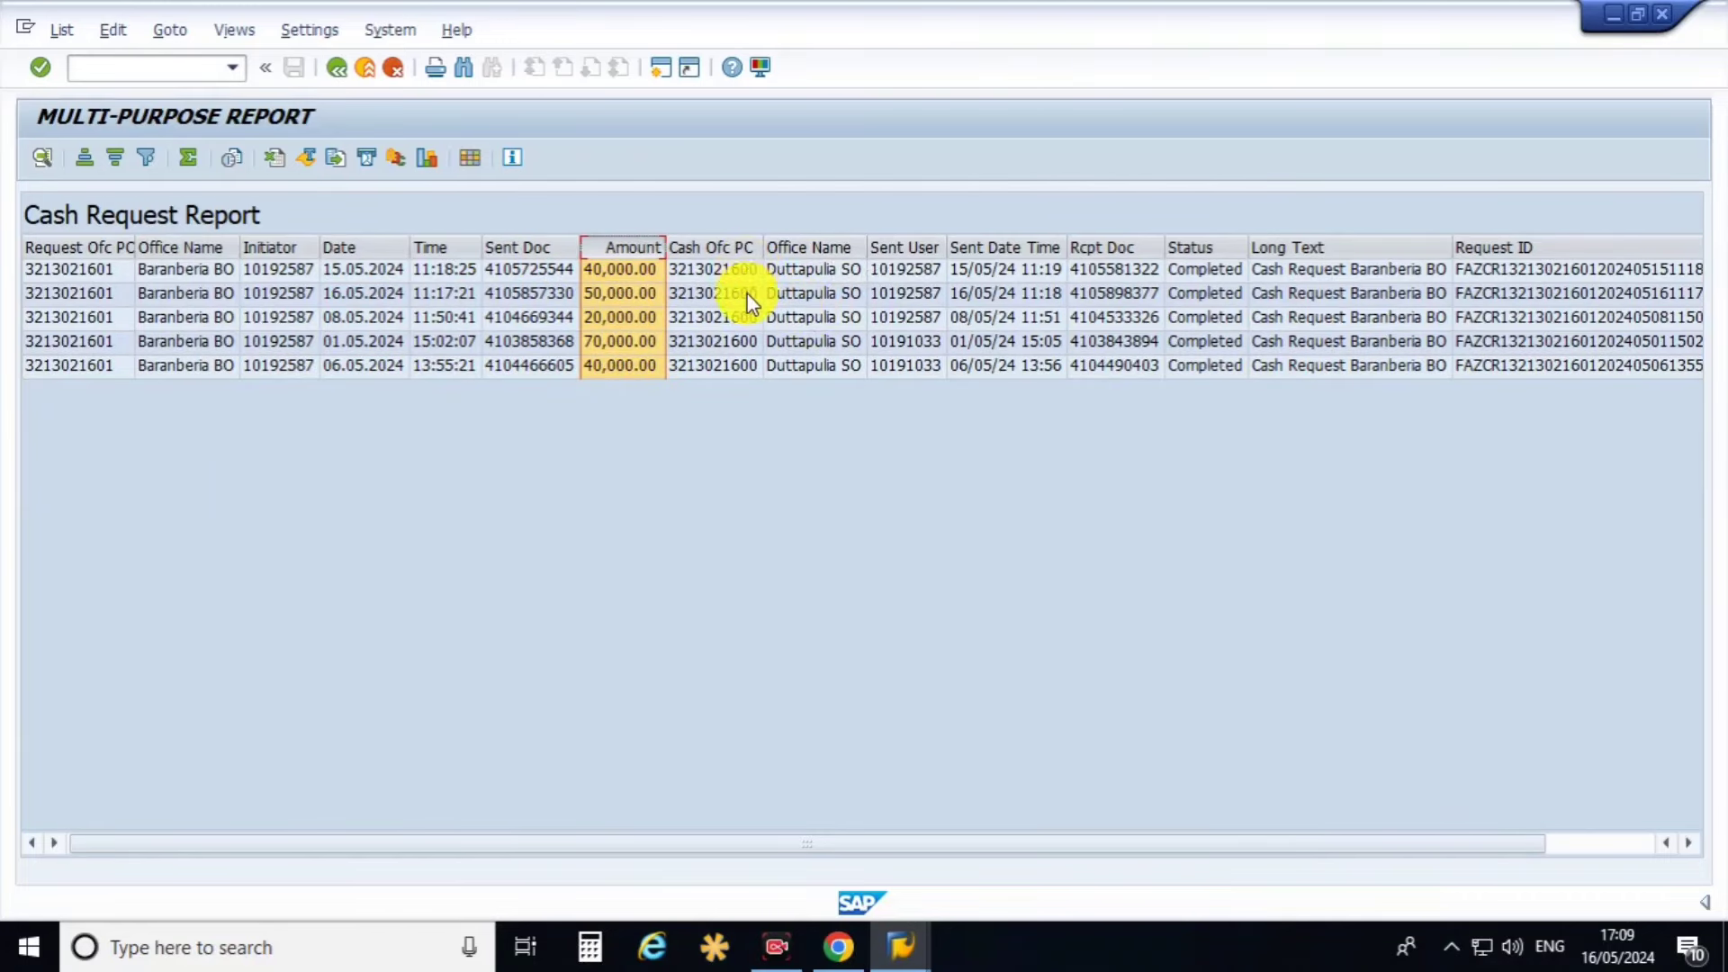
pyautogui.click(731, 248)
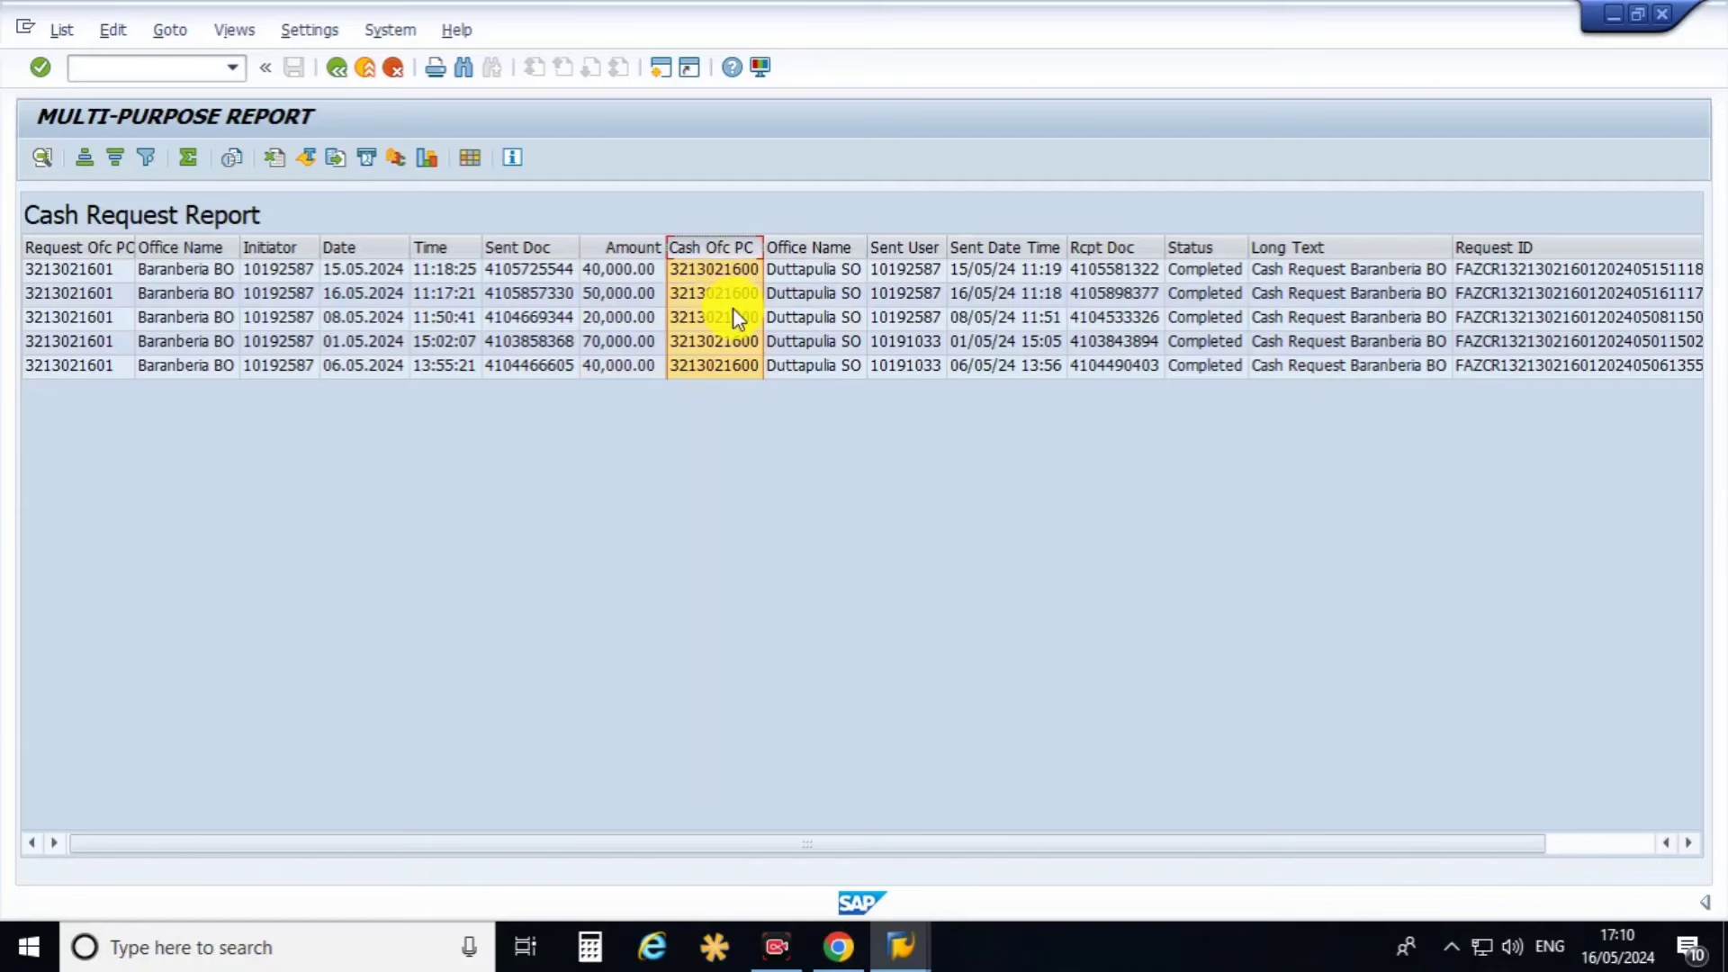
pyautogui.click(821, 246)
pyautogui.click(920, 281)
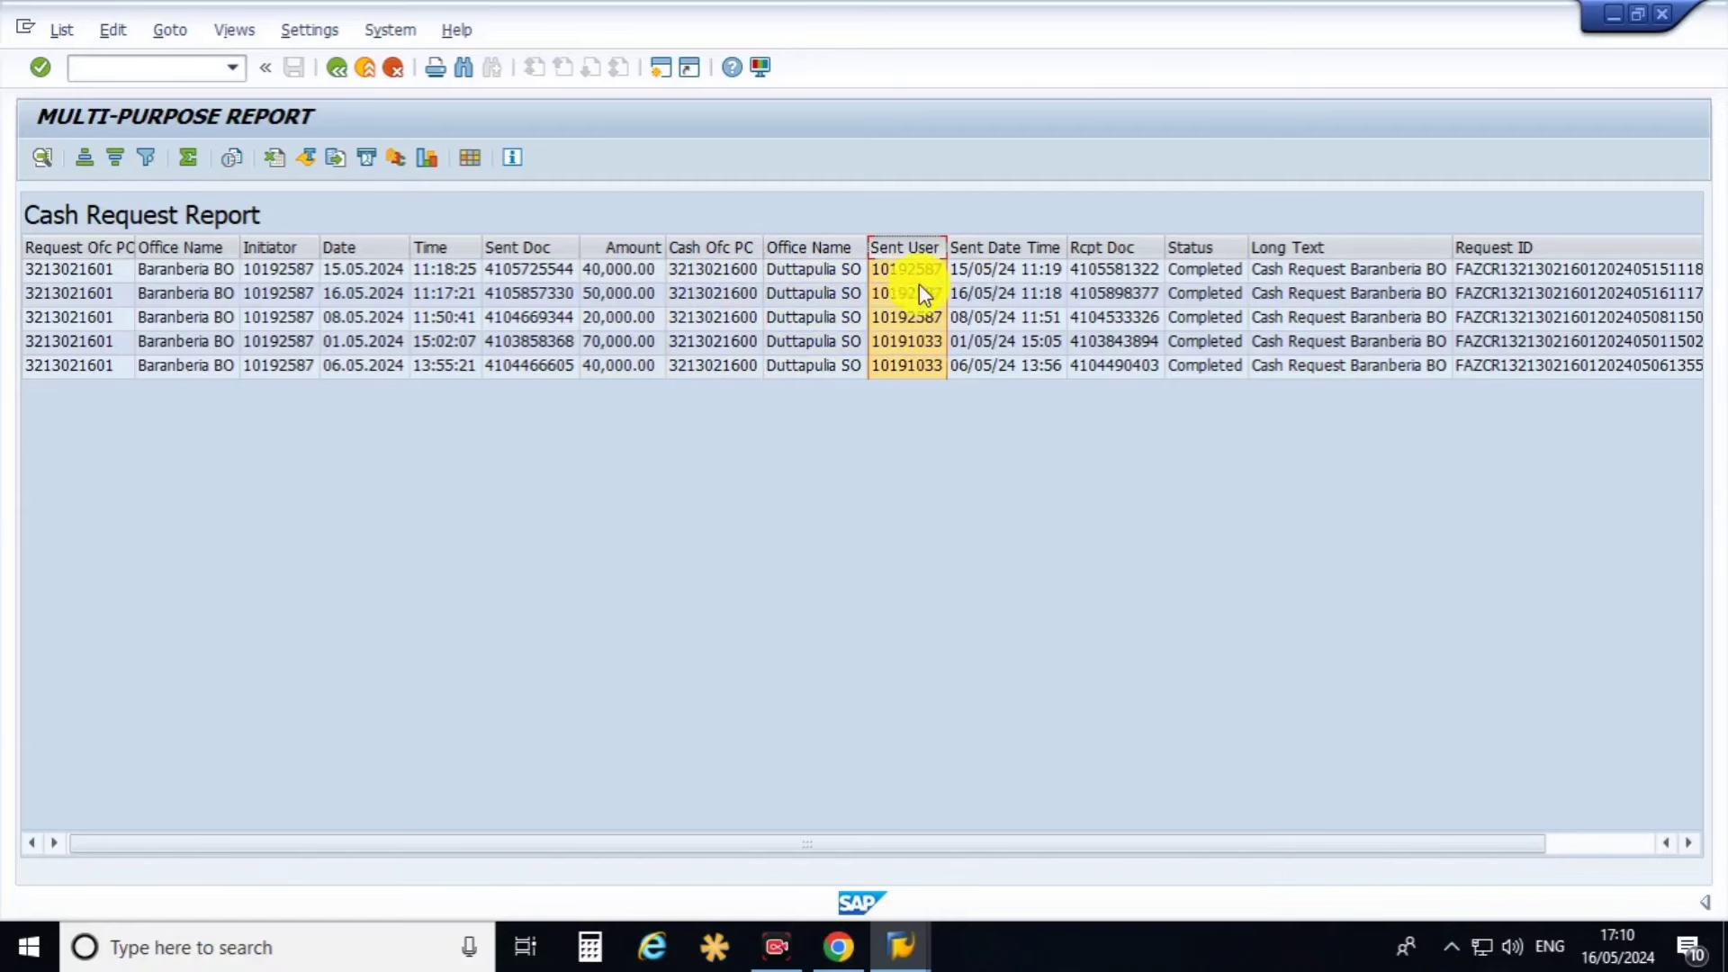
pyautogui.click(1014, 246)
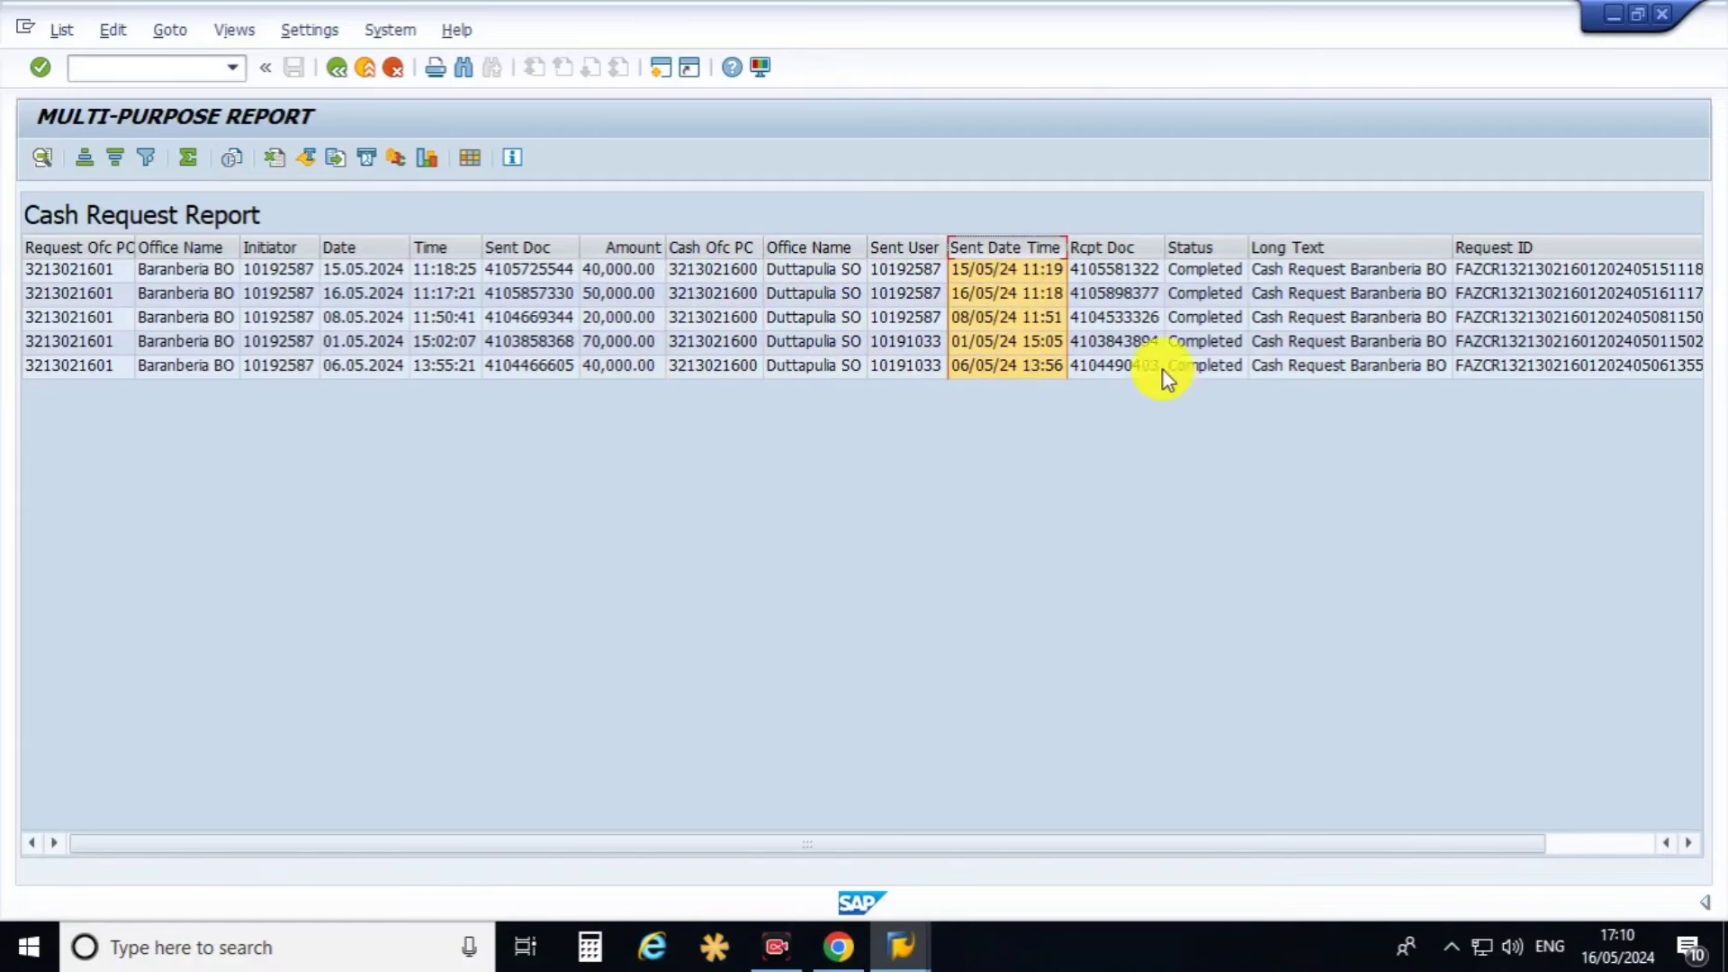
pyautogui.click(1114, 247)
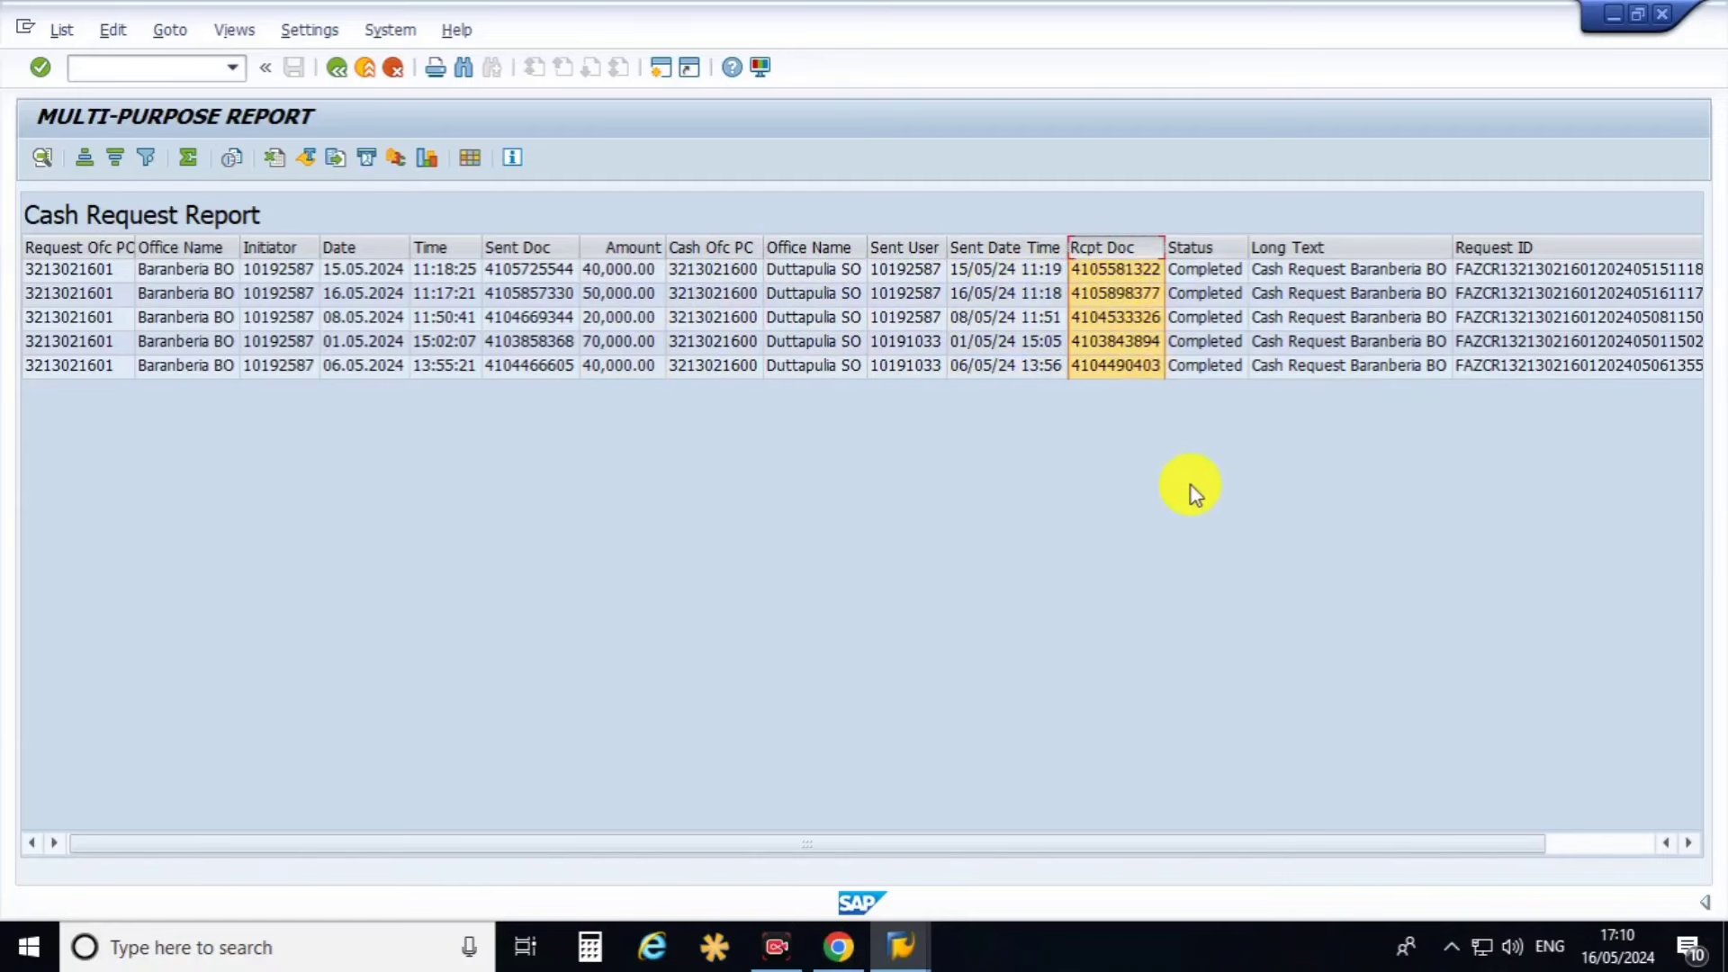
pyautogui.click(1201, 249)
pyautogui.click(1343, 249)
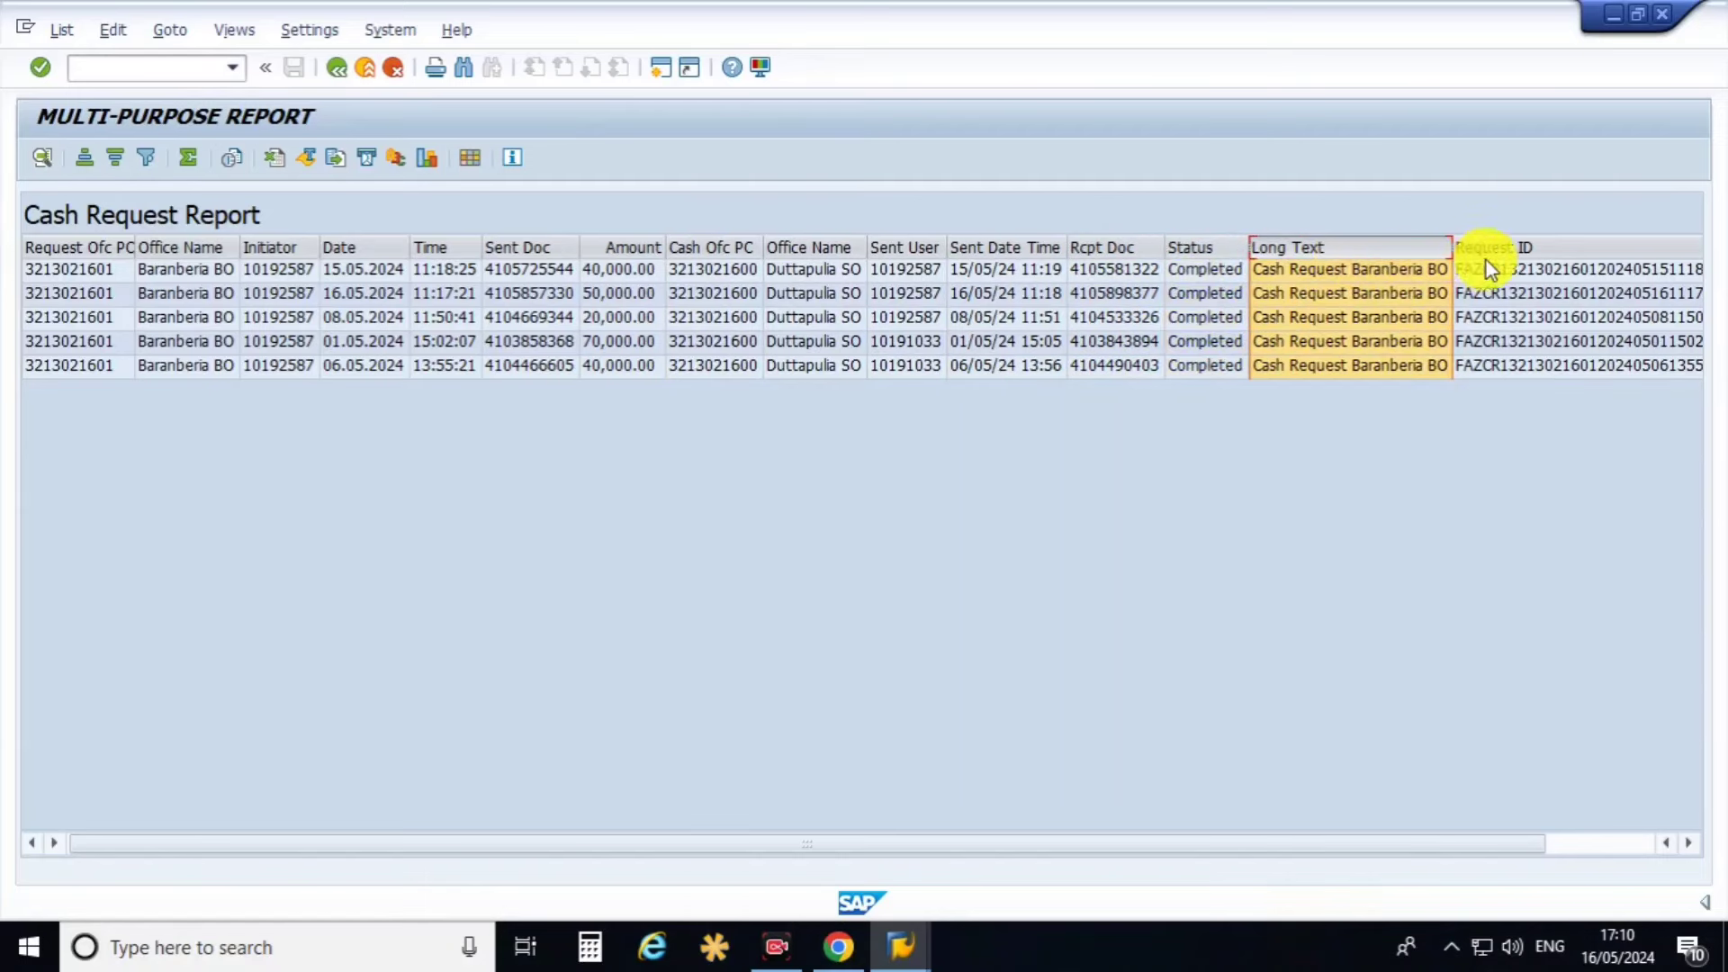
pyautogui.click(1499, 248)
pyautogui.moveTo(1255, 846); pyautogui.dragTo(335, 390)
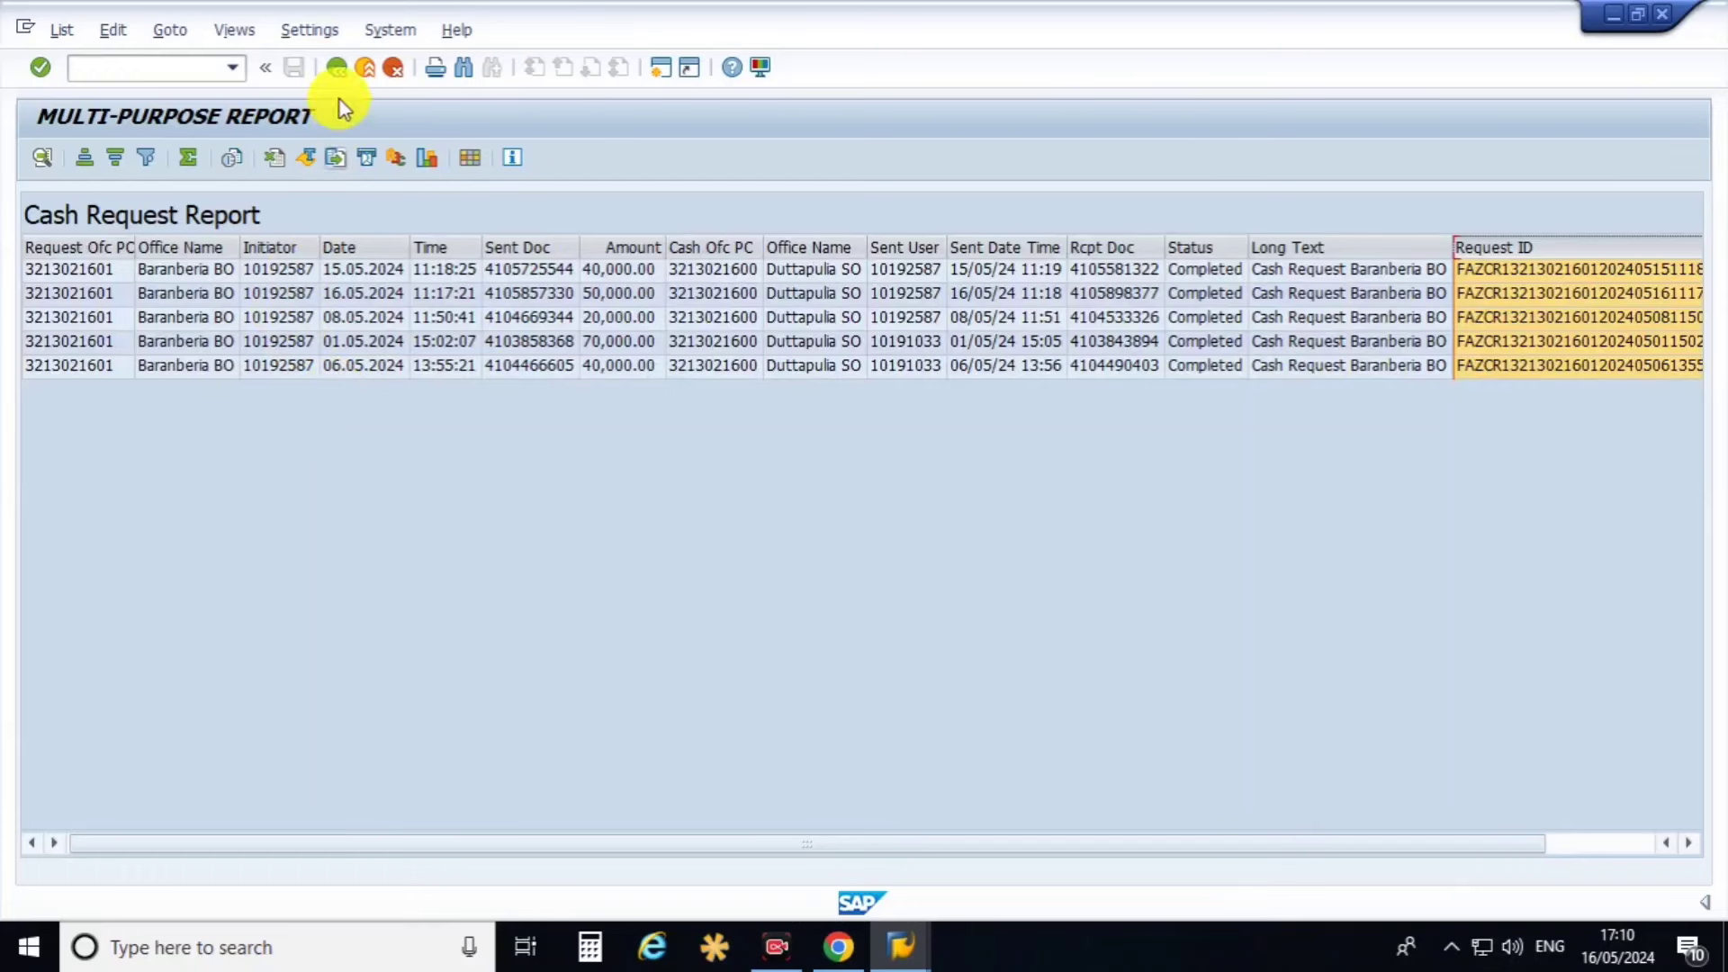
pyautogui.click(336, 69)
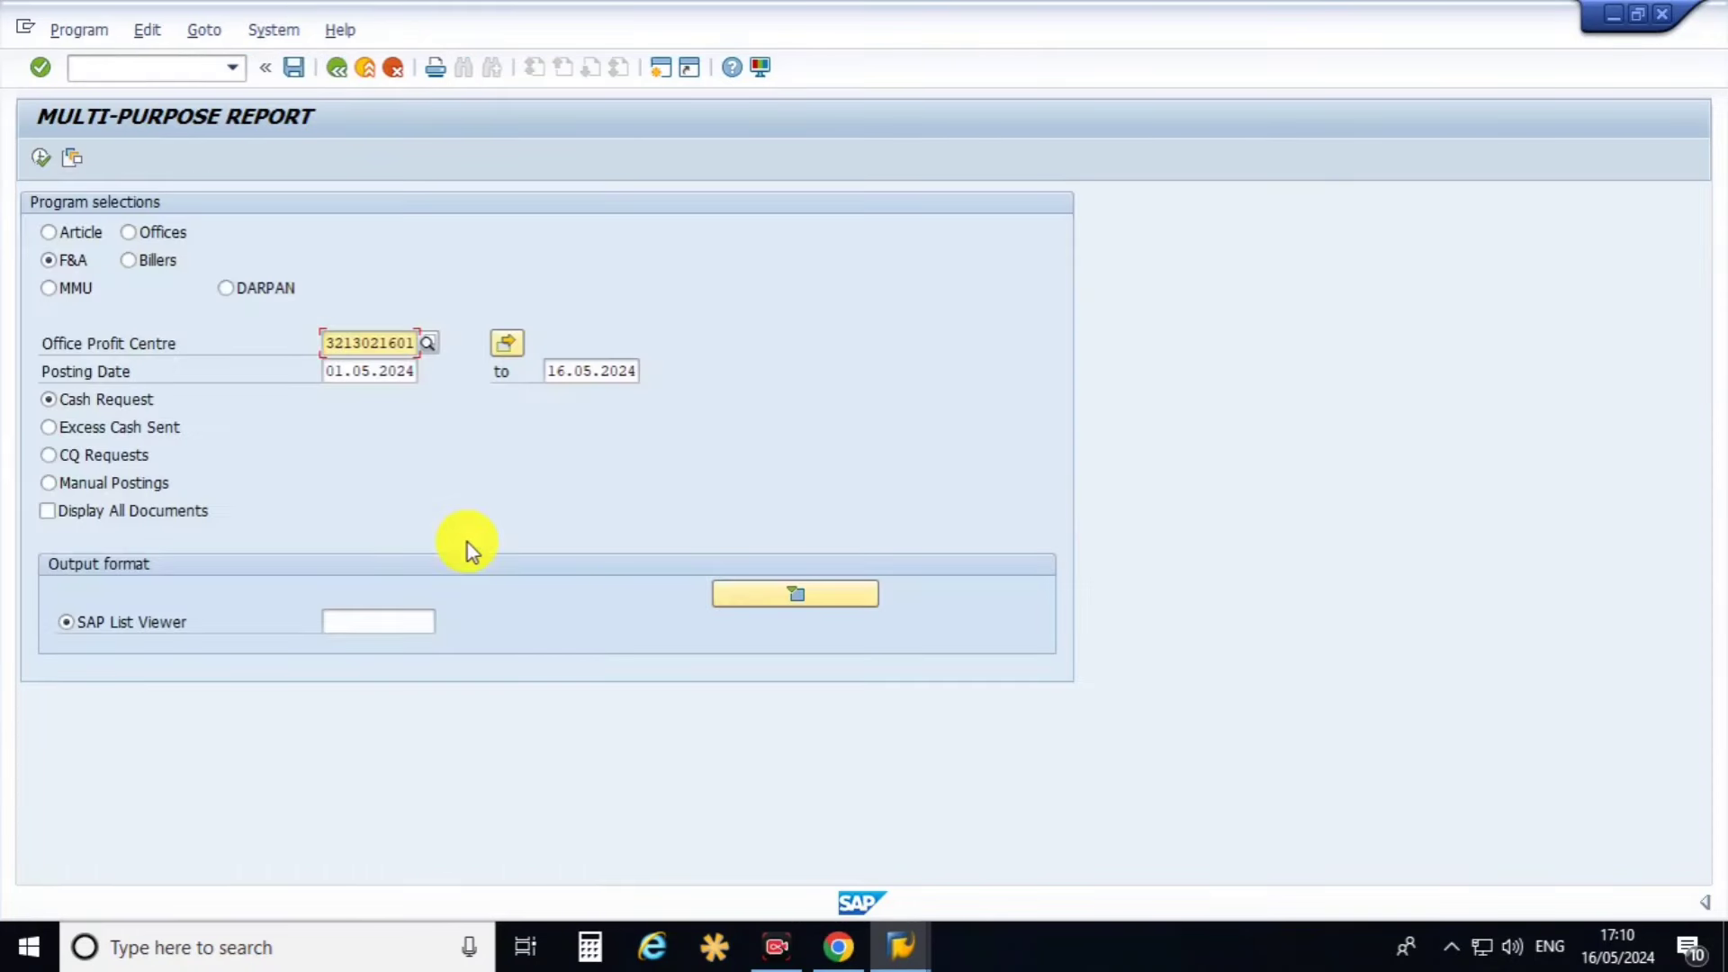
pyautogui.click(93, 430)
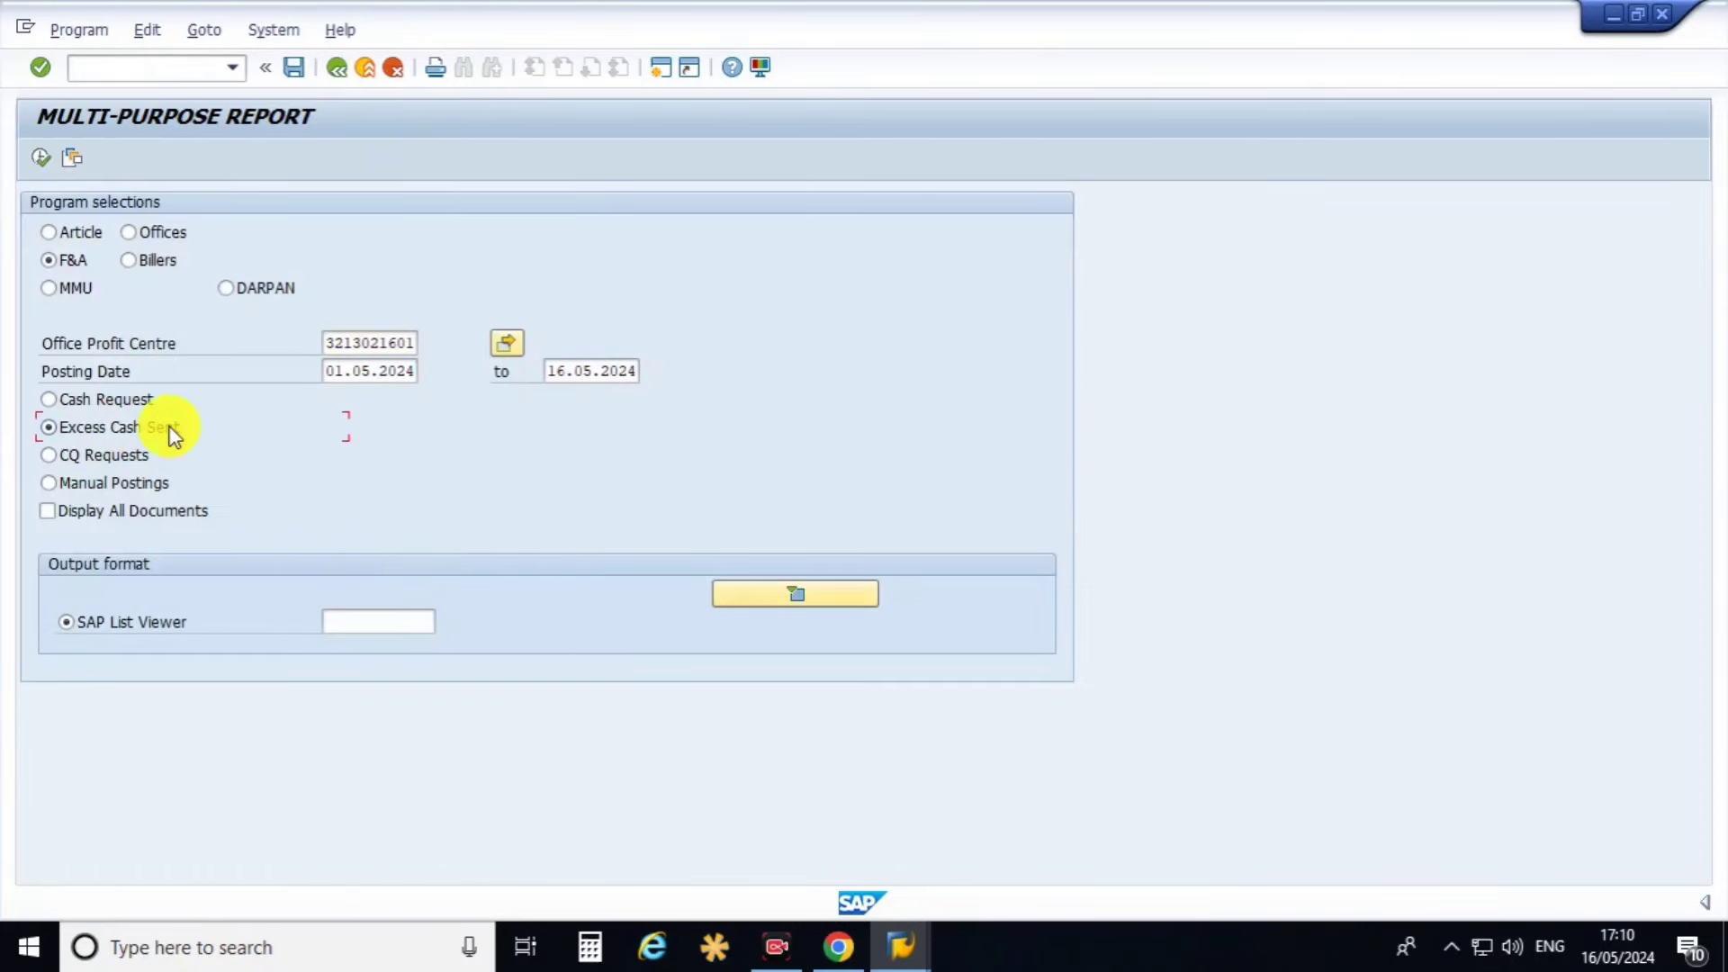
pyautogui.click(410, 349)
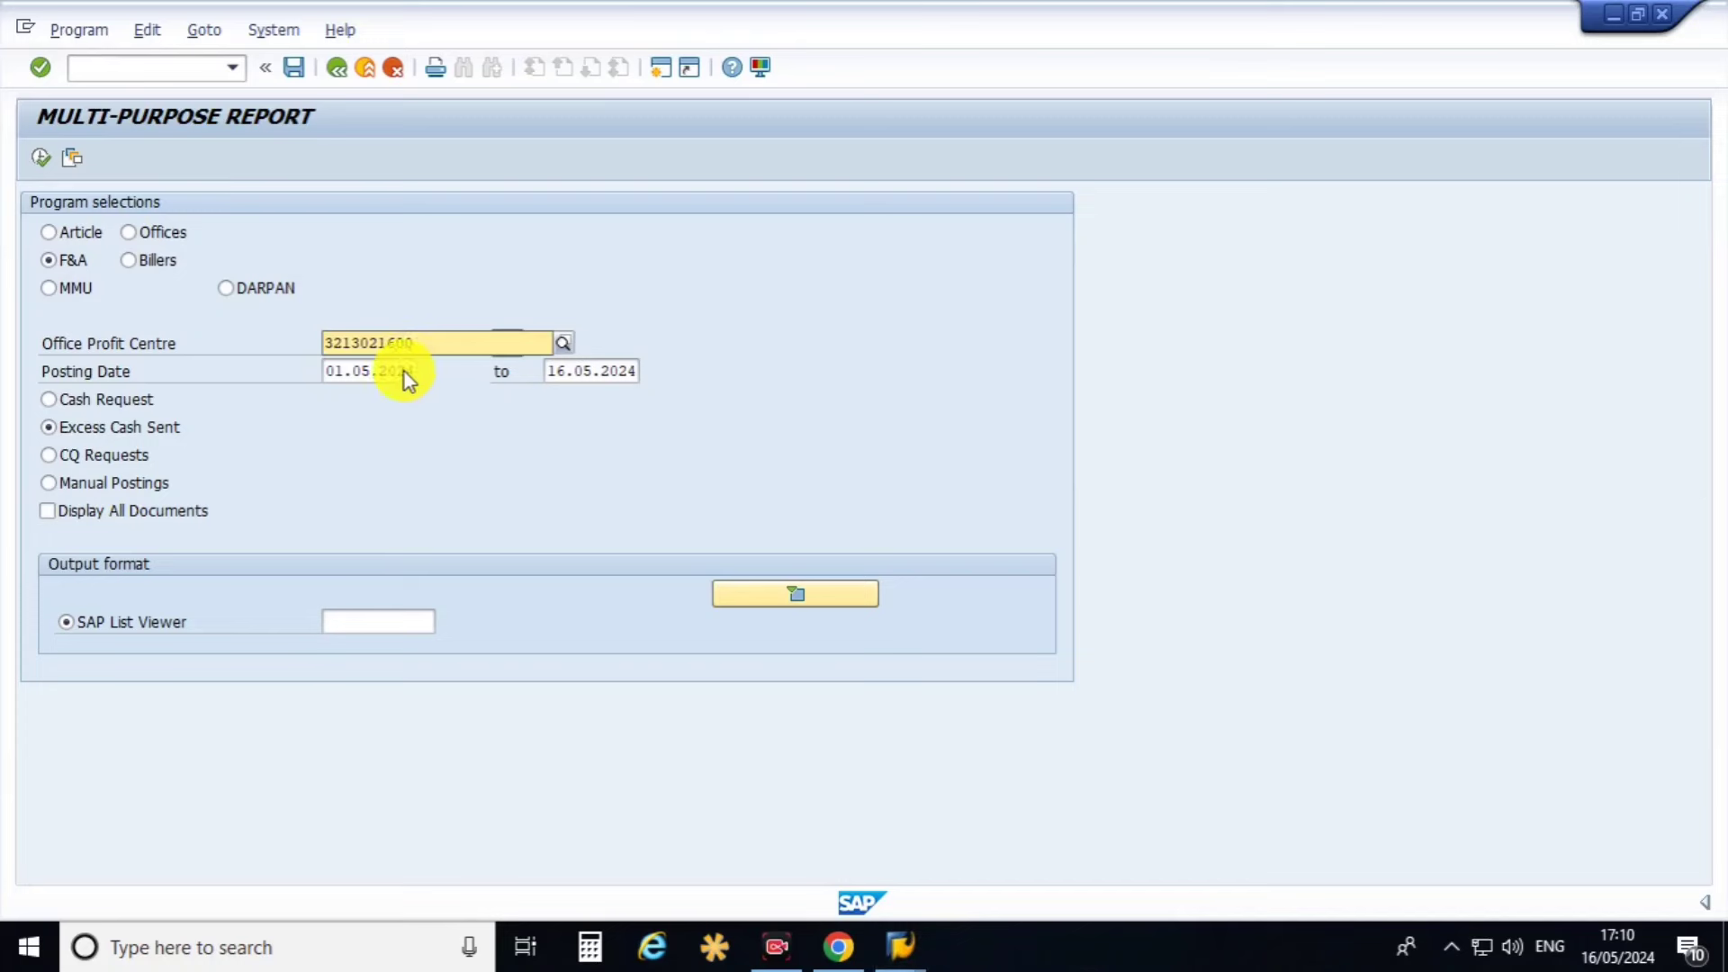
pyautogui.press('F4')
pyautogui.click(227, 428)
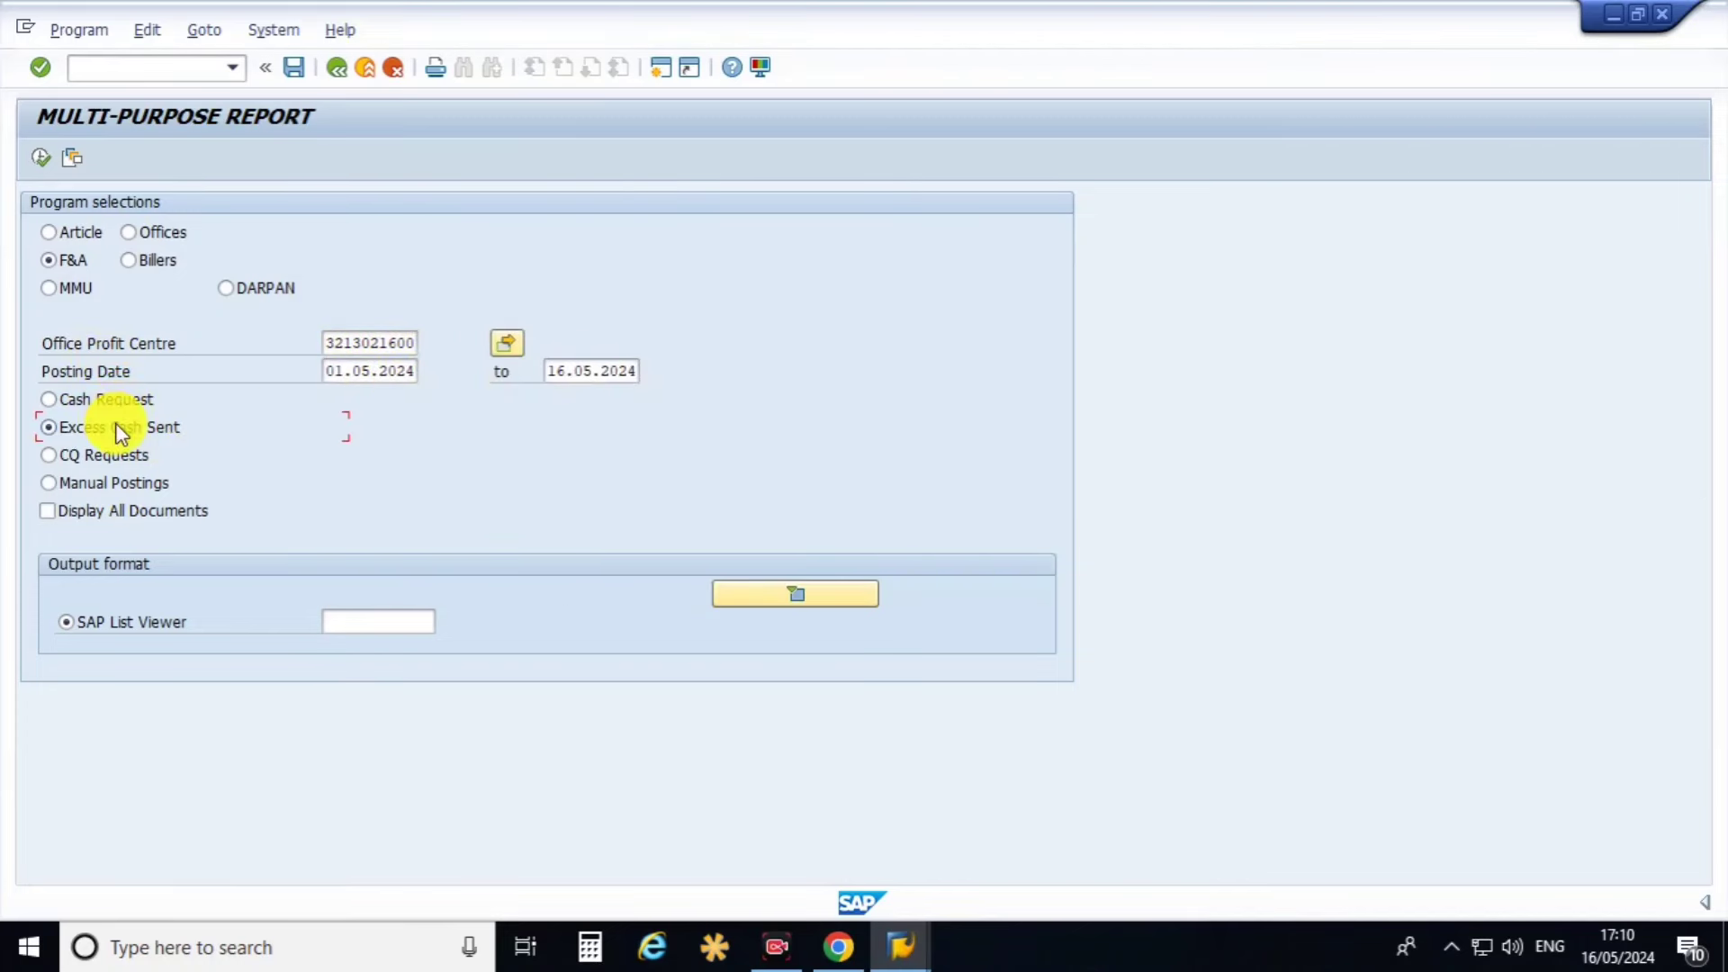
pyautogui.click(40, 158)
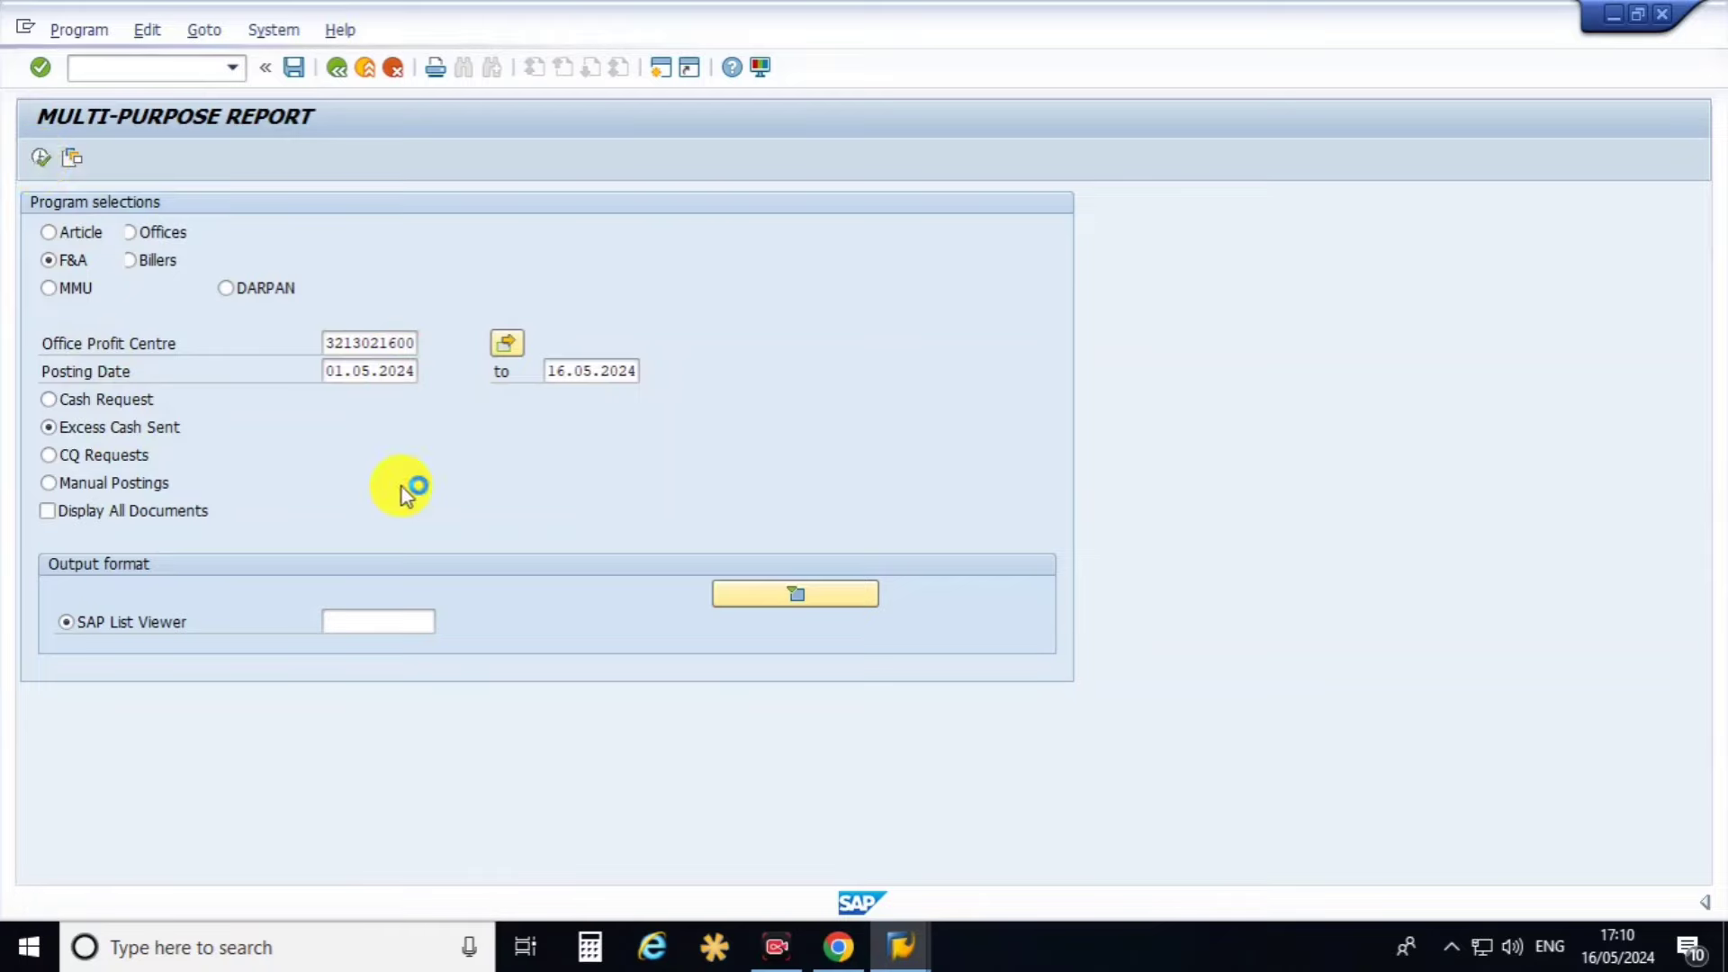
# Review the eight transfers' leading columns and dated rows, then widen the Time column.
pyautogui.click(90, 248)
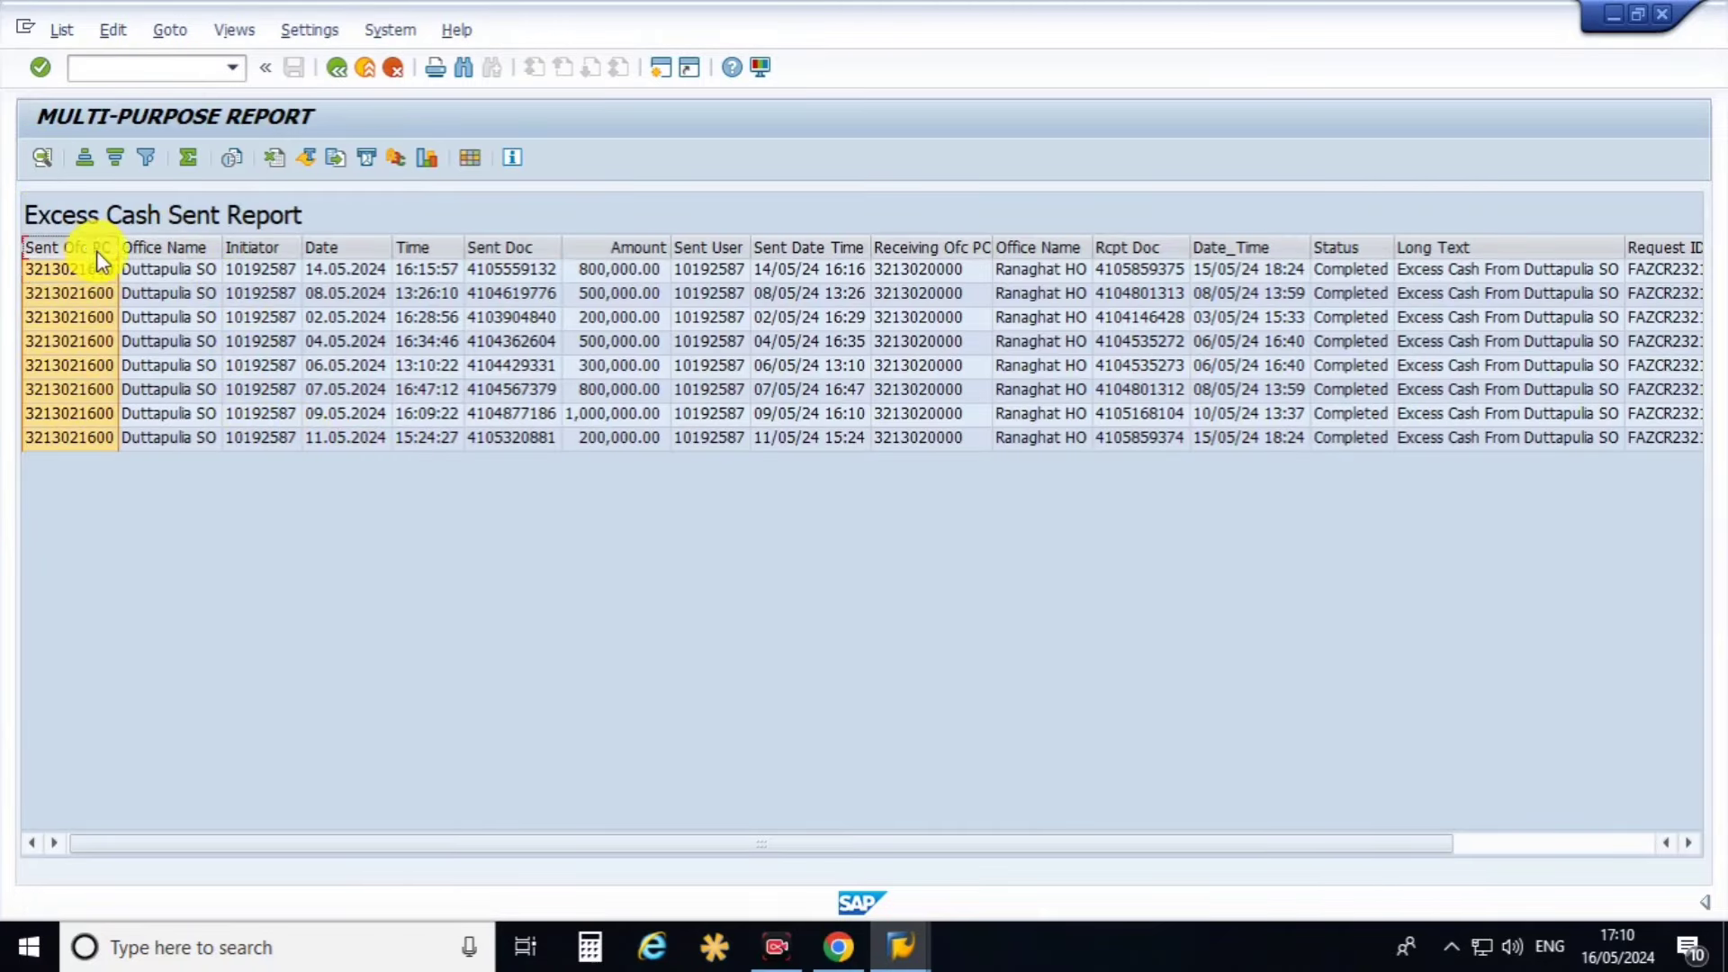
pyautogui.click(176, 249)
pyautogui.click(273, 248)
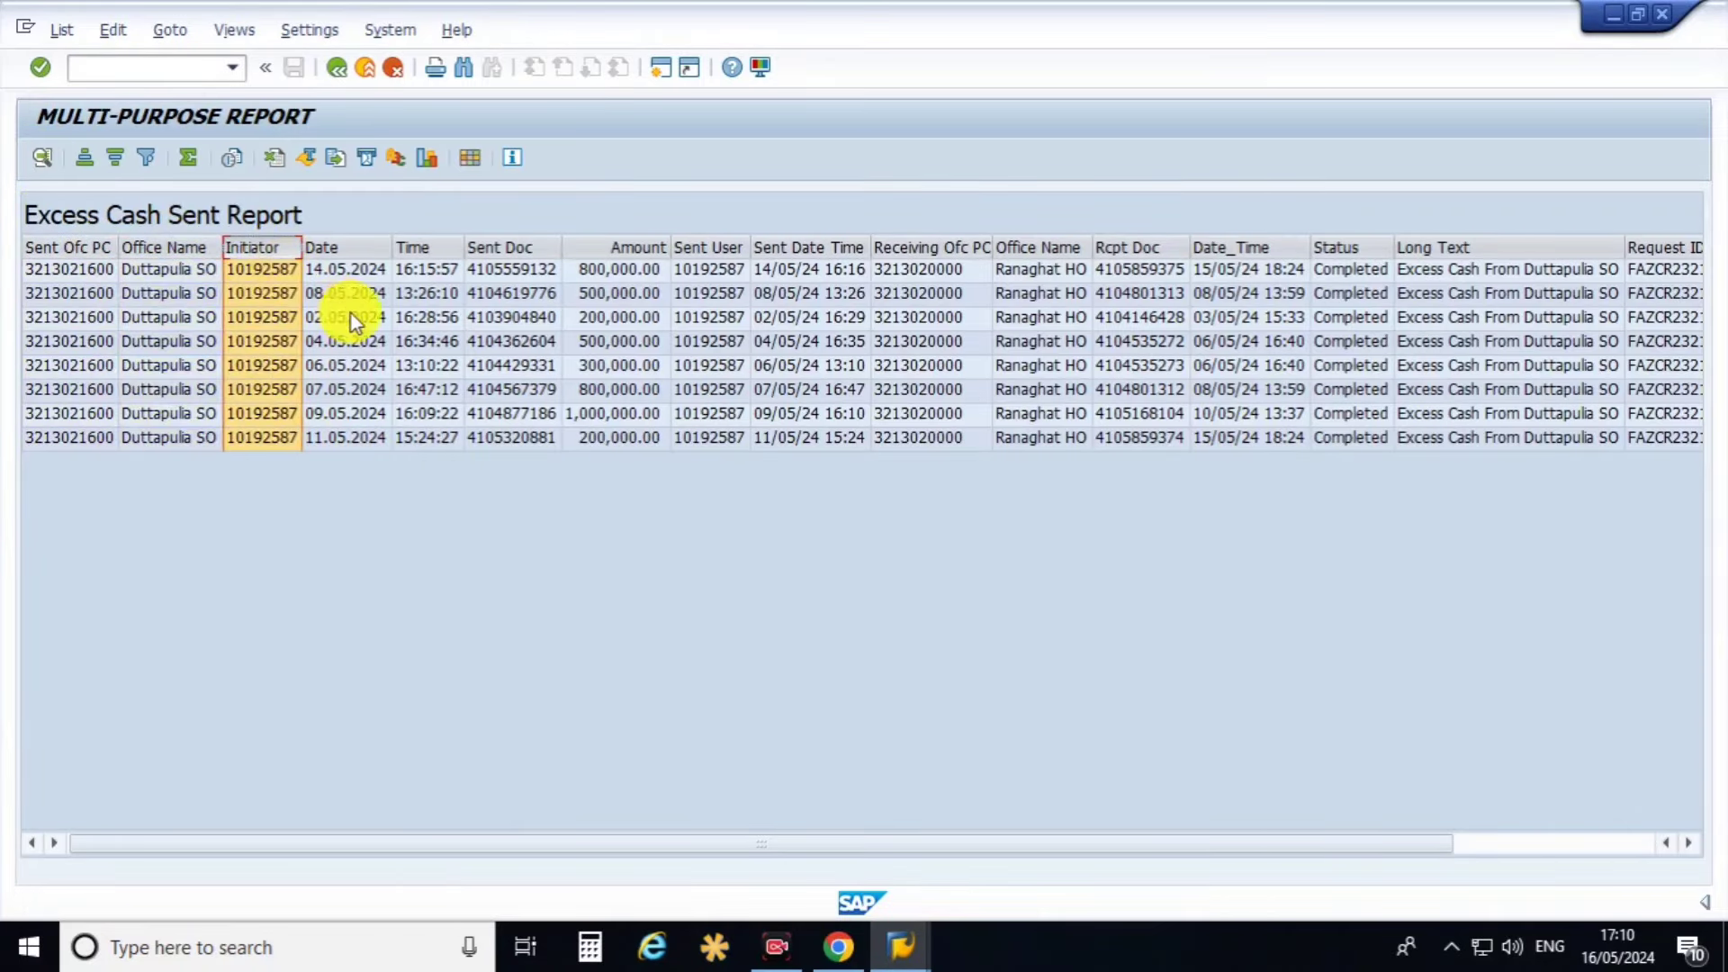
pyautogui.click(352, 249)
pyautogui.click(346, 342)
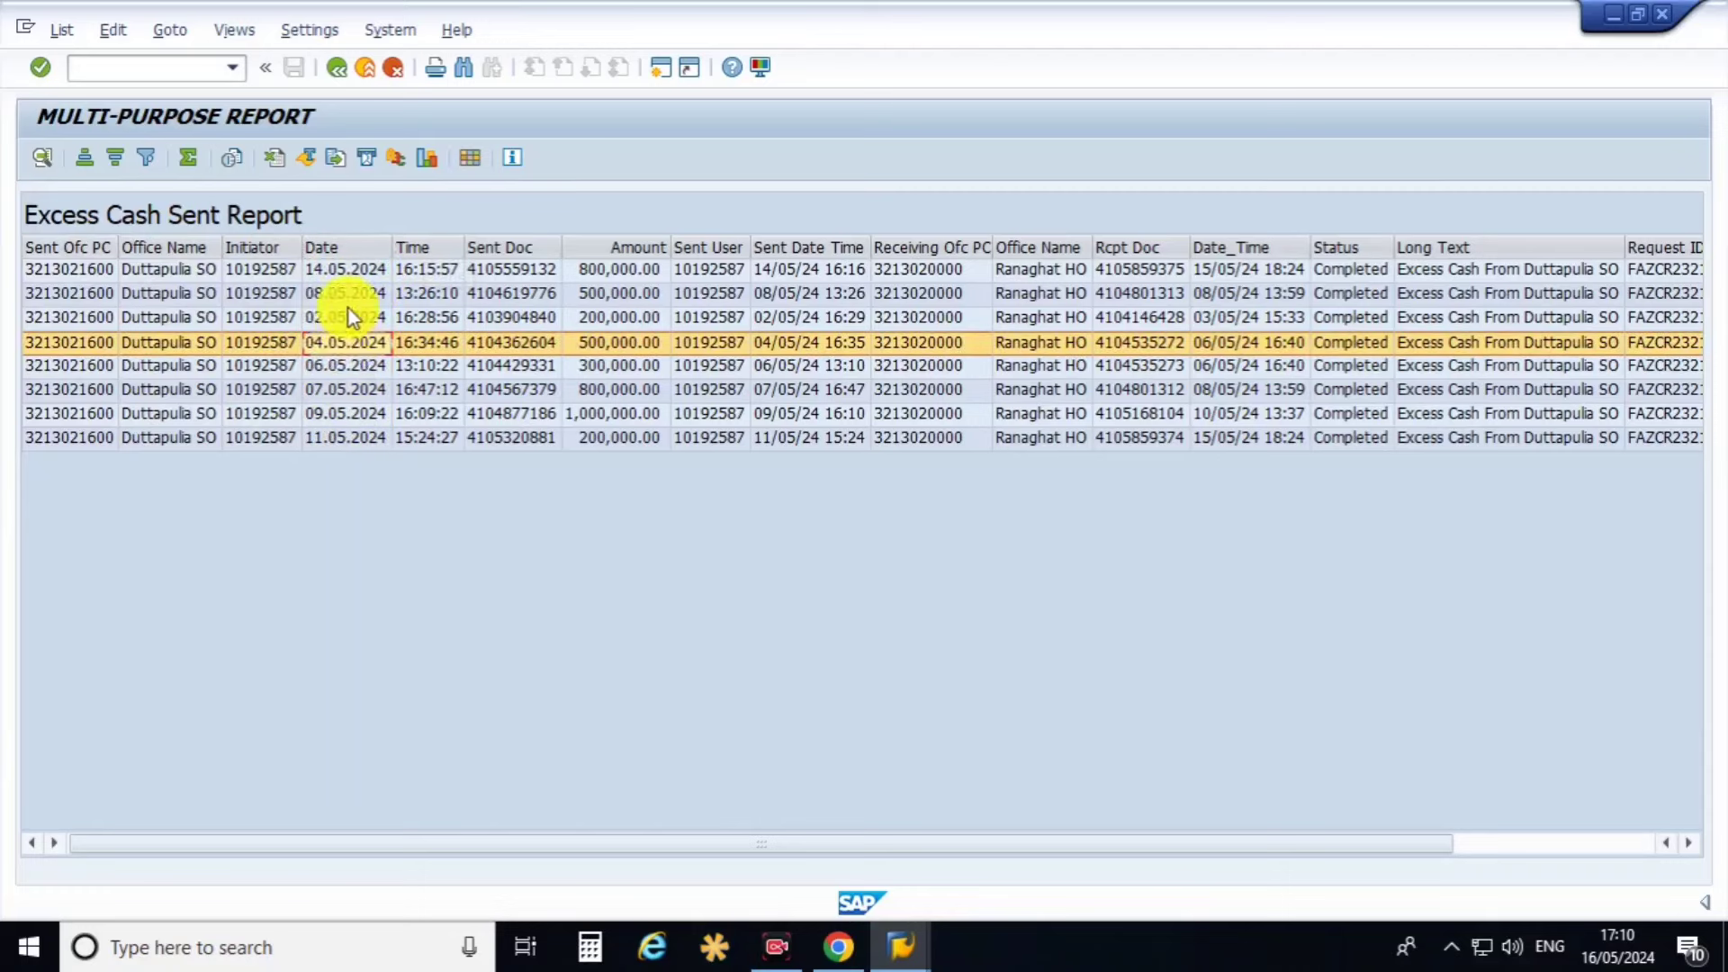
pyautogui.click(429, 272)
pyautogui.click(428, 293)
pyautogui.click(420, 364)
pyautogui.click(417, 389)
pyautogui.click(423, 414)
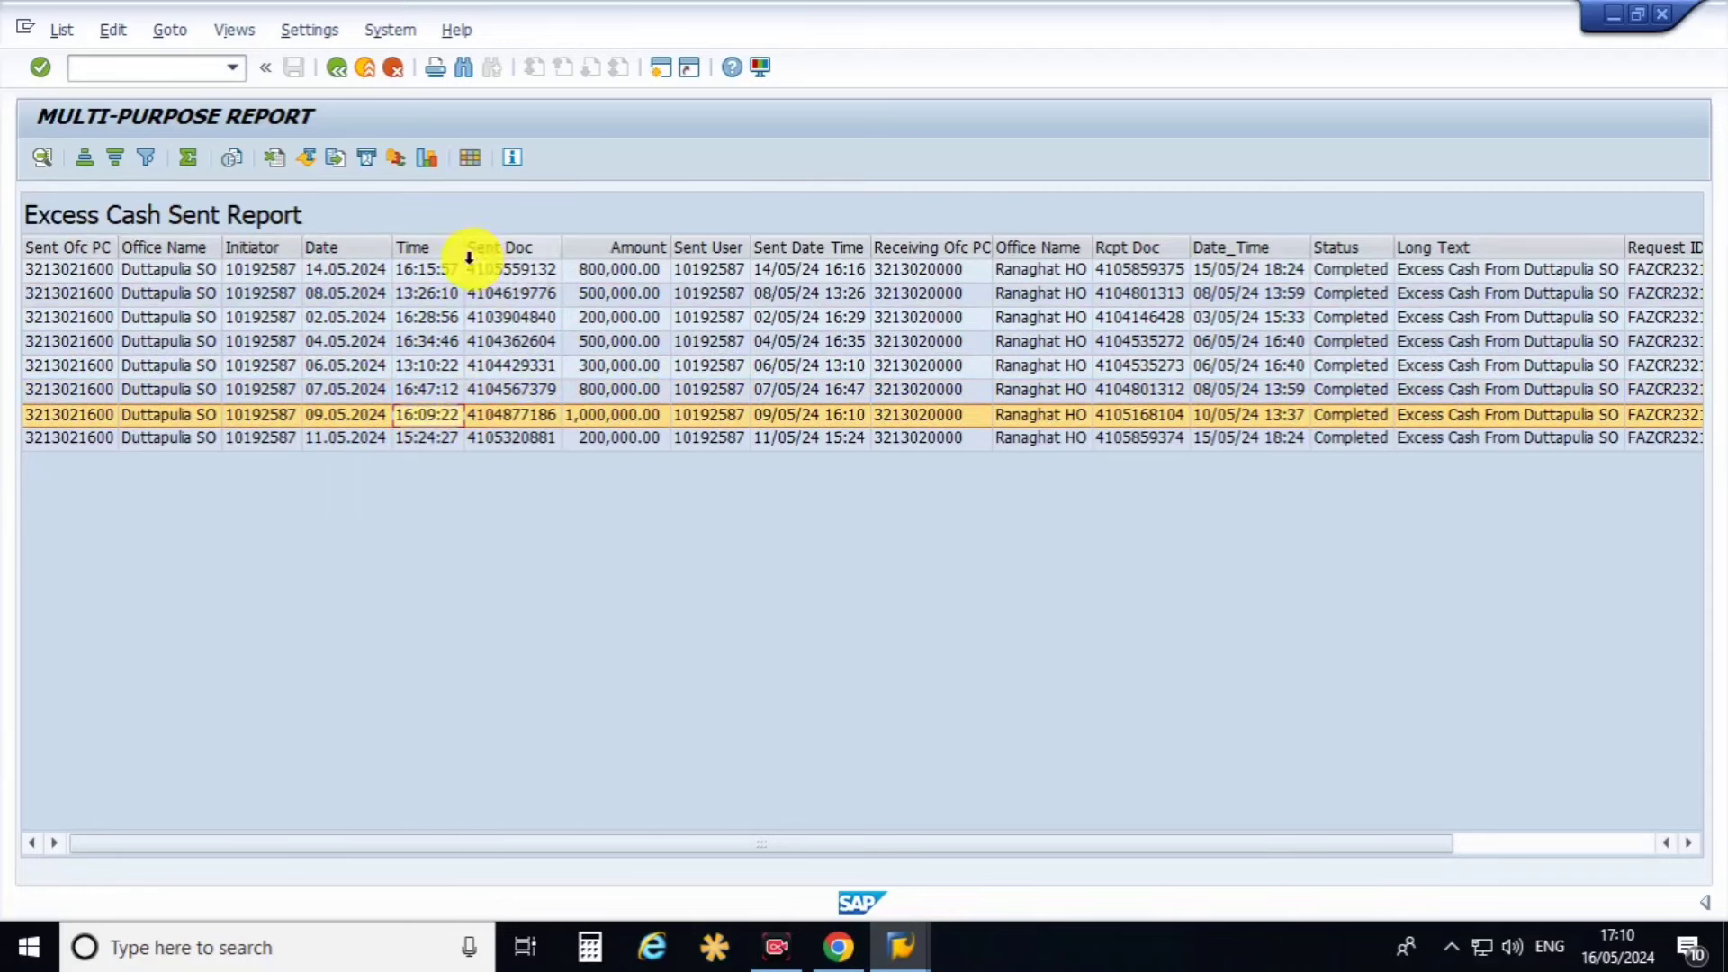
pyautogui.moveTo(463, 251); pyautogui.dragTo(477, 248)
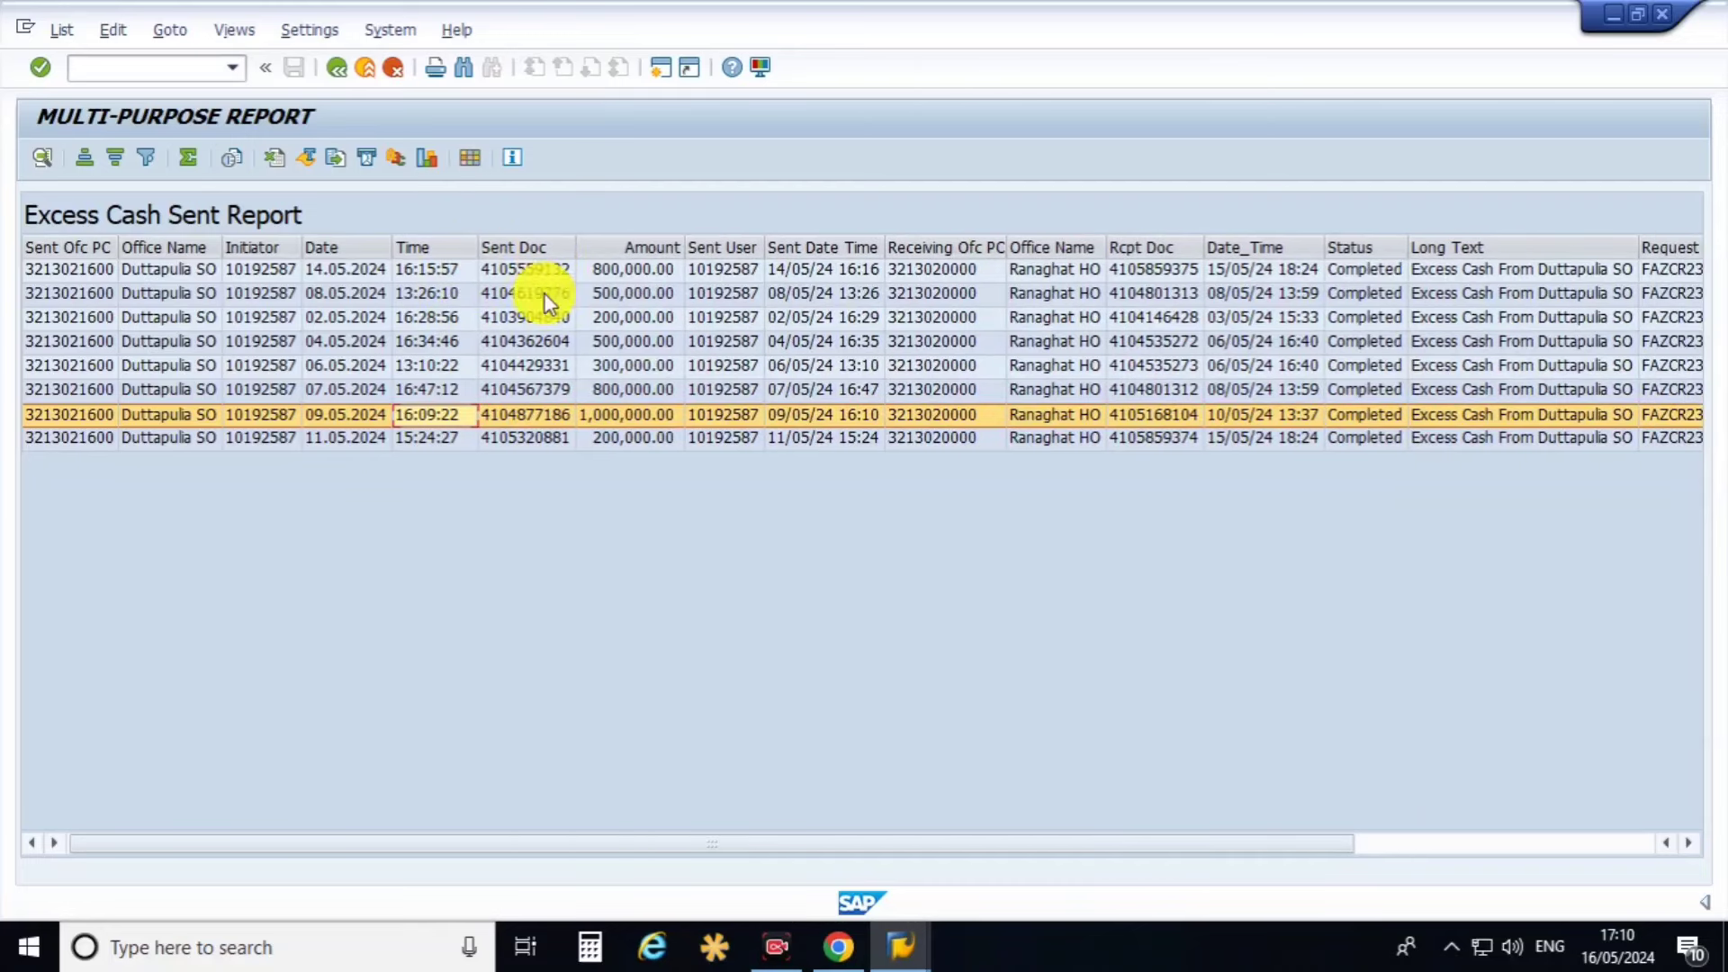
# Review the Sent Doc through receiving Office Name columns, then return to the selection screen.
pyautogui.click(541, 249)
pyautogui.click(636, 249)
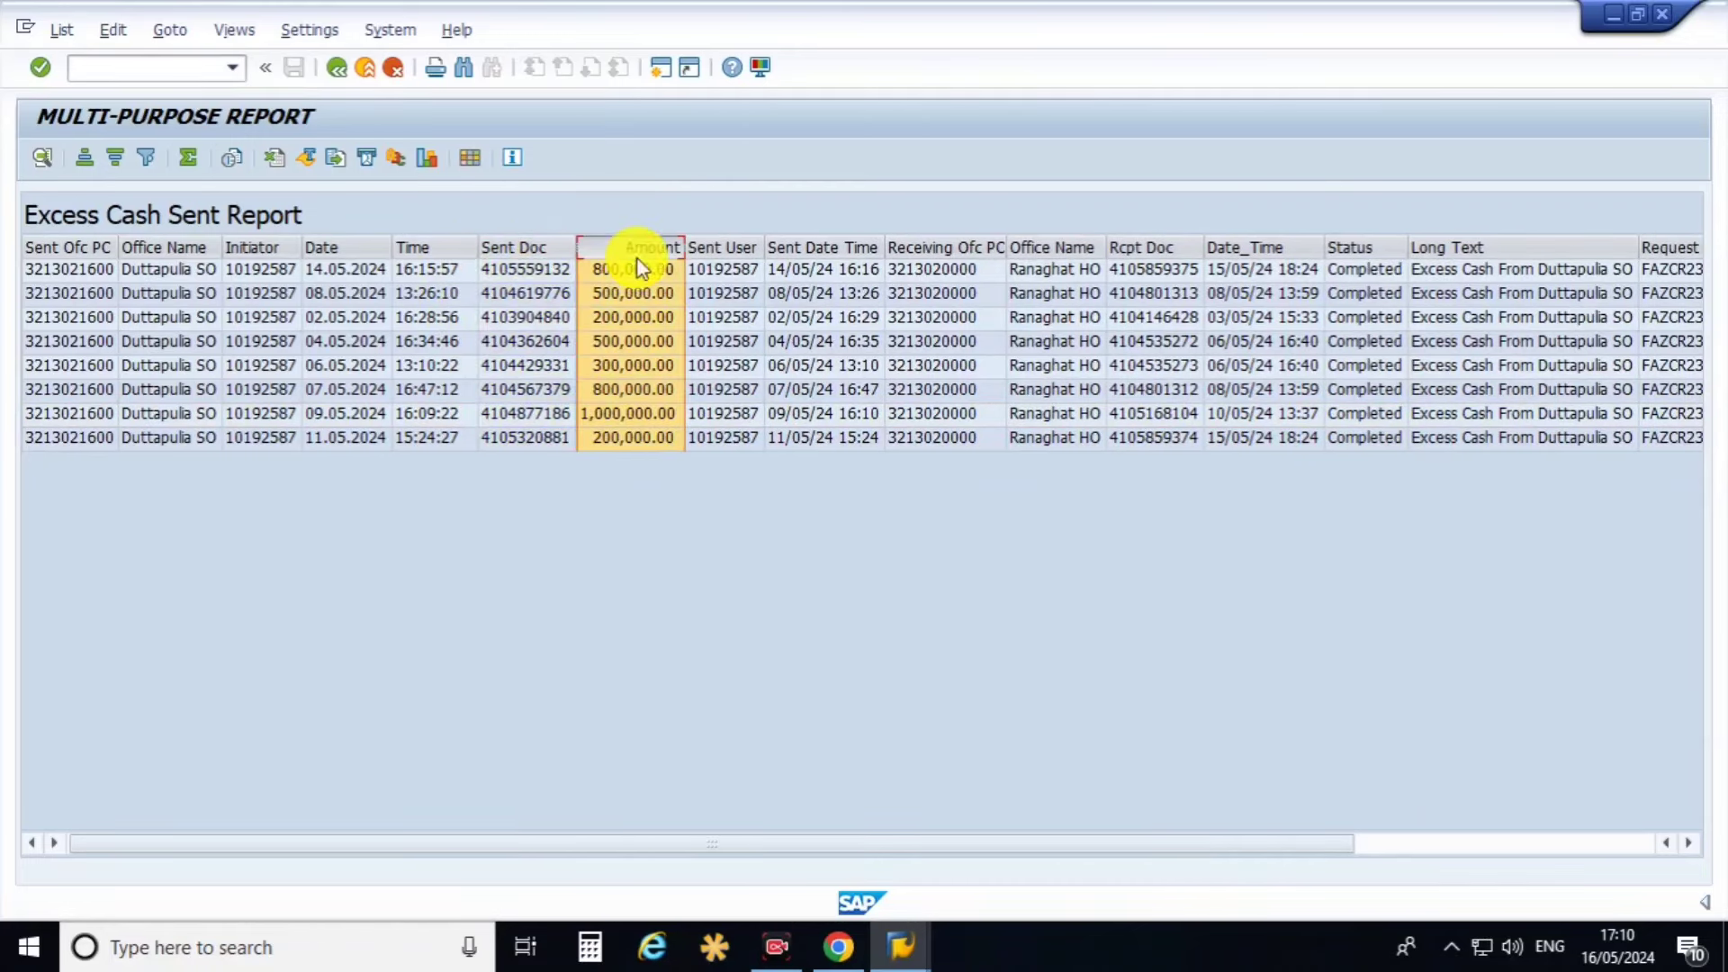
pyautogui.click(727, 248)
pyautogui.click(824, 247)
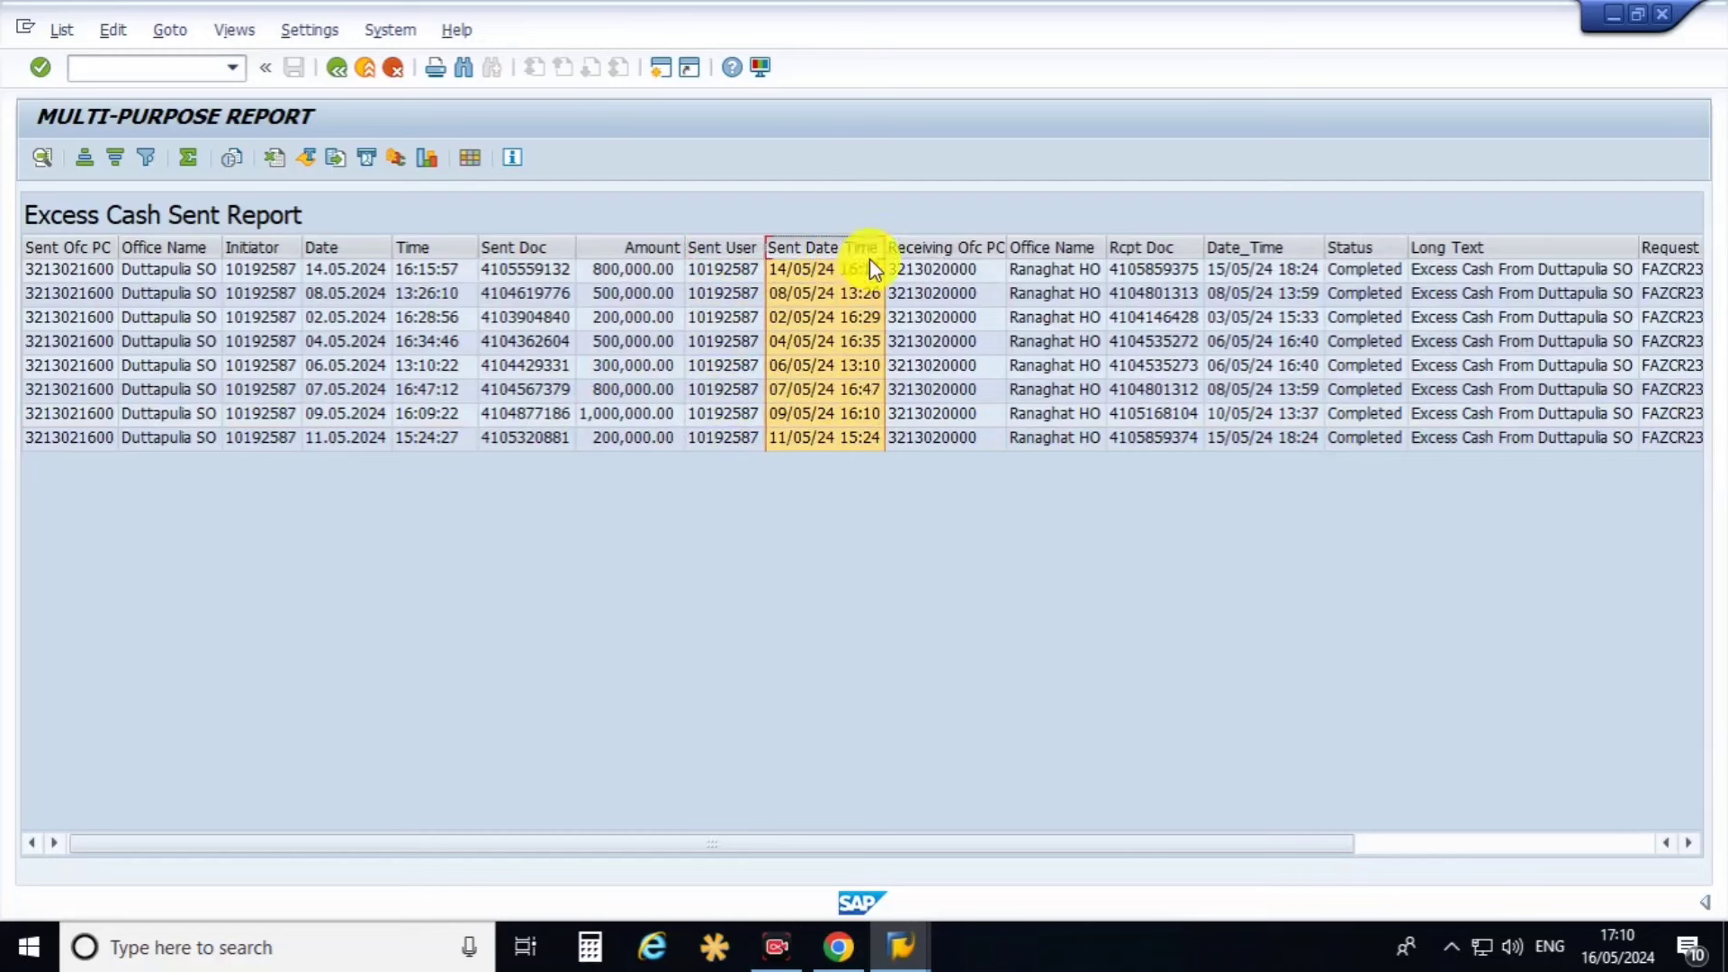
pyautogui.click(1083, 250)
pyautogui.moveTo(1274, 844); pyautogui.dragTo(1571, 844)
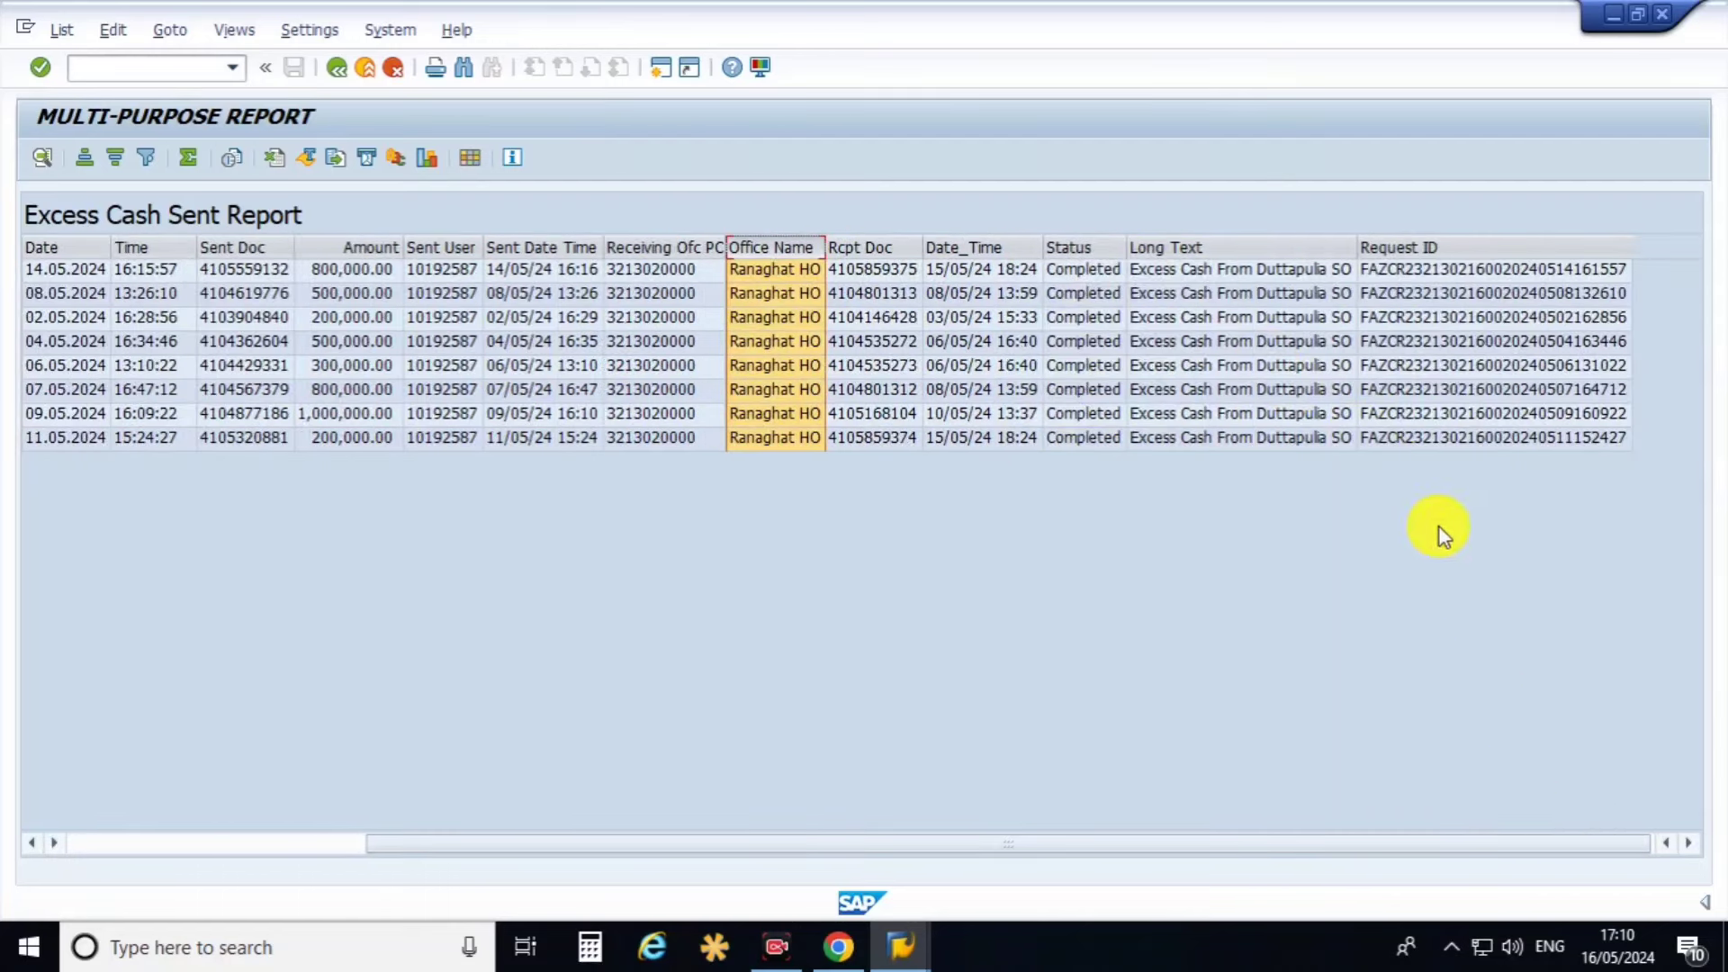
pyautogui.click(337, 80)
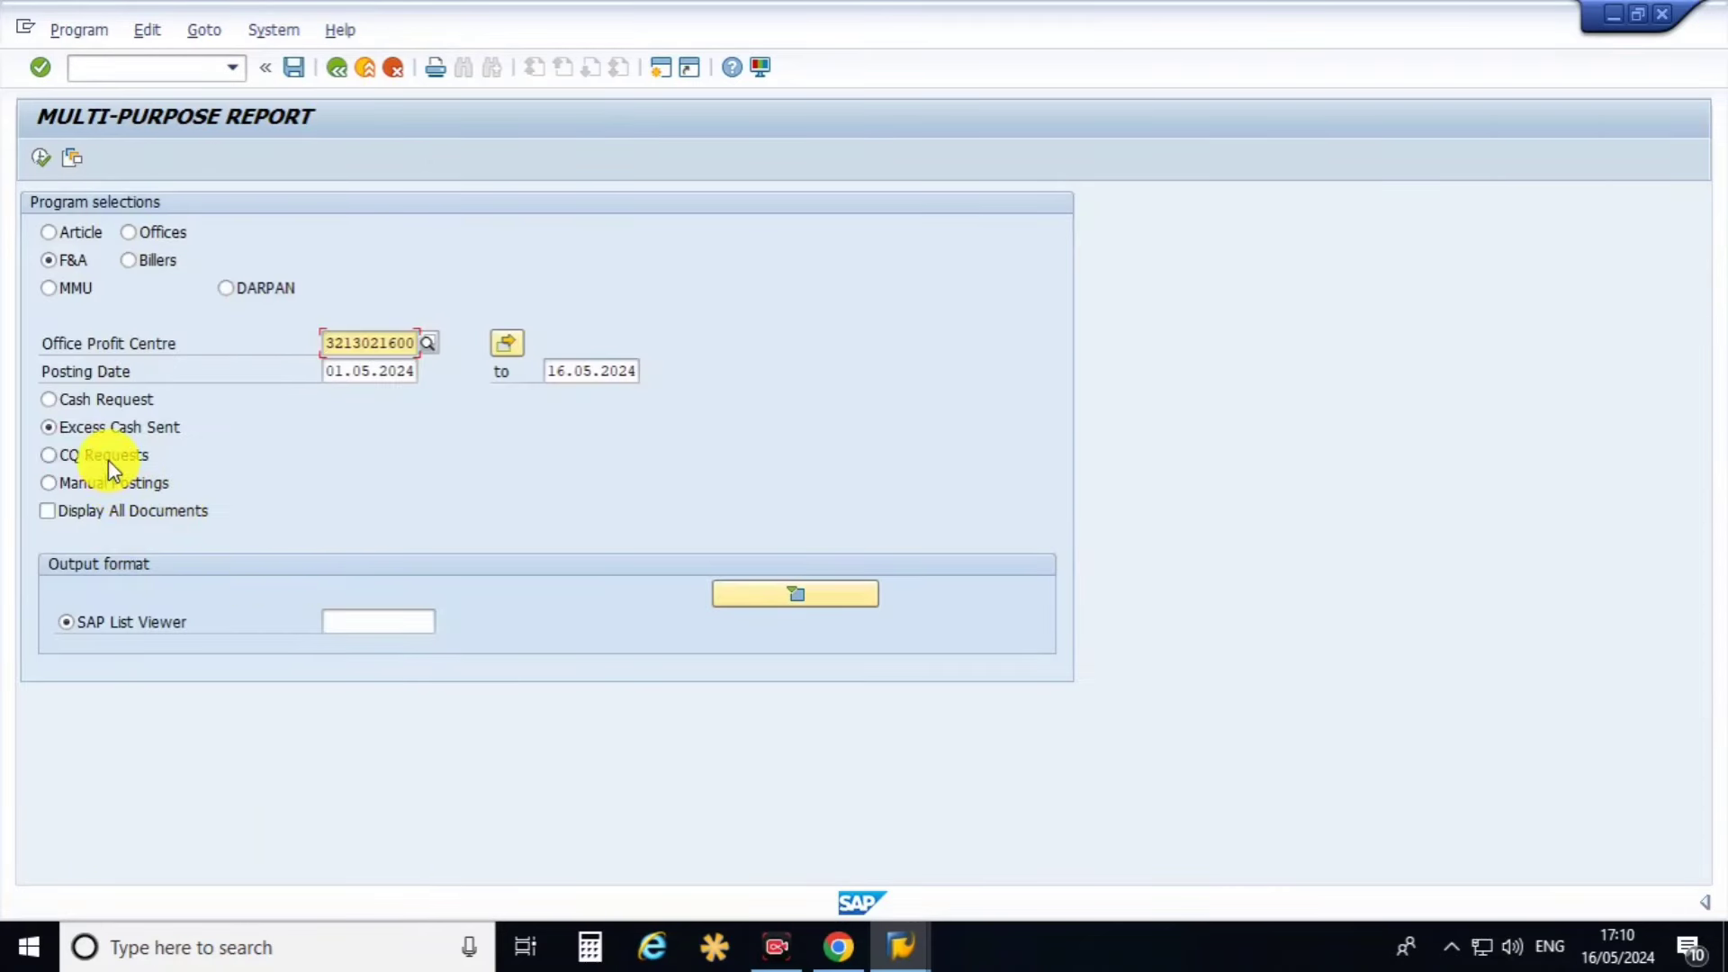
# Run CQ Requests (no results), then run Manual Postings for 01.05.2024–16.05.2024.
pyautogui.click(108, 459)
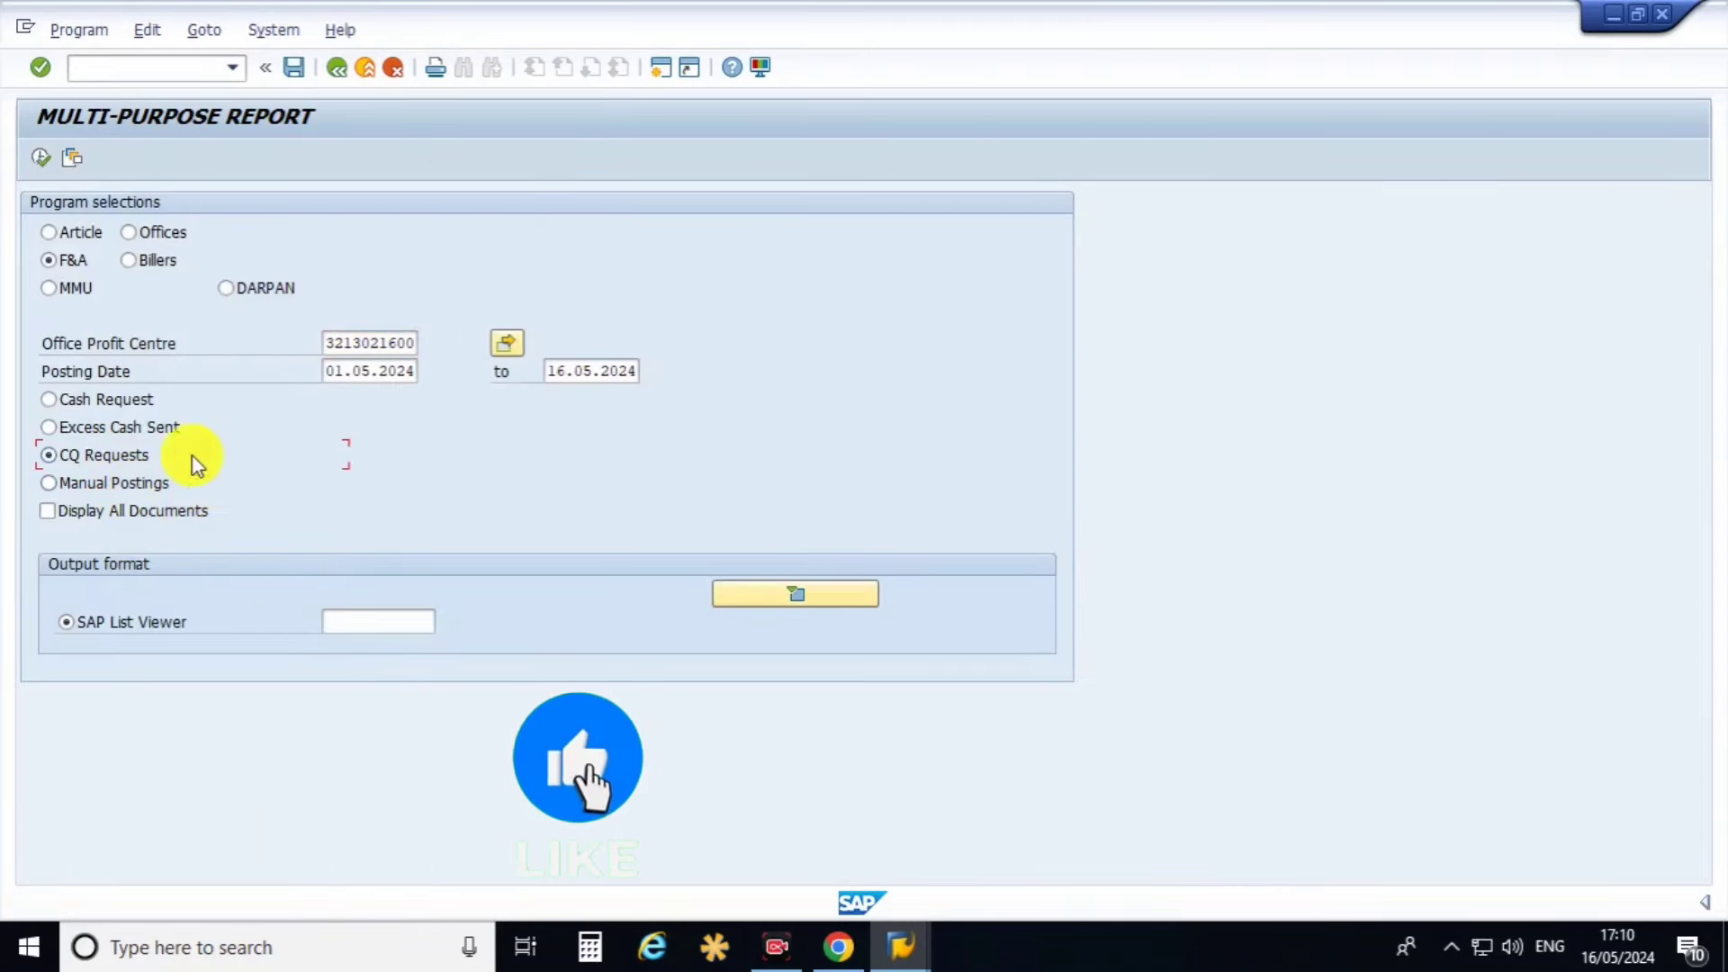
pyautogui.click(42, 159)
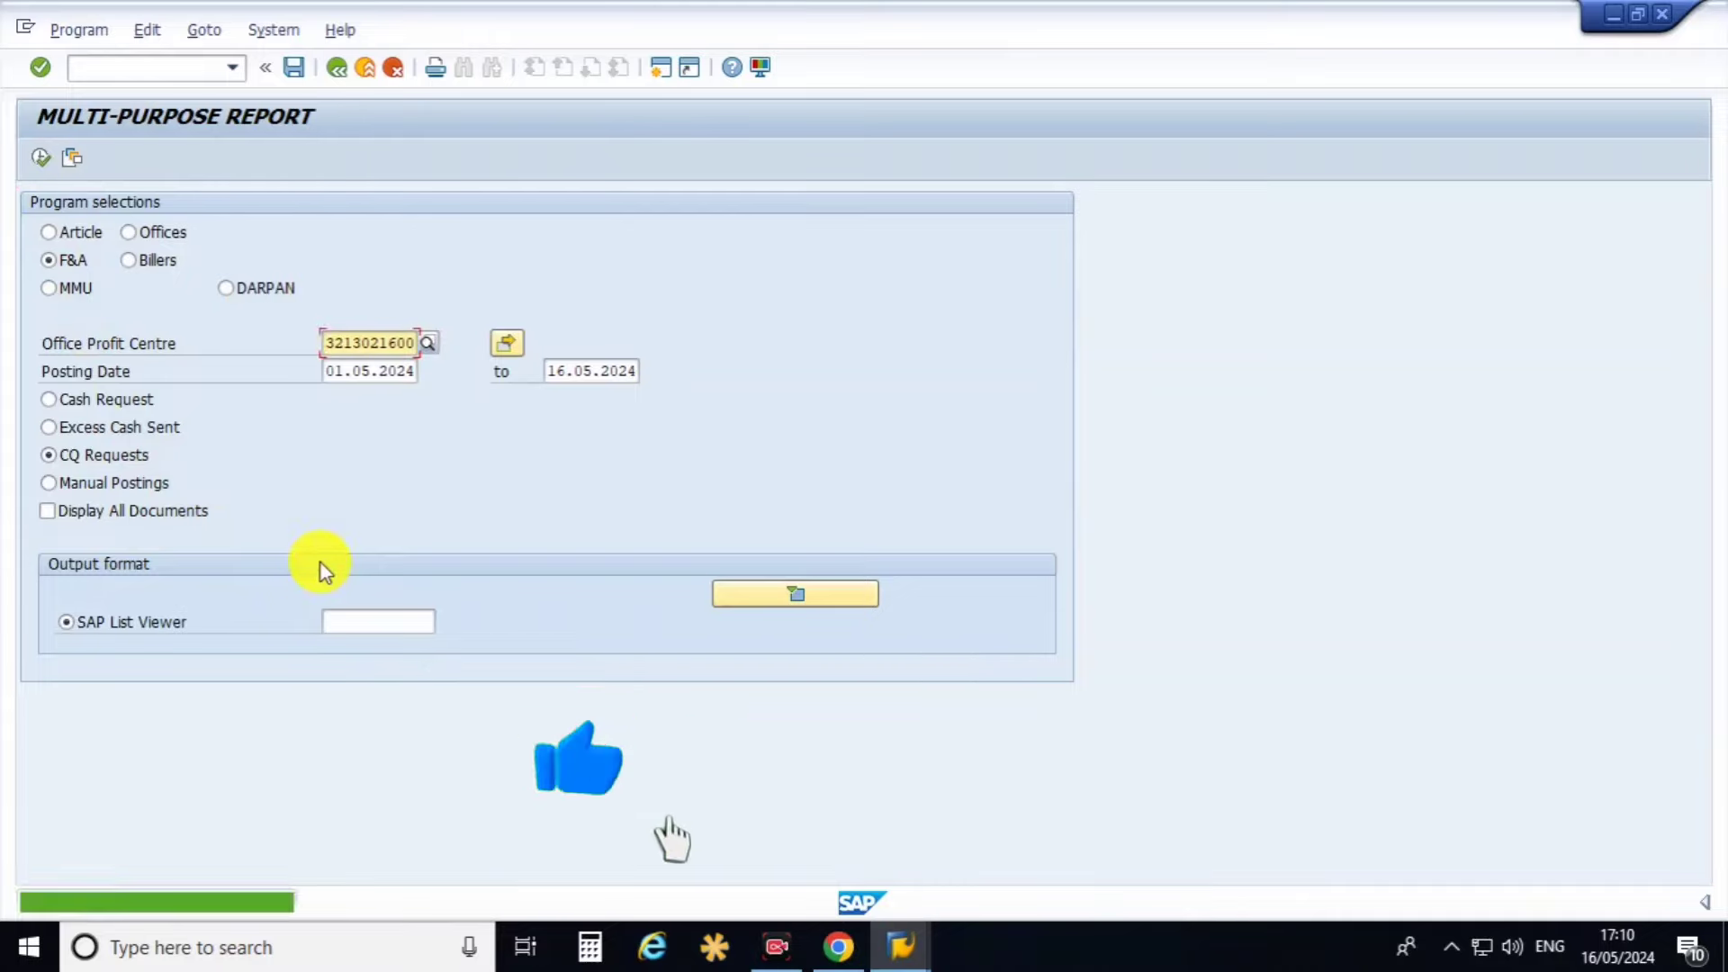
pyautogui.click(126, 484)
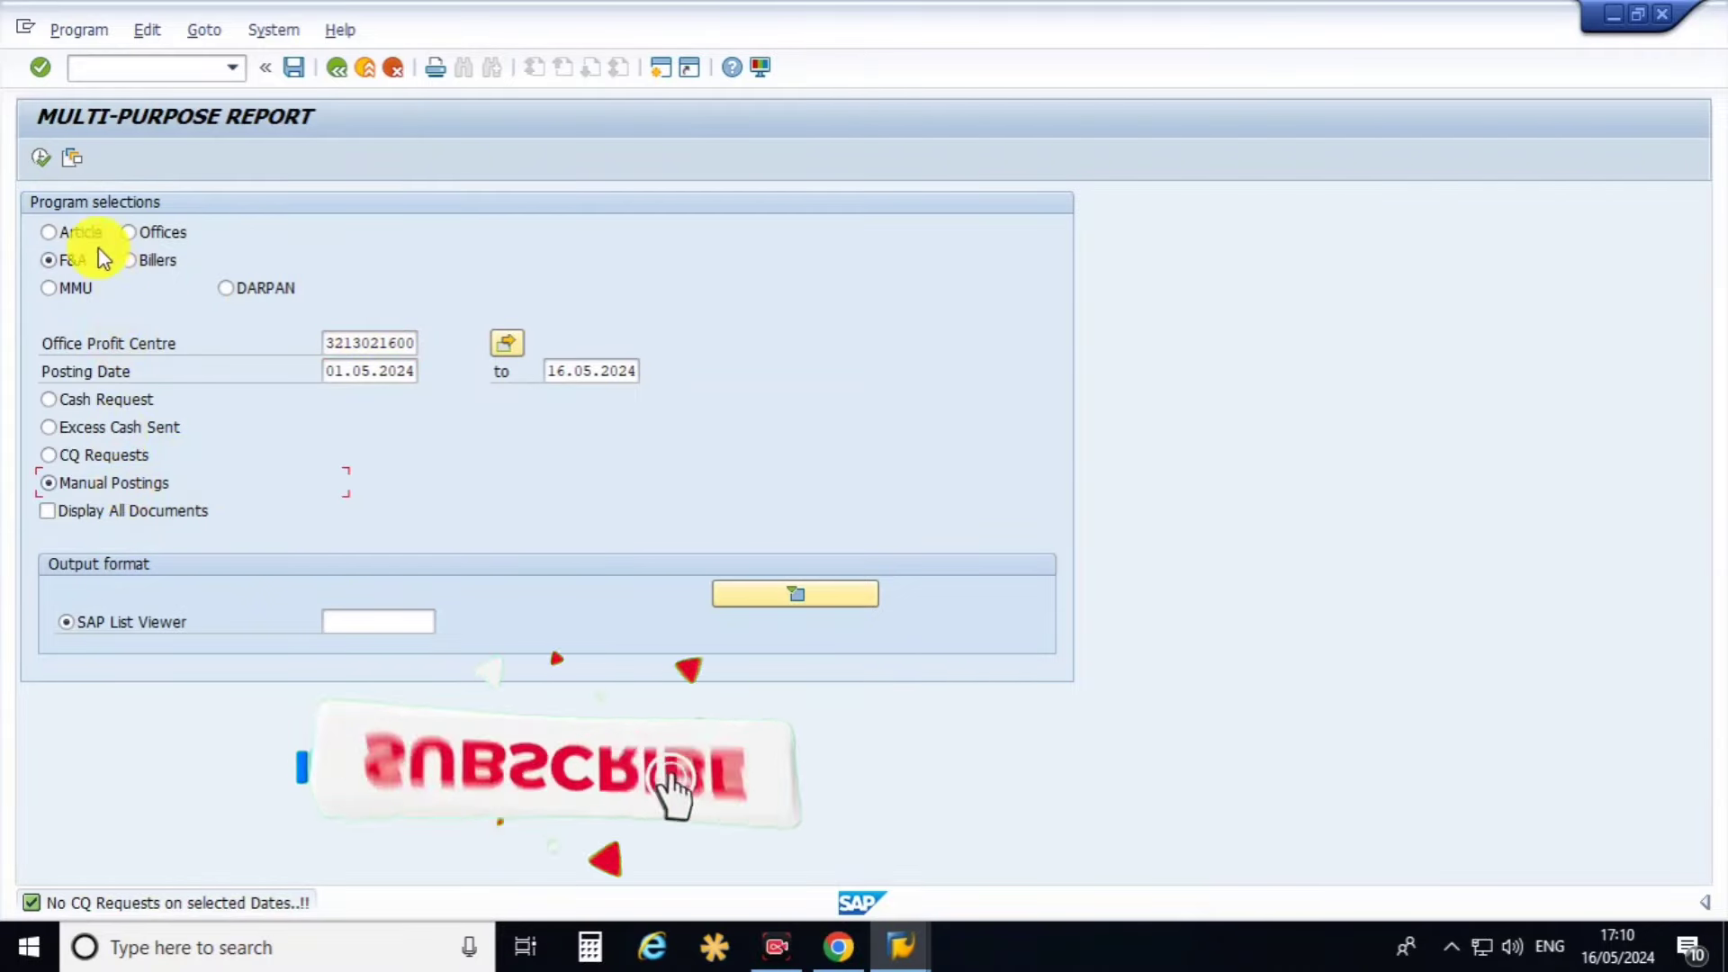
pyautogui.click(41, 159)
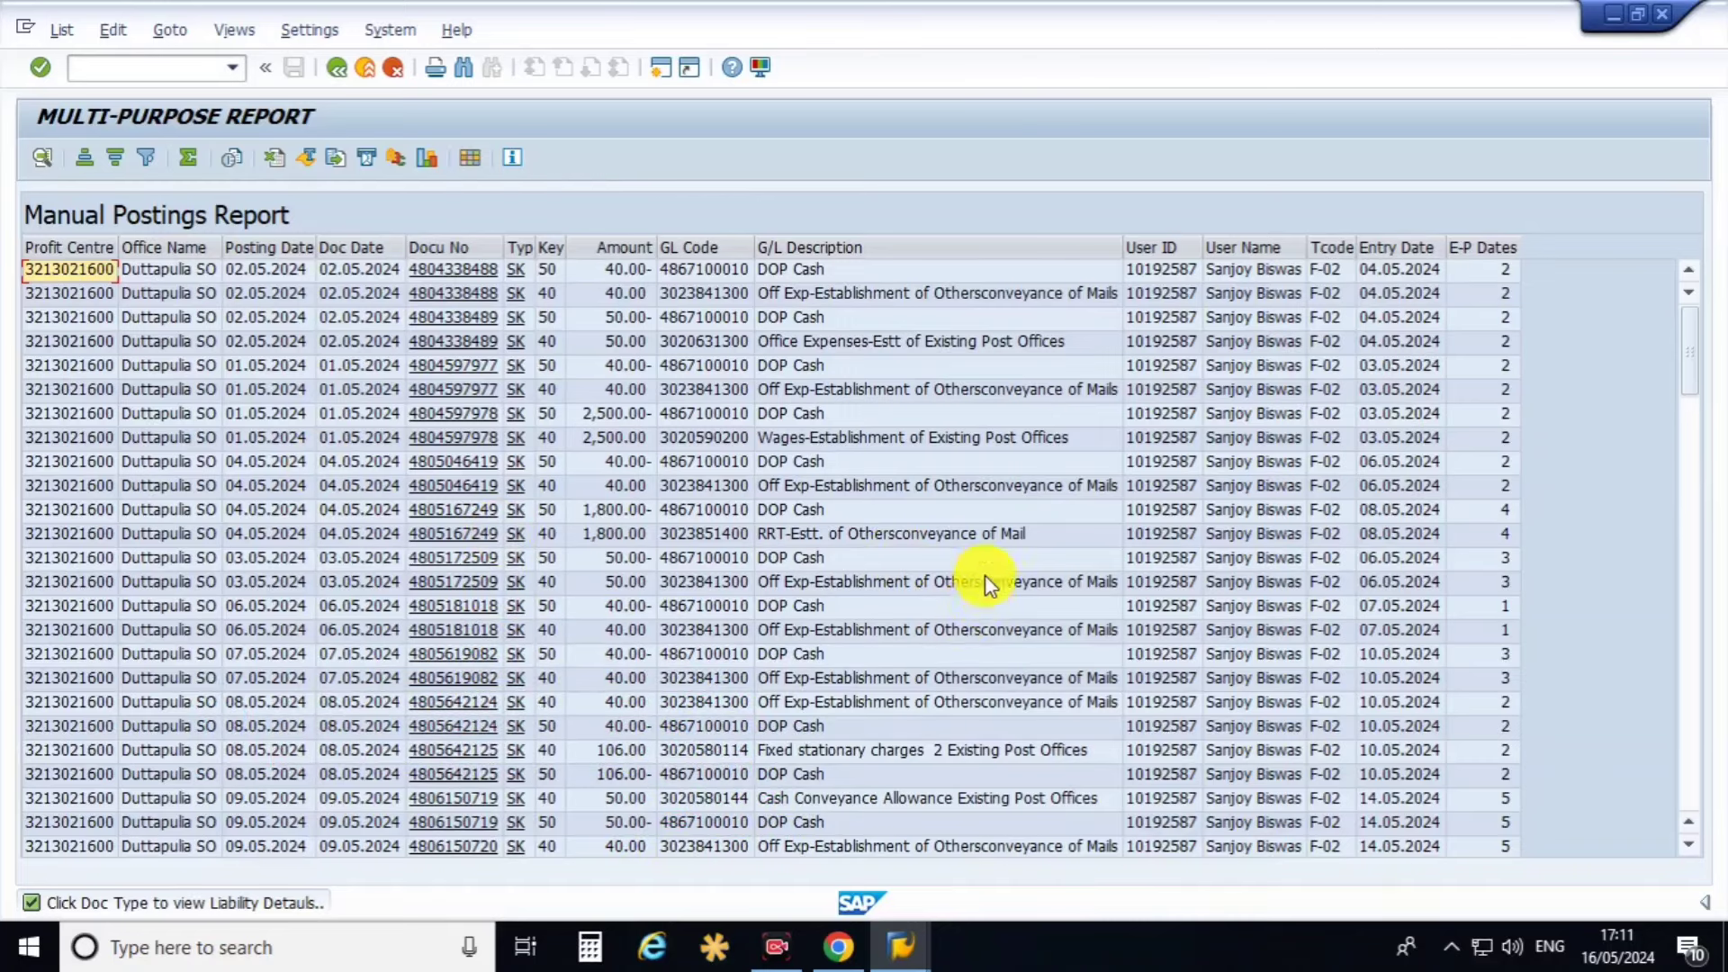
# Browse the manual GL postings, widen the Entry Date column, and go back to the selections.
pyautogui.scroll(-1, 987, 576)
pyautogui.scroll(-5, 988, 576)
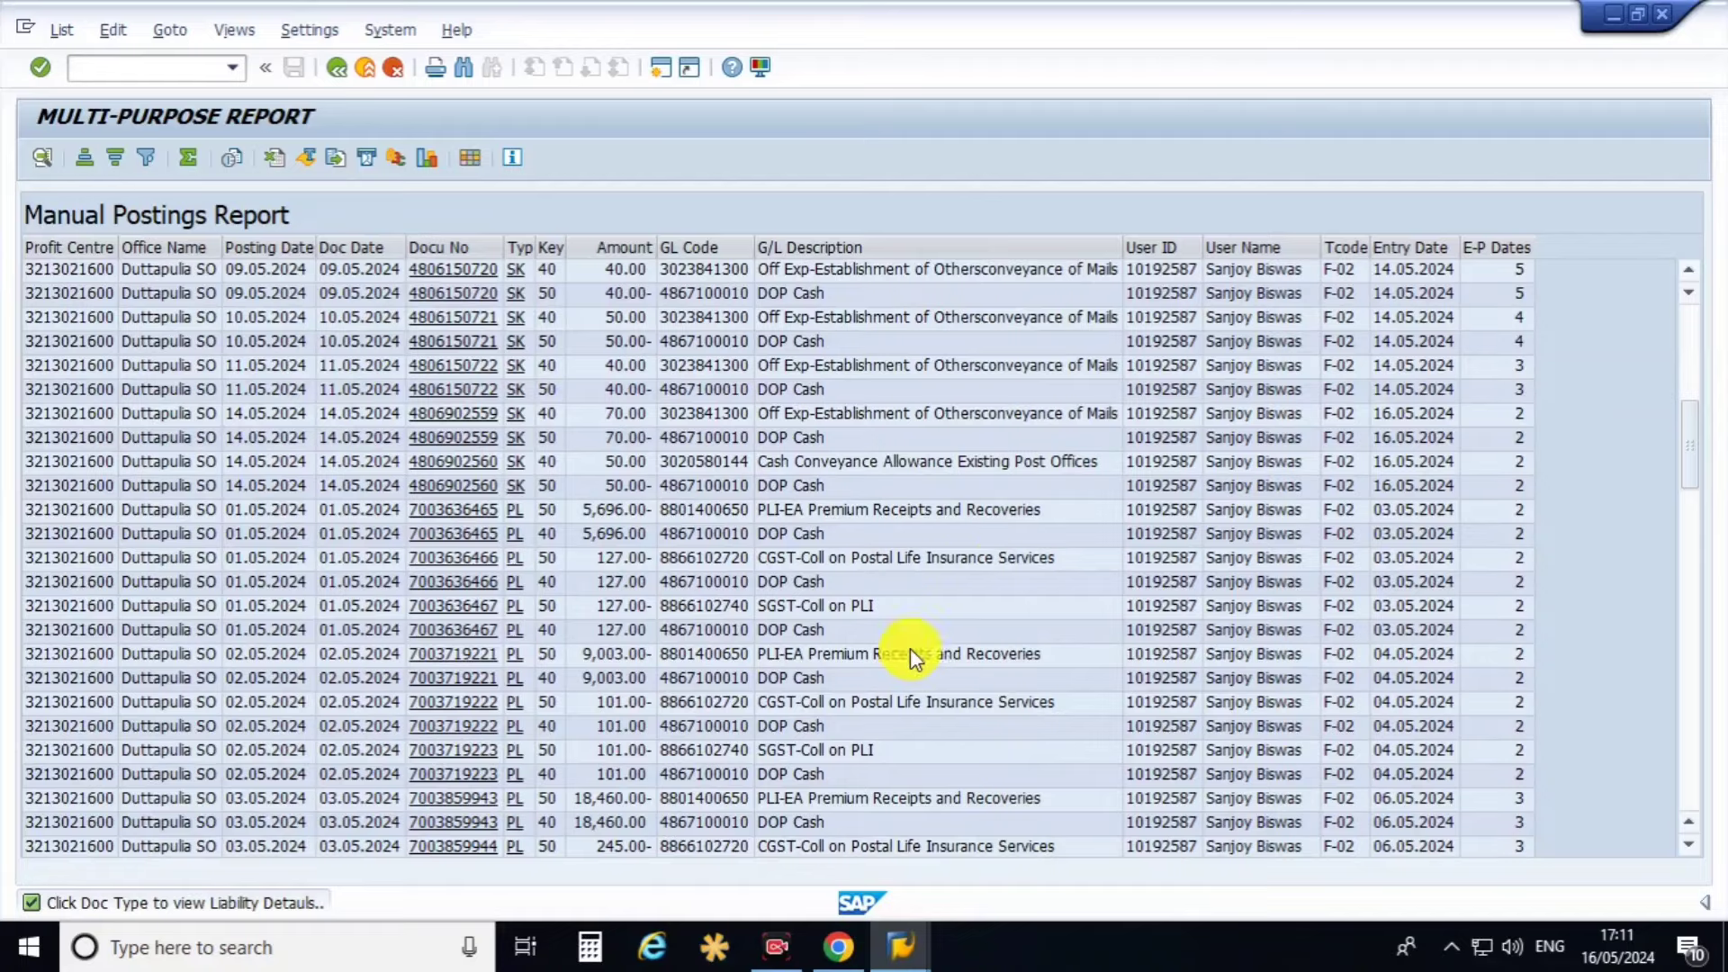
pyautogui.scroll(6, 910, 648)
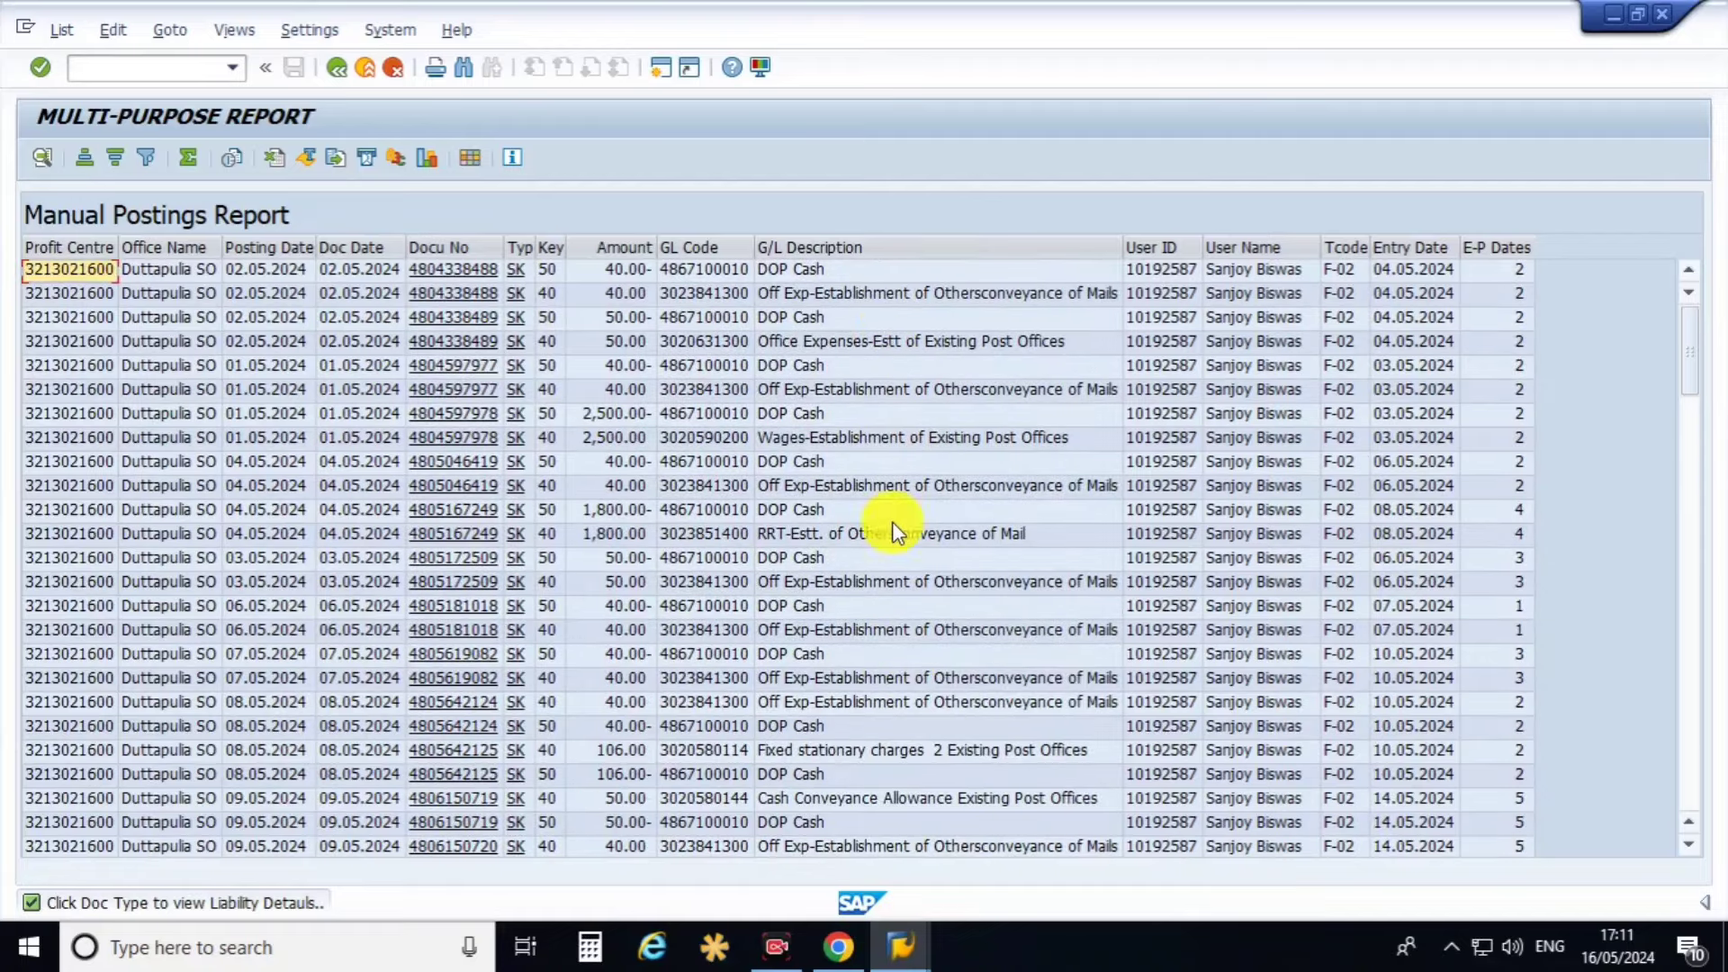
pyautogui.scroll(-13, 891, 540)
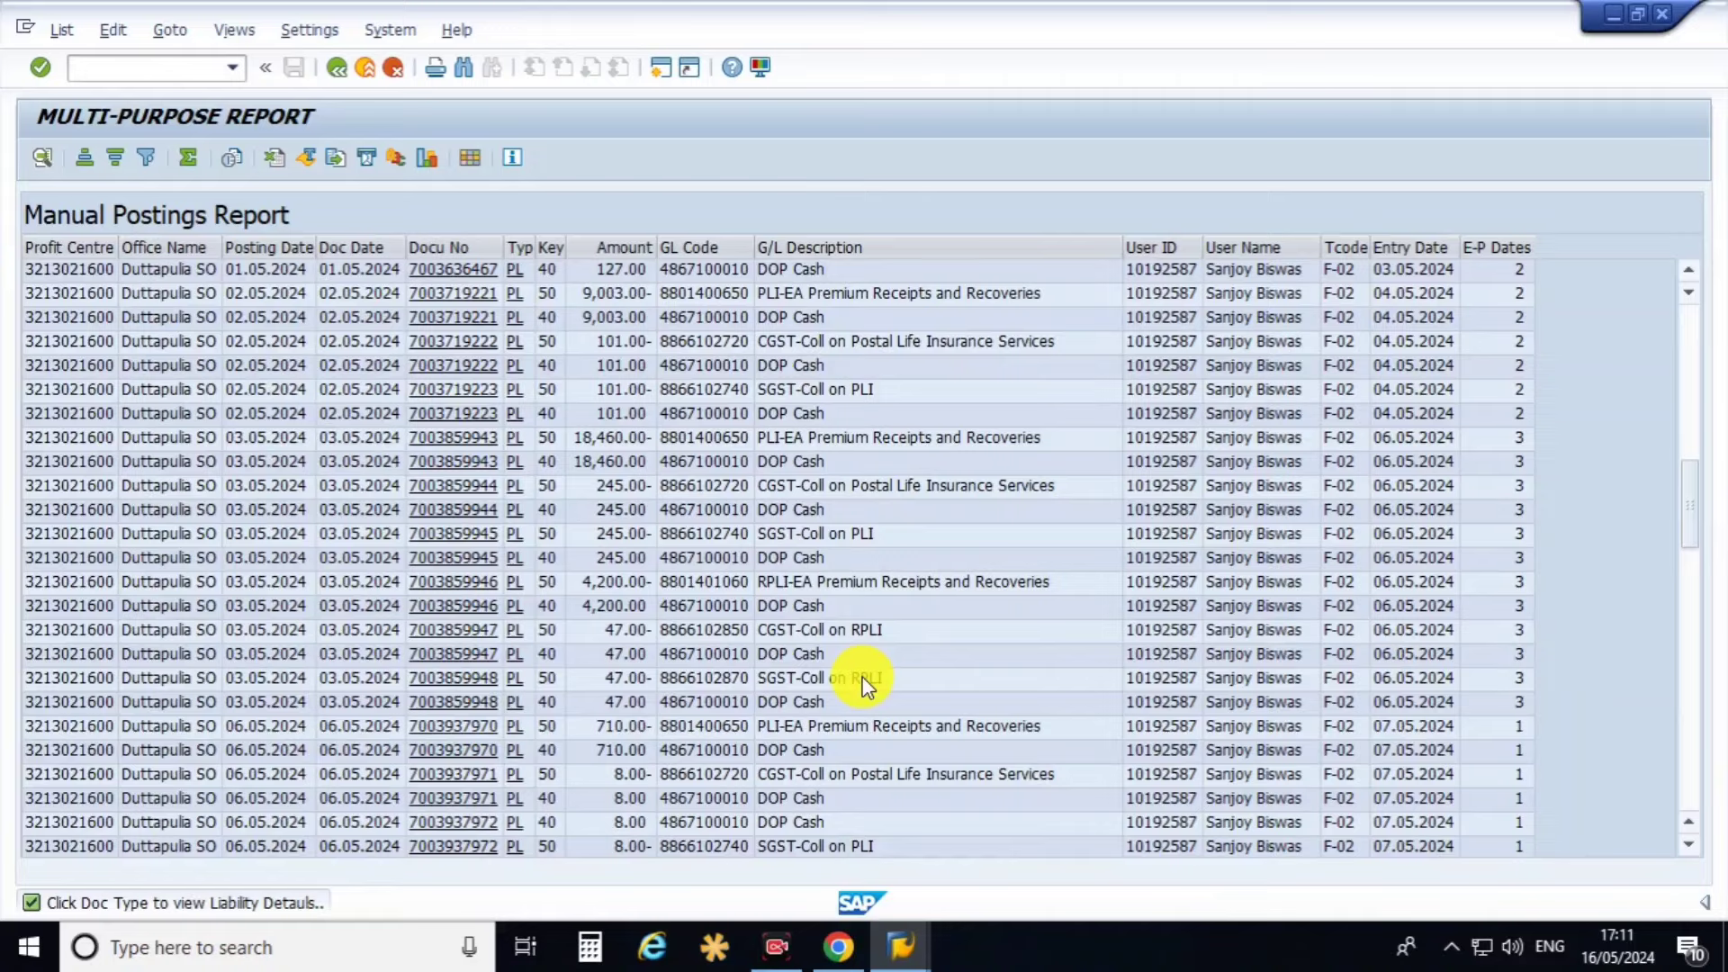
pyautogui.scroll(10, 462, 586)
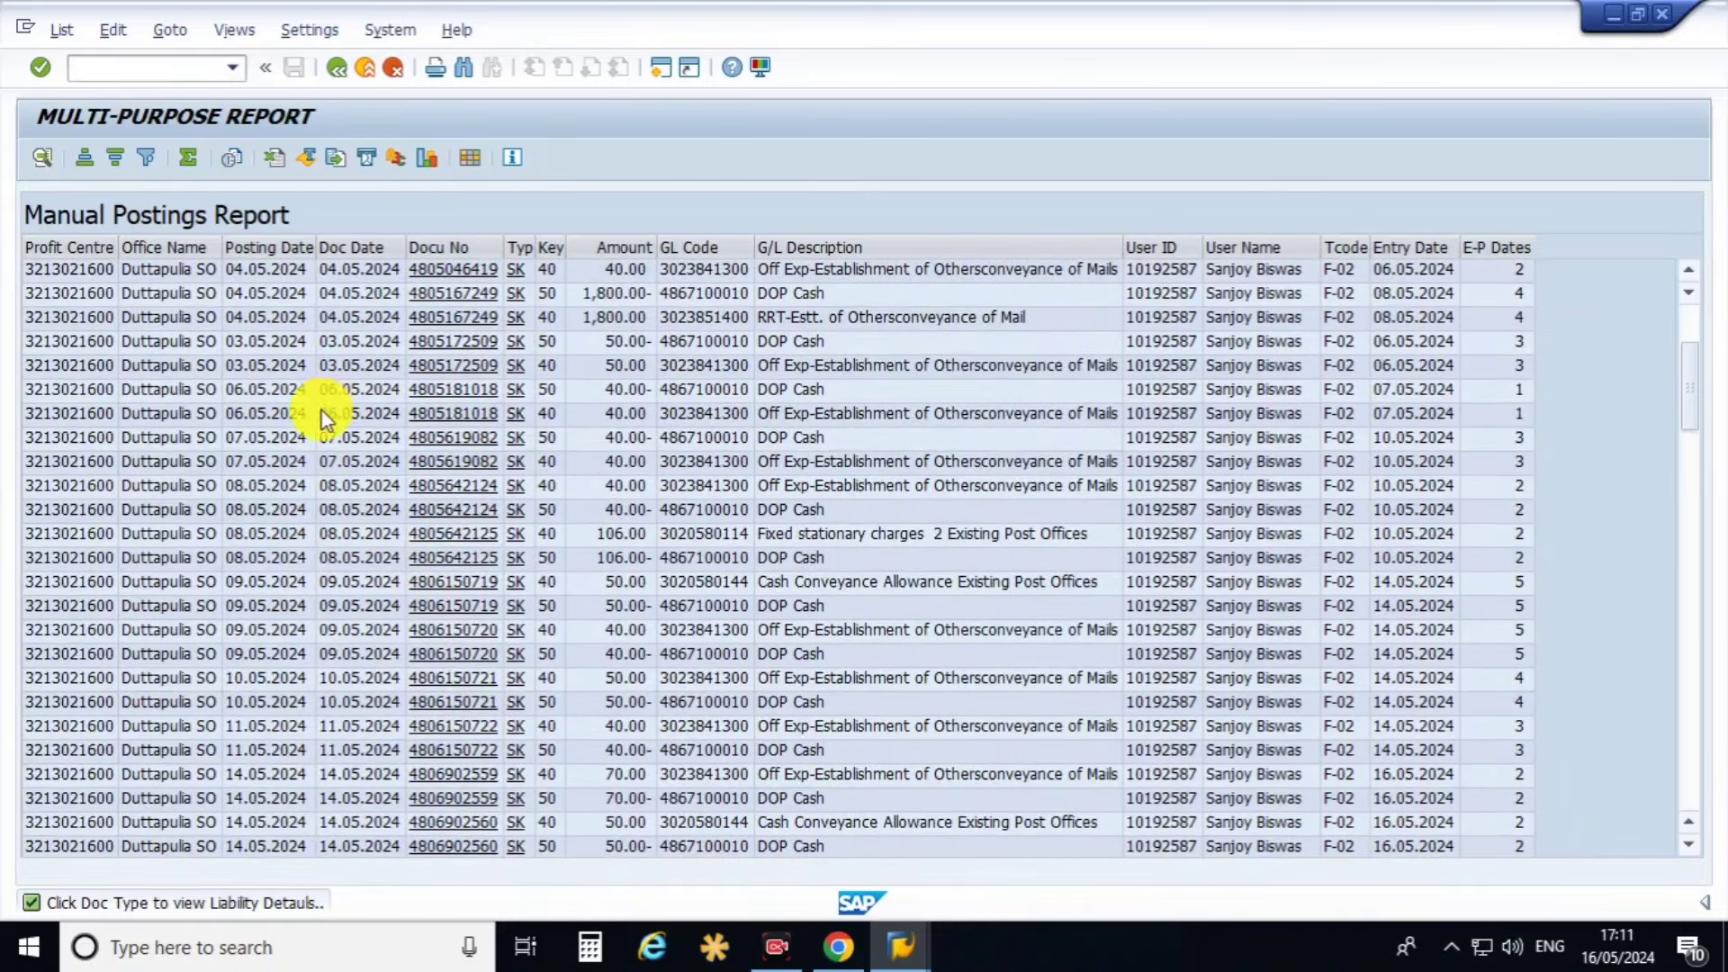
pyautogui.scroll(3, 324, 420)
pyautogui.click(270, 396)
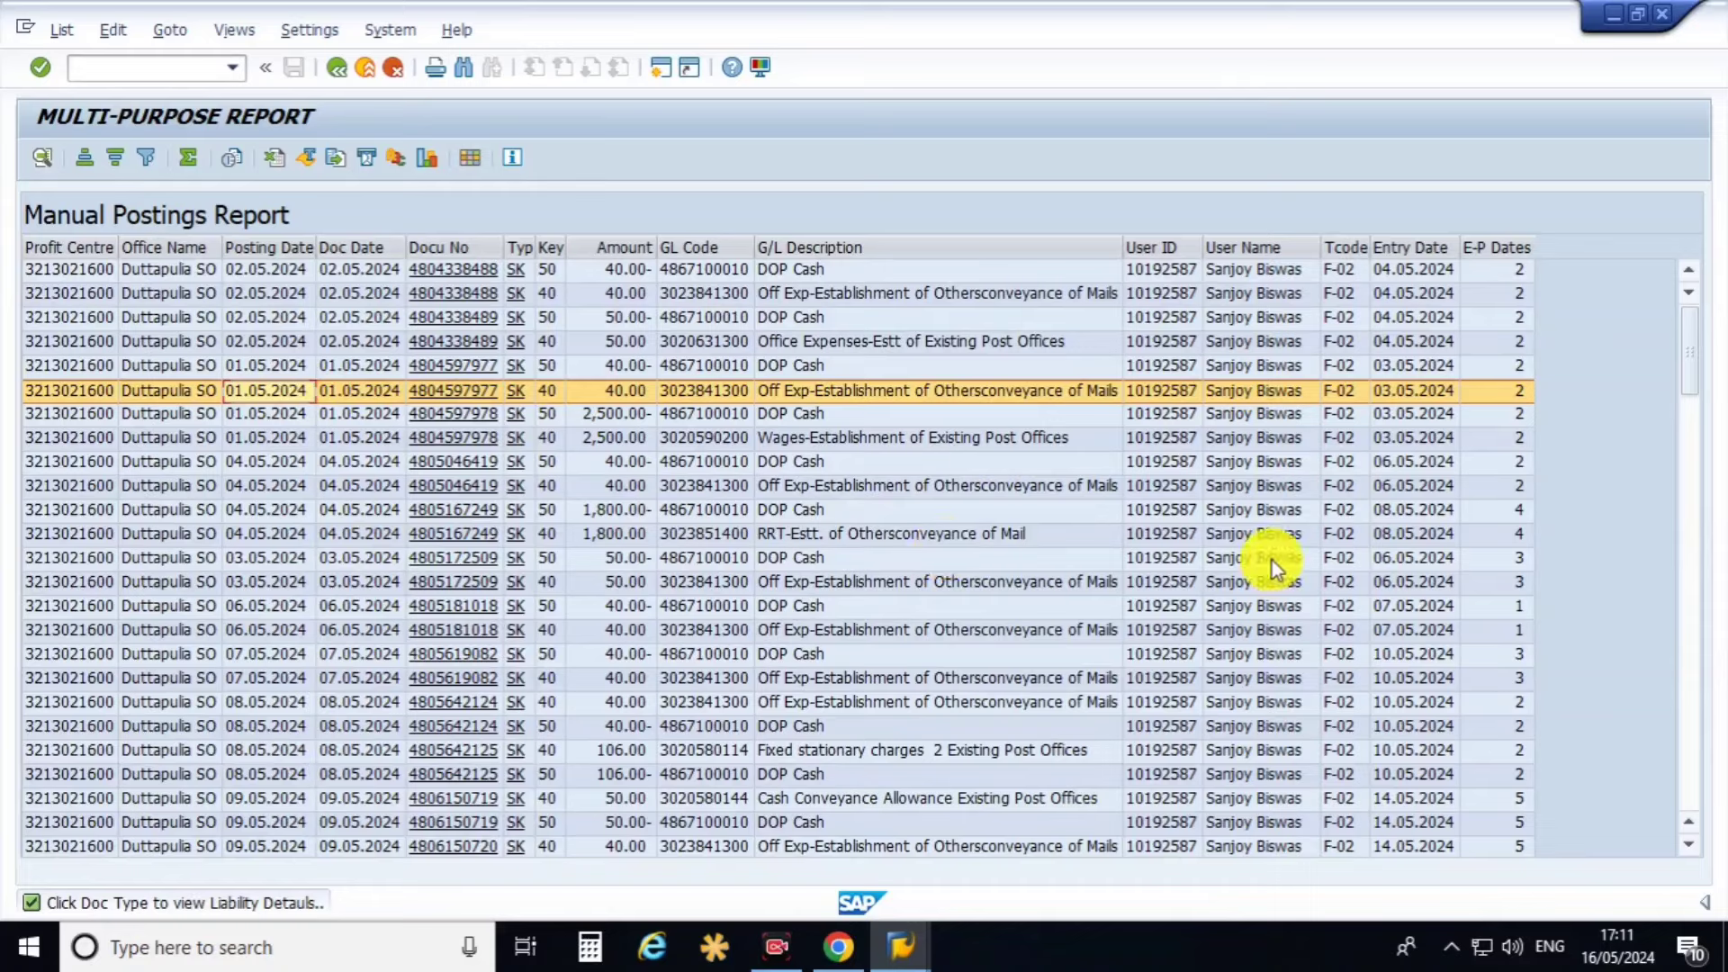
pyautogui.click(1342, 243)
pyautogui.click(1424, 246)
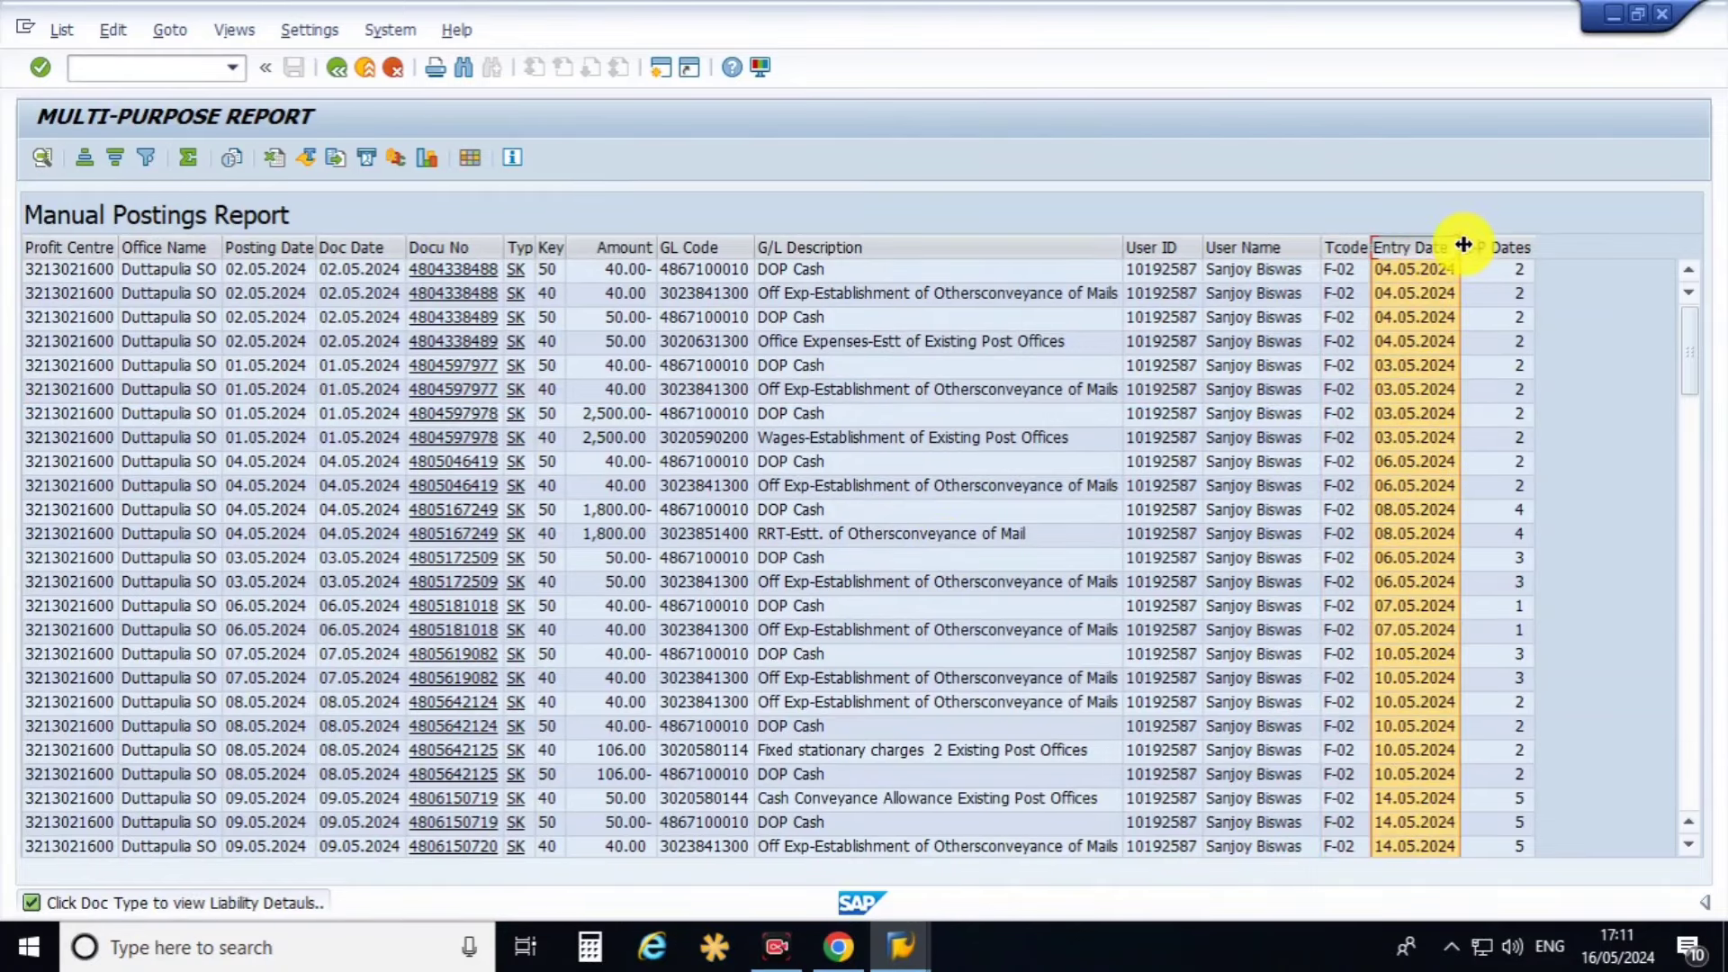
pyautogui.moveTo(1460, 245); pyautogui.dragTo(1533, 245)
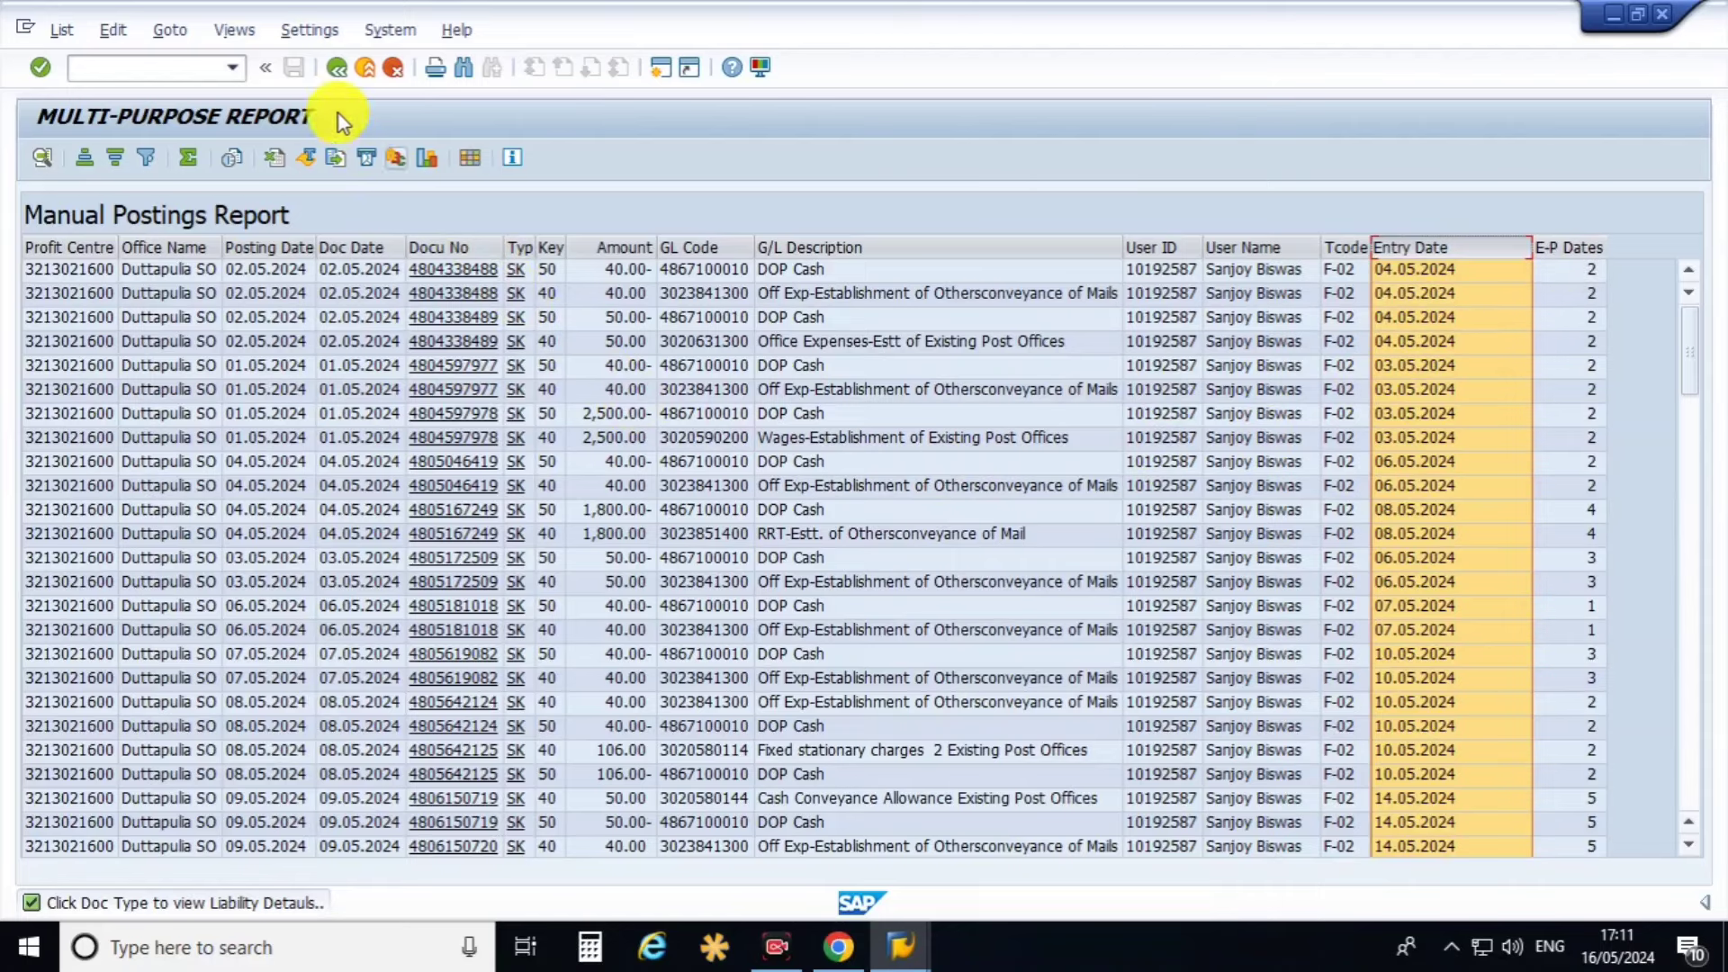
pyautogui.click(336, 69)
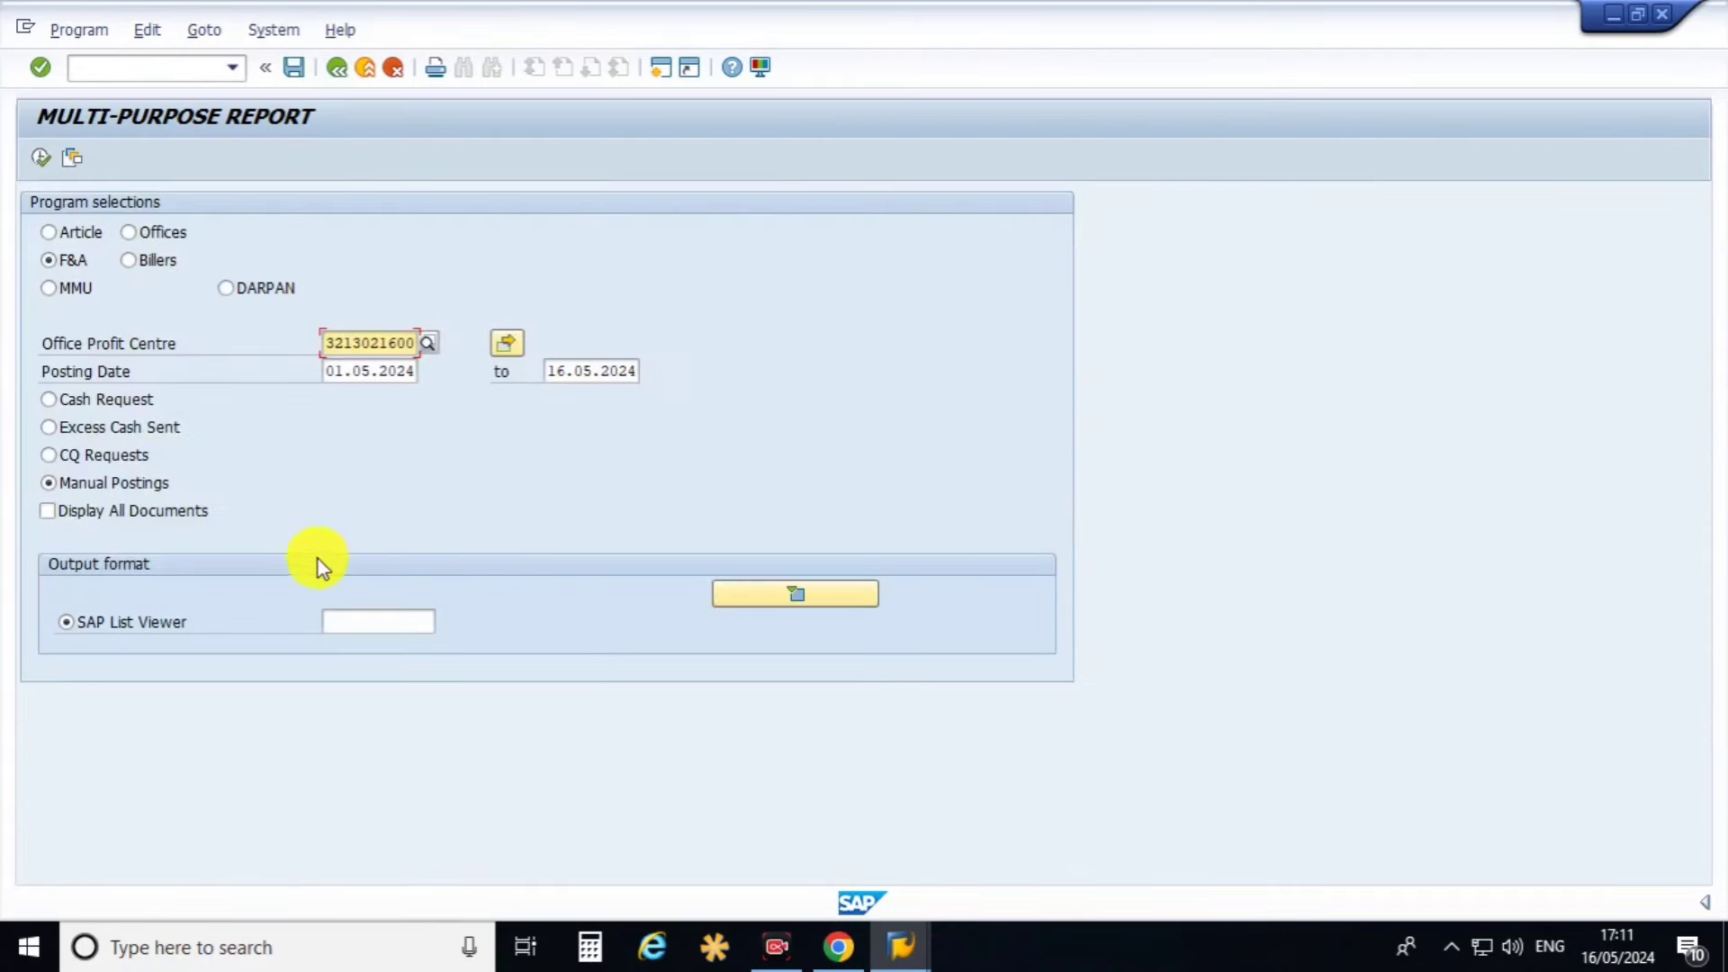
# Select the MMU report group to reveal Facility ID and Article Received Date criteria.
pyautogui.click(124, 483)
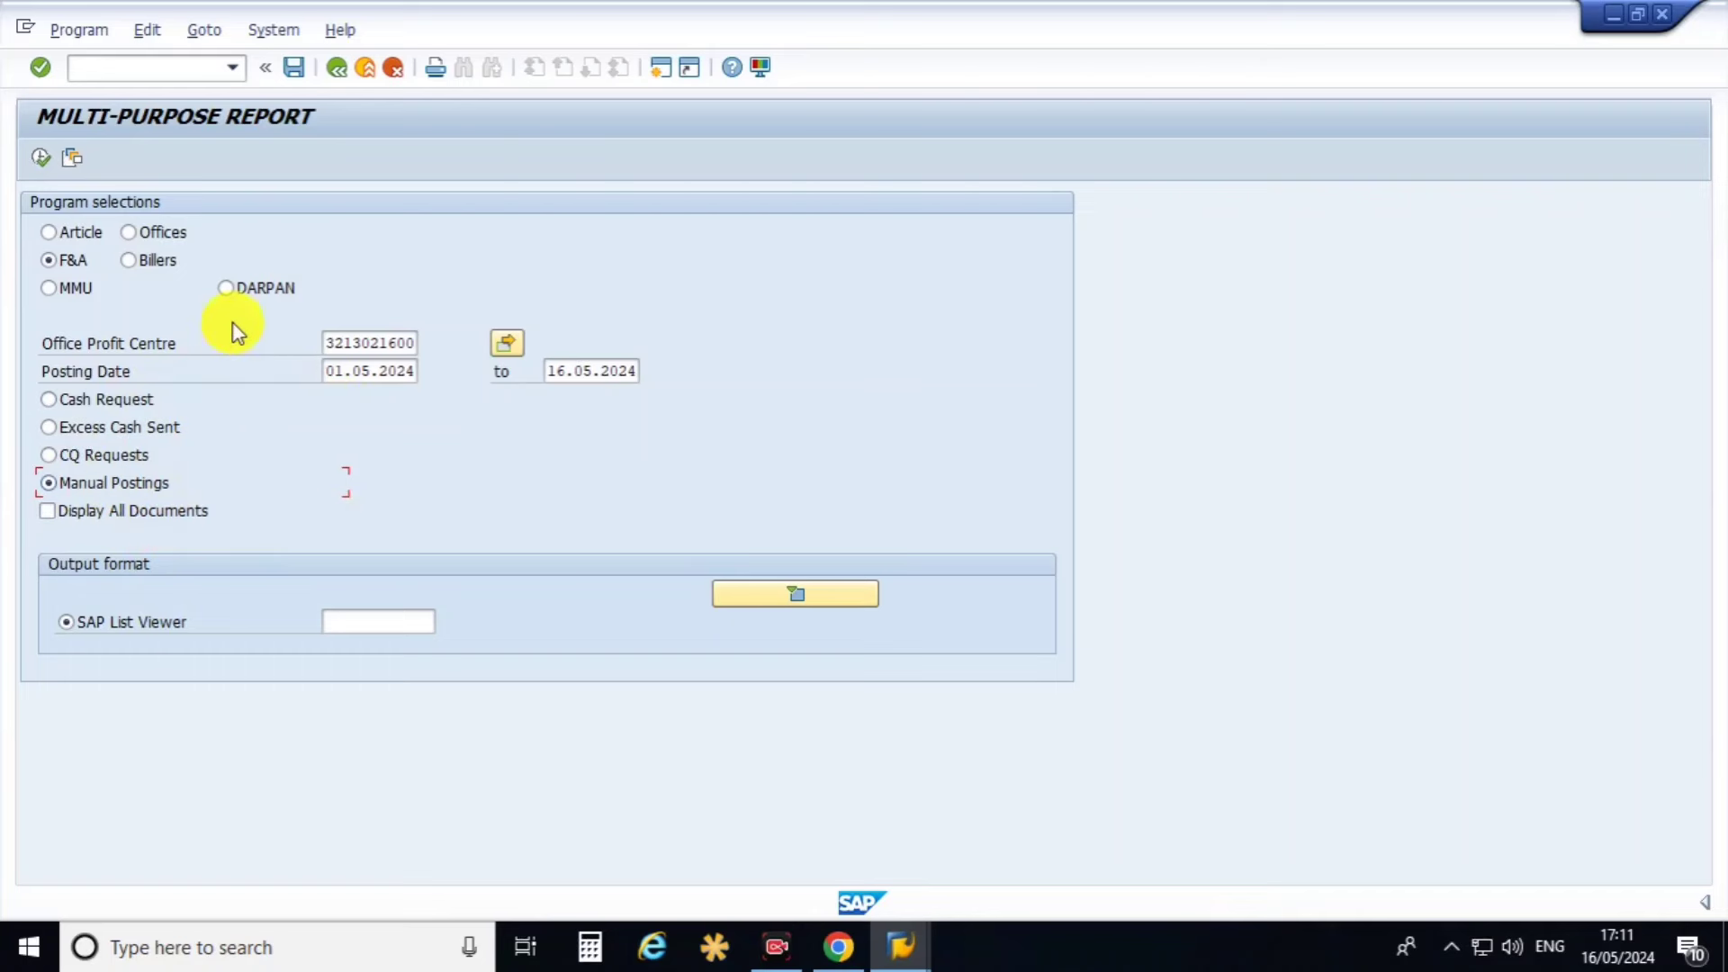
pyautogui.click(73, 288)
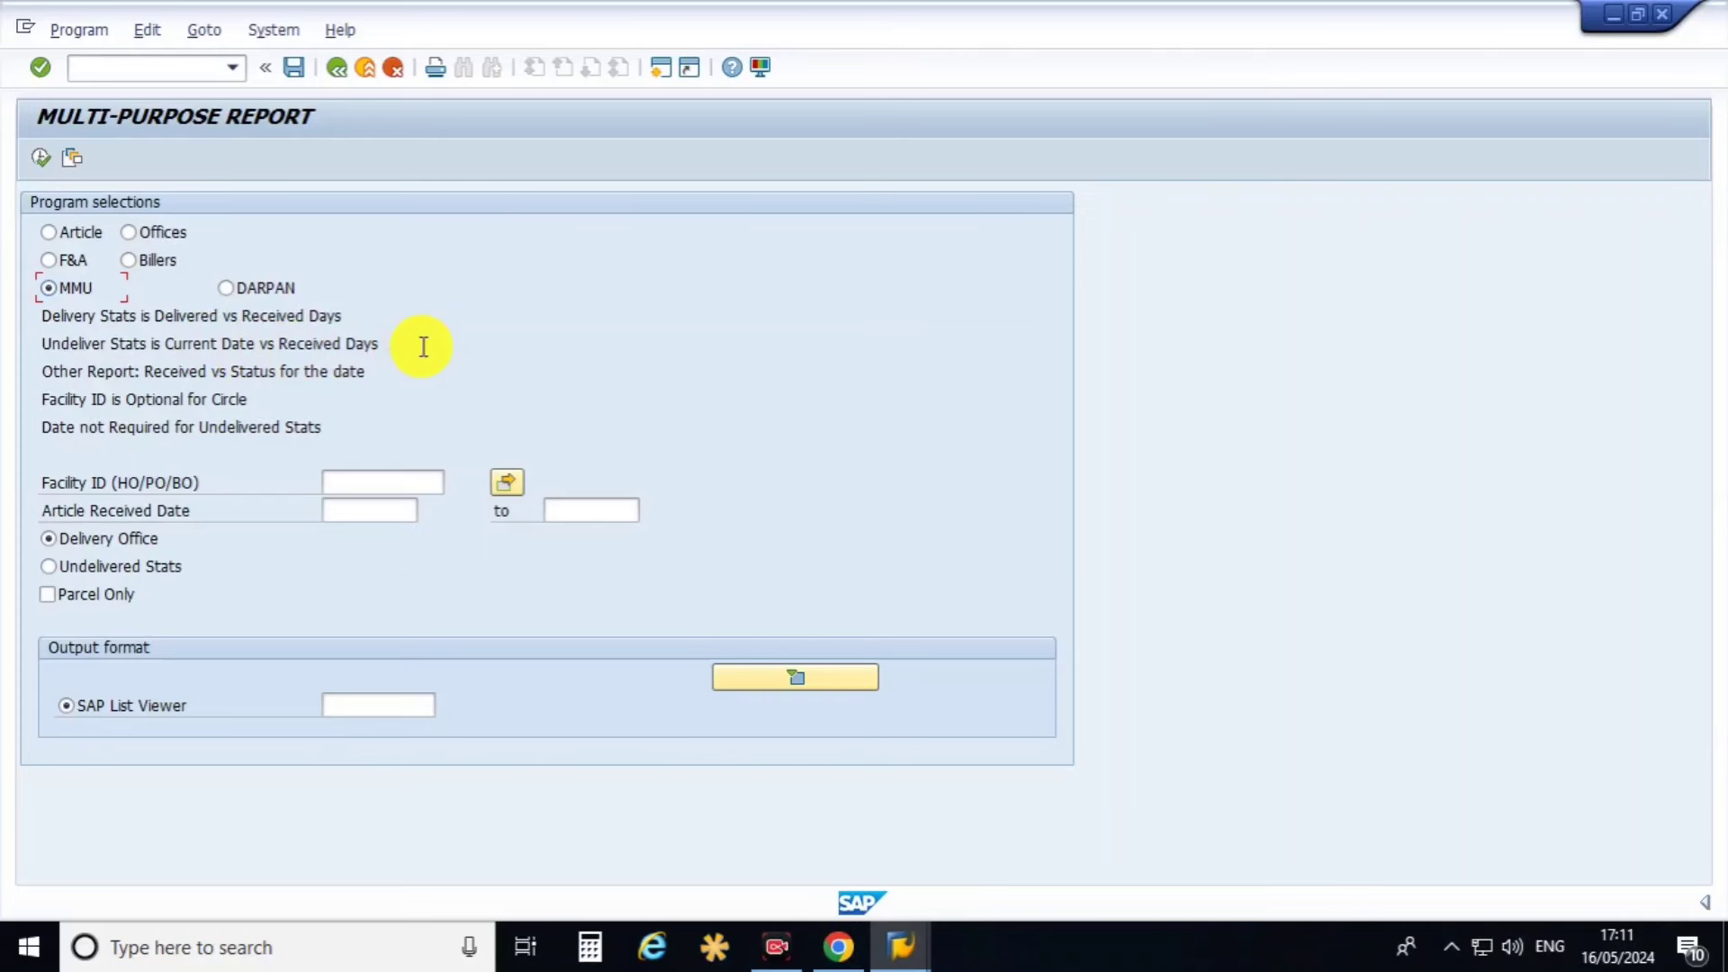
pyautogui.click(356, 483)
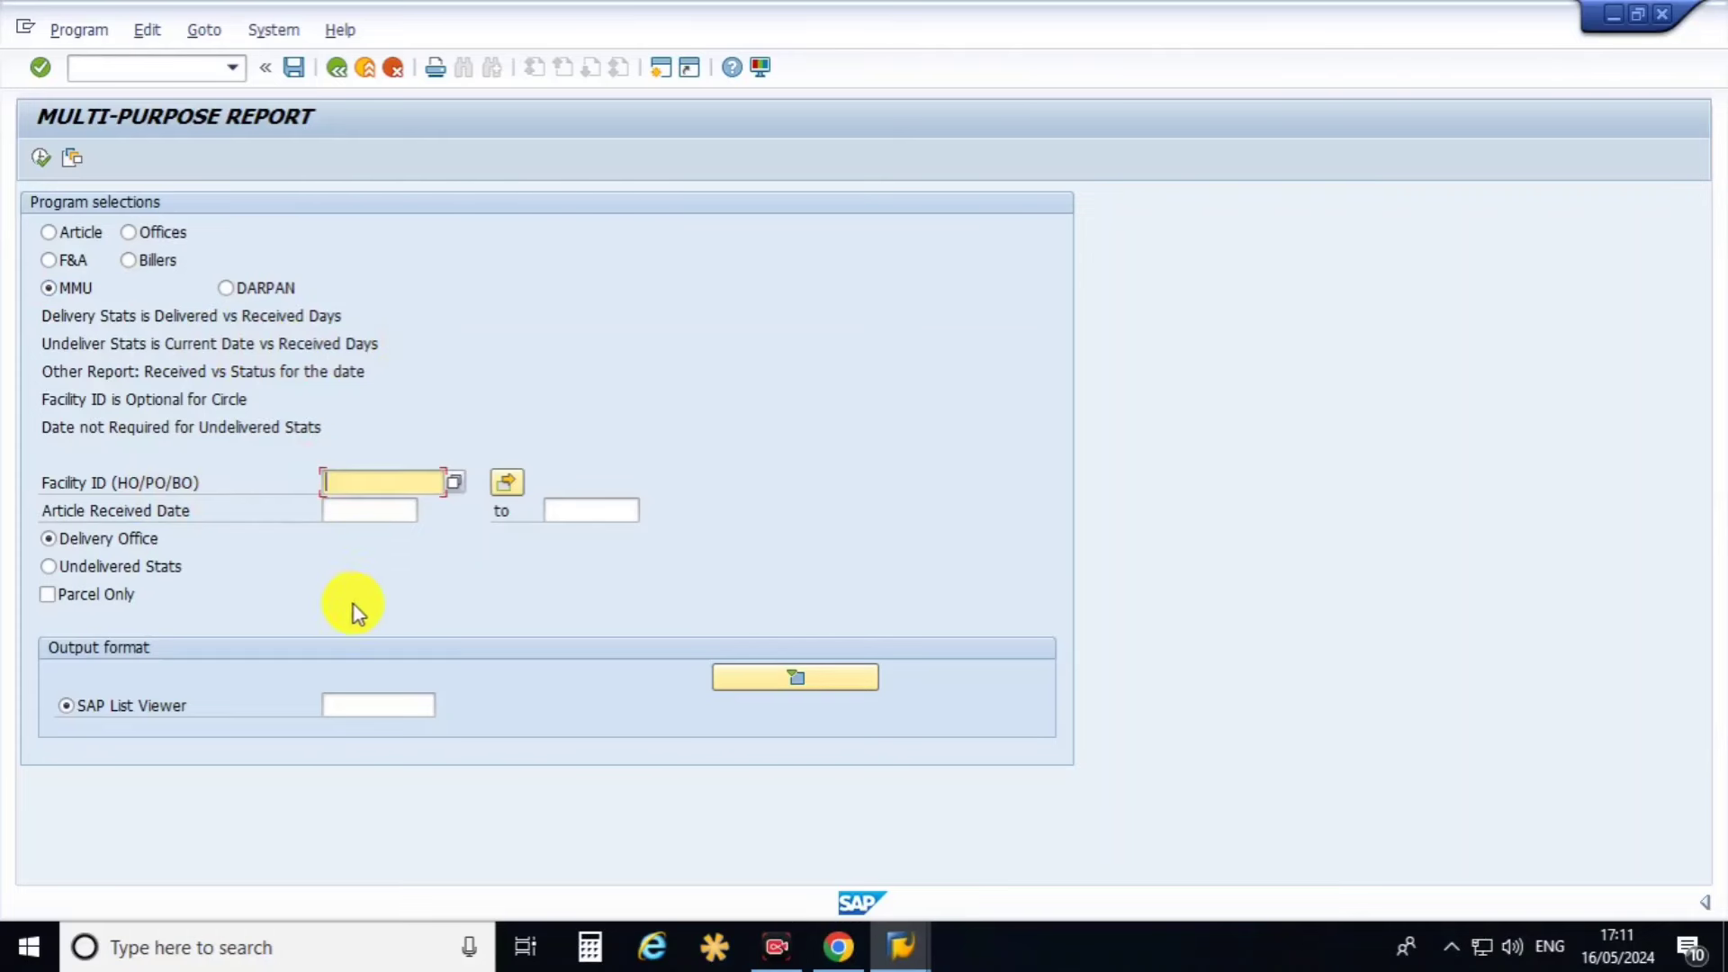
pyautogui.write('PO')
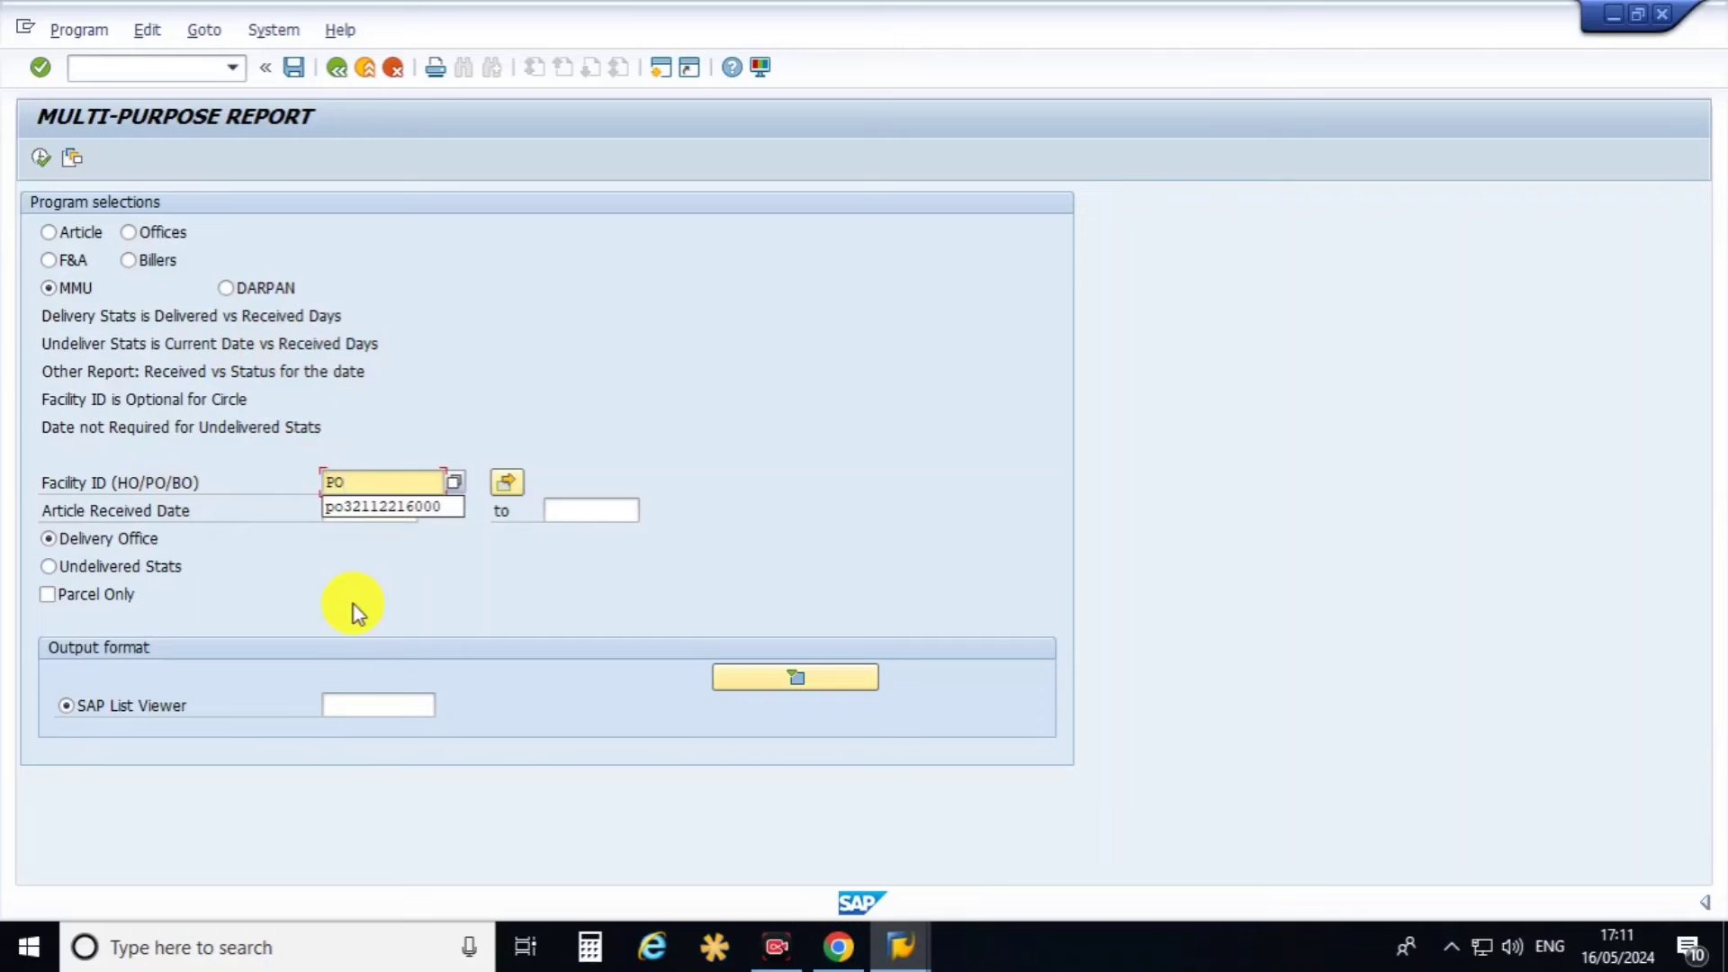
pyautogui.write('32112216000')
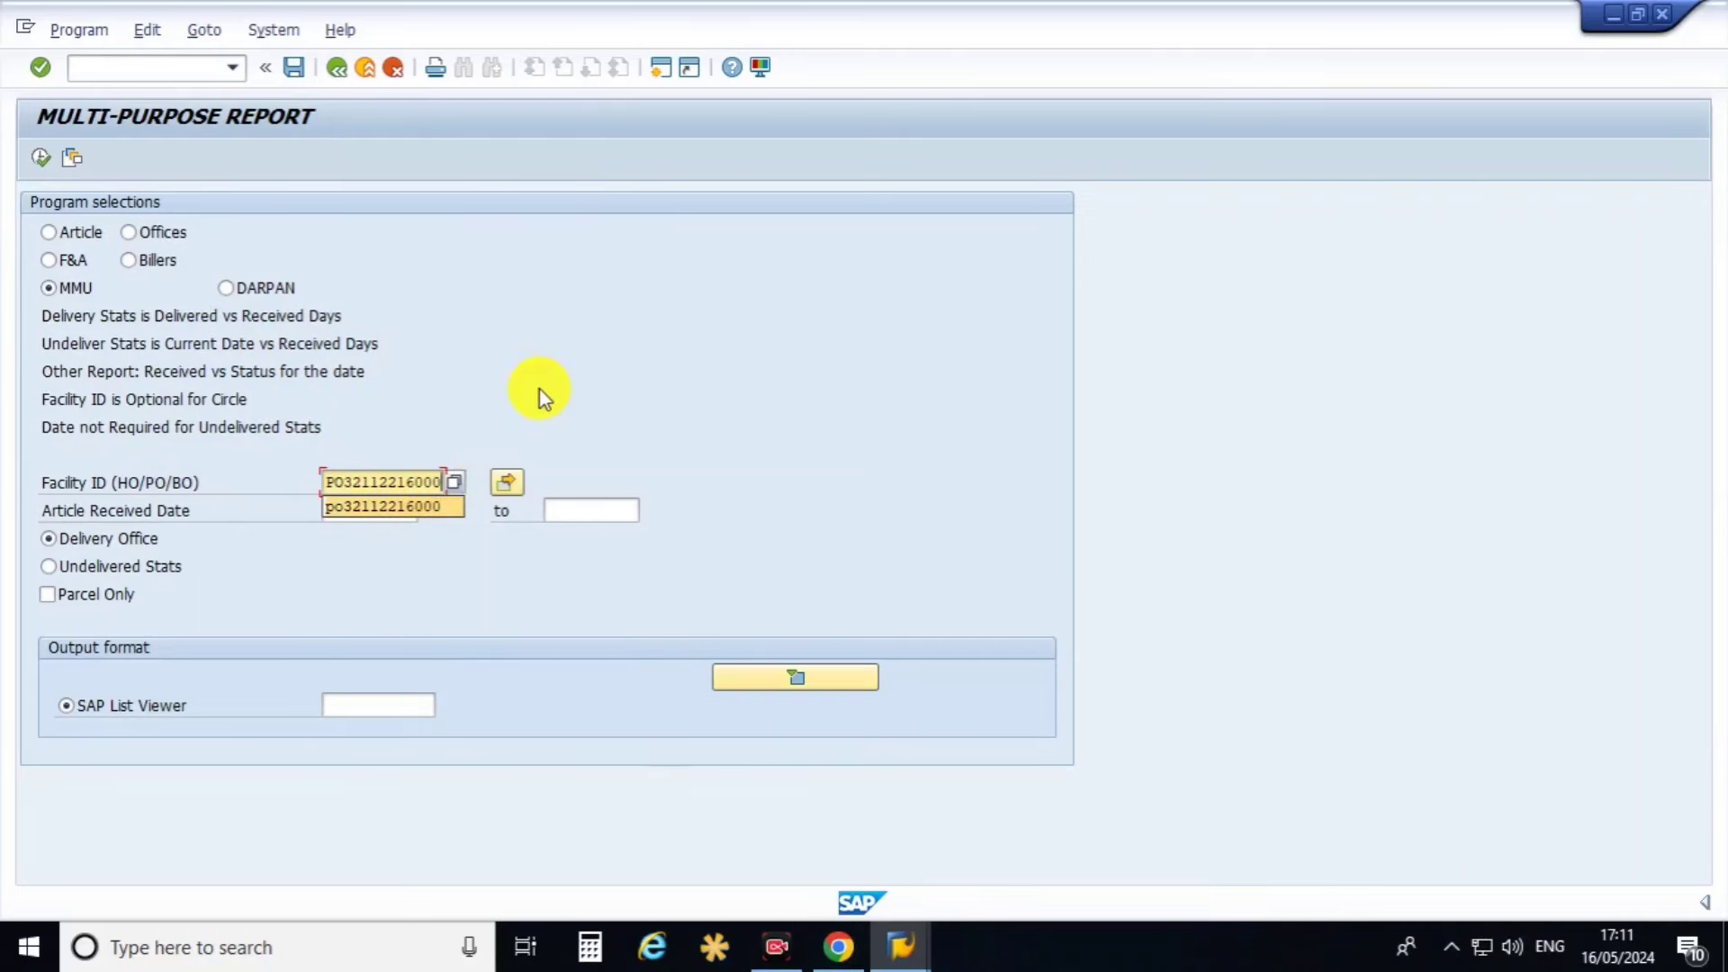
pyautogui.click(504, 483)
# Set article received dates 01.05.2024 to 16.05.2024 and execute the Undelivered Stats report.
pyautogui.click(360, 510)
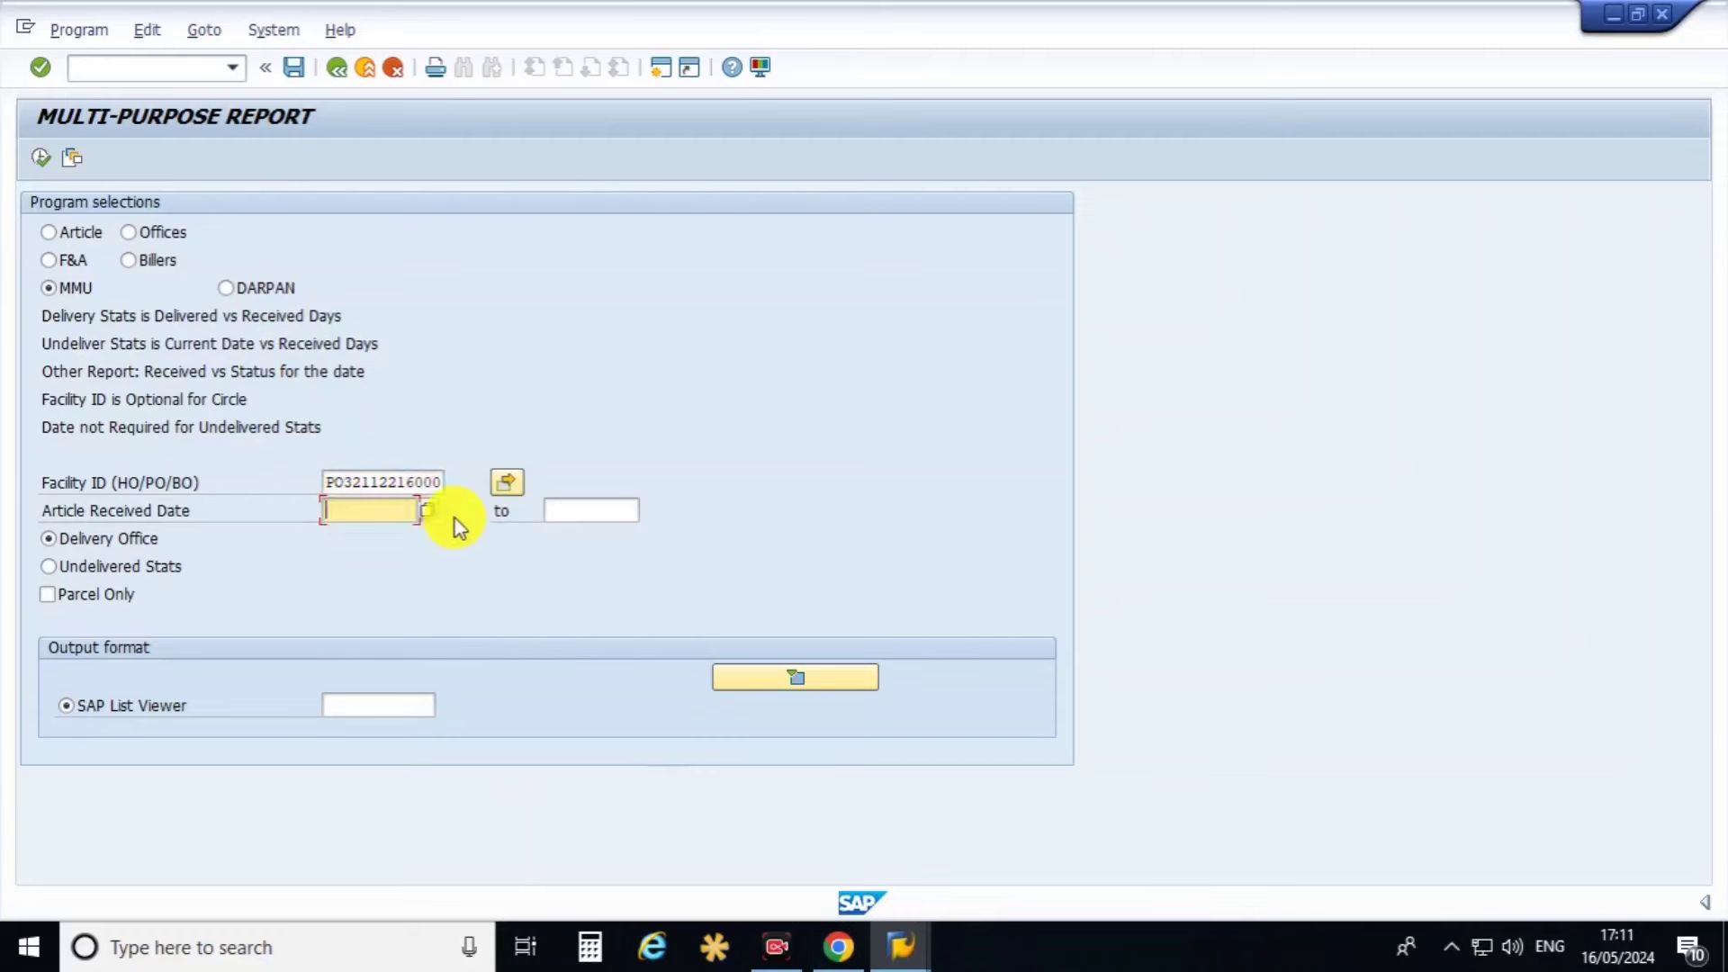
pyautogui.click(425, 519)
pyautogui.doubleClick(306, 466)
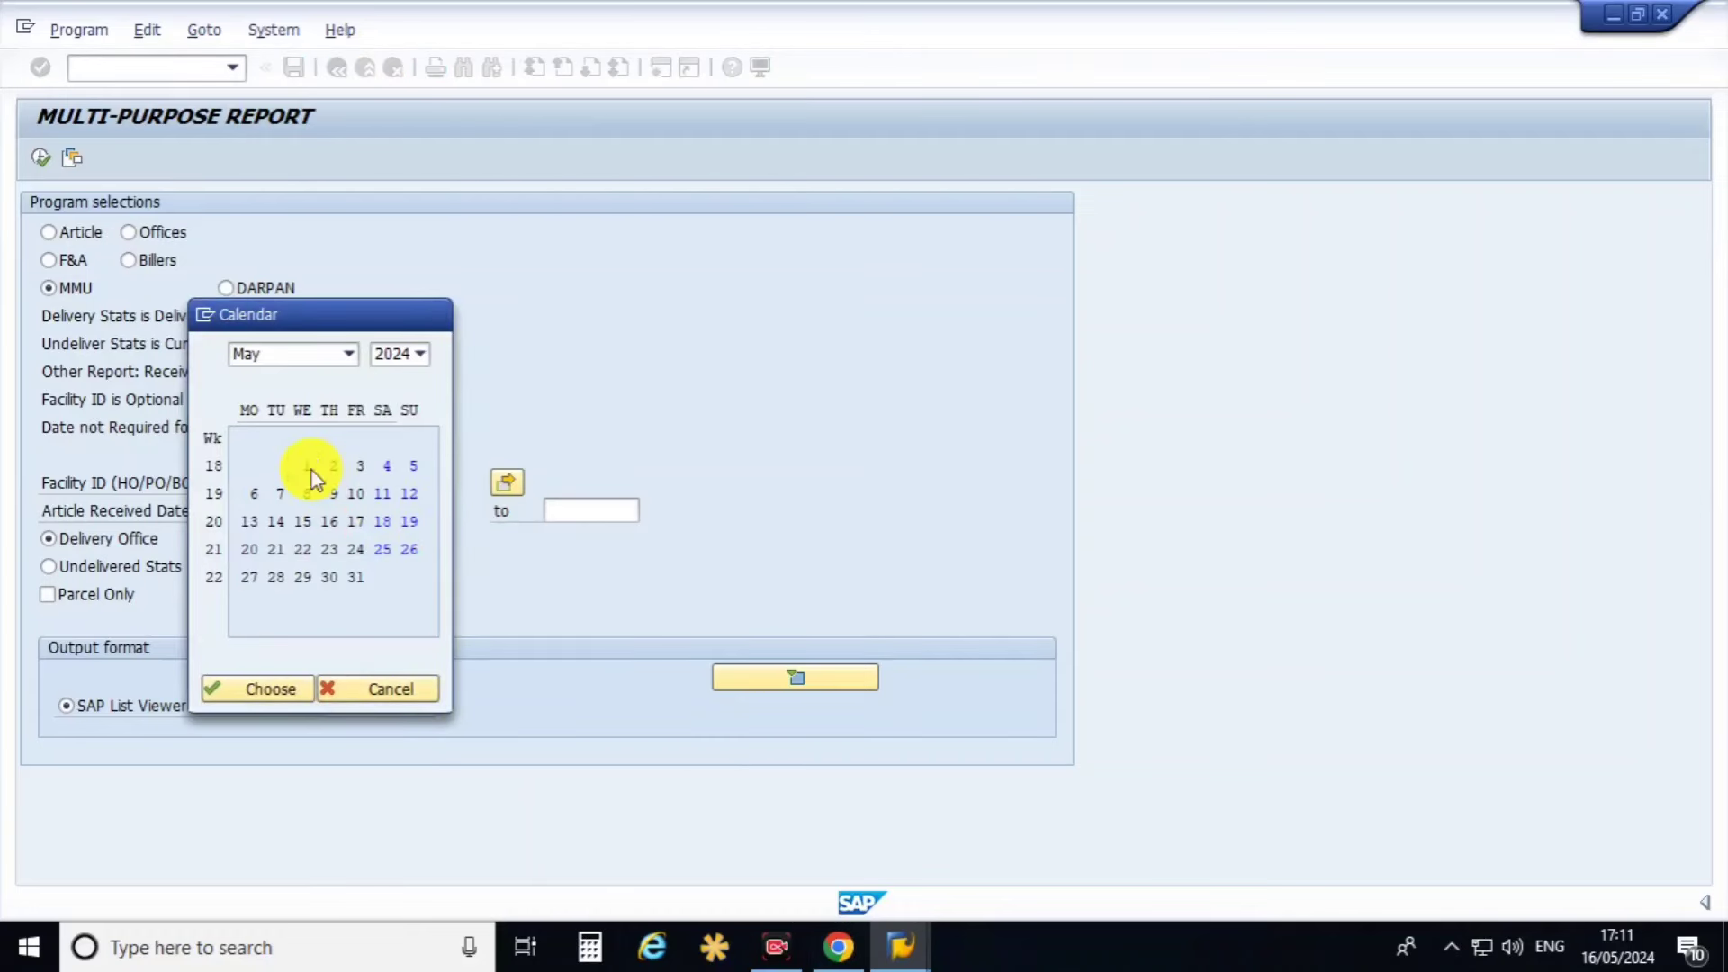
pyautogui.click(551, 512)
pyautogui.click(649, 512)
pyautogui.doubleClick(331, 522)
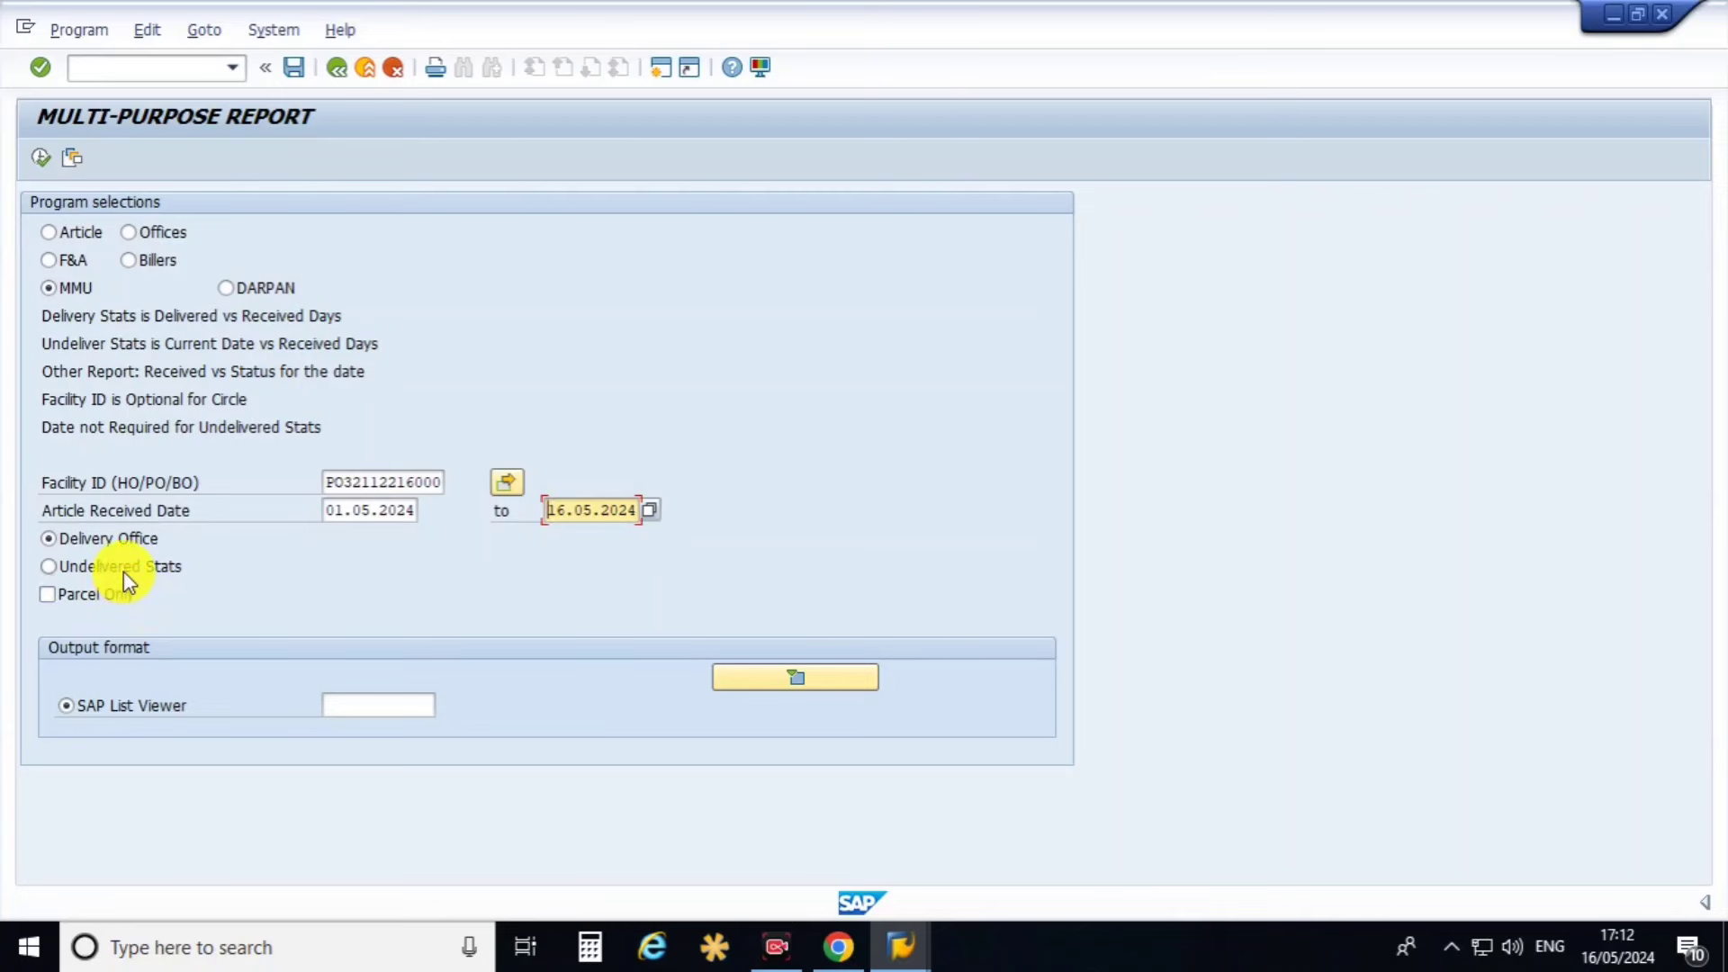
pyautogui.click(122, 571)
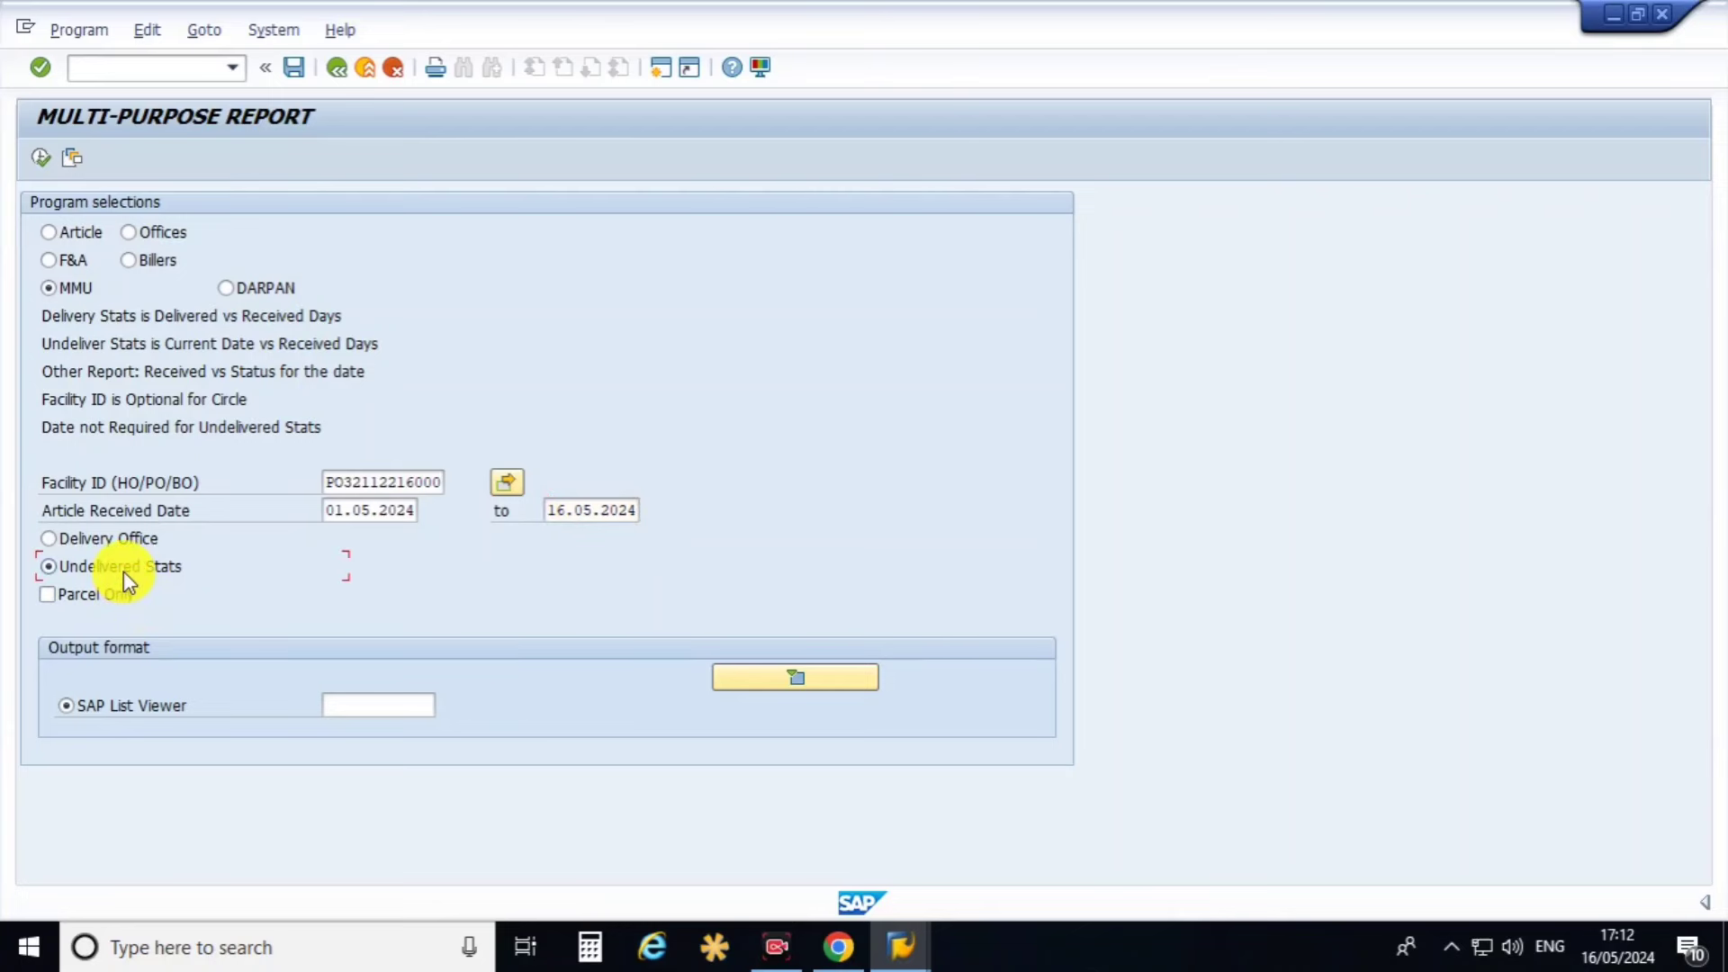
pyautogui.click(42, 154)
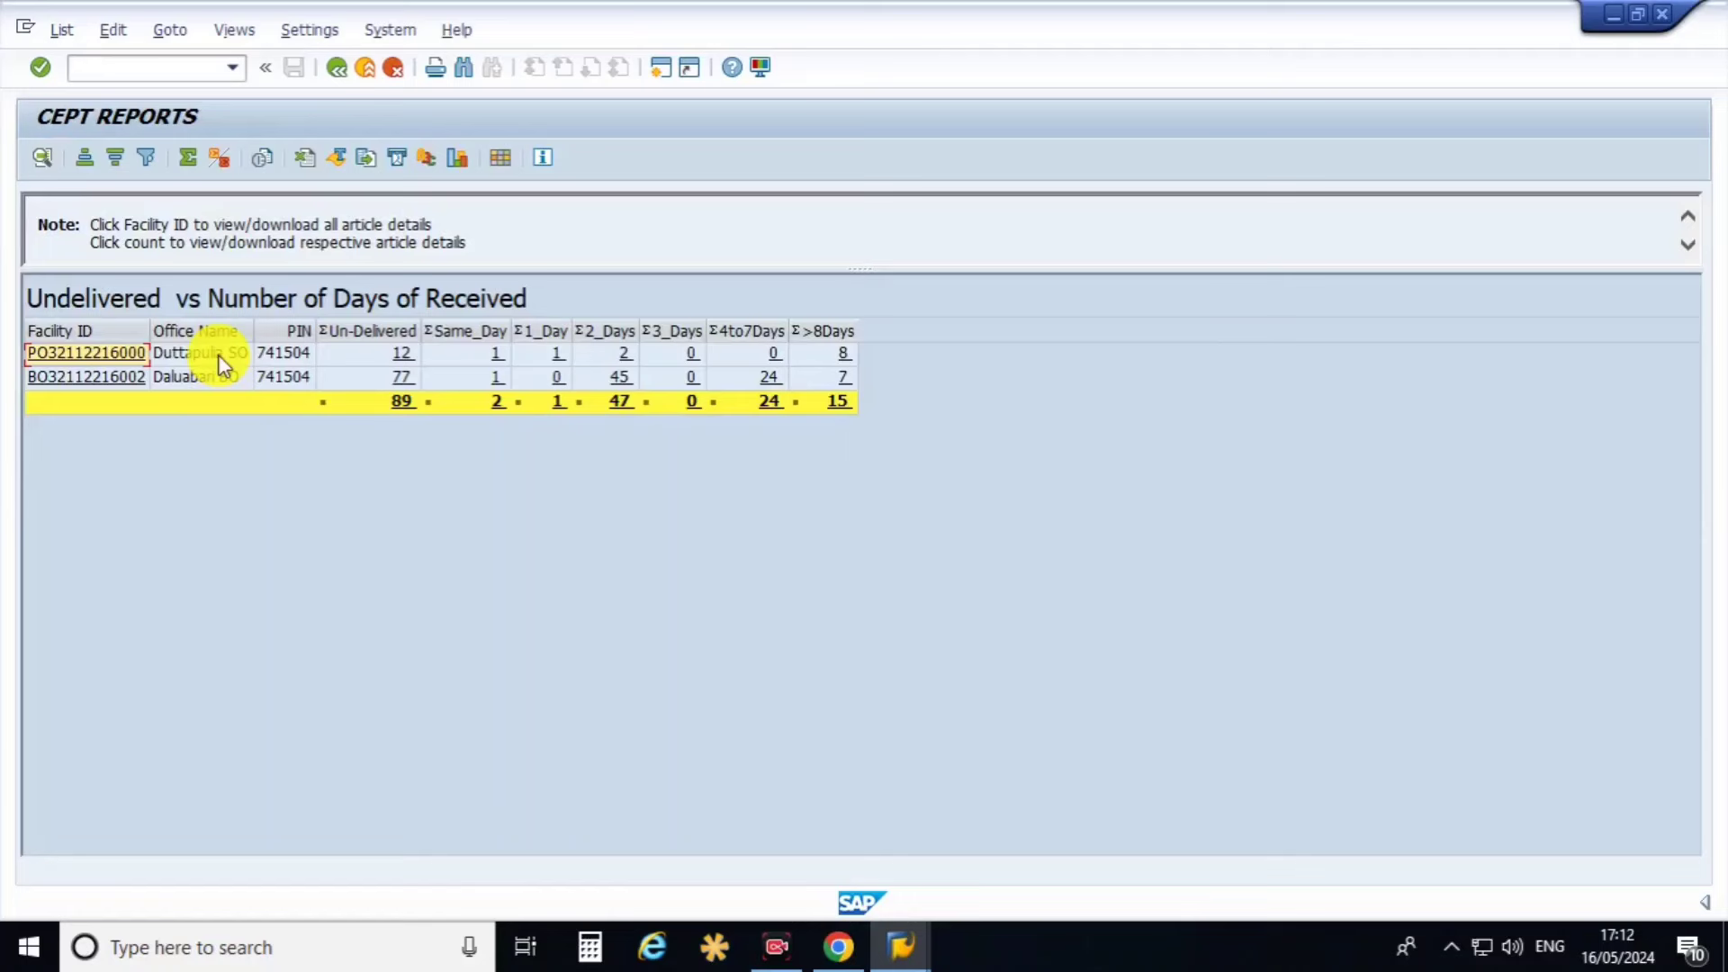
# Drill into Duttapulia SO's undelivered count of 12 to list its raw article records.
pyautogui.click(218, 354)
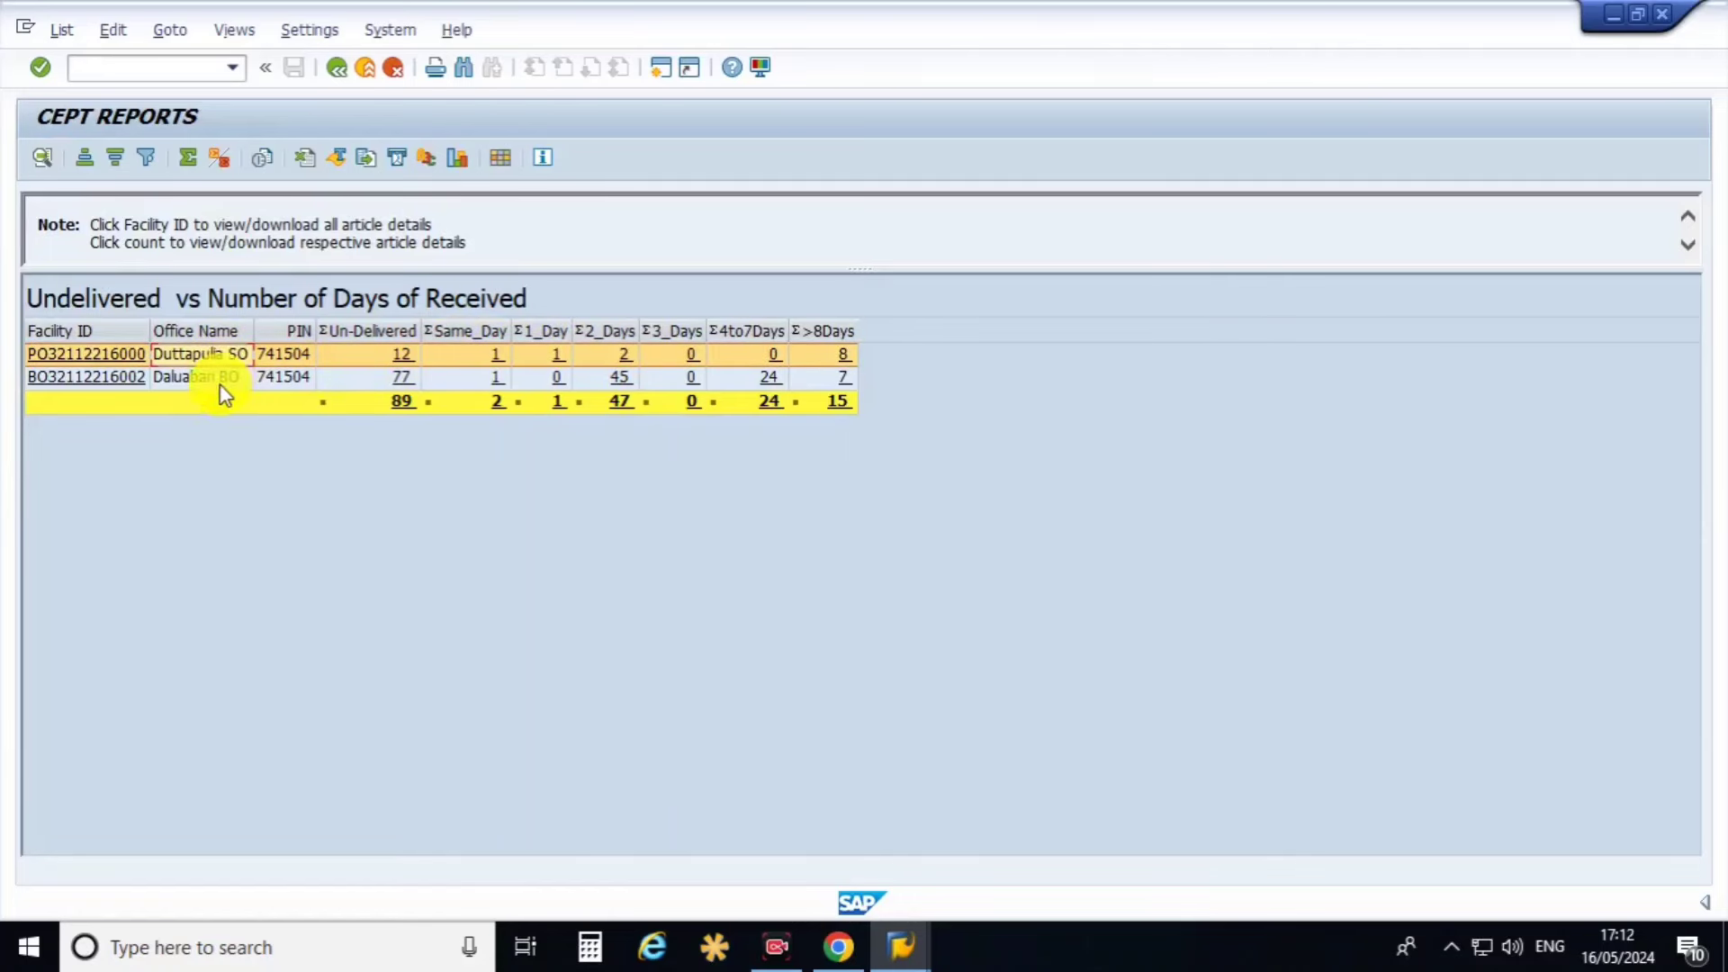
pyautogui.click(226, 378)
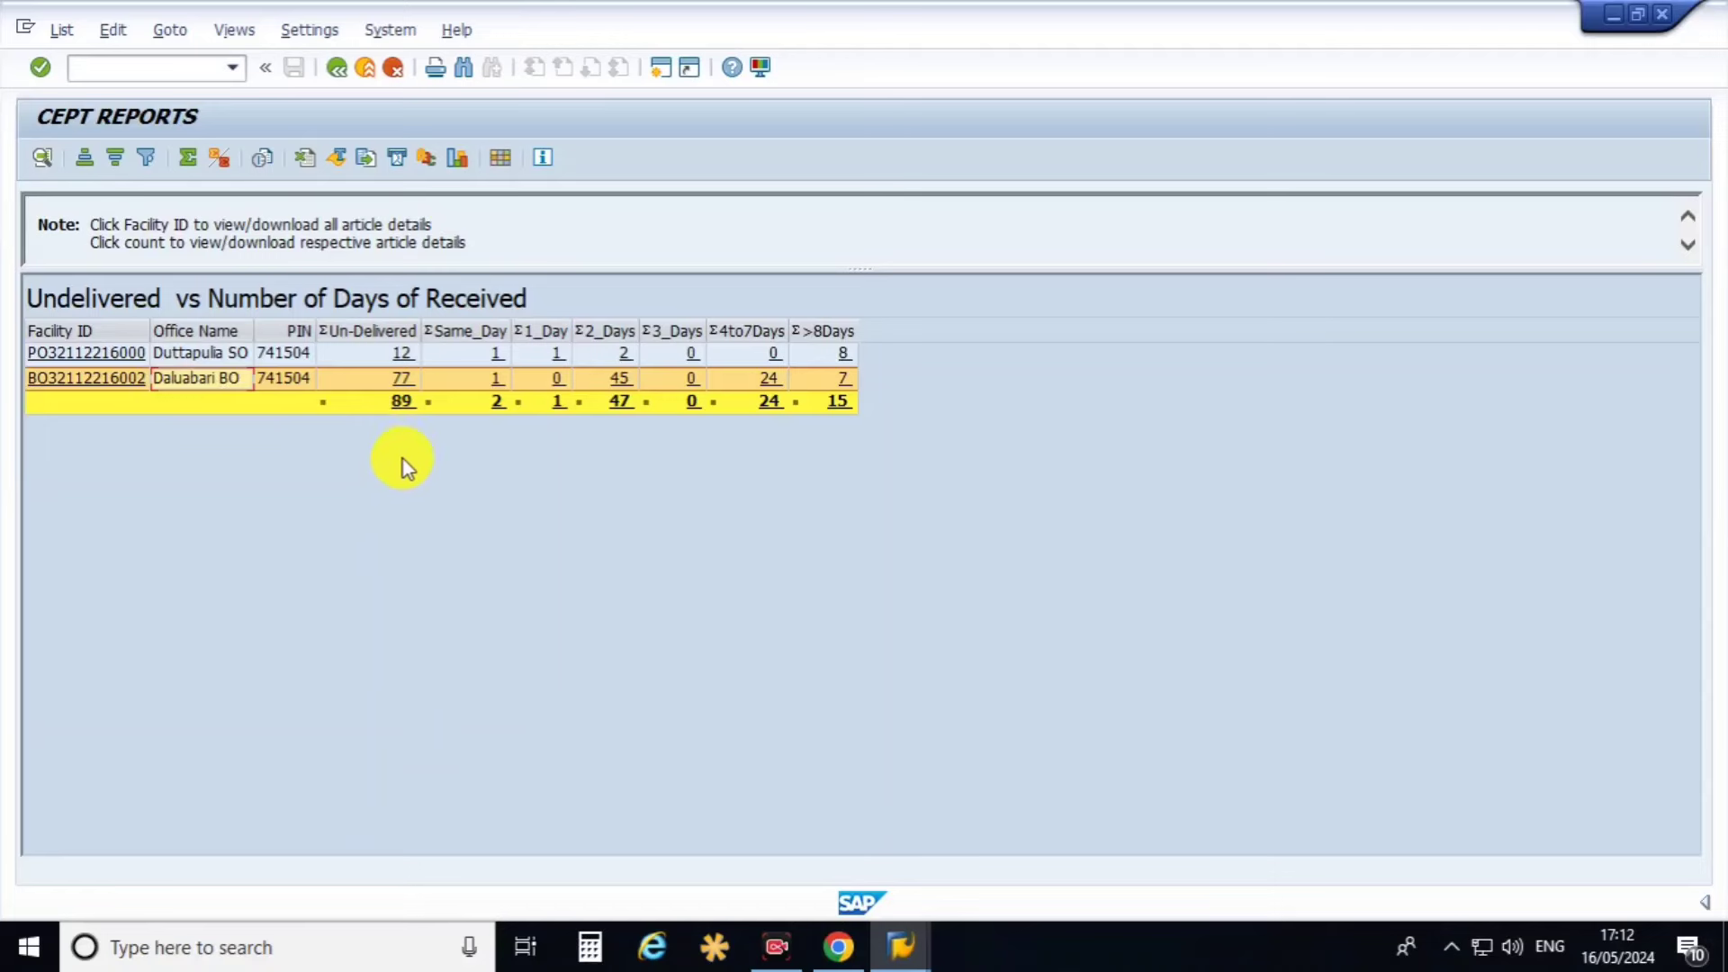
pyautogui.click(408, 355)
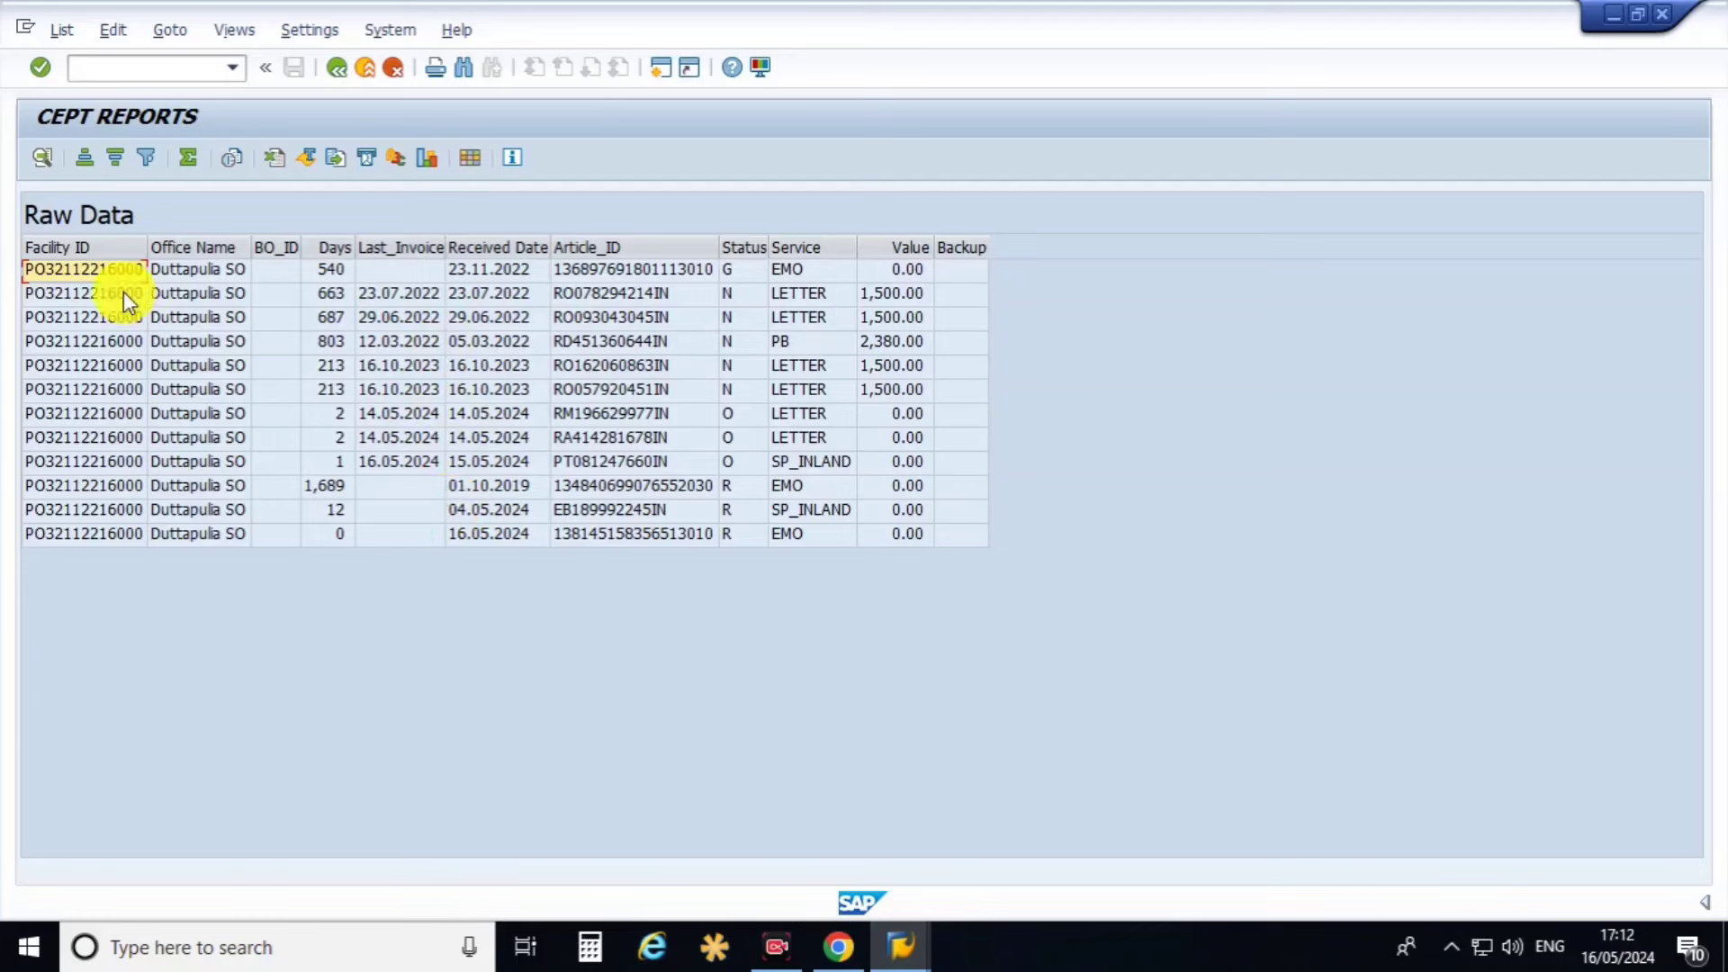
# Select the Article_ID column, then return to the undelivered summary report.
pyautogui.click(619, 243)
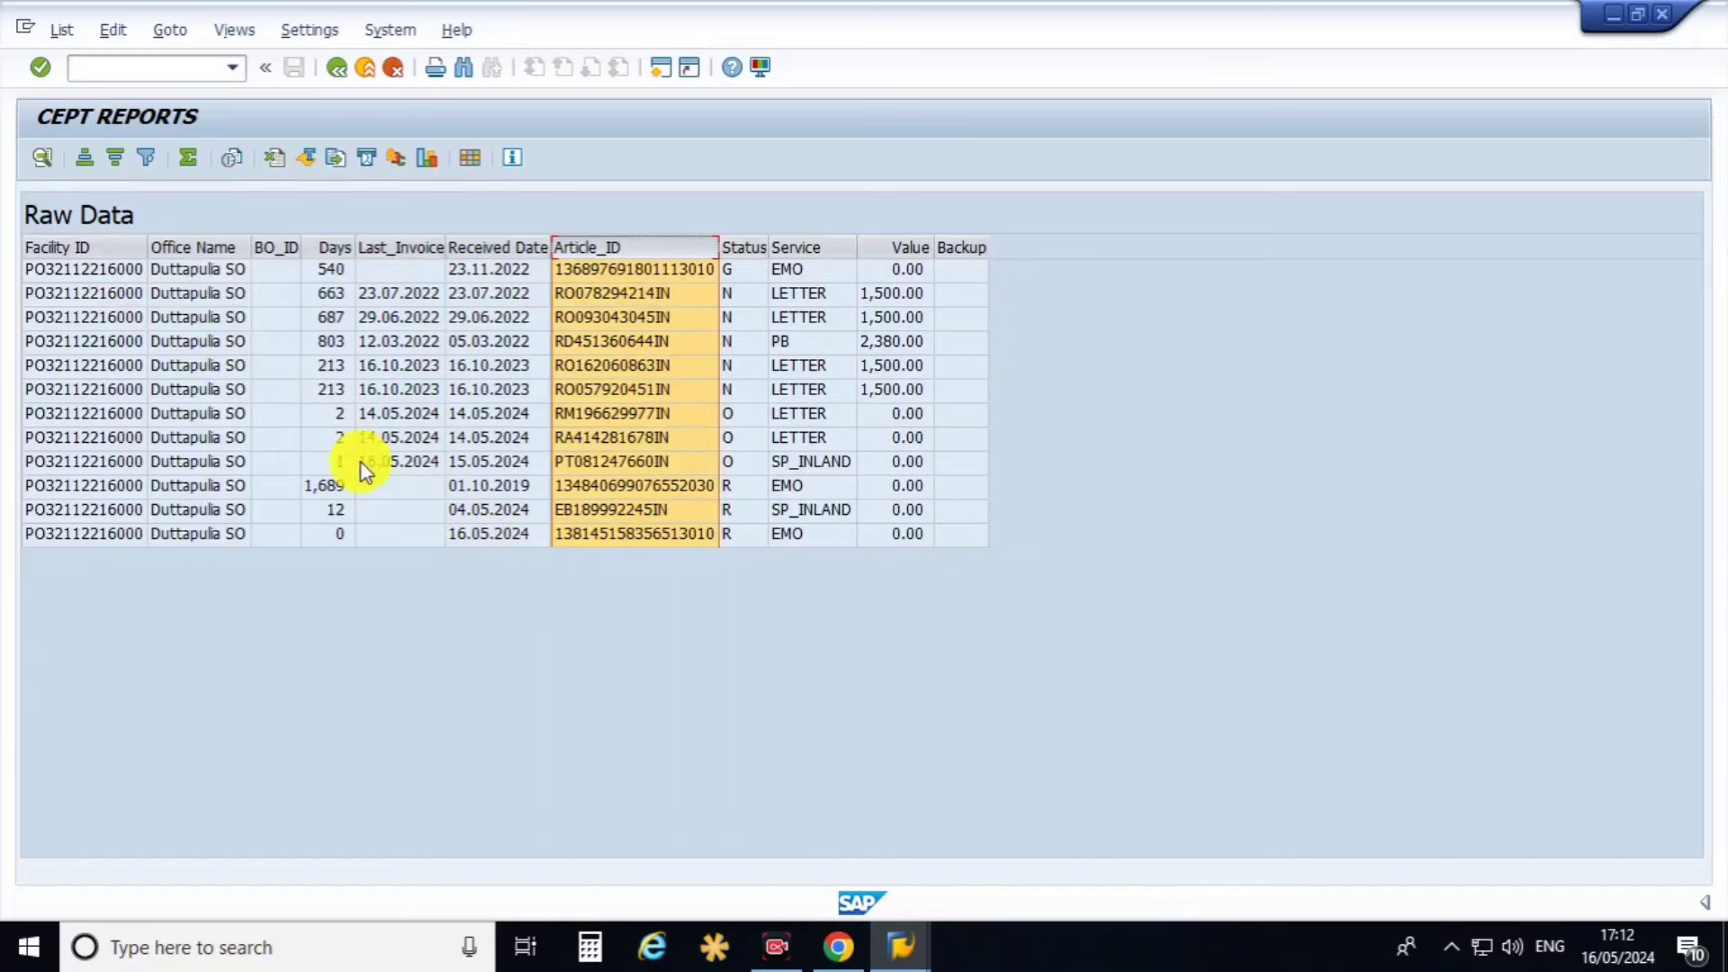
pyautogui.click(340, 70)
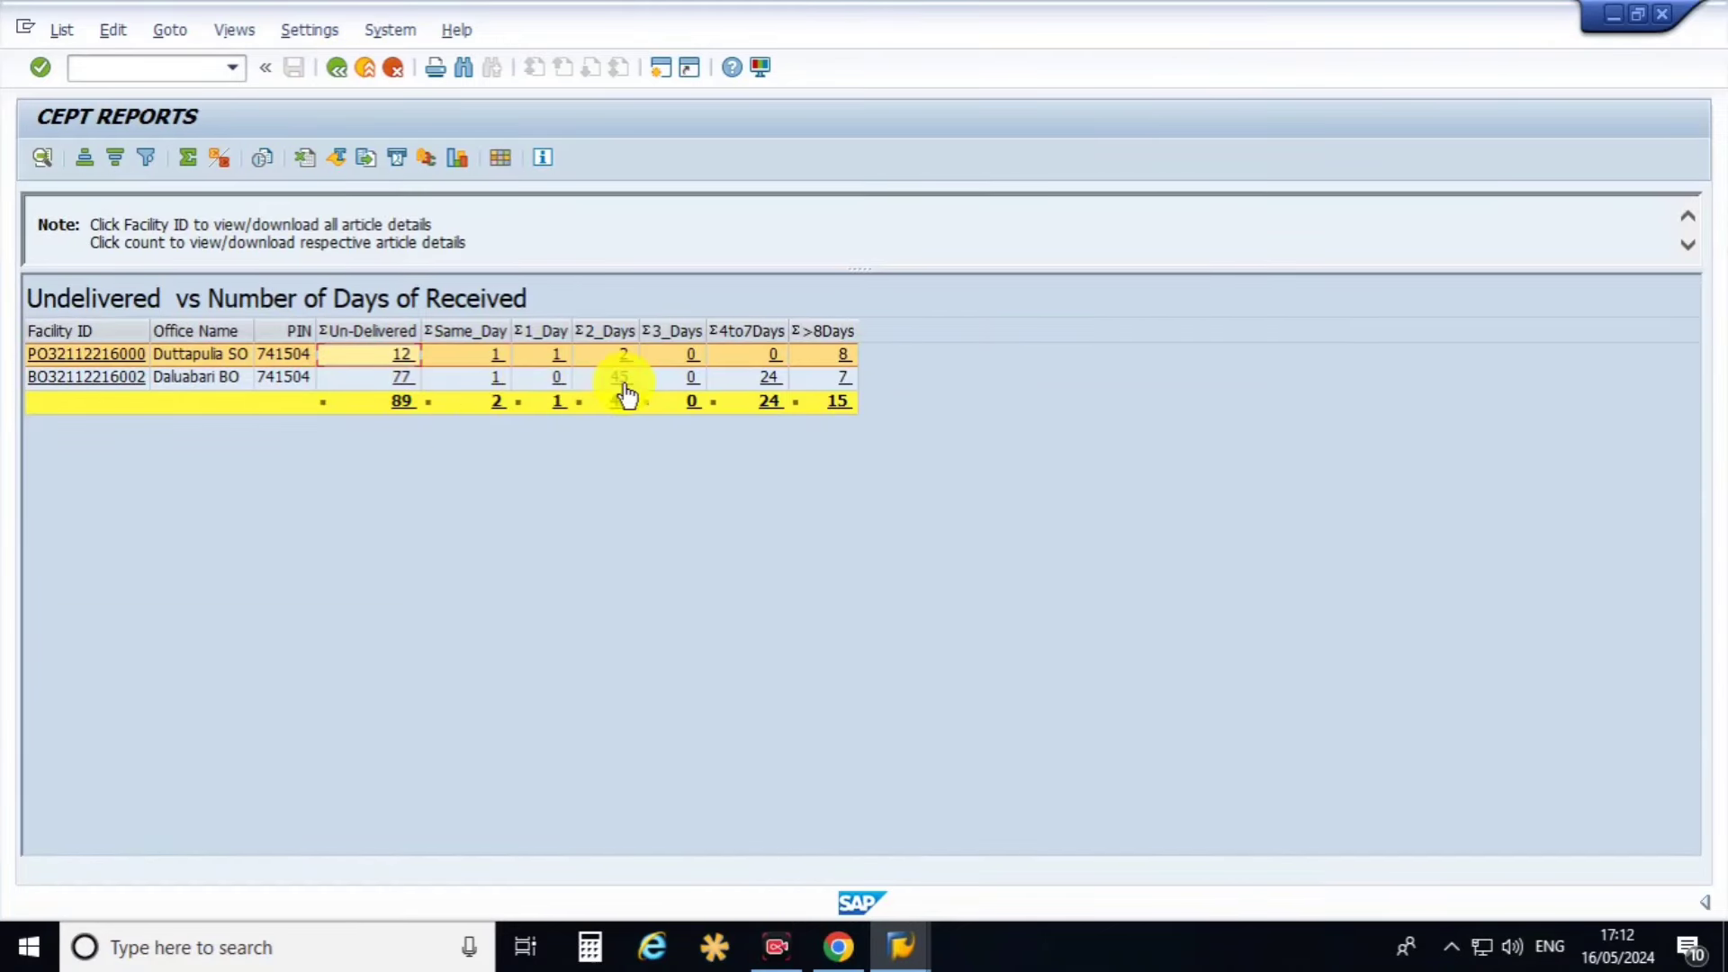
pyautogui.click(622, 379)
pyautogui.scroll(-7, 535, 432)
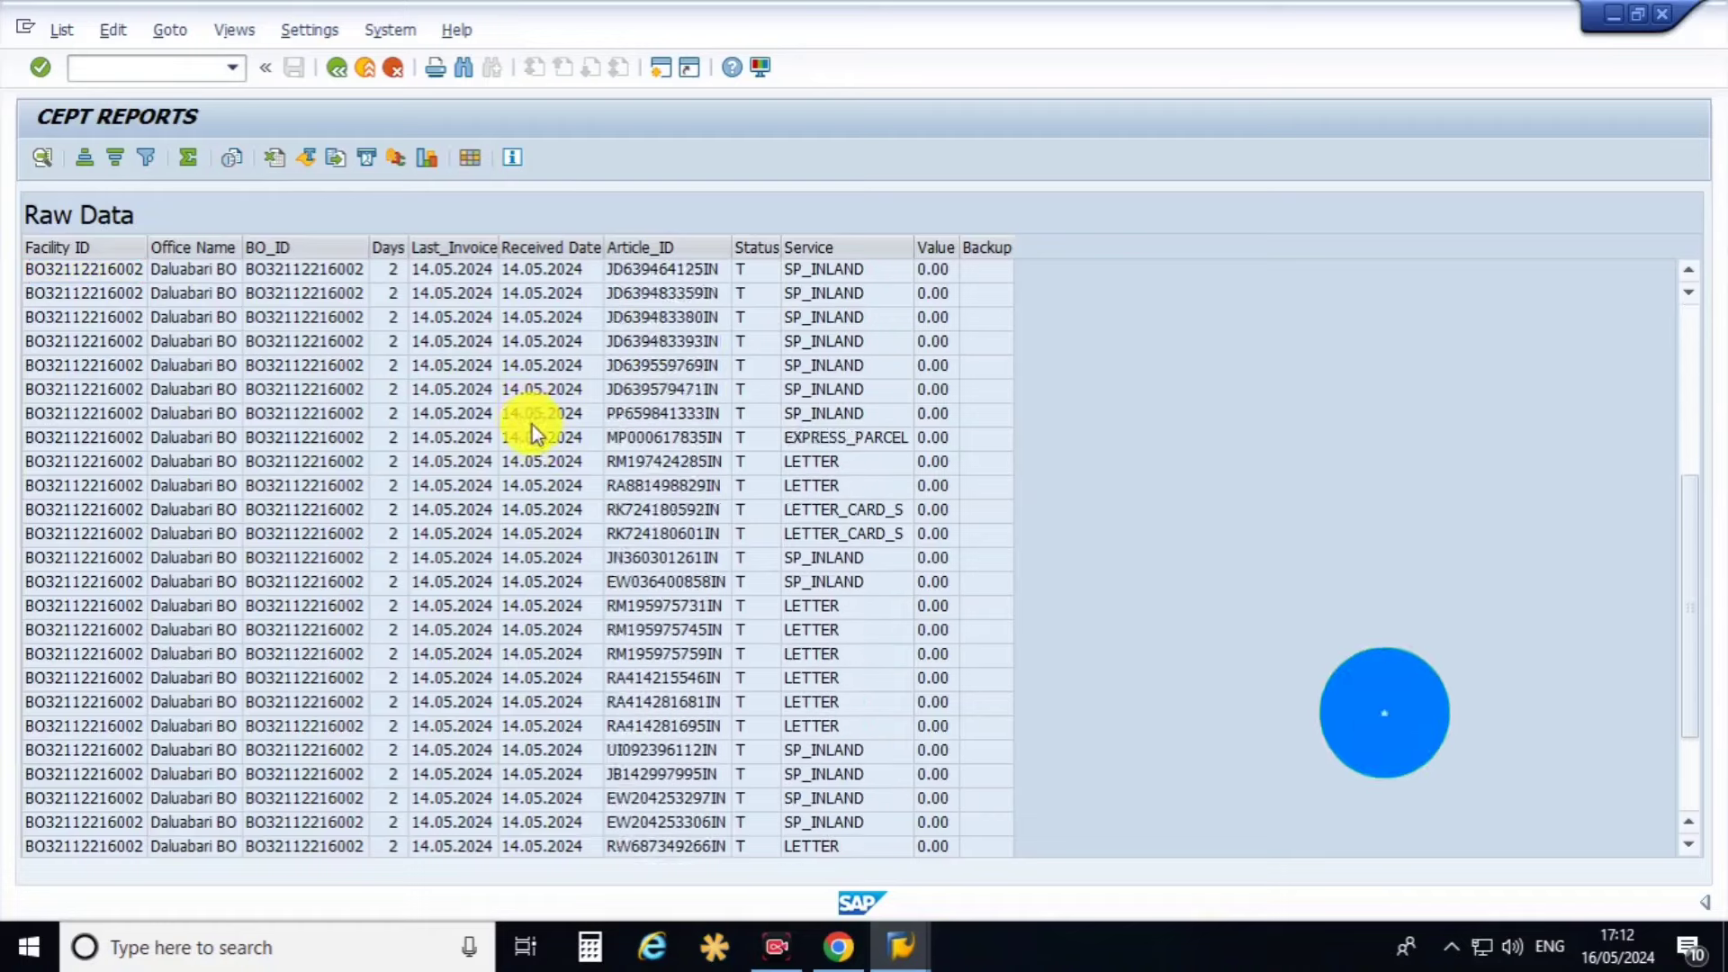
pyautogui.scroll(6, 534, 454)
pyautogui.scroll(1, 535, 454)
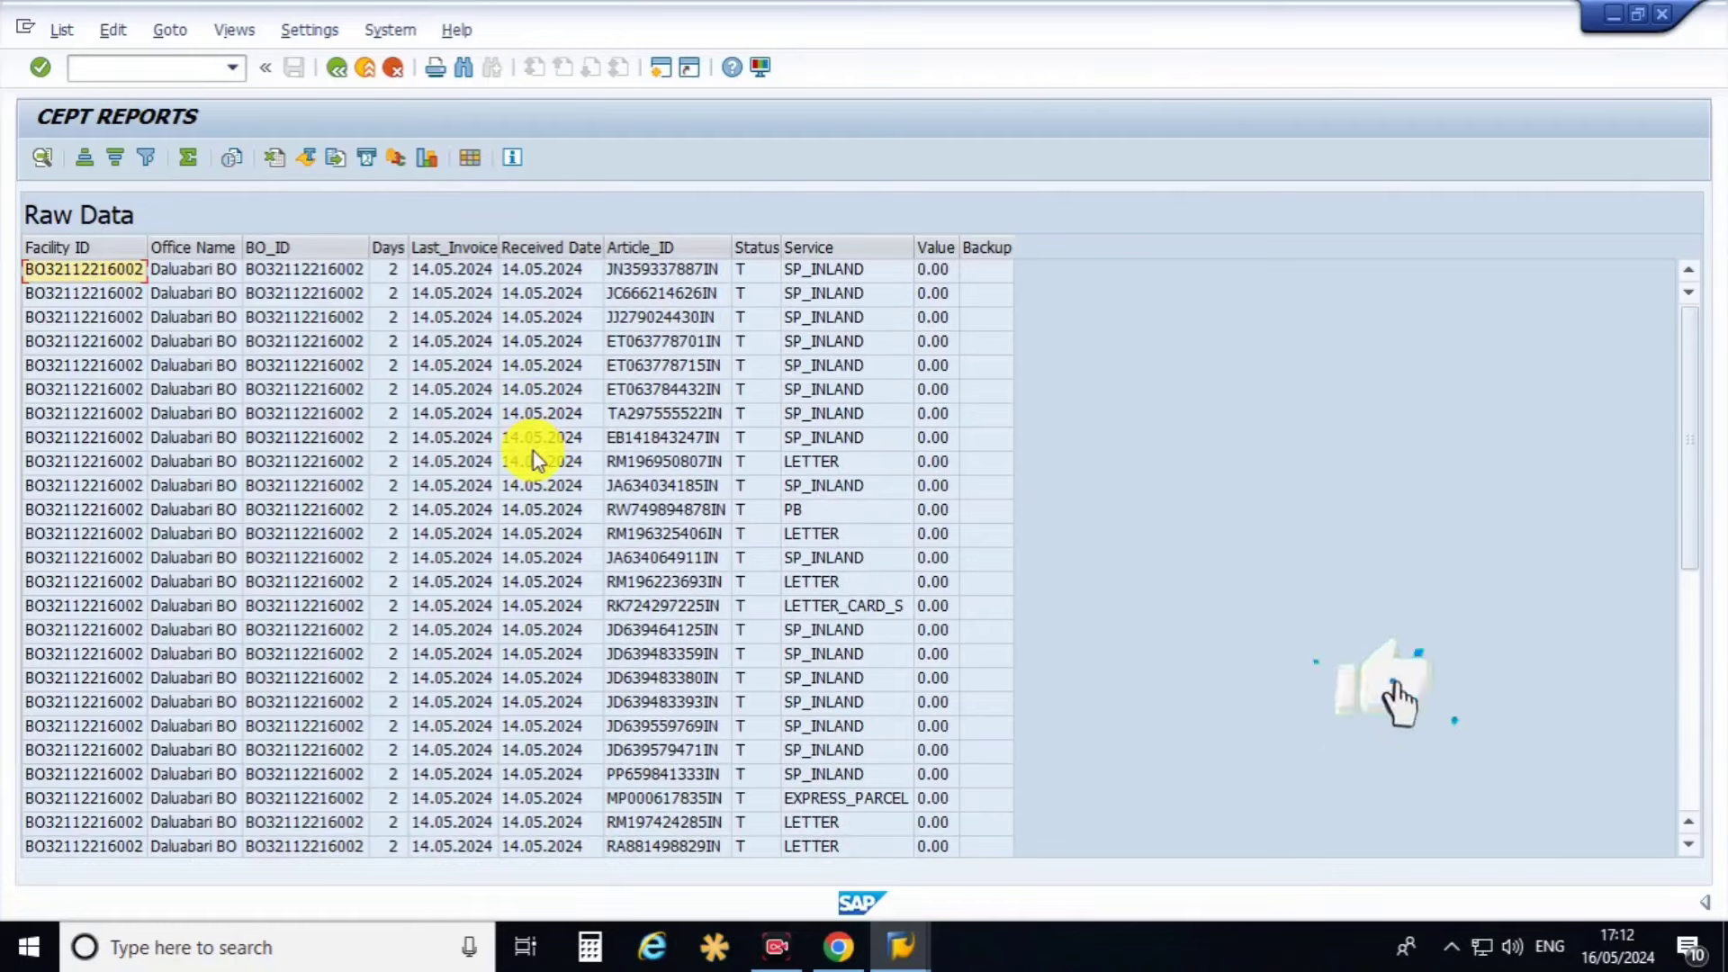
pyautogui.click(470, 509)
pyautogui.scroll(-7, 472, 553)
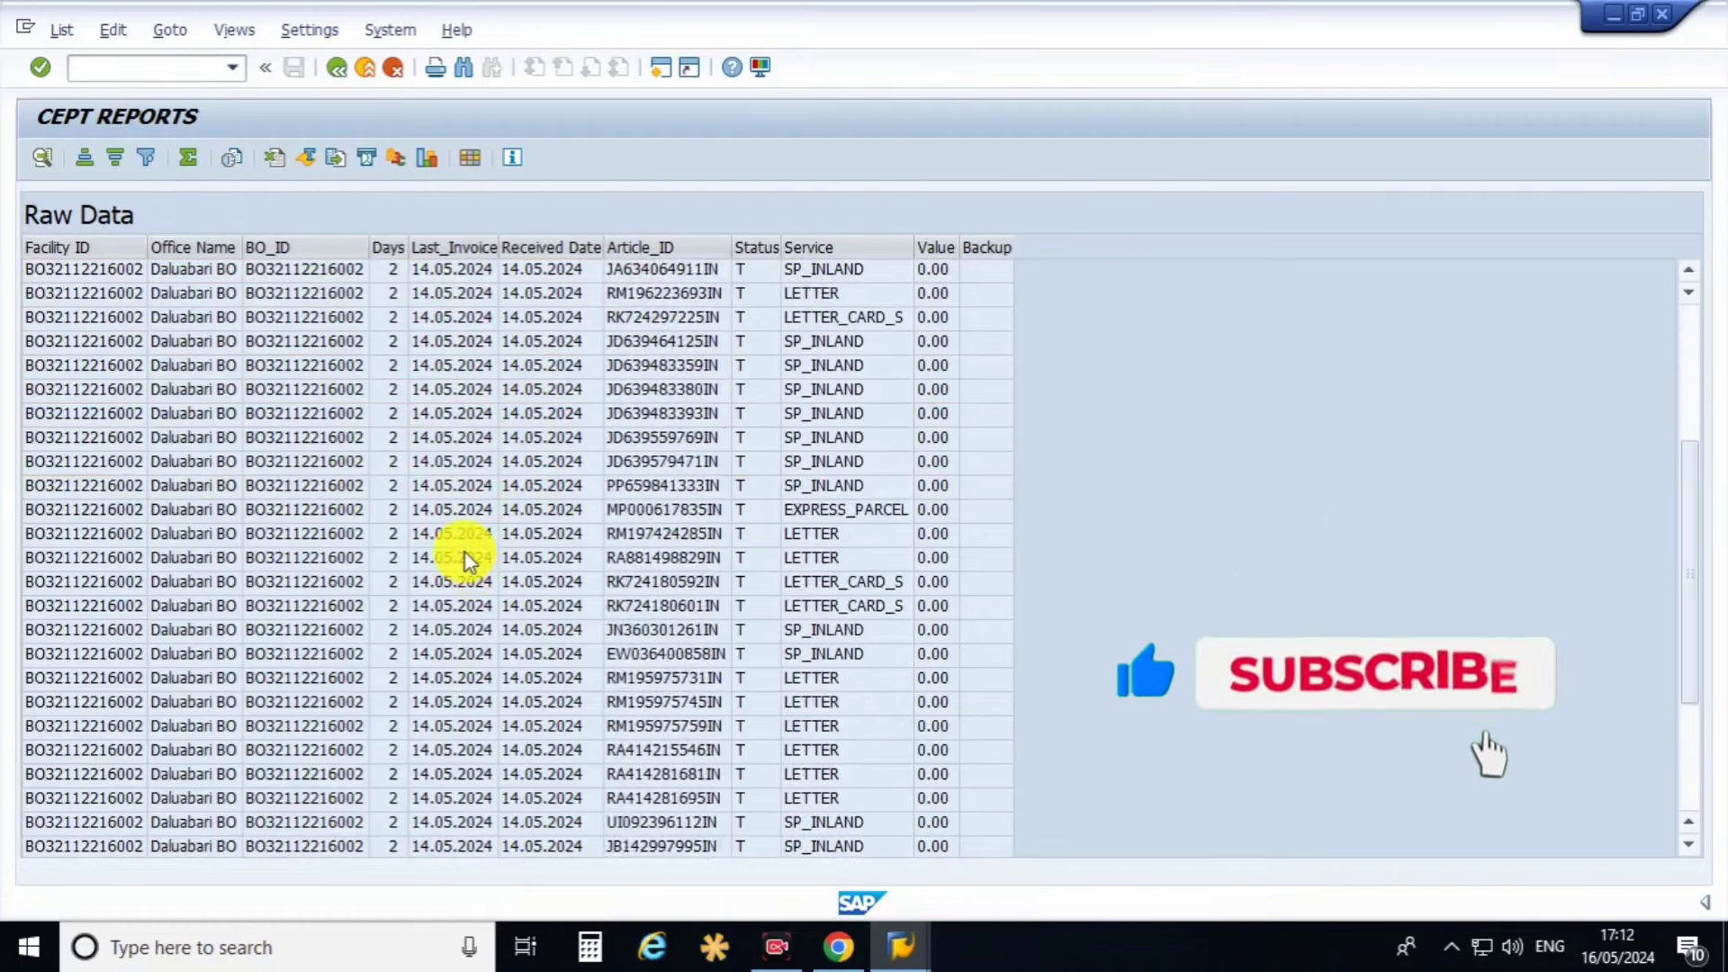
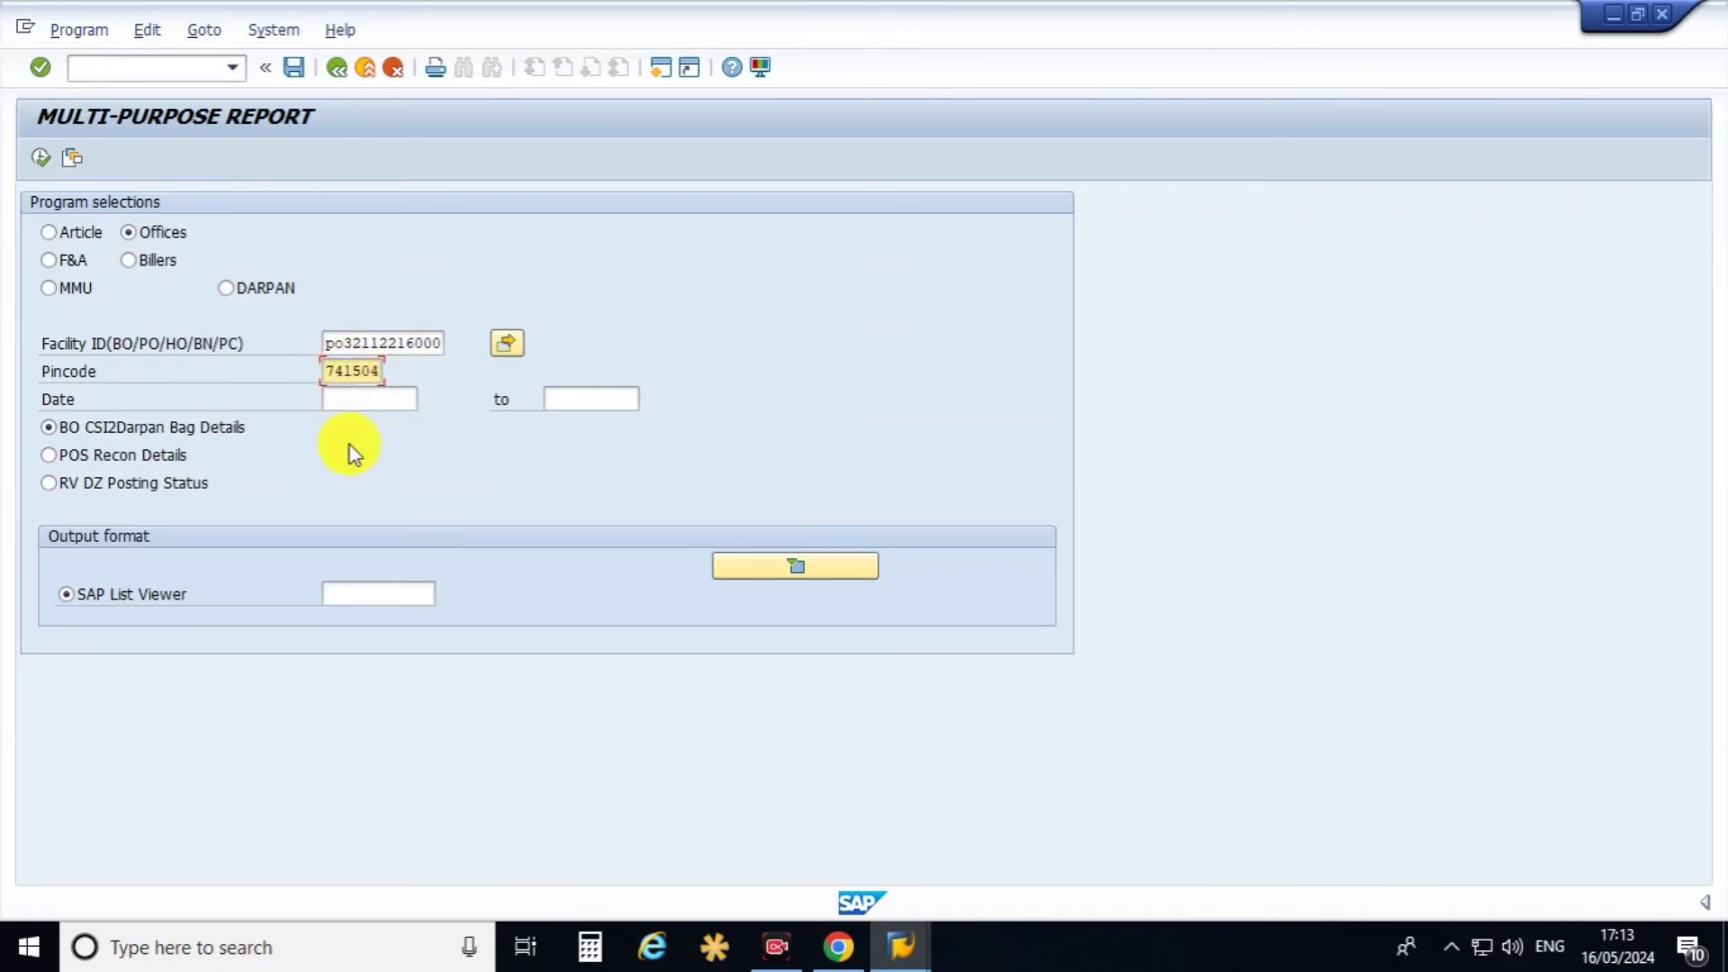
# Run the BO CSI2Darpan Bag Details report for 01.05.2024 to 16.05.2024.
pyautogui.press('Tab')
pyautogui.click(423, 405)
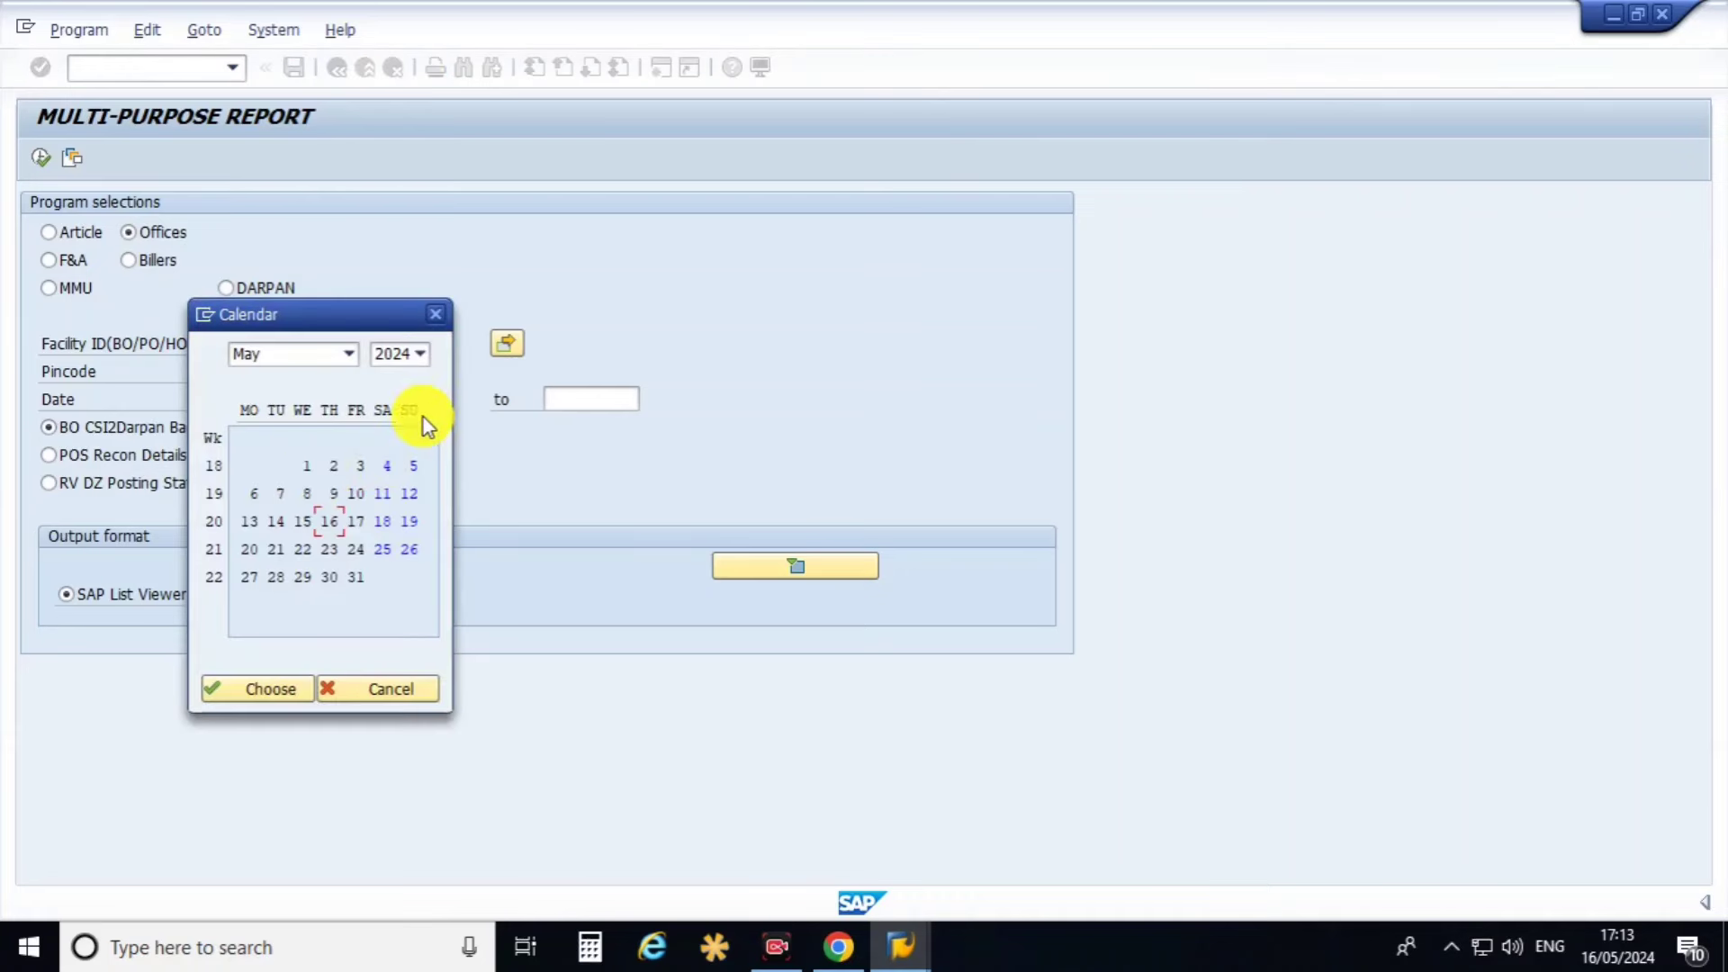
pyautogui.doubleClick(306, 468)
pyautogui.click(583, 402)
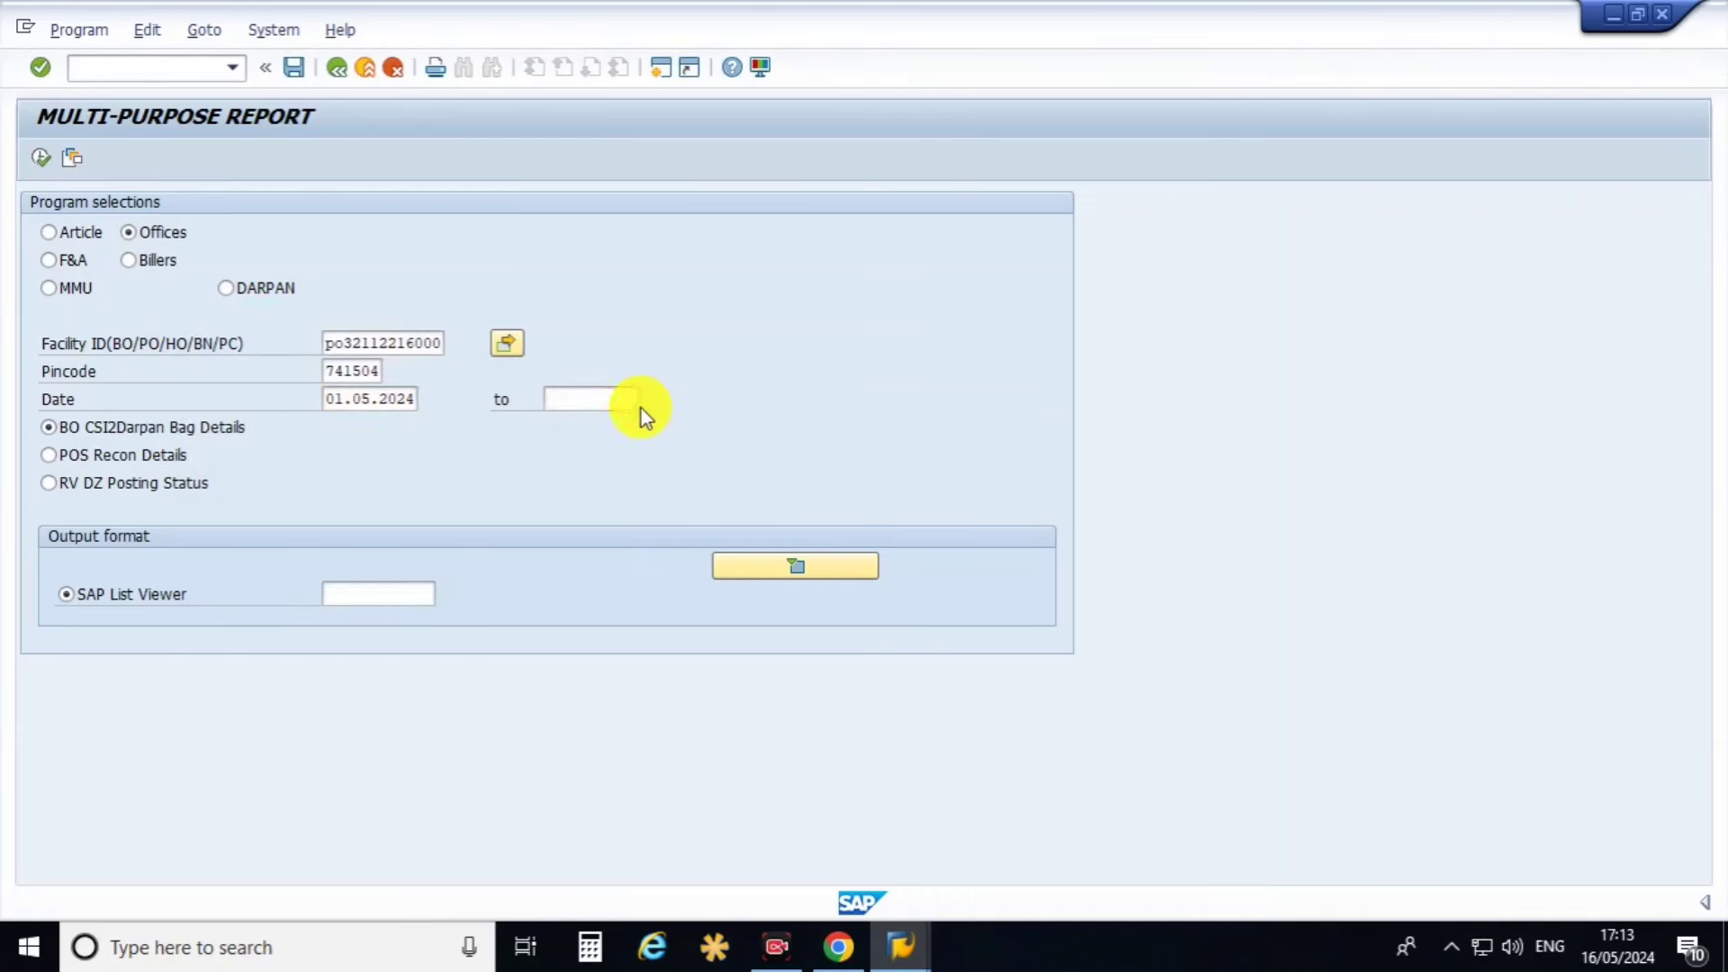
pyautogui.click(644, 399)
pyautogui.doubleClick(329, 521)
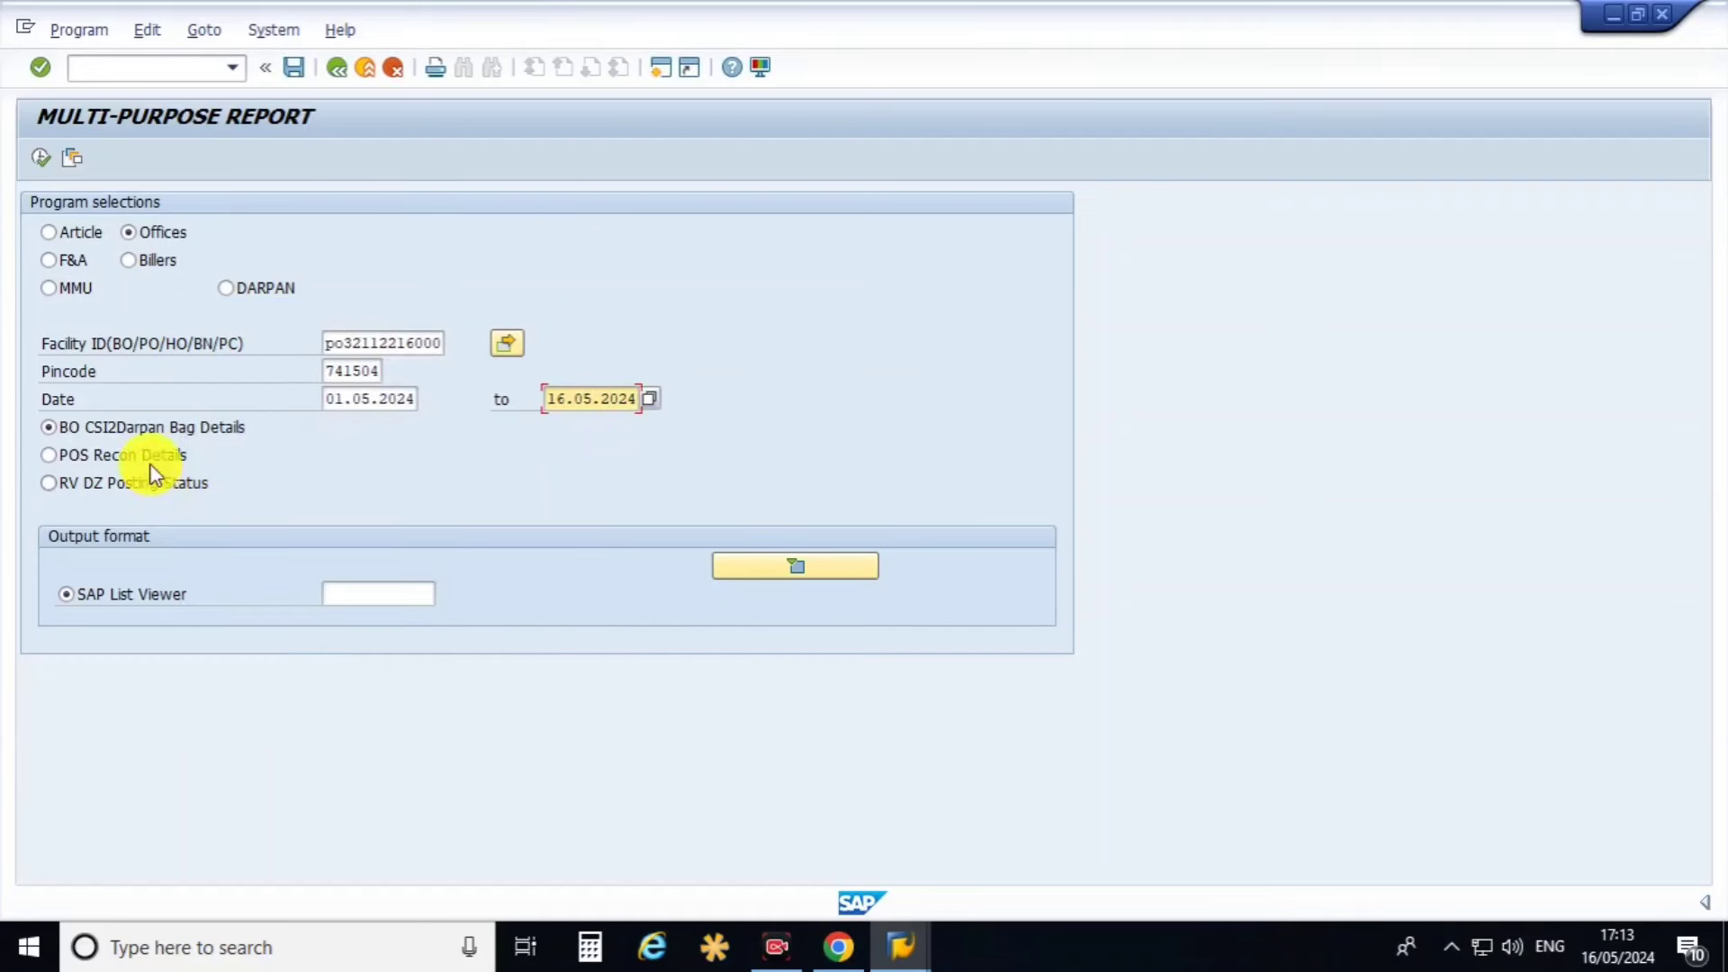
pyautogui.click(90, 428)
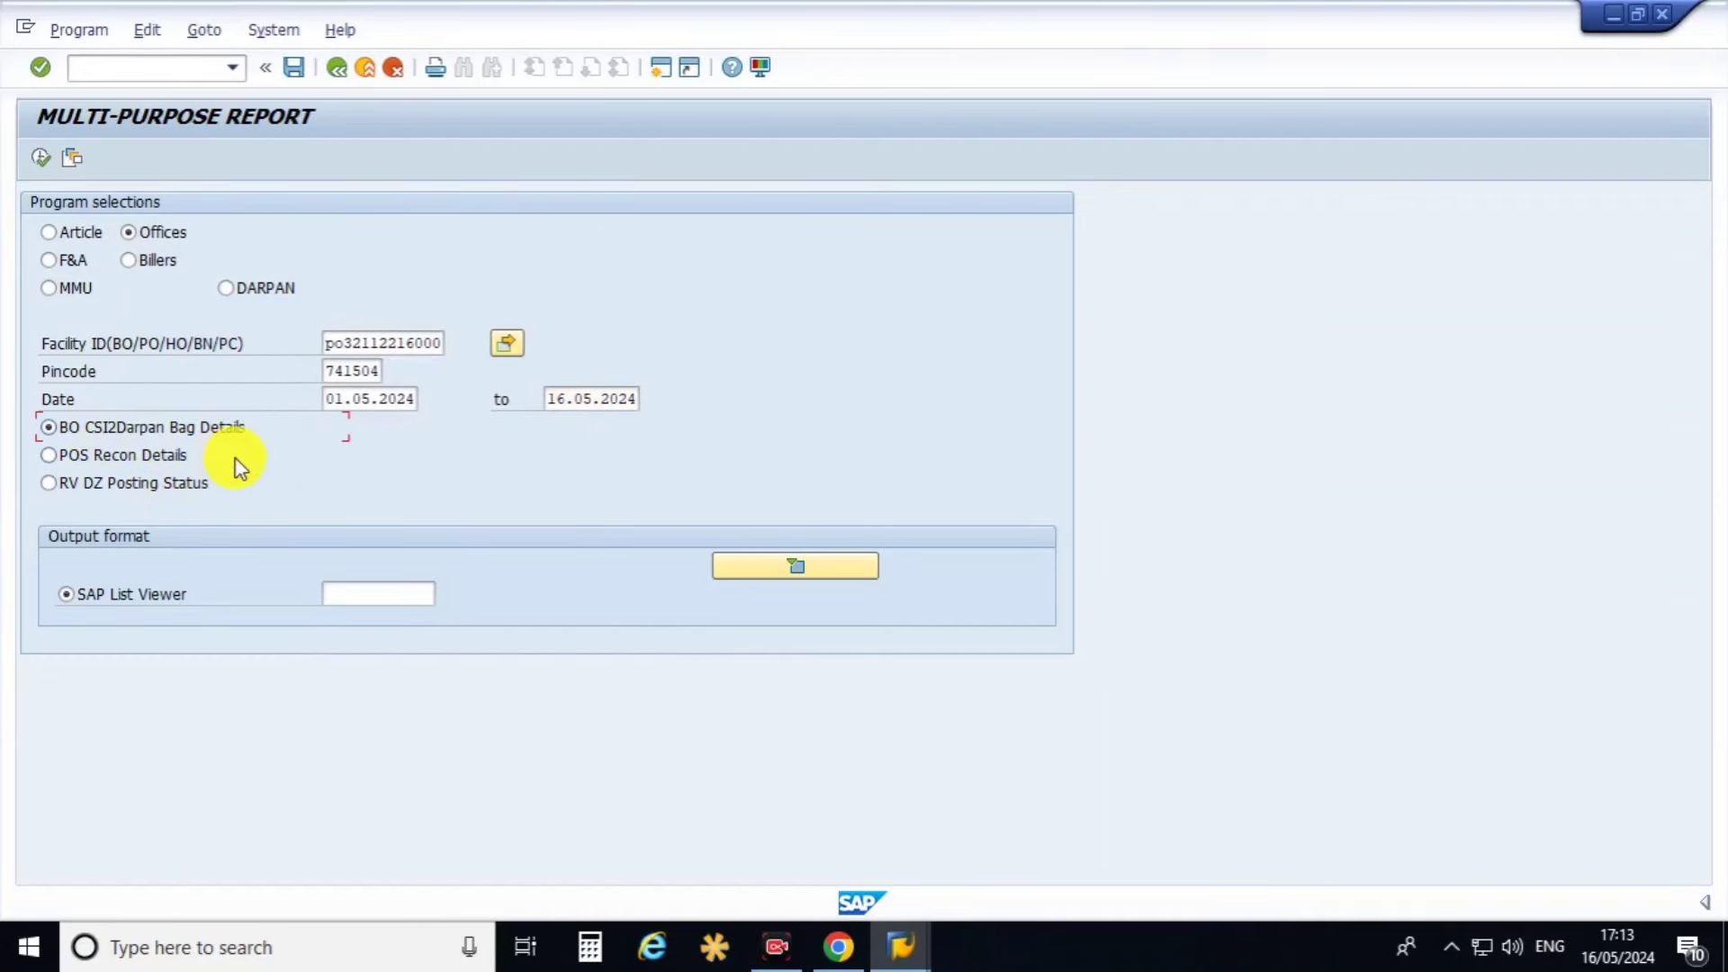
pyautogui.click(45, 159)
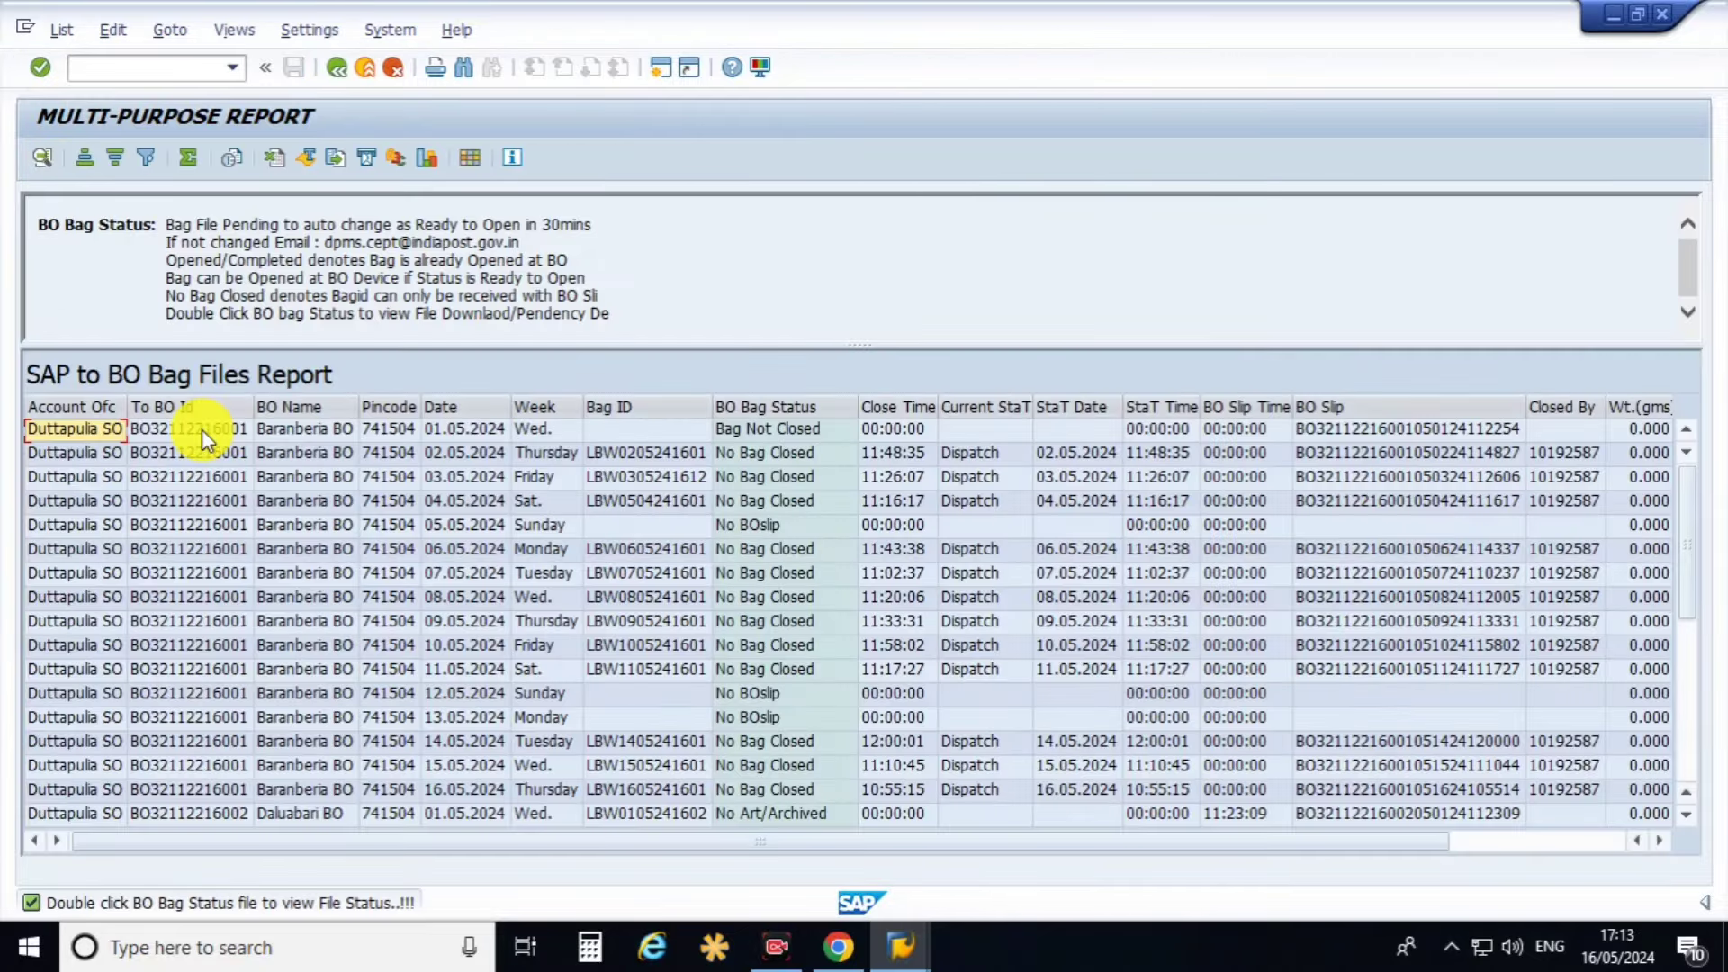
pyautogui.scroll(-5, 281, 545)
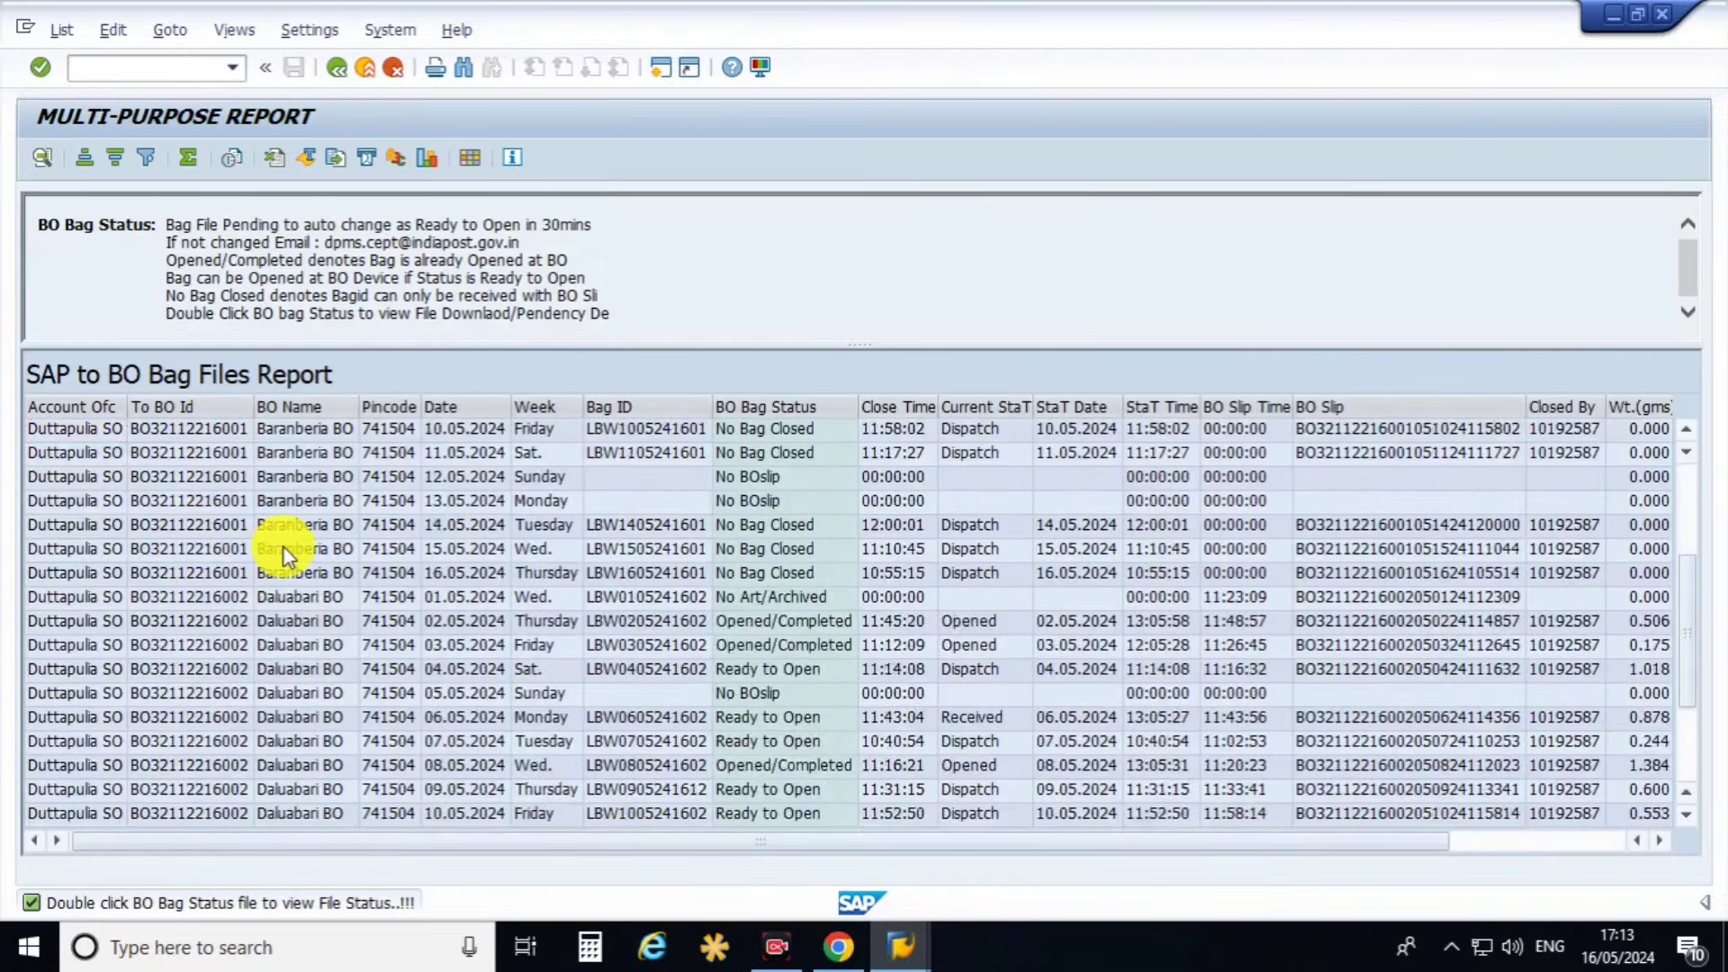
pyautogui.scroll(4, 32, 567)
pyautogui.scroll(2, 34, 555)
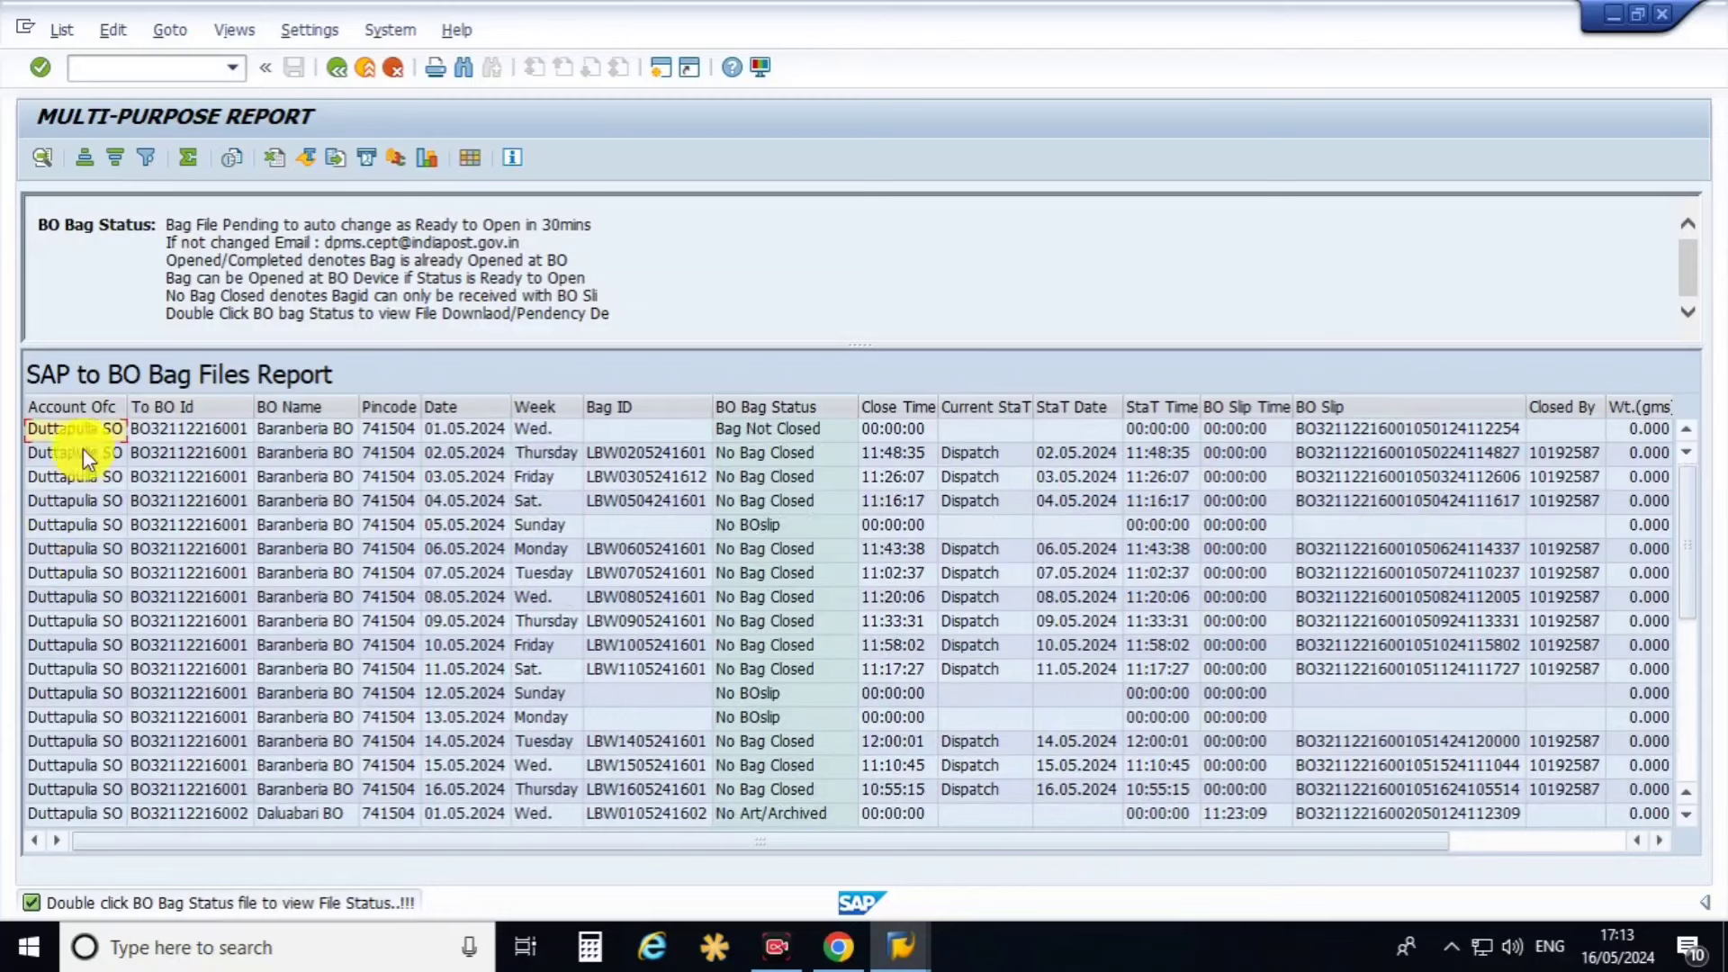
pyautogui.click(77, 407)
pyautogui.click(177, 407)
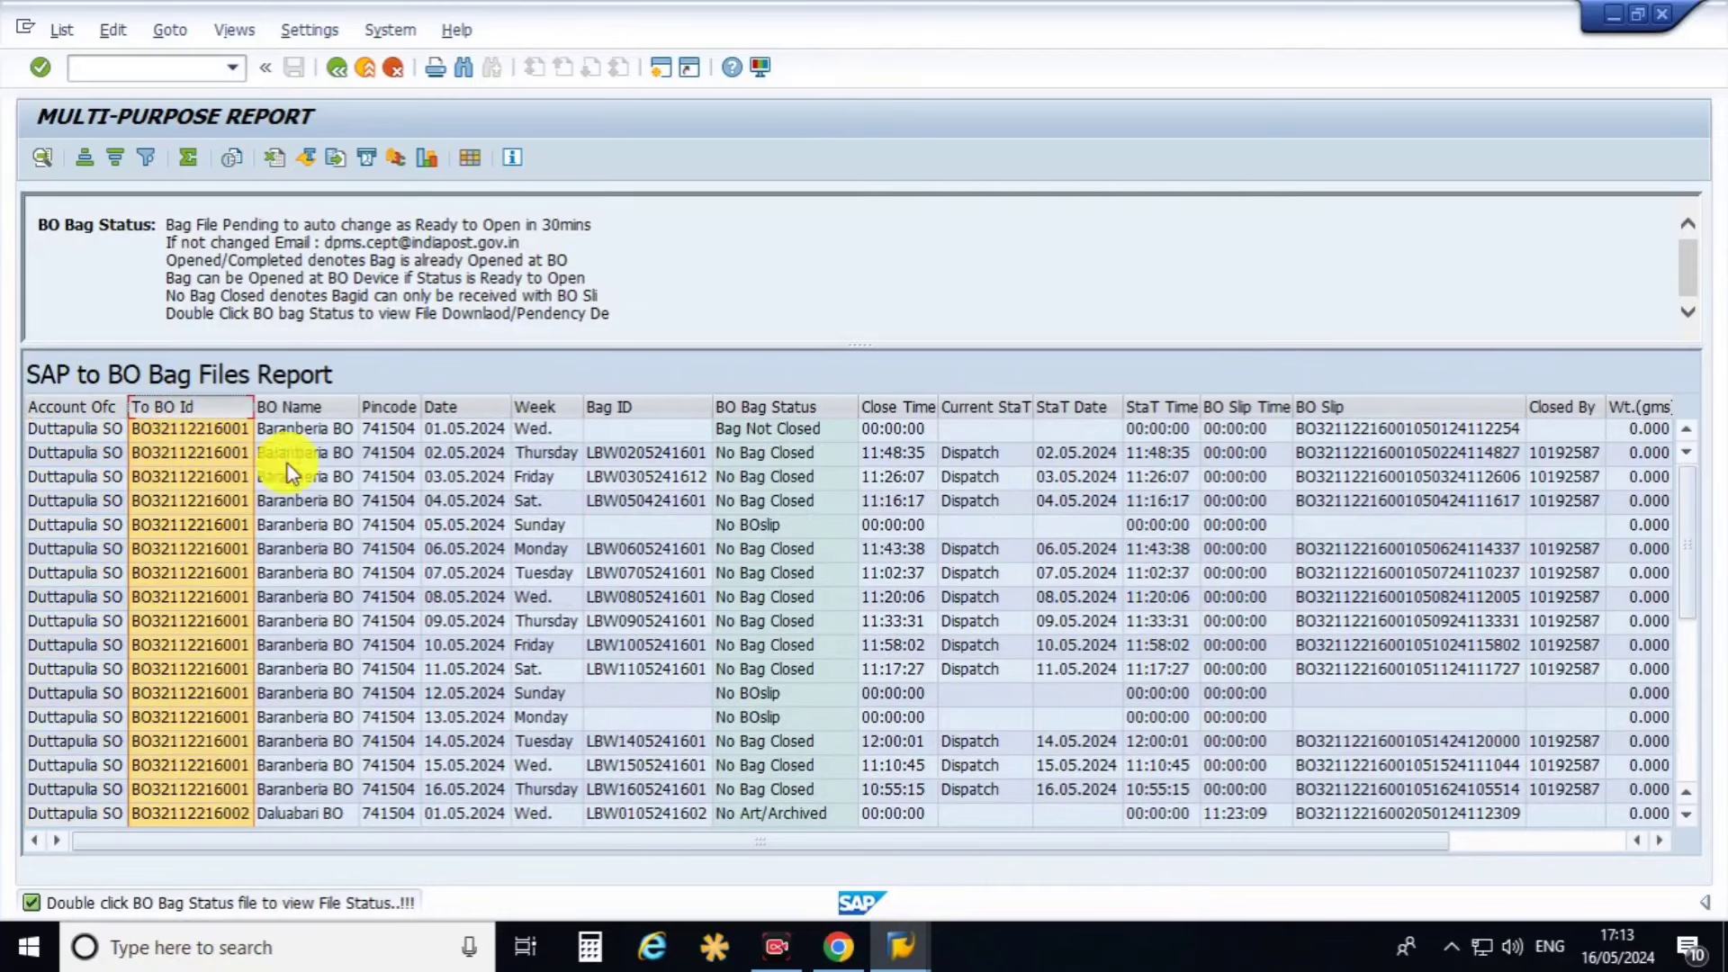
pyautogui.click(319, 407)
pyautogui.click(389, 407)
pyautogui.click(459, 410)
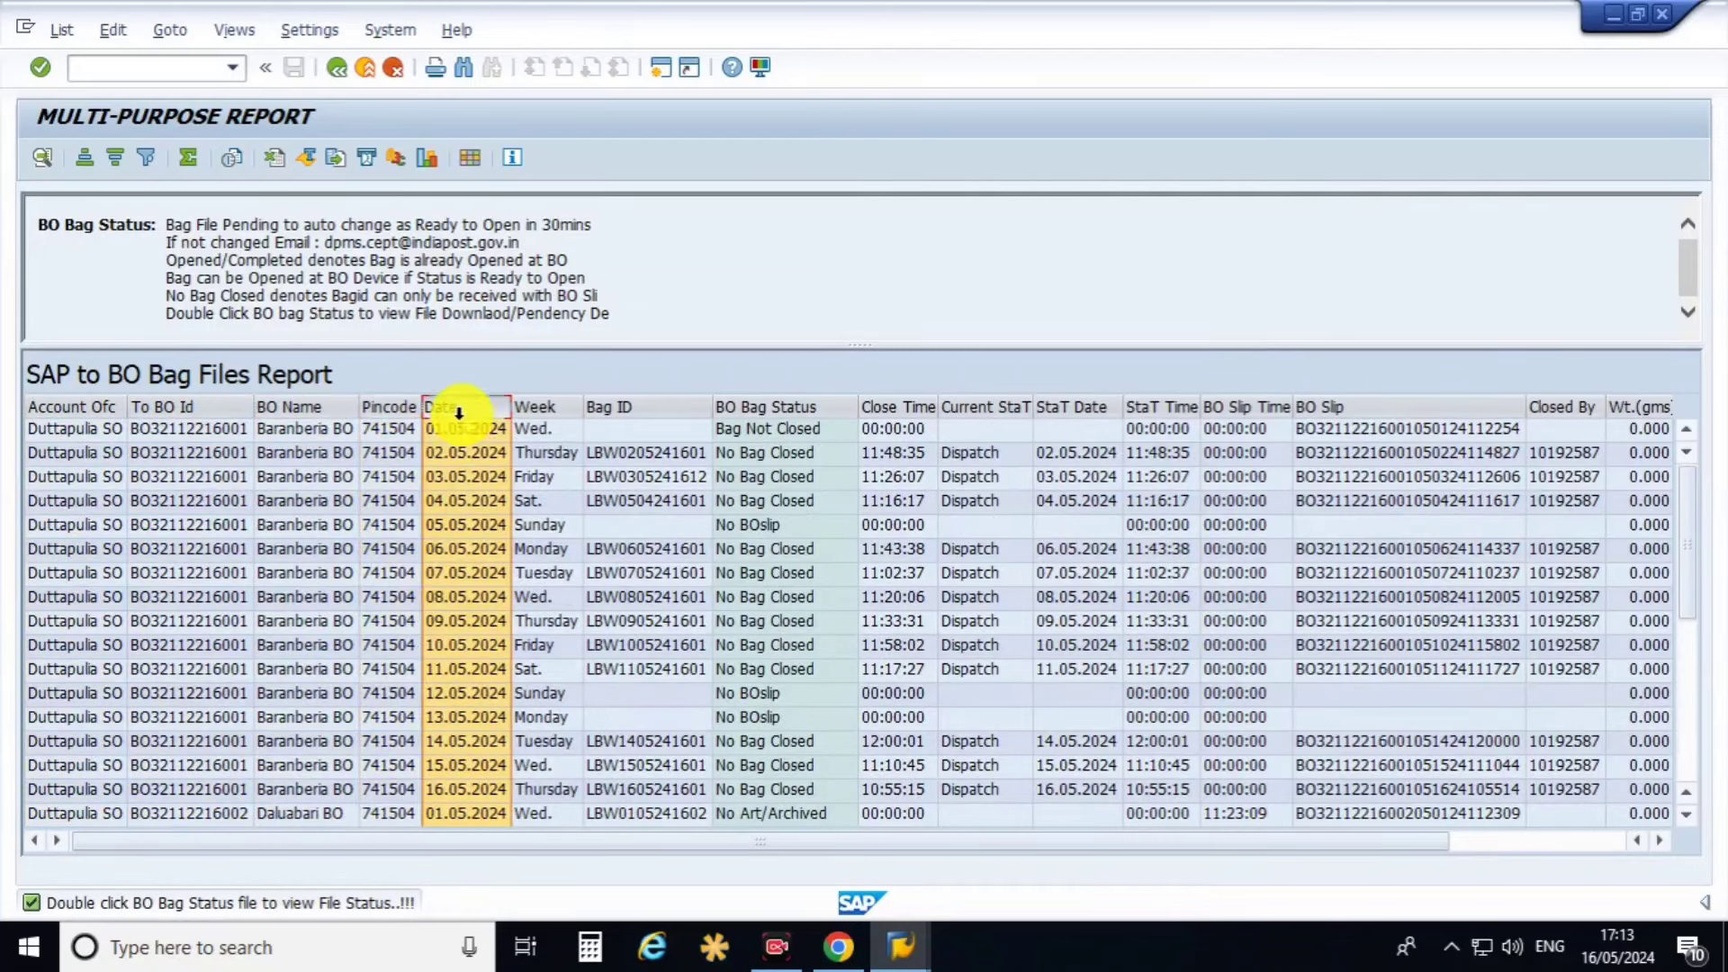
pyautogui.click(540, 409)
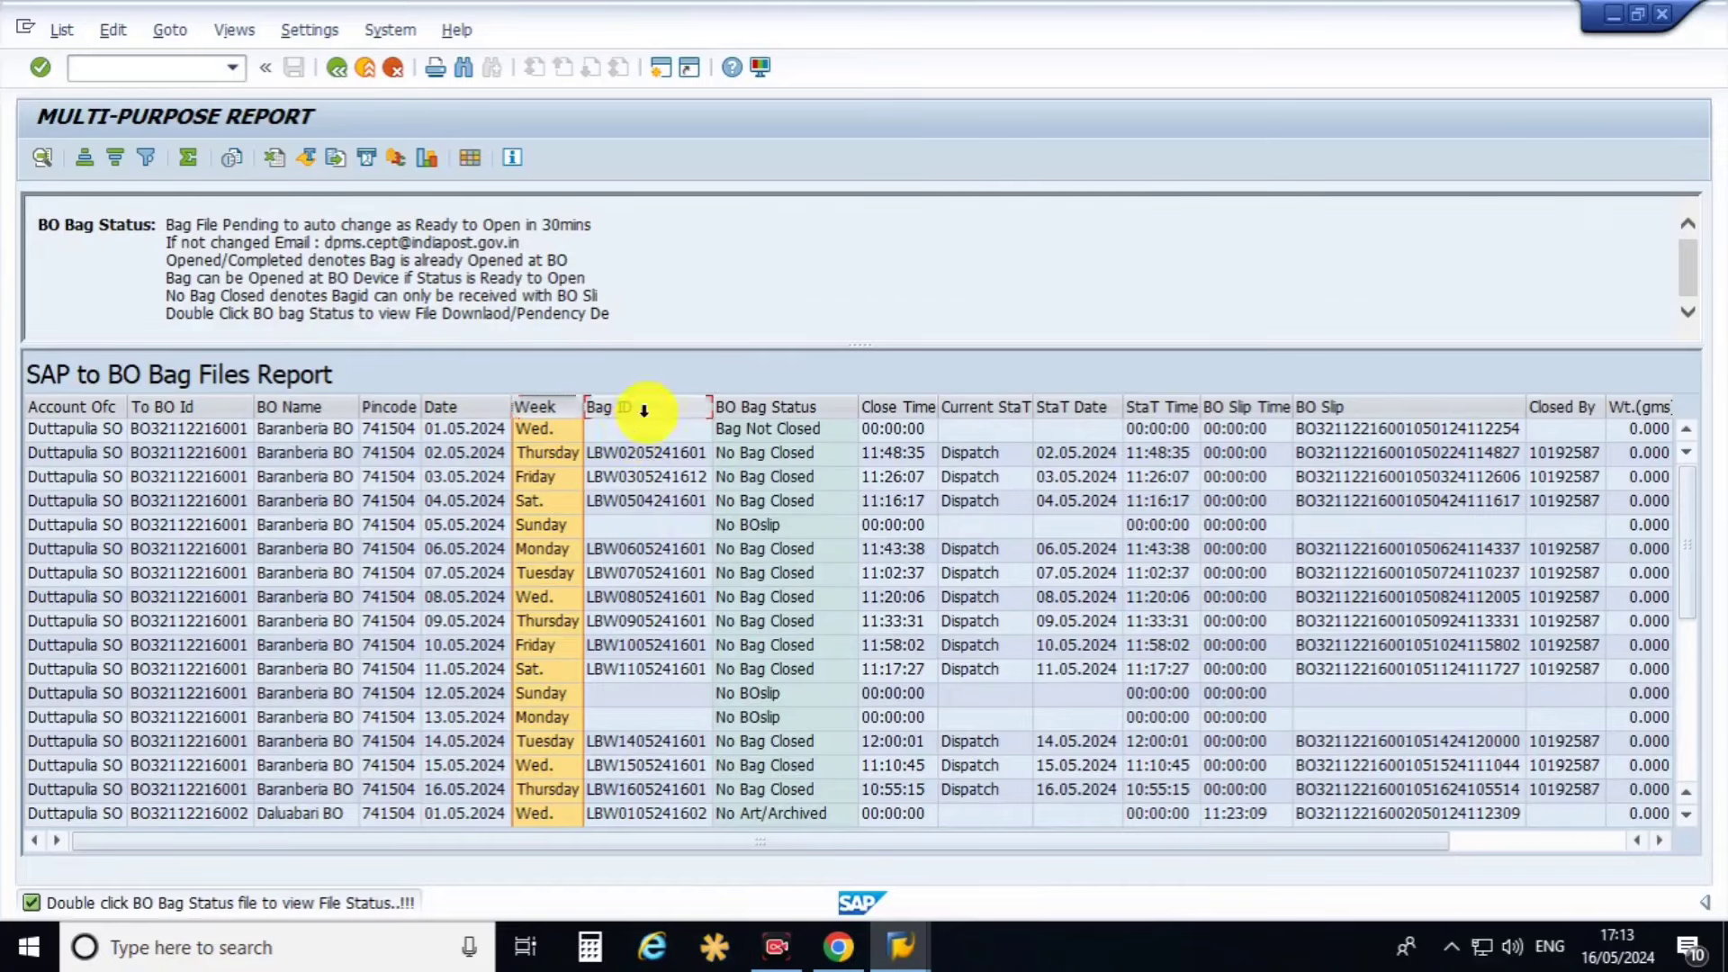
pyautogui.click(648, 409)
pyautogui.click(790, 407)
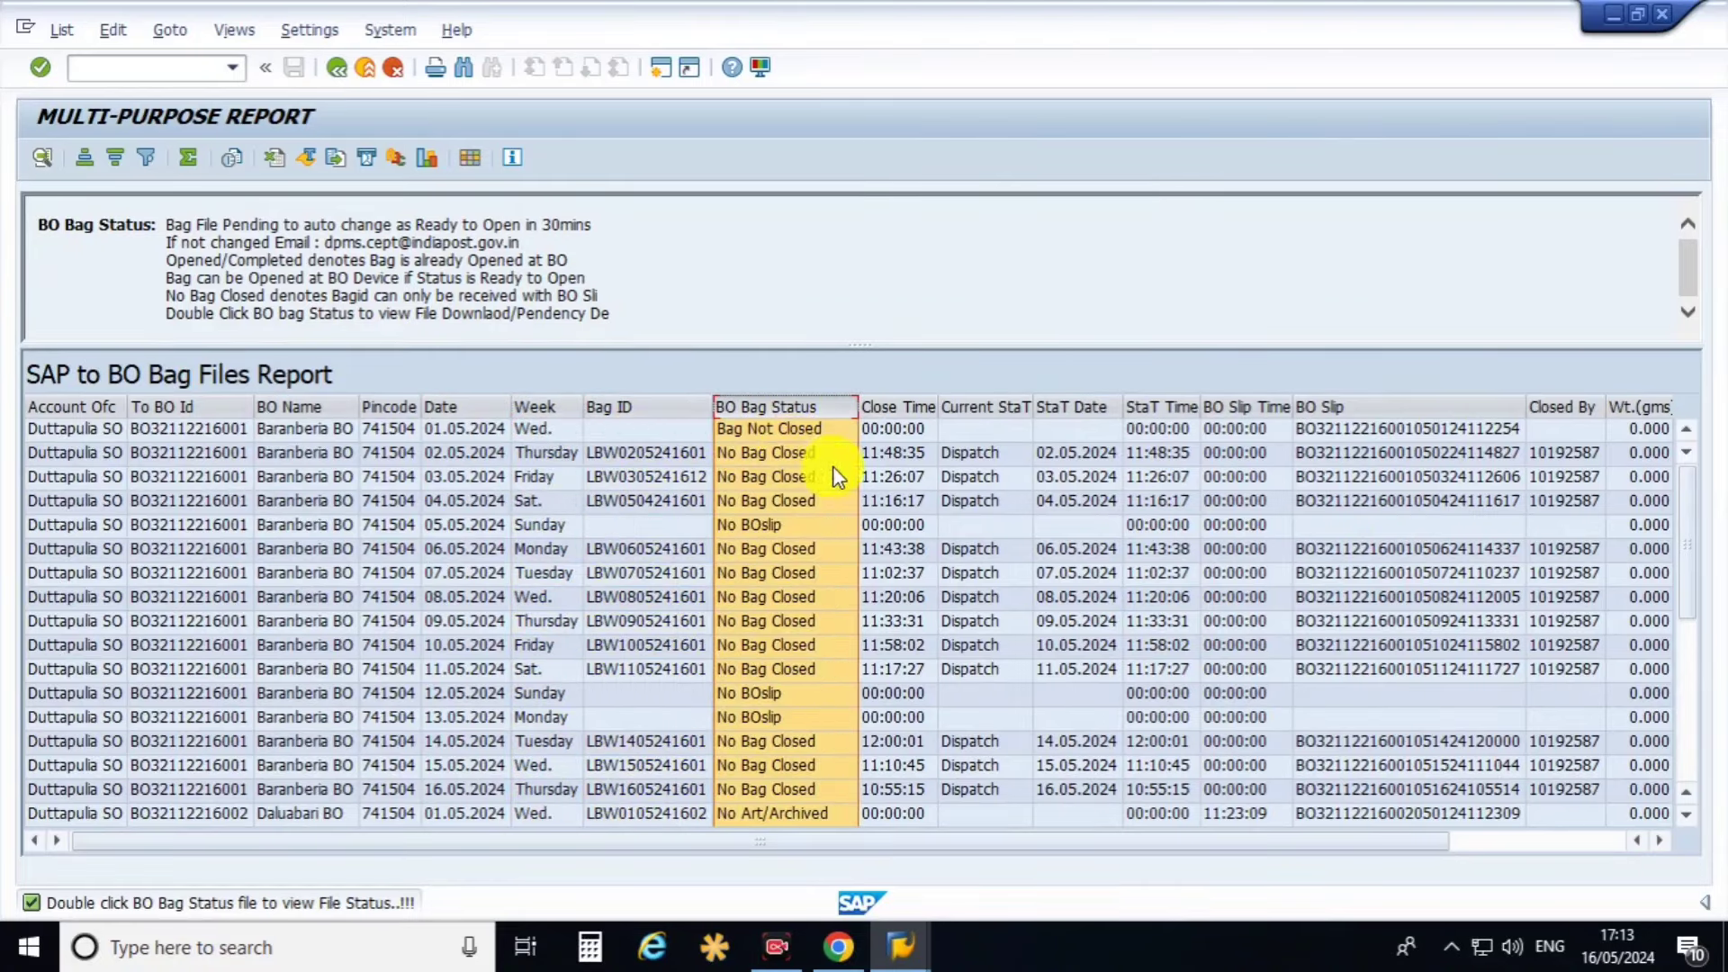
pyautogui.click(900, 412)
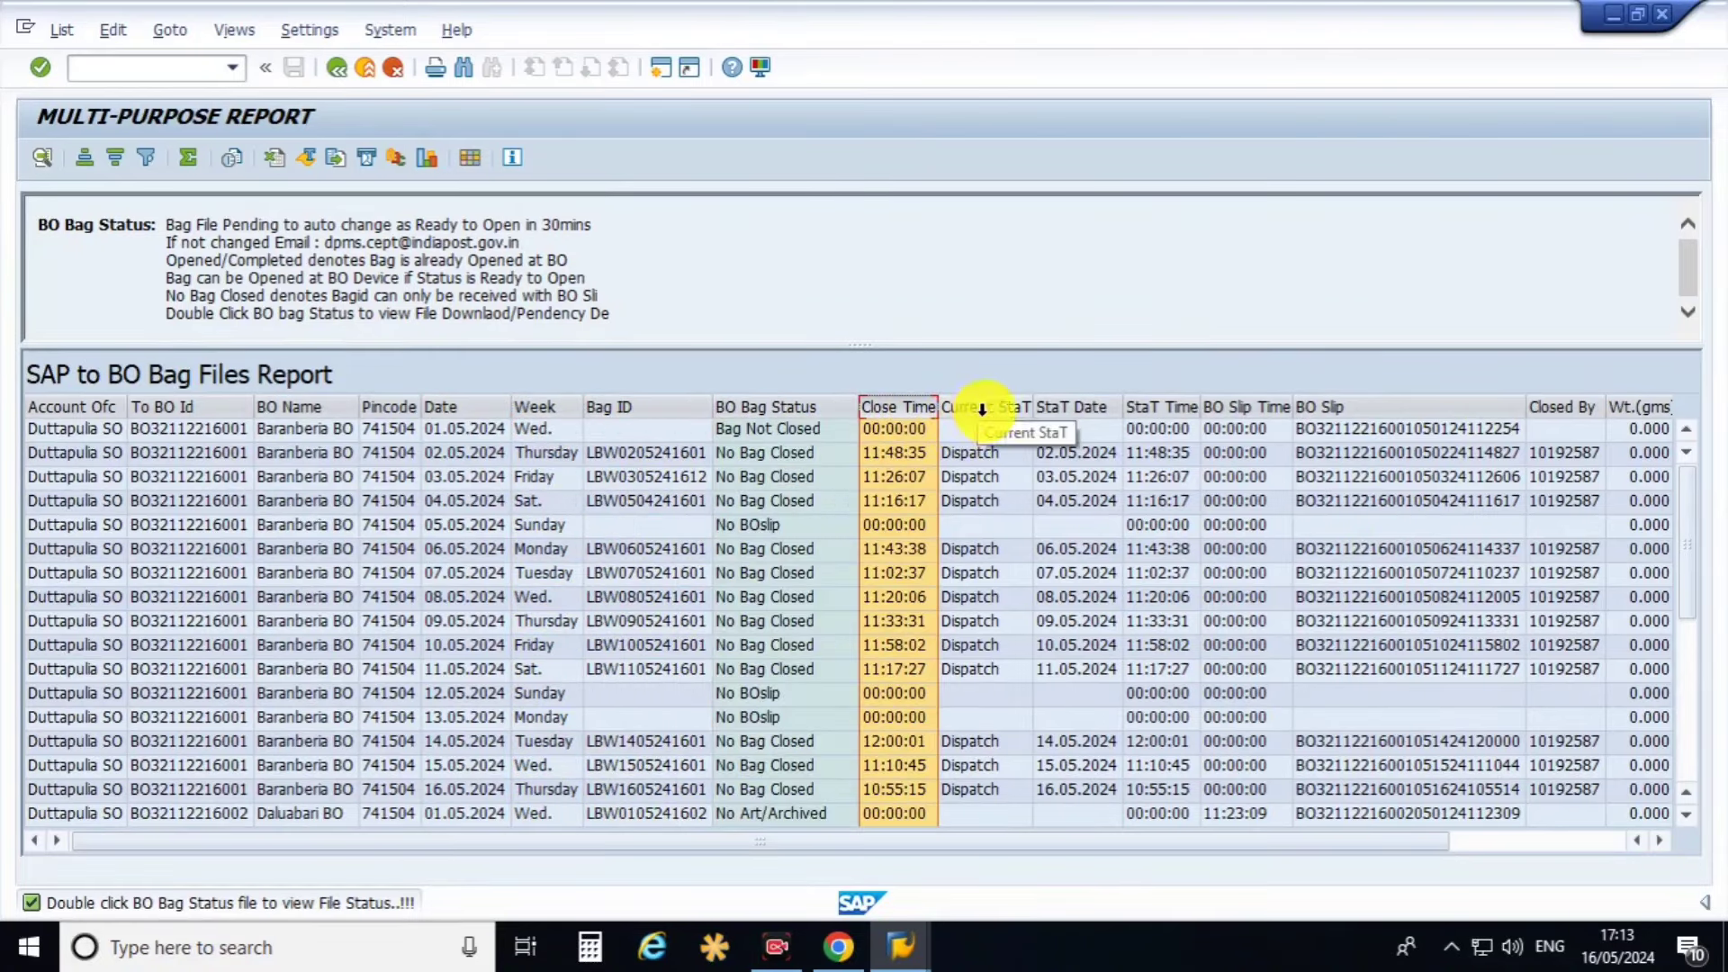
pyautogui.click(1008, 418)
pyautogui.click(1075, 407)
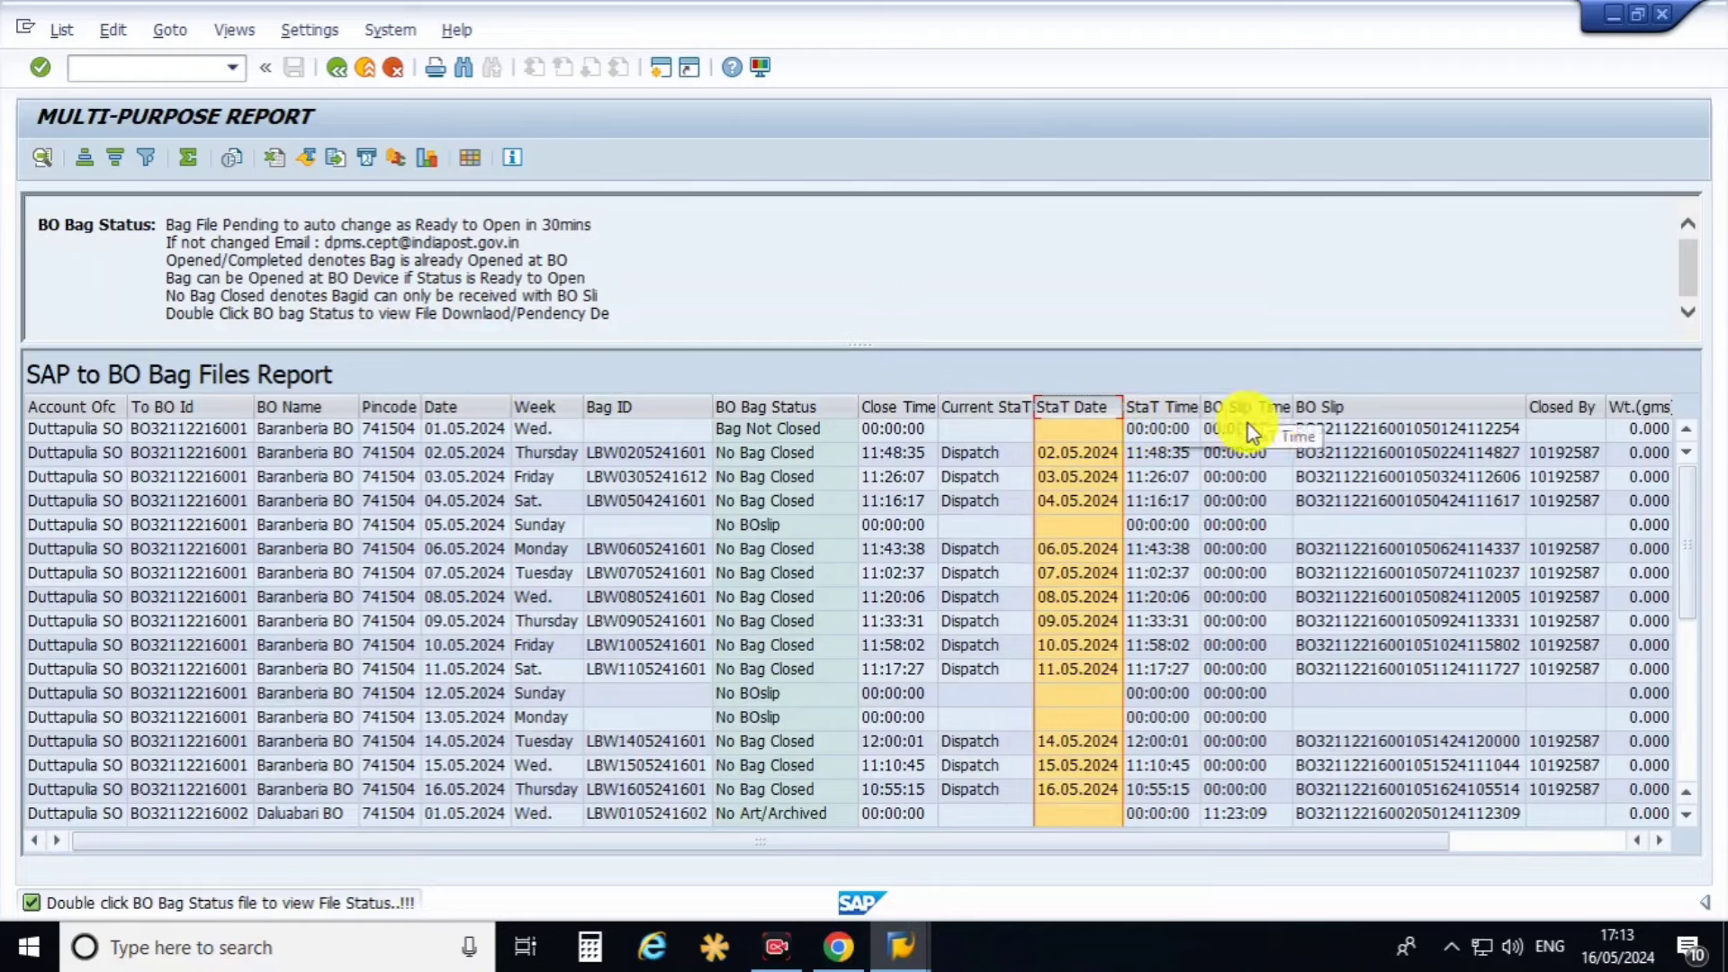
pyautogui.moveTo(1304, 840); pyautogui.dragTo(1467, 814)
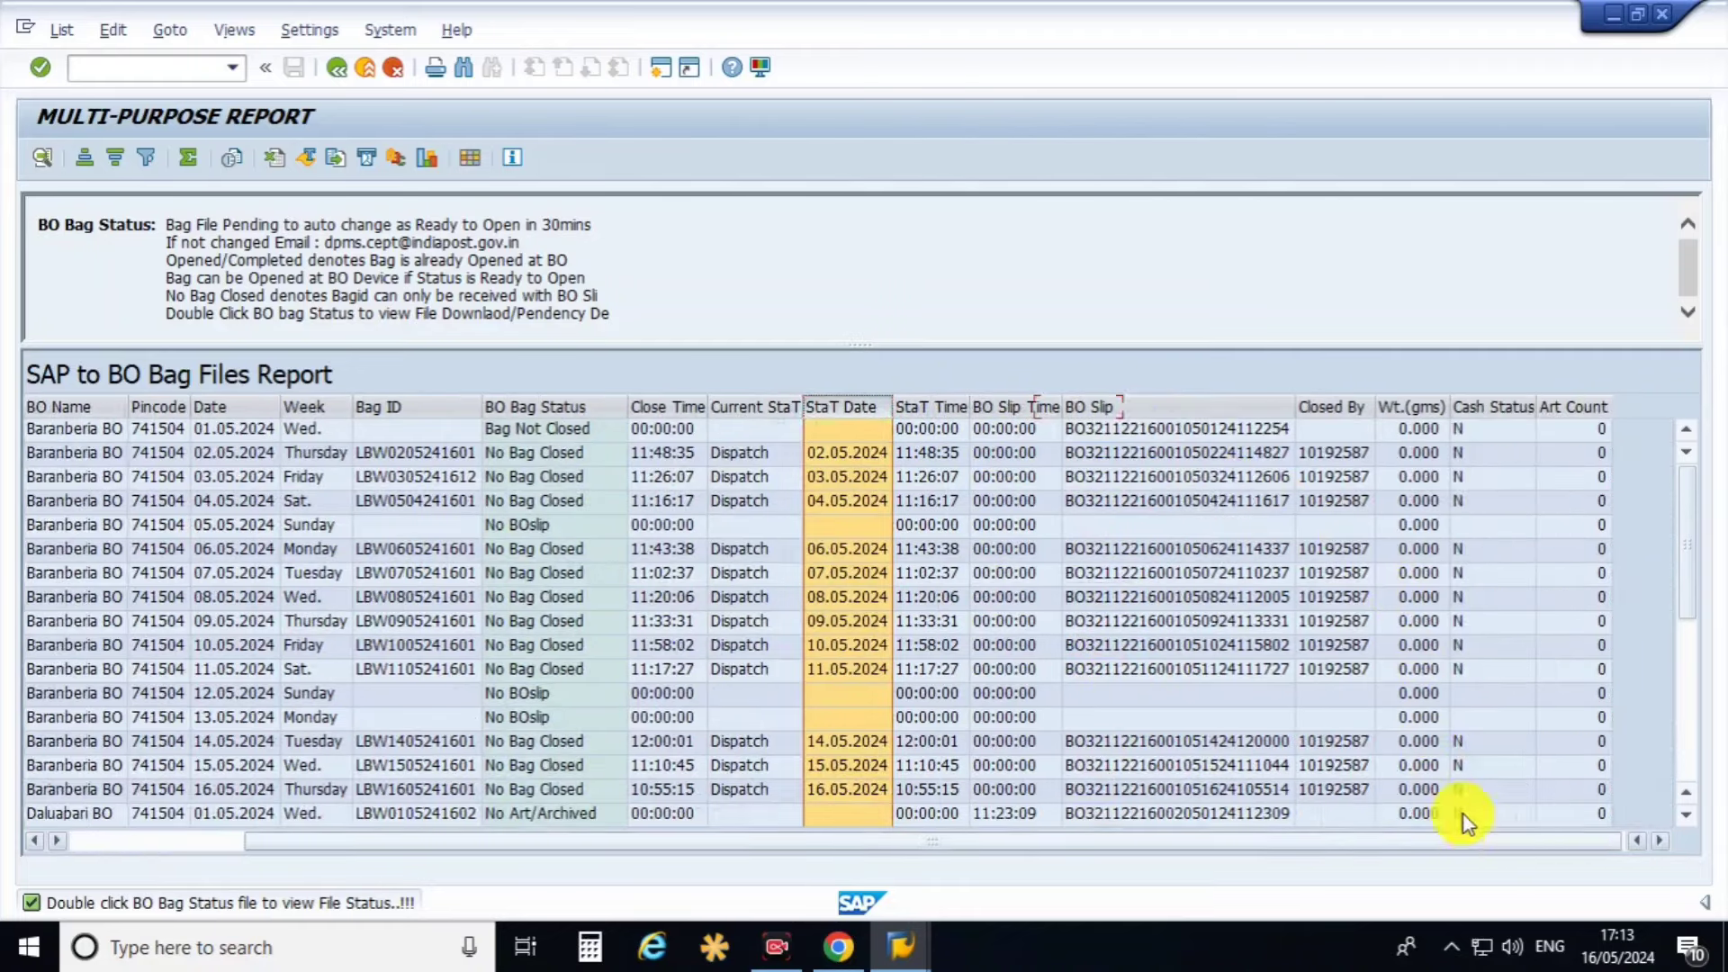
pyautogui.click(1165, 455)
pyautogui.click(1161, 409)
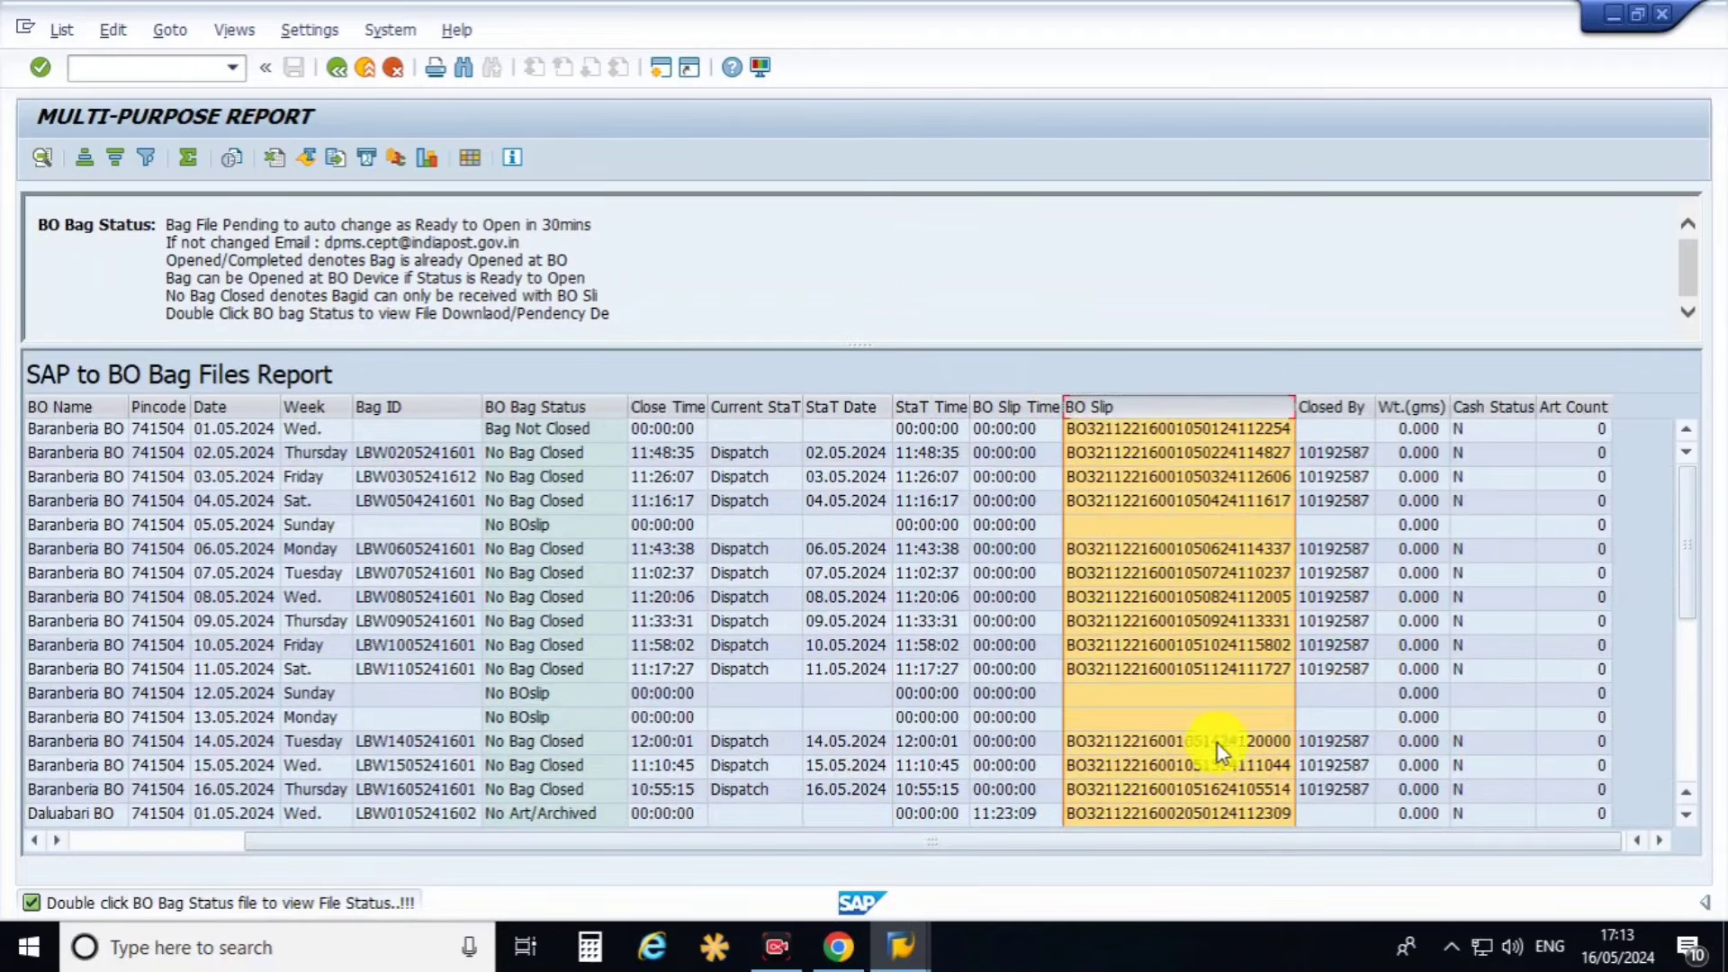
pyautogui.moveTo(1203, 845); pyautogui.dragTo(967, 844)
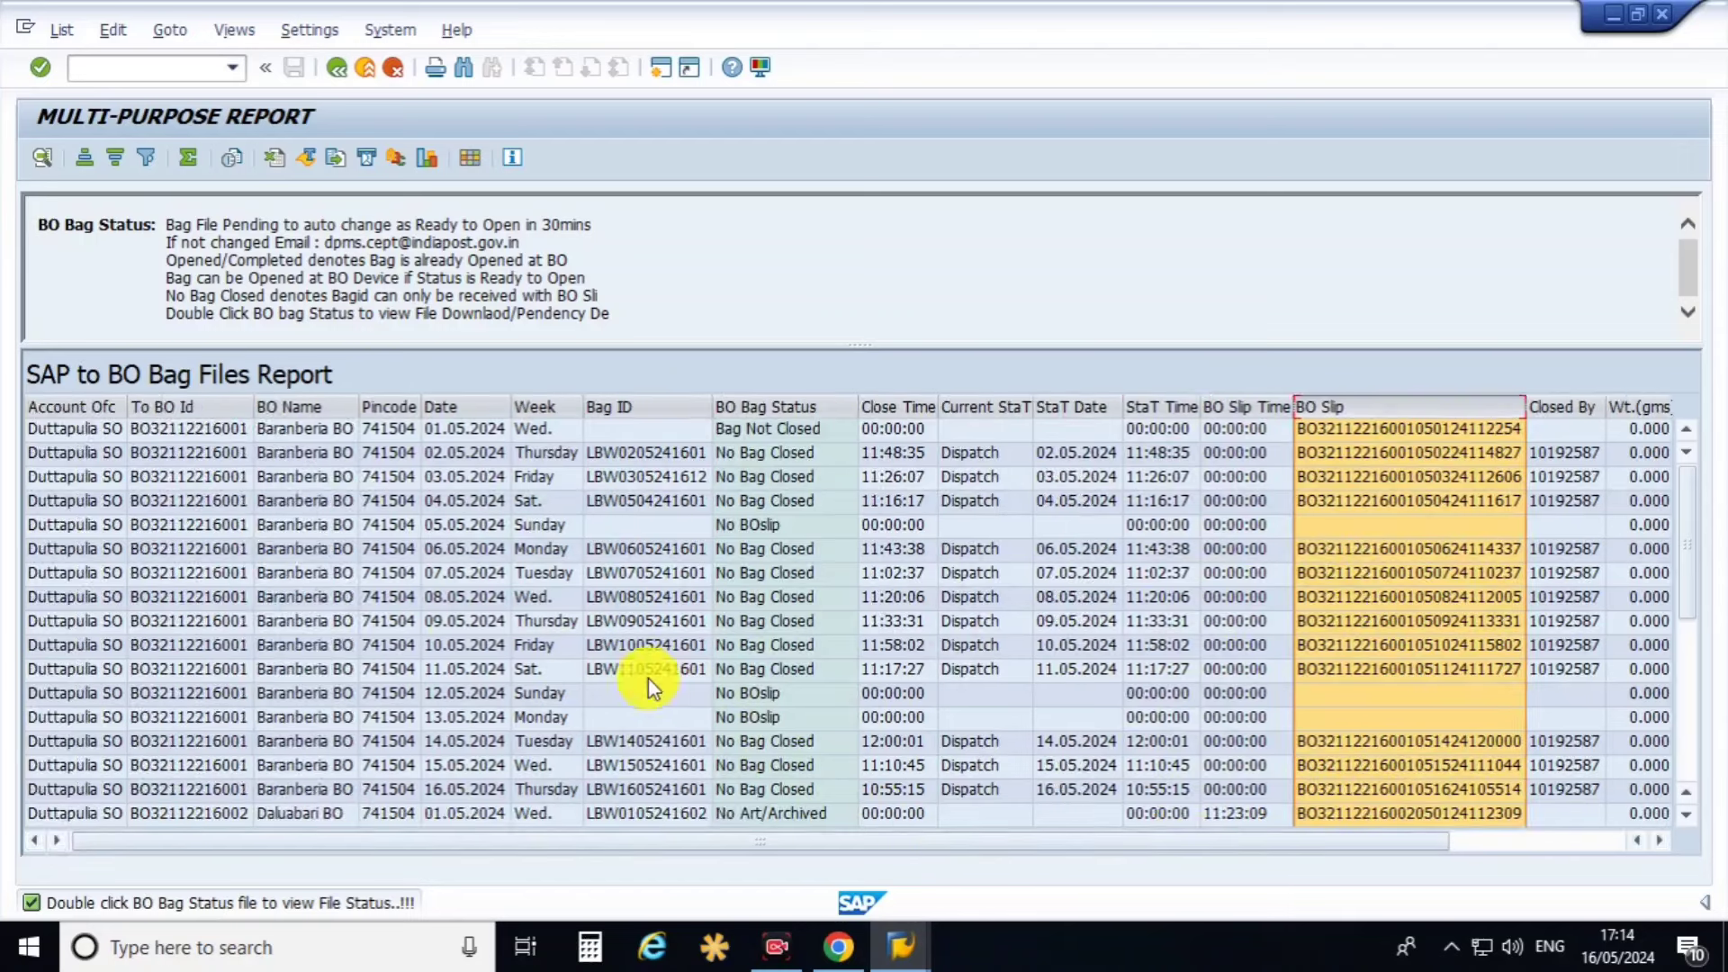
pyautogui.scroll(-4, 475, 633)
pyautogui.scroll(-2, 475, 633)
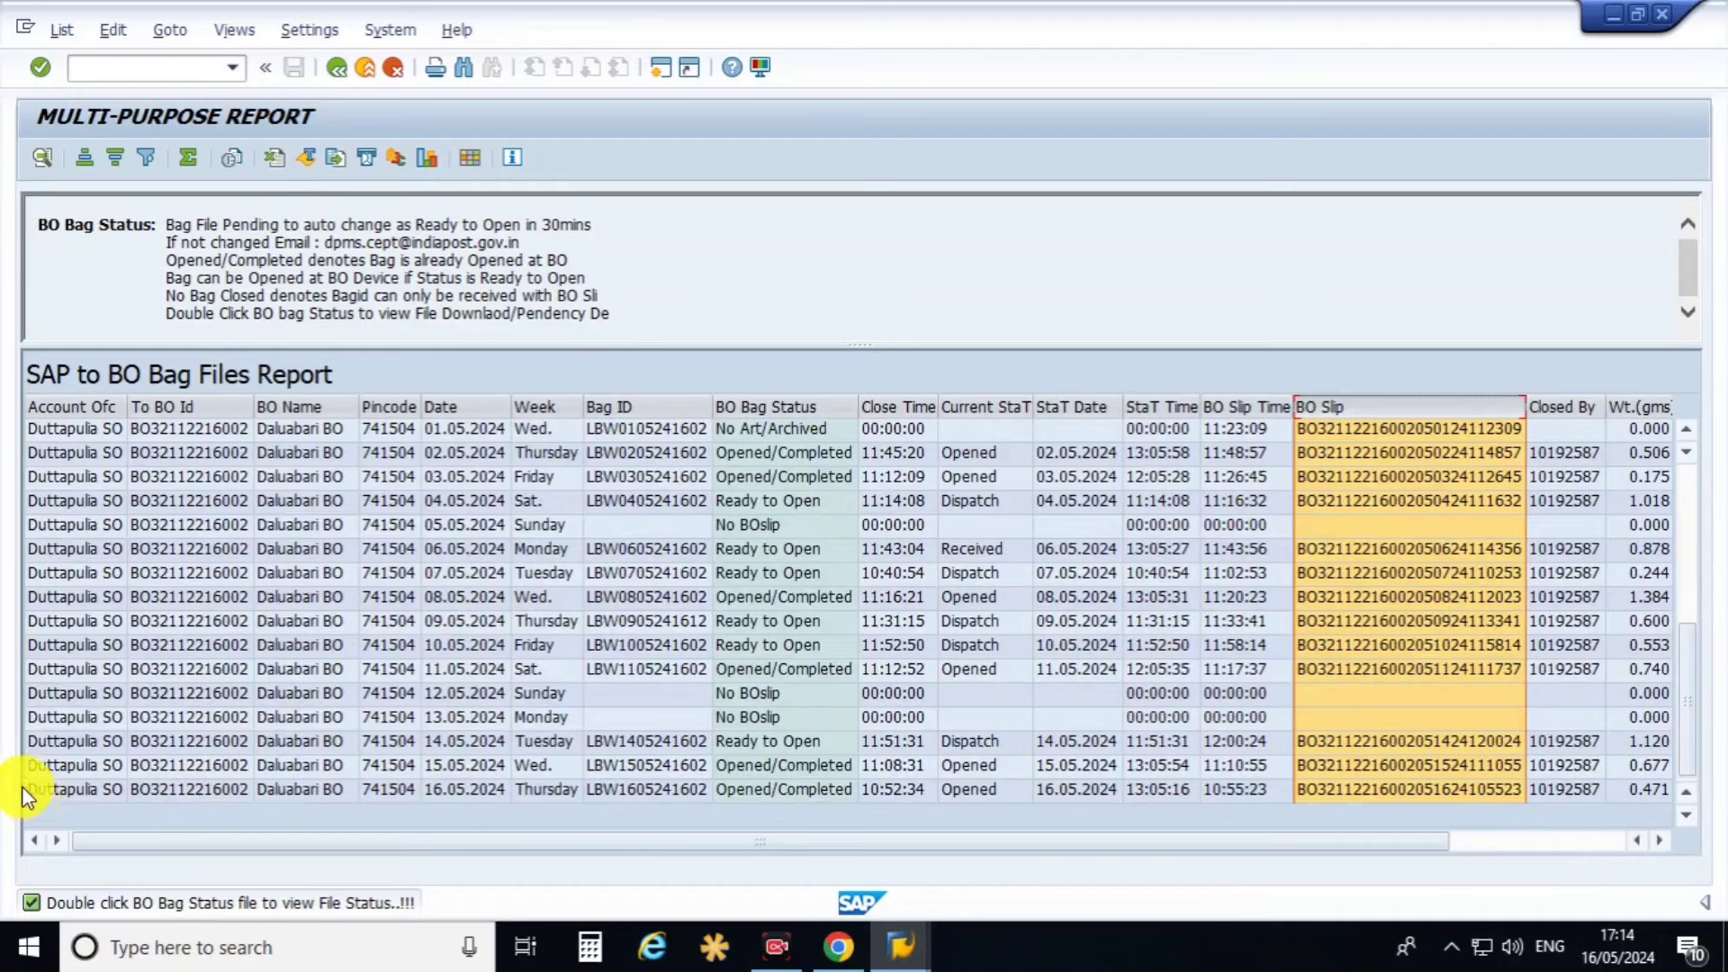
pyautogui.click(62, 791)
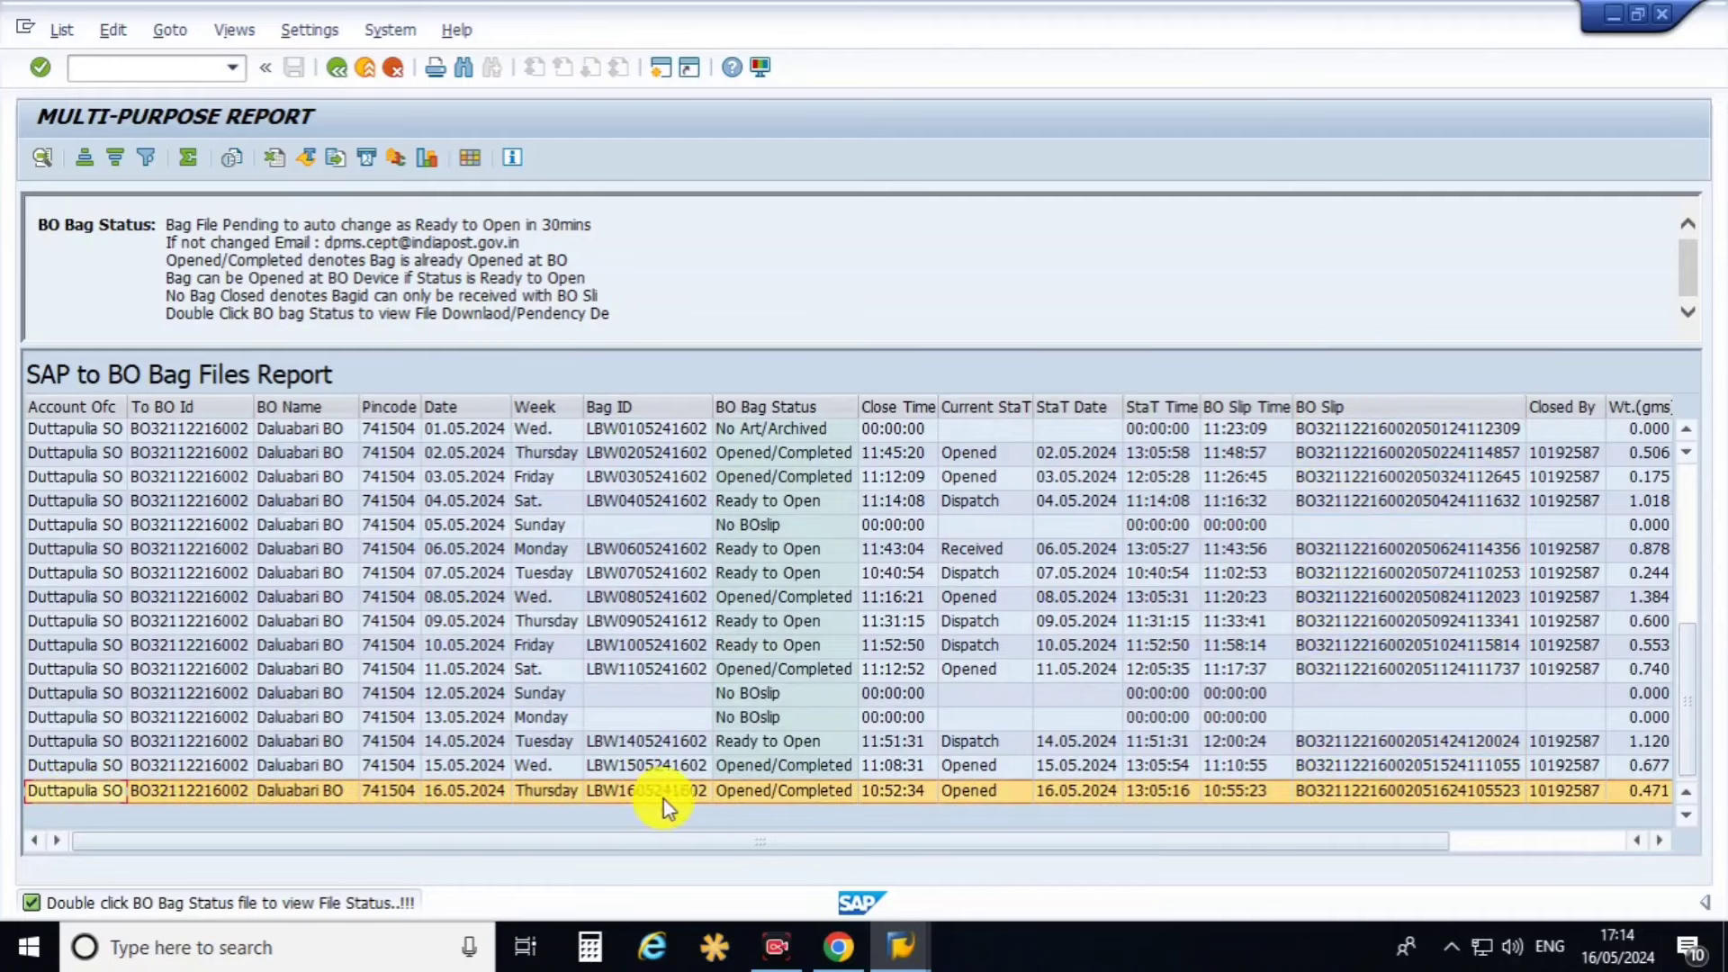
pyautogui.click(794, 792)
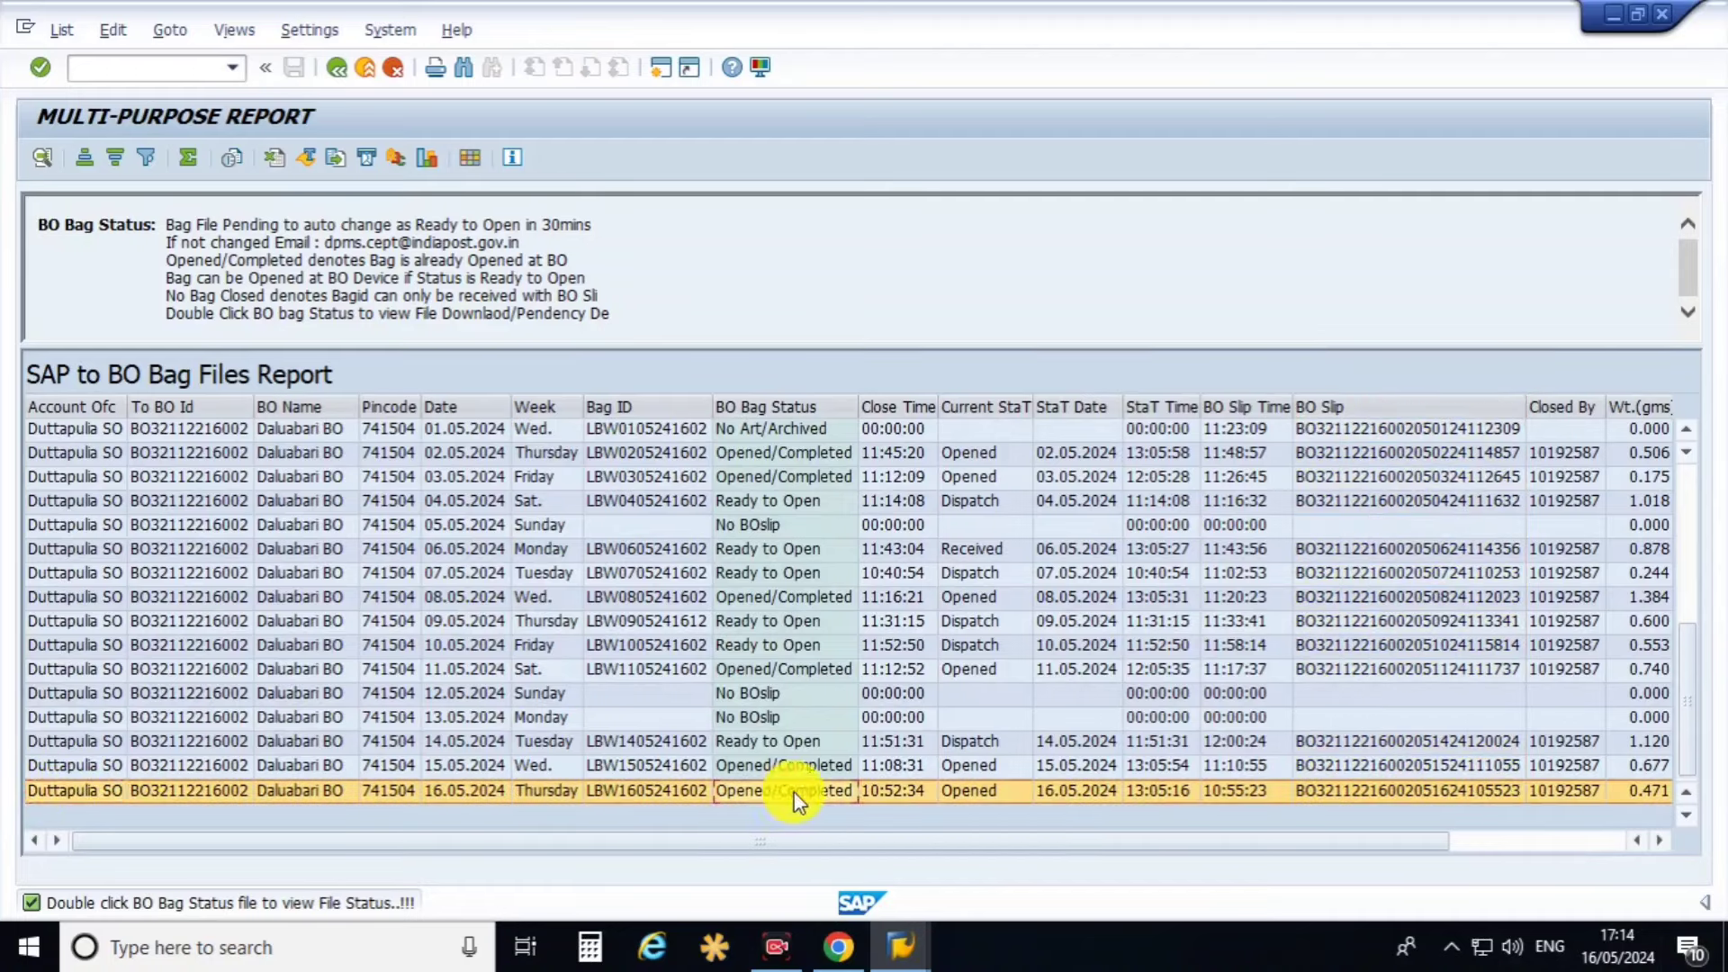
pyautogui.click(788, 744)
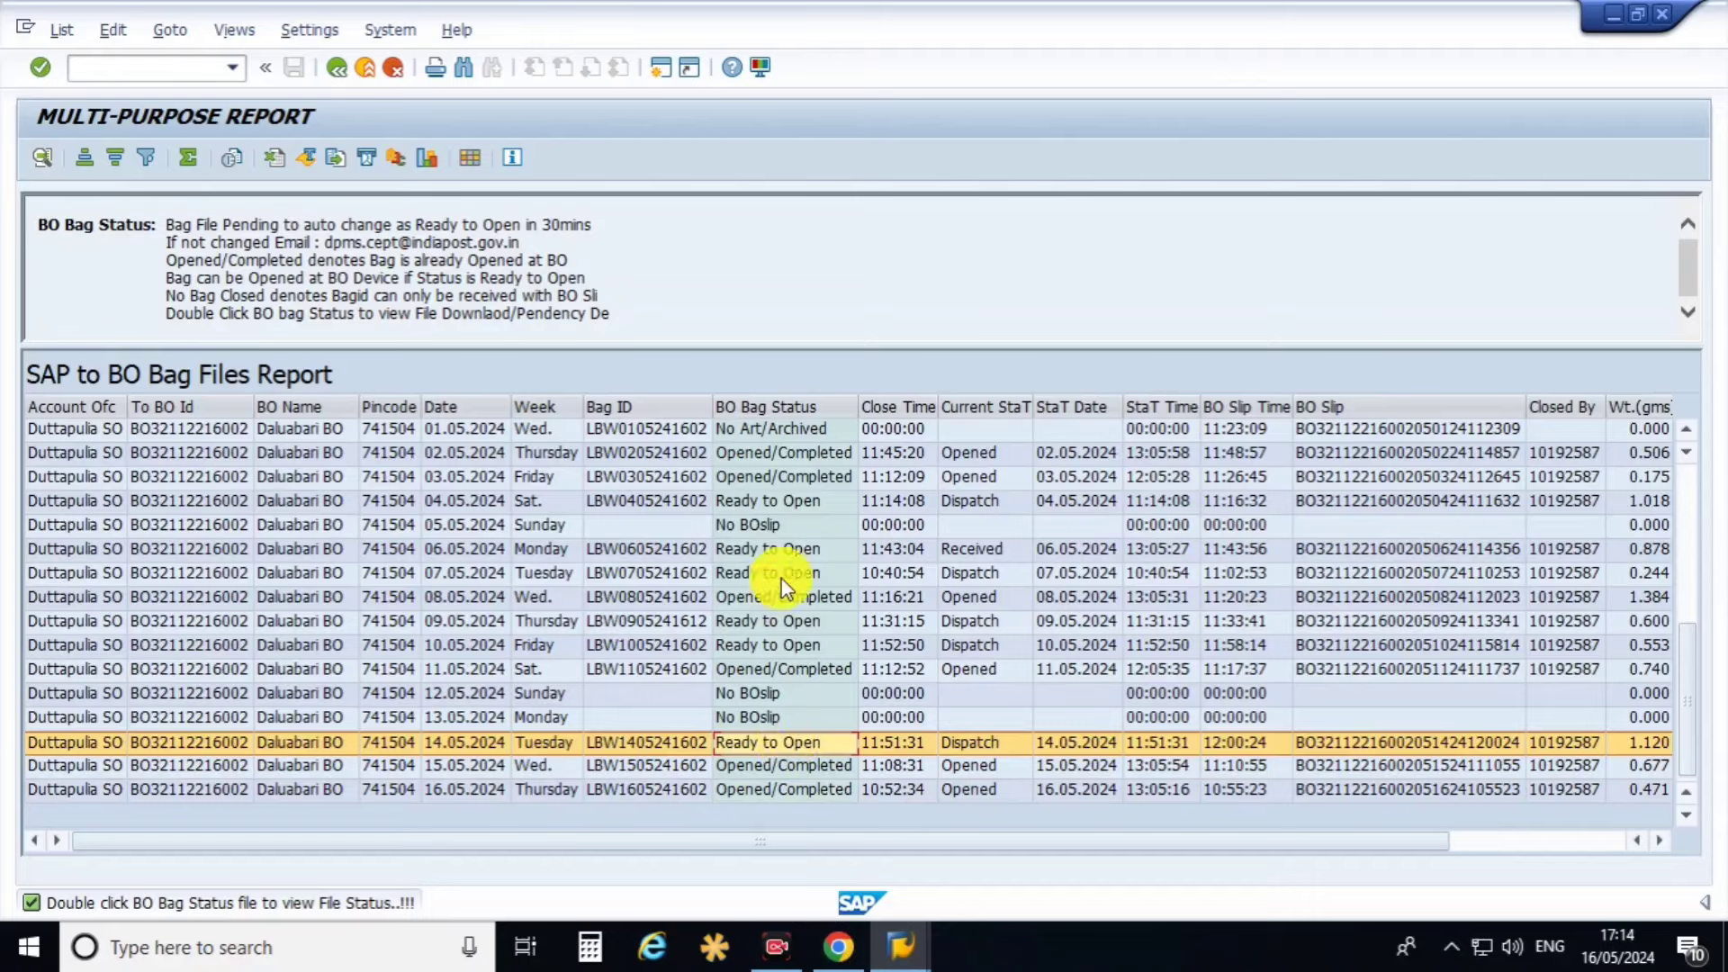
pyautogui.click(797, 558)
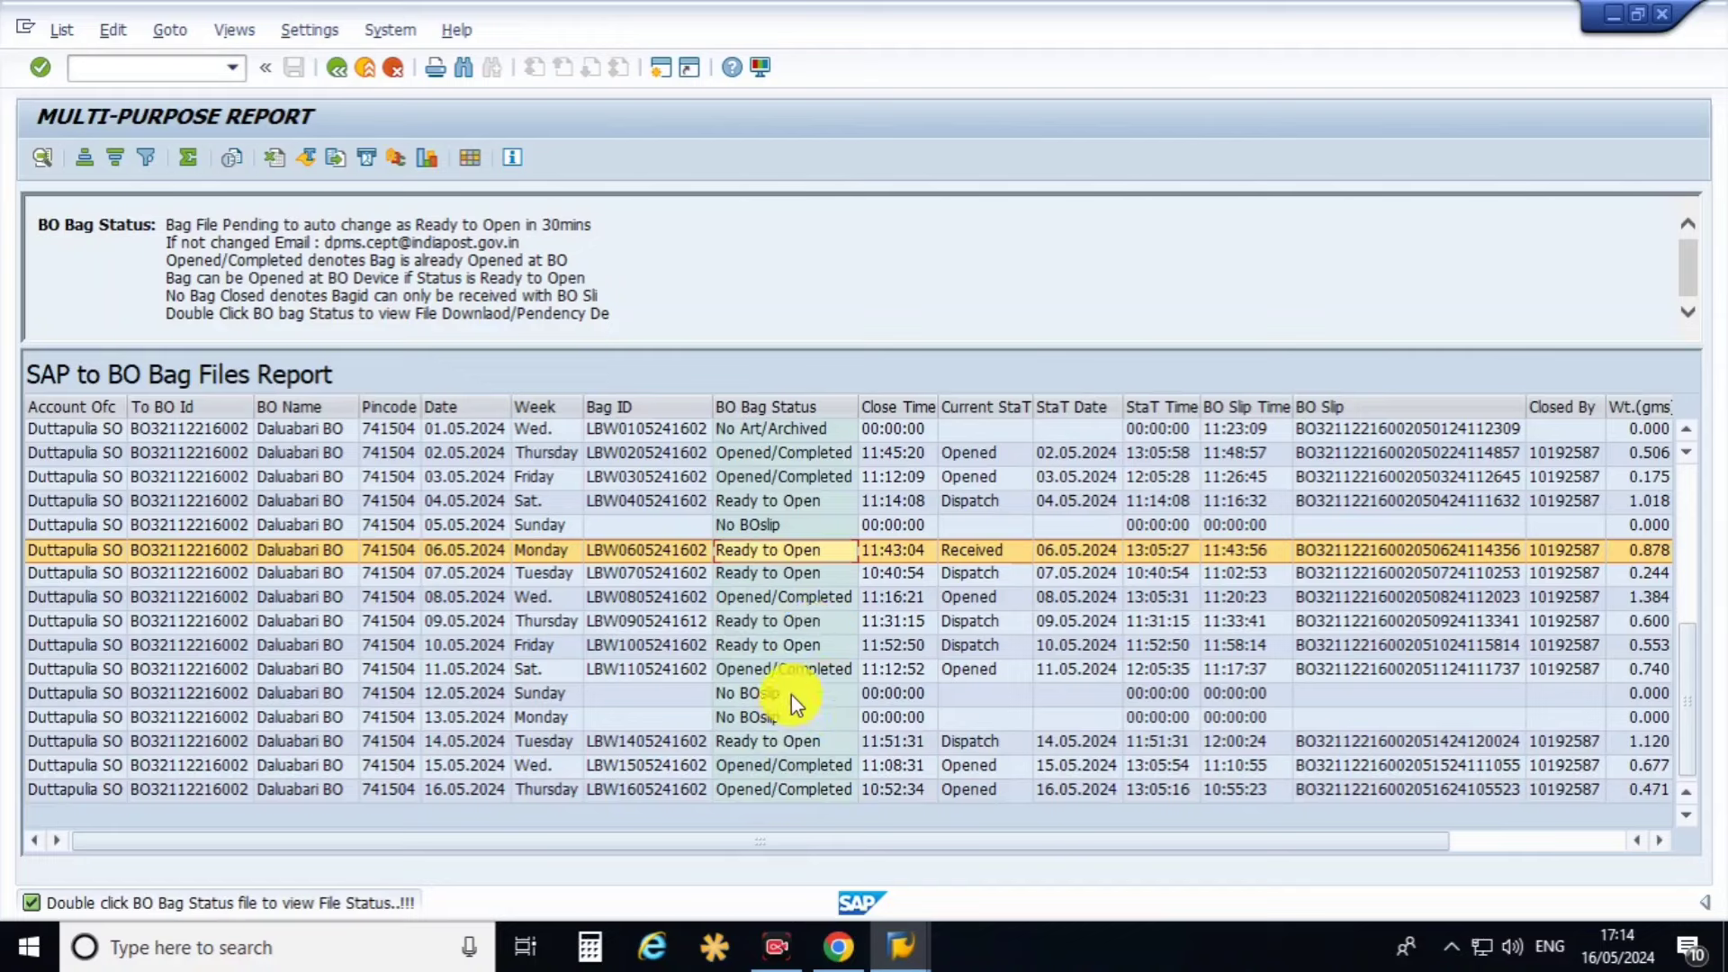
pyautogui.click(647, 430)
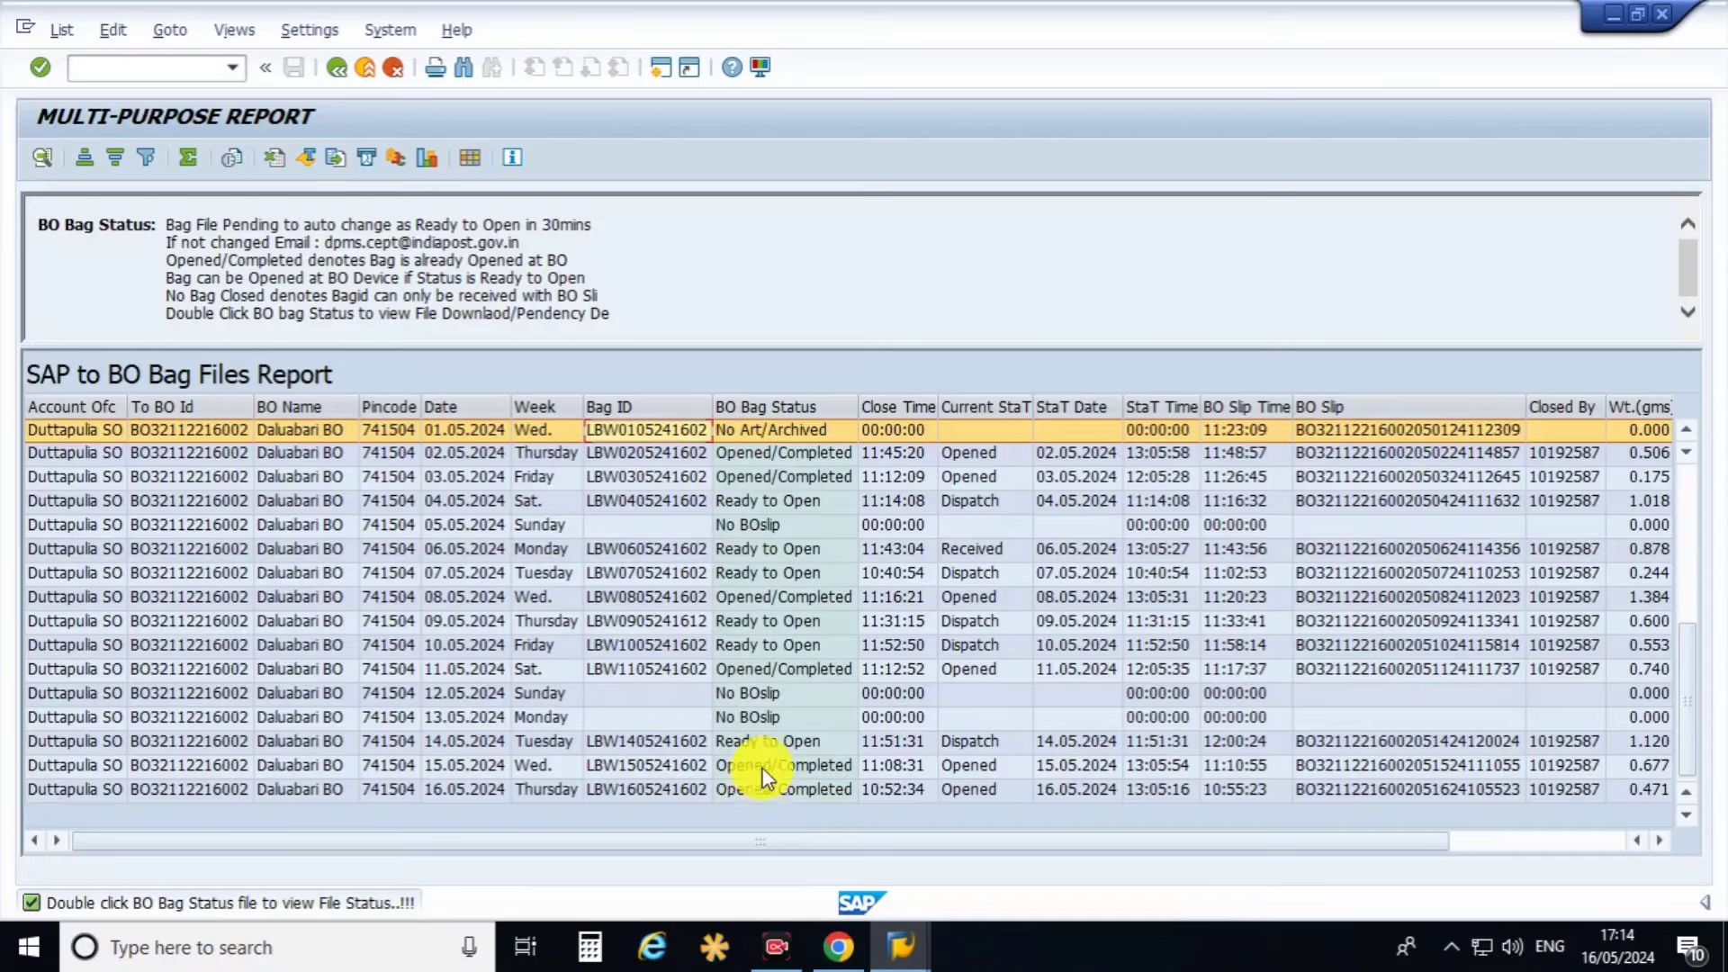
pyautogui.click(763, 740)
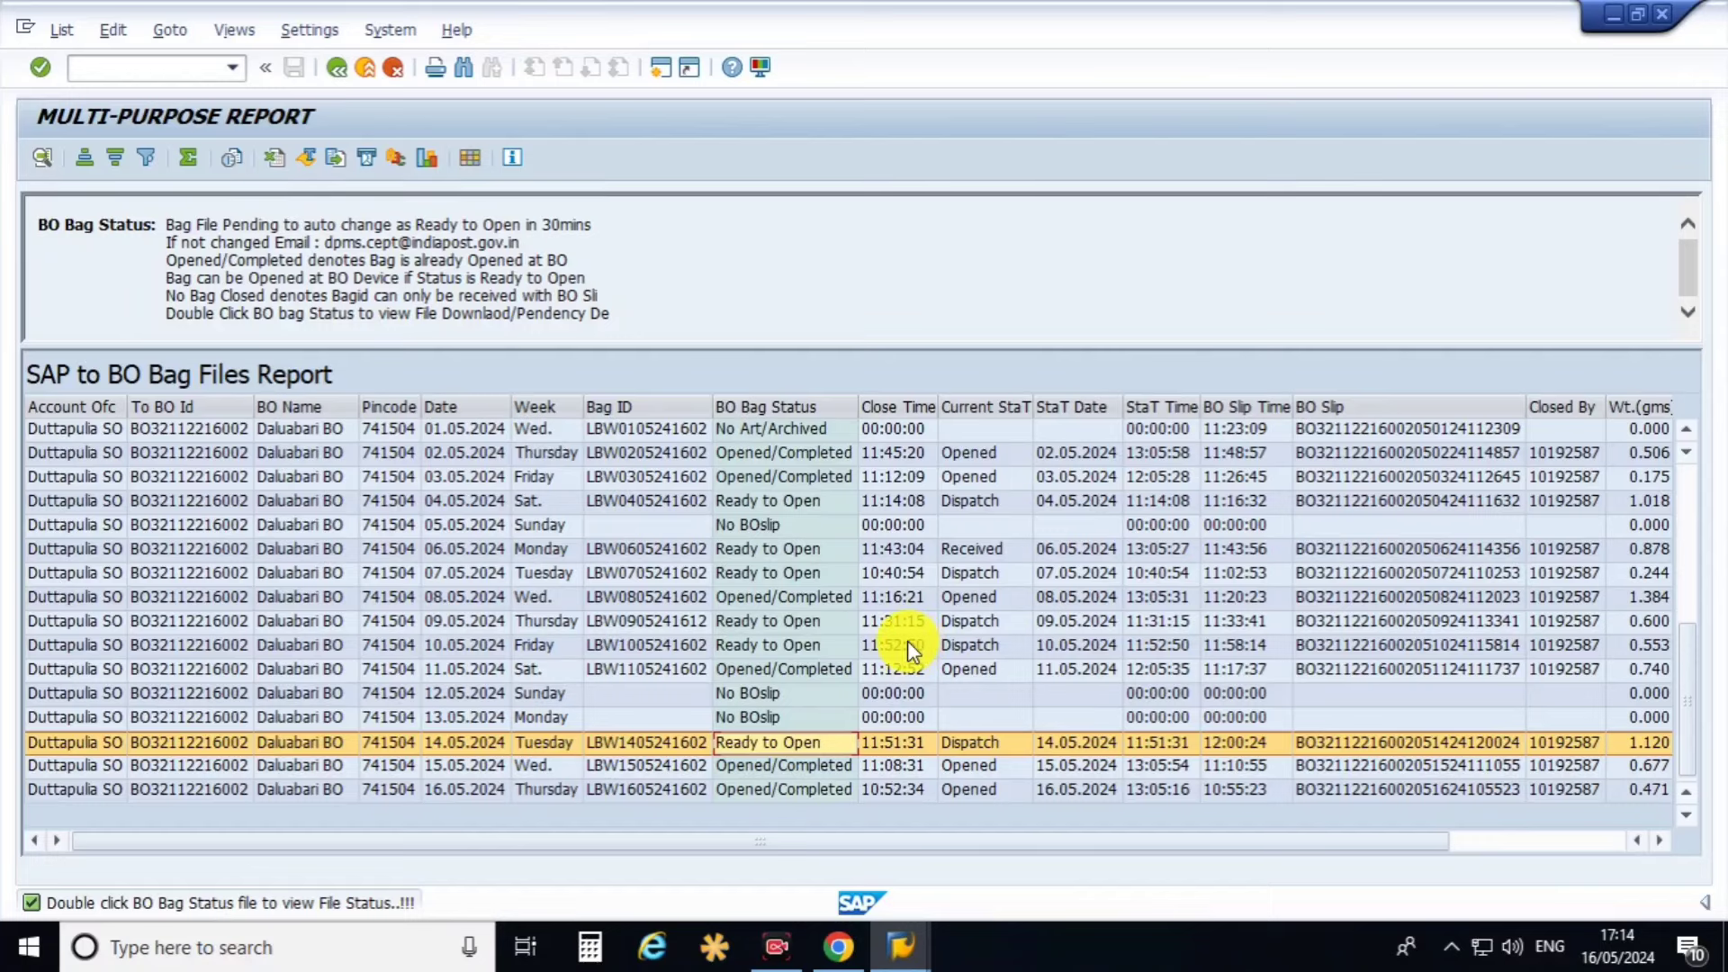
pyautogui.click(585, 696)
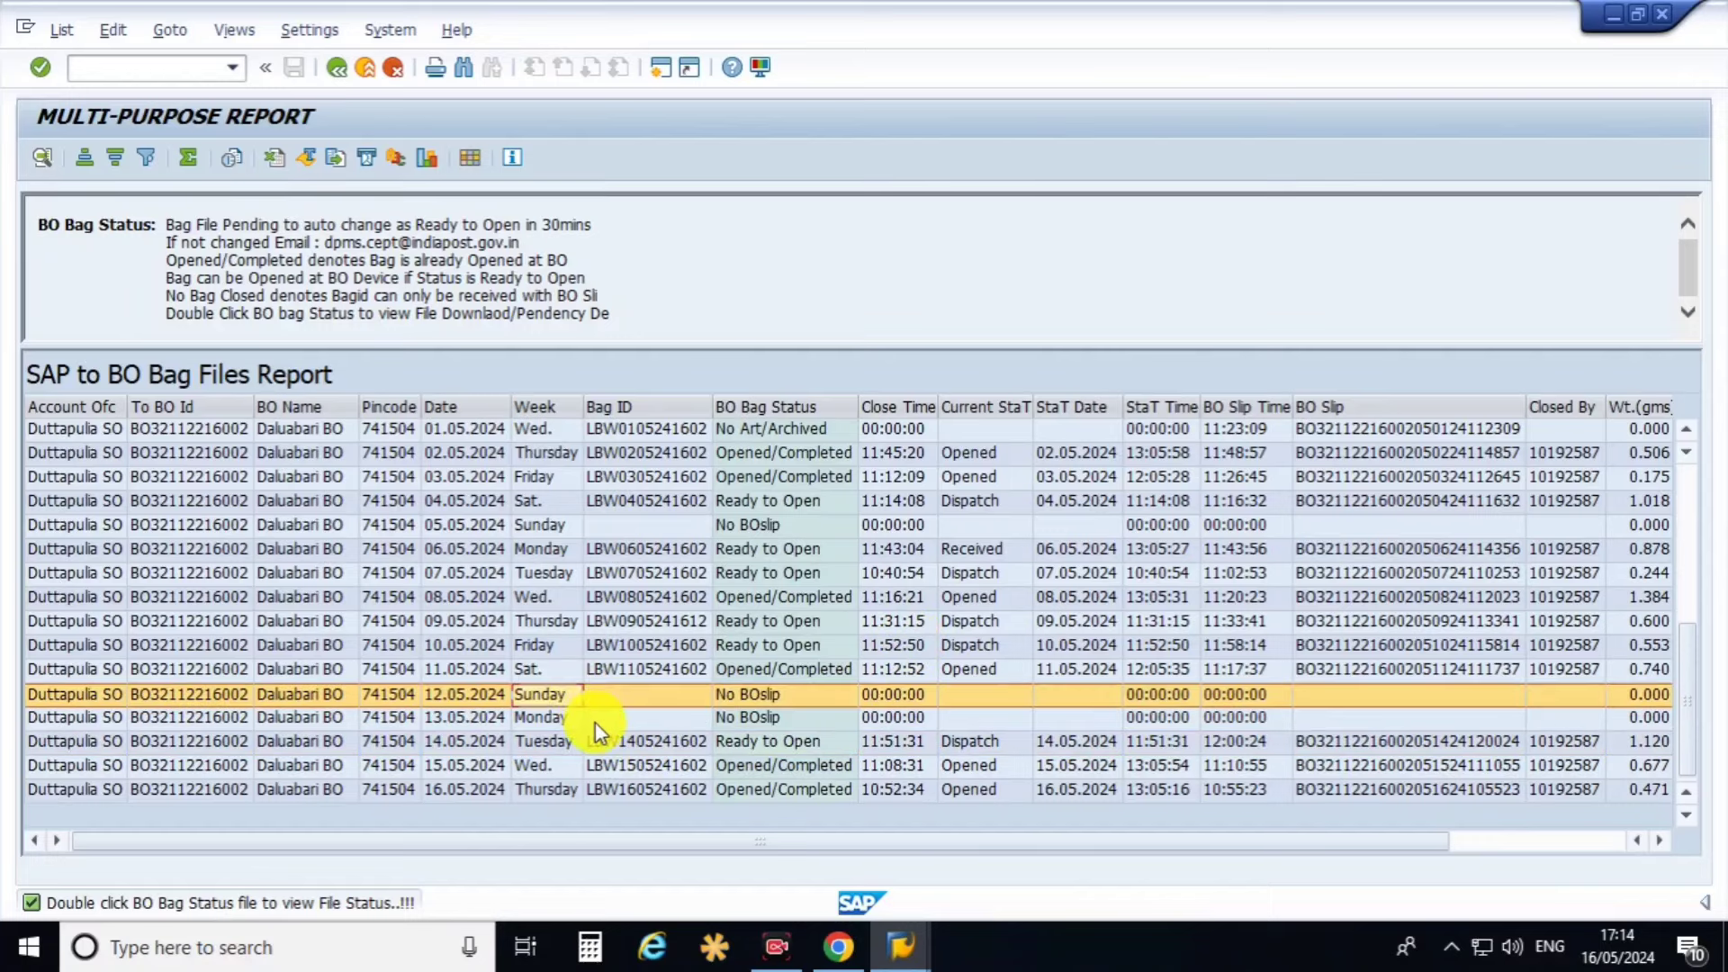
pyautogui.click(596, 721)
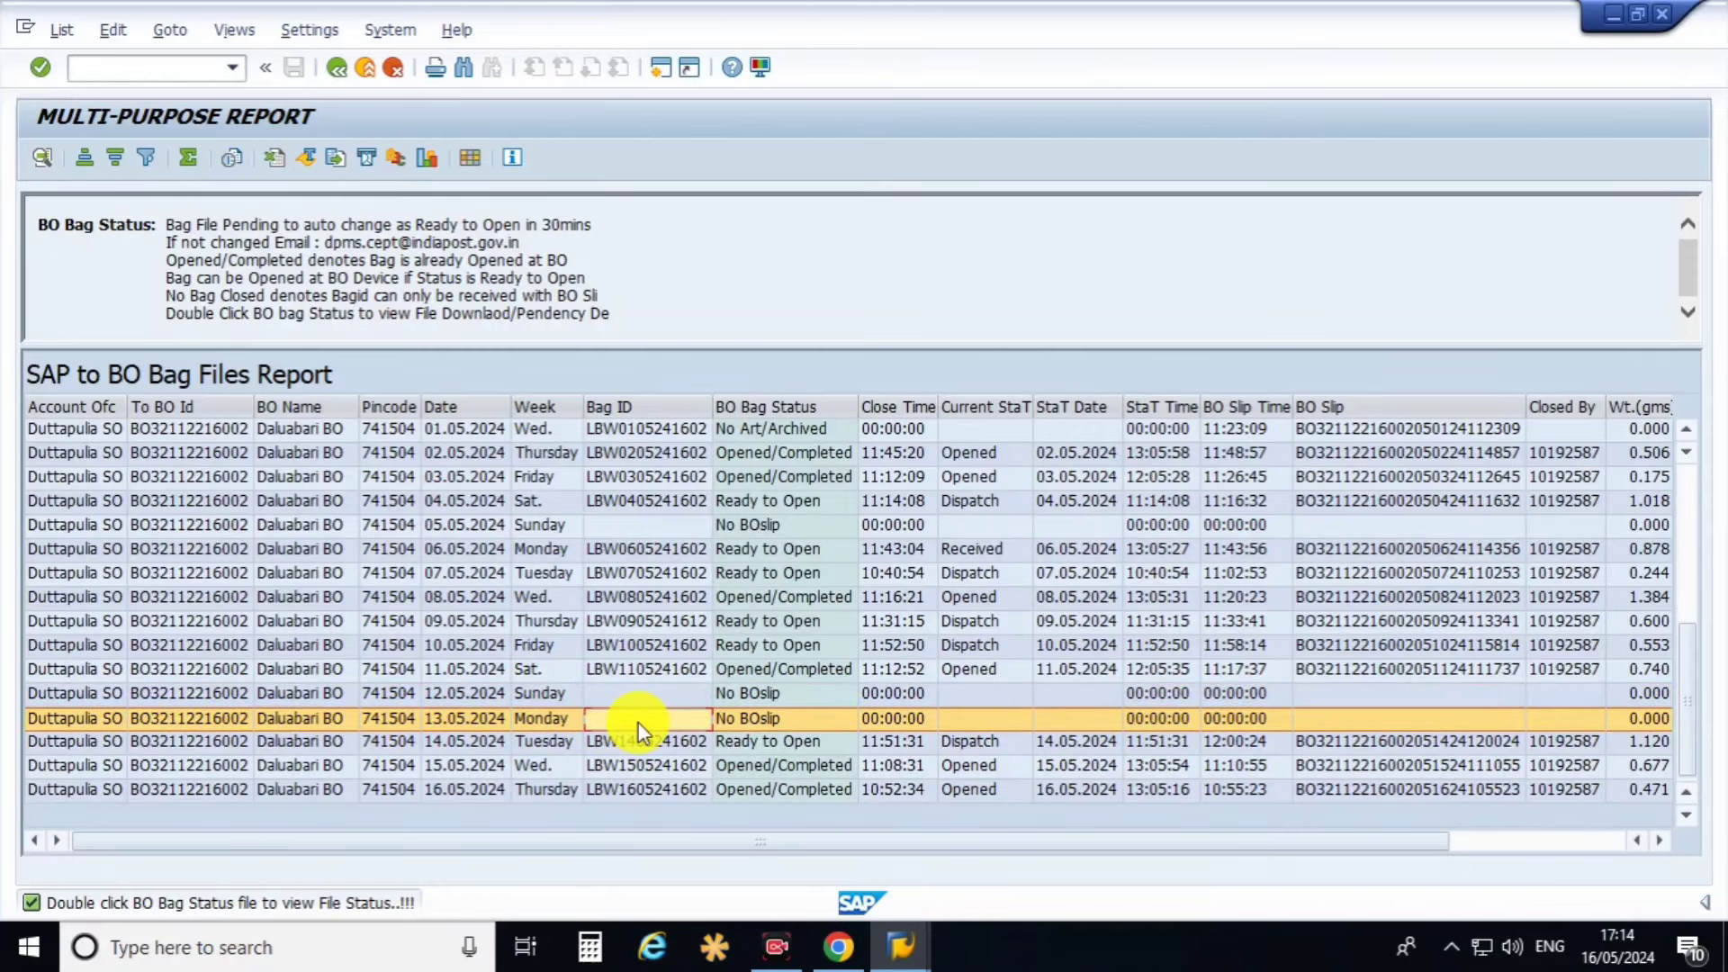
pyautogui.click(667, 700)
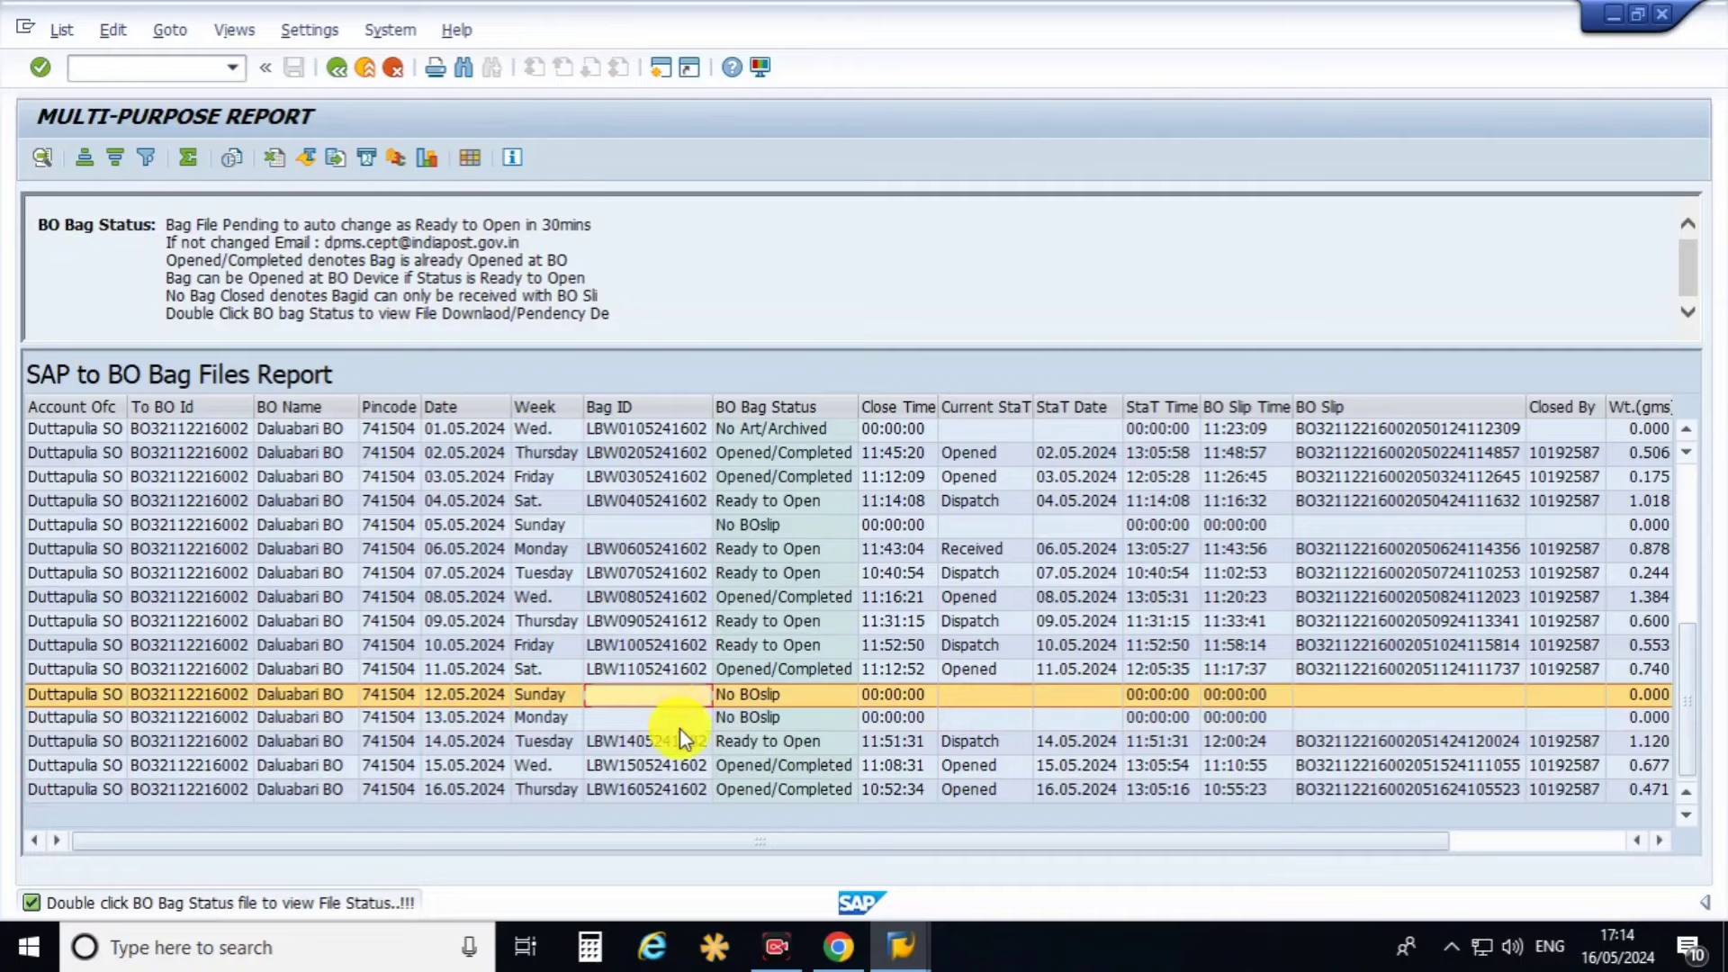
pyautogui.click(678, 727)
pyautogui.click(756, 799)
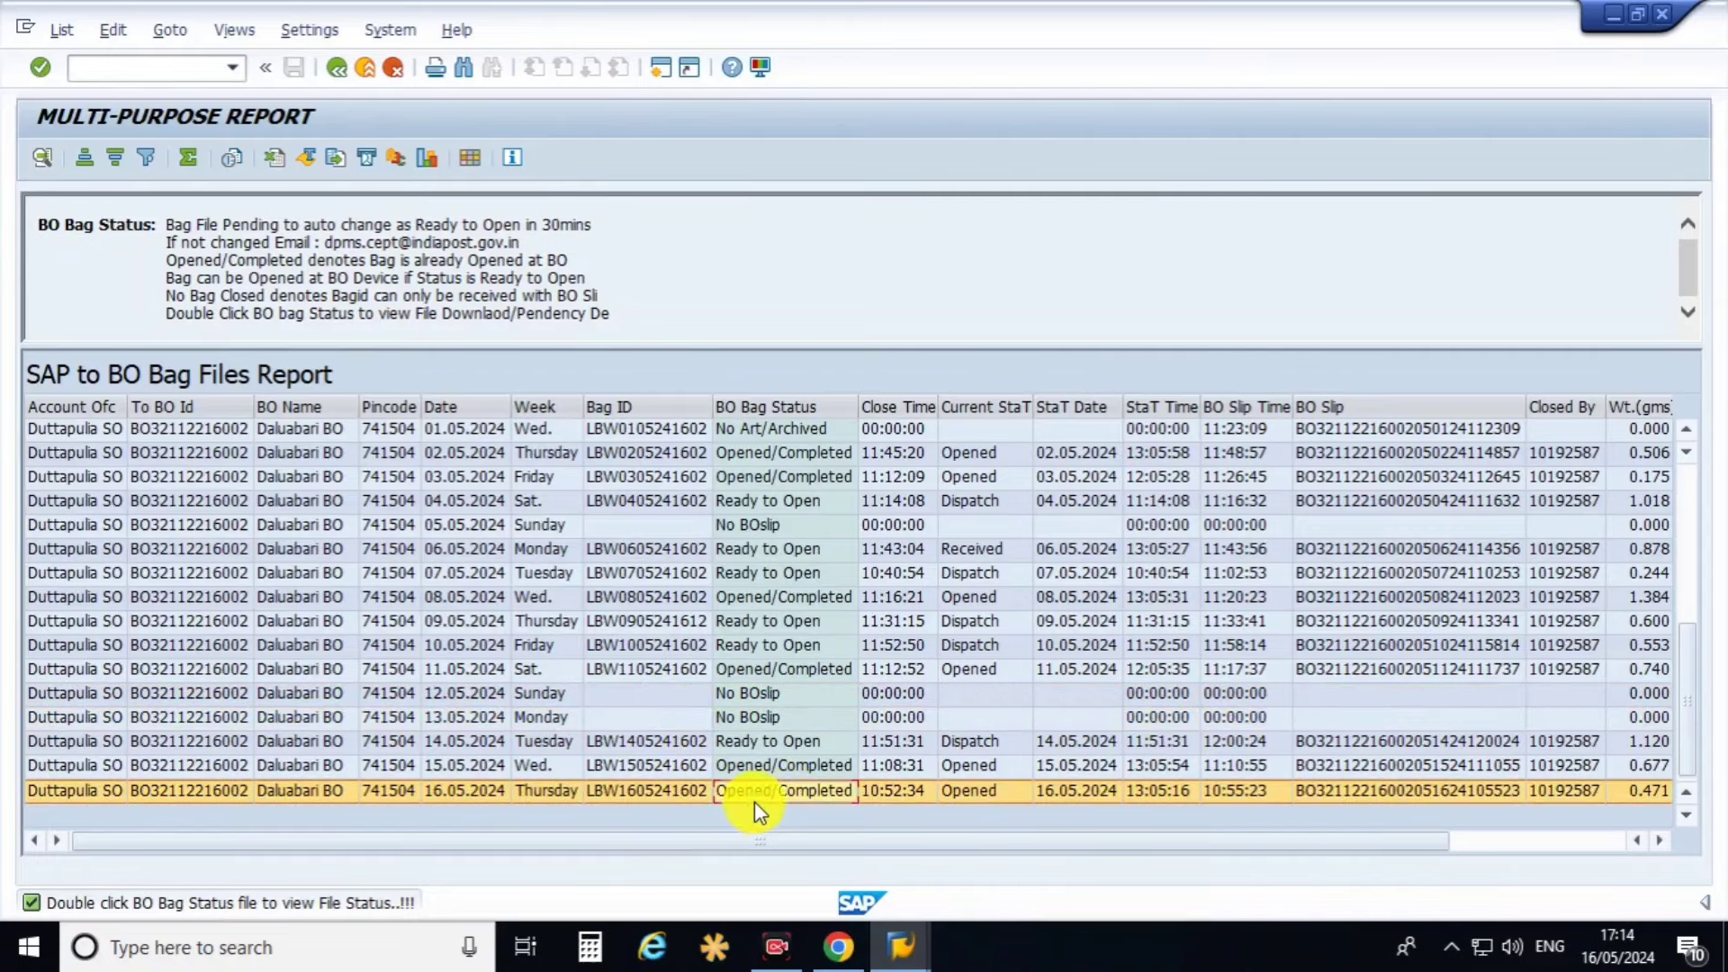
pyautogui.moveTo(1138, 842); pyautogui.dragTo(1334, 849)
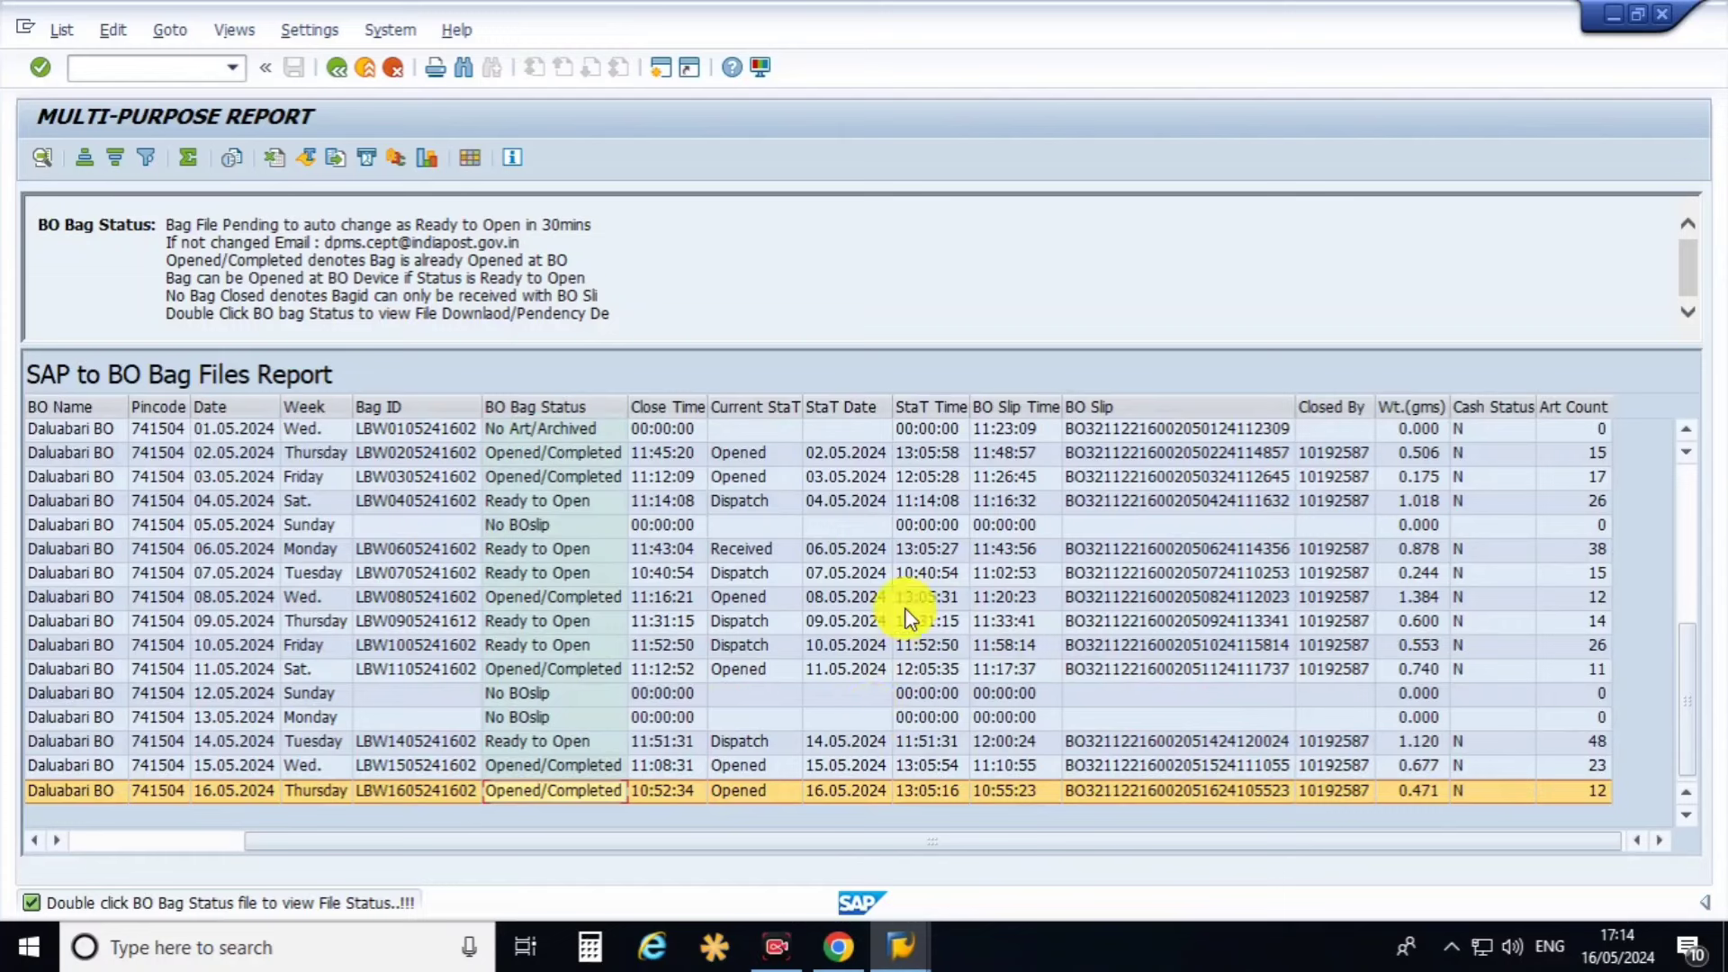
pyautogui.click(953, 407)
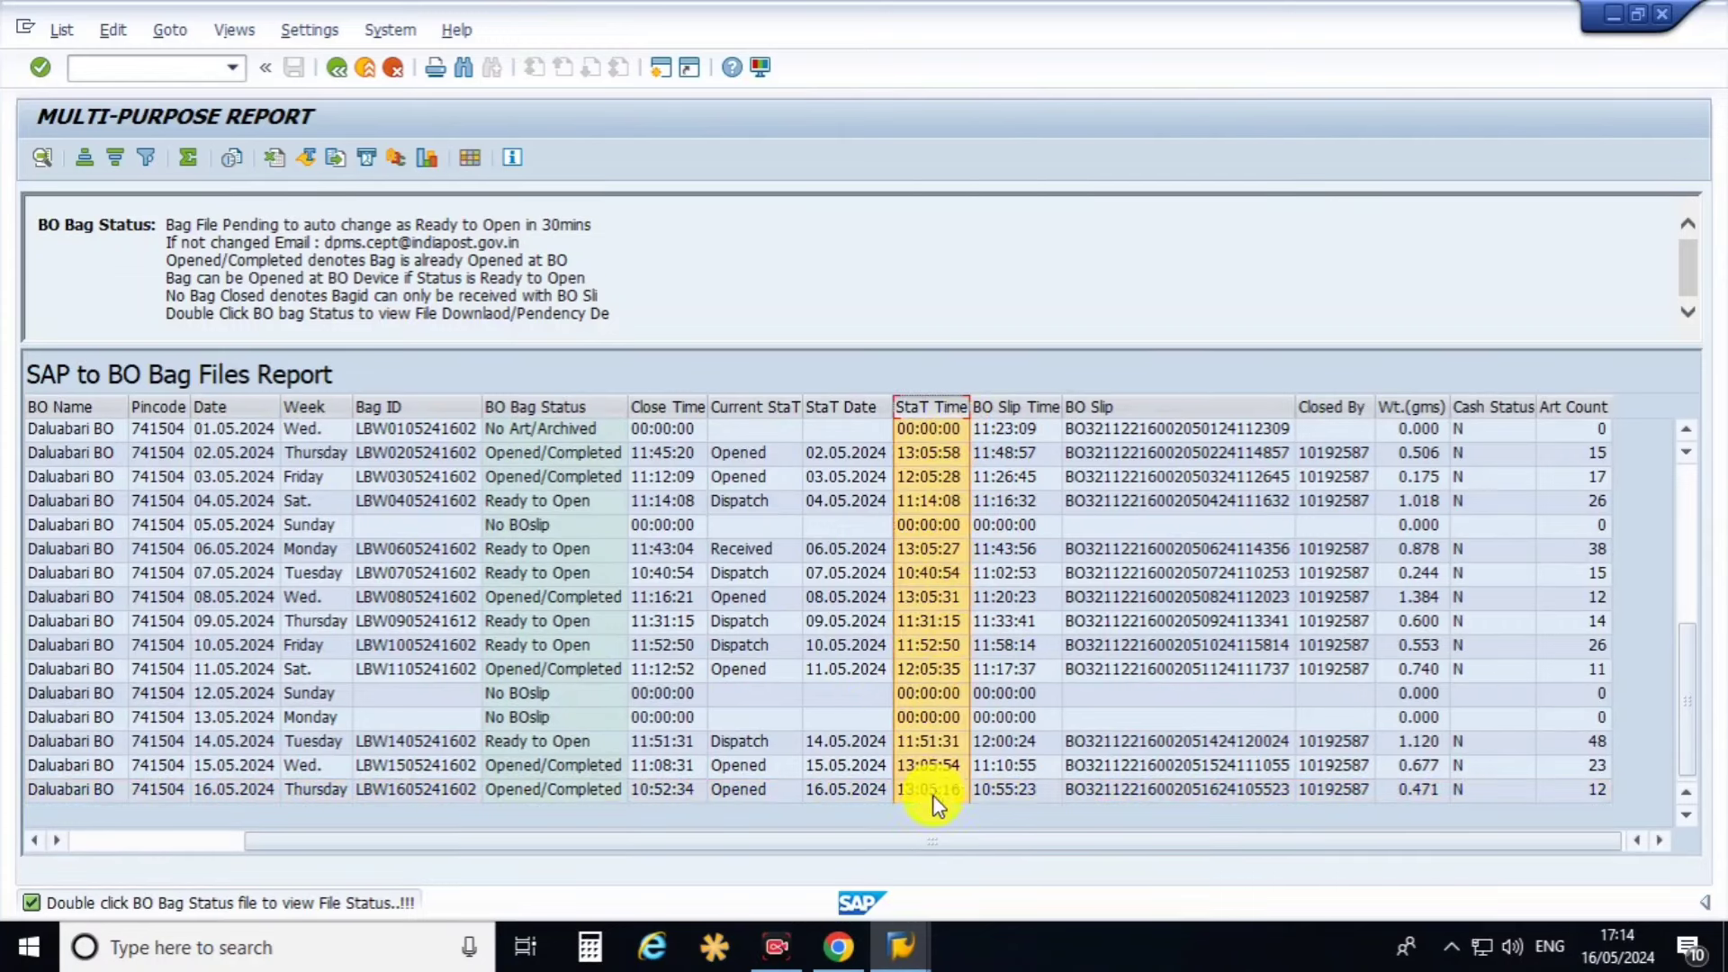
pyautogui.click(1012, 794)
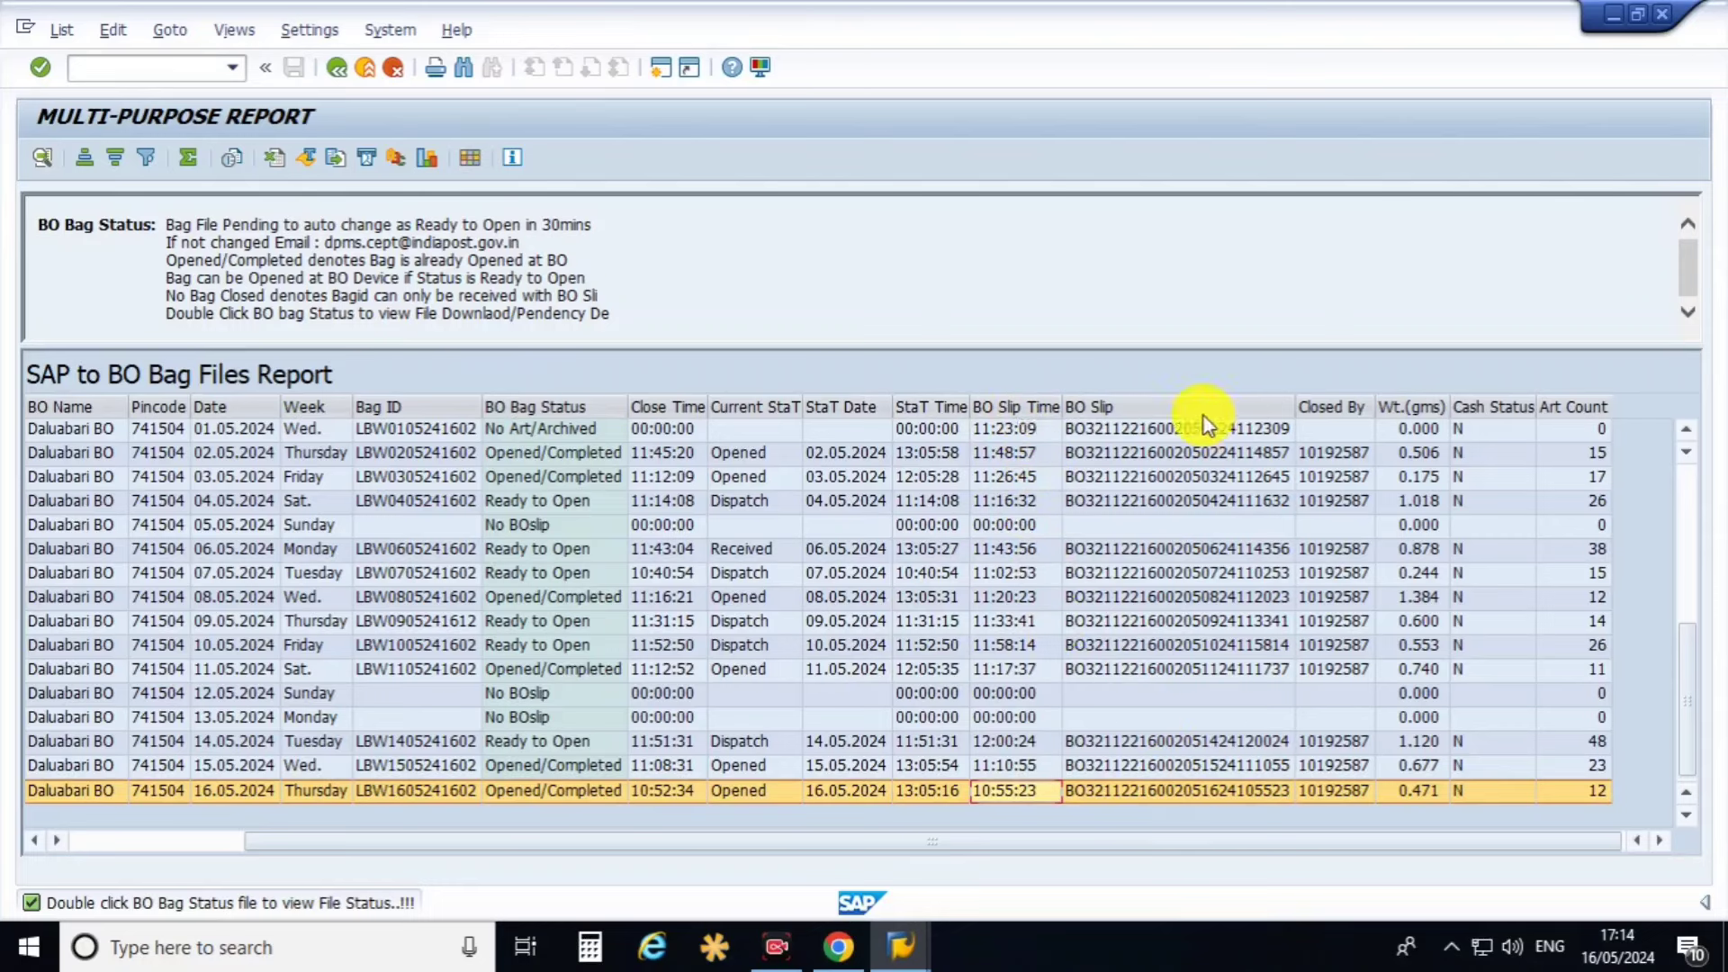
pyautogui.click(1246, 408)
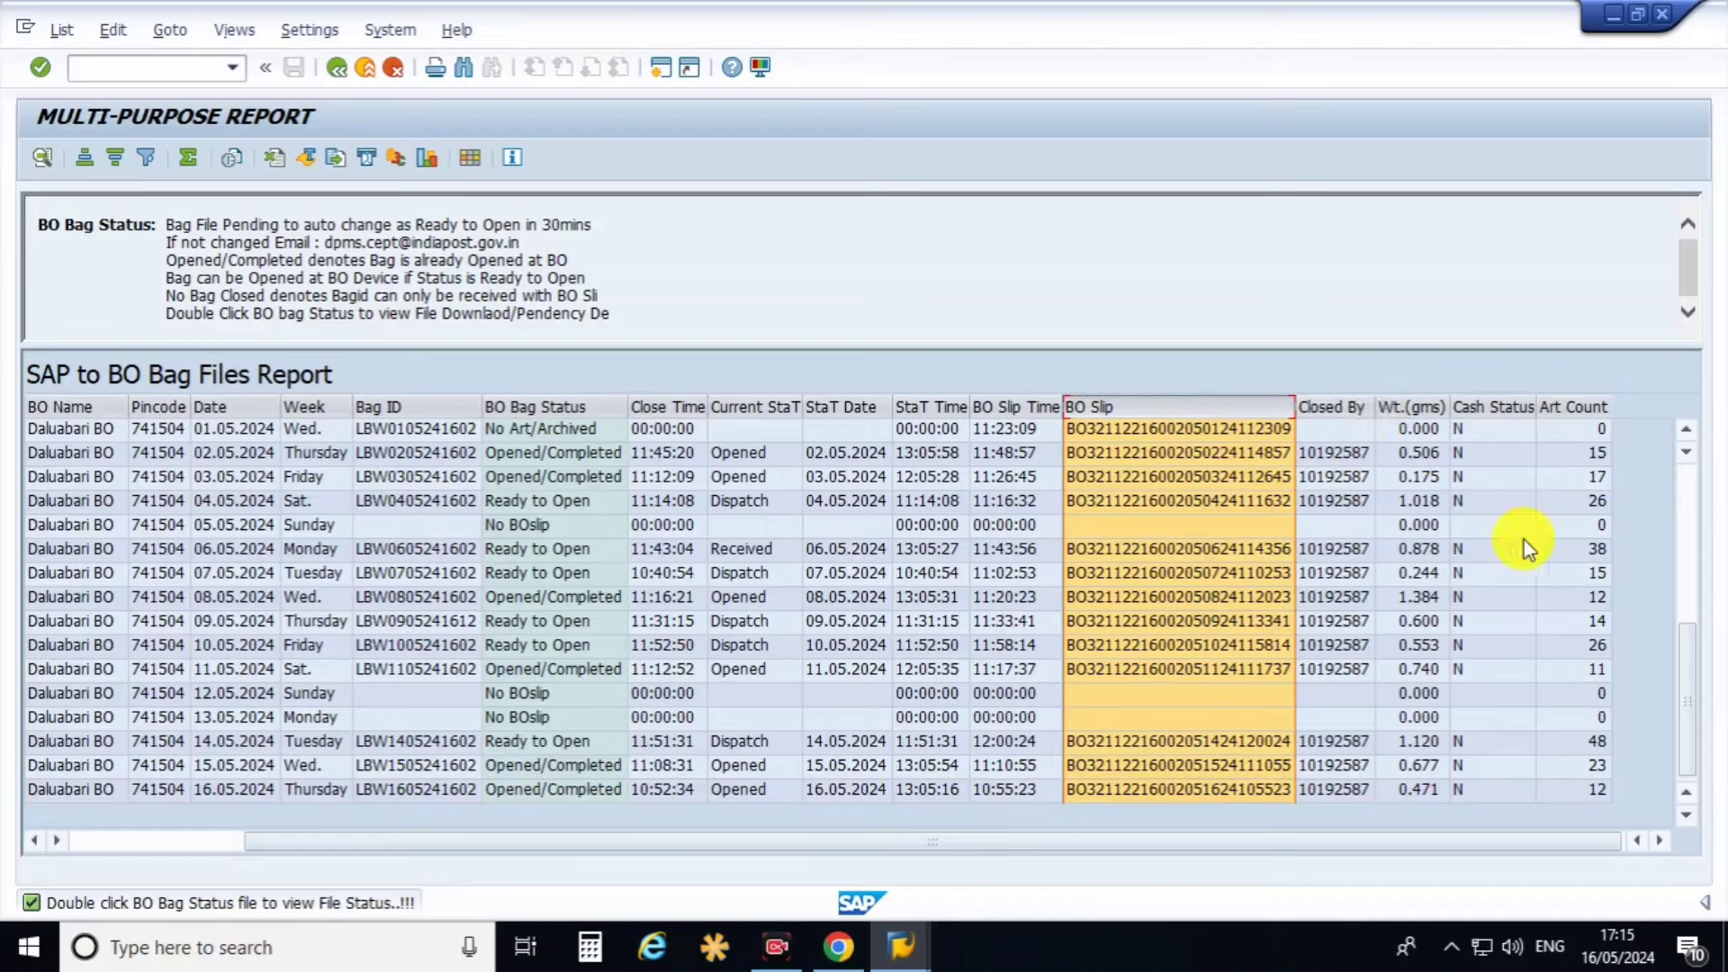
pyautogui.doubleClick(1600, 748)
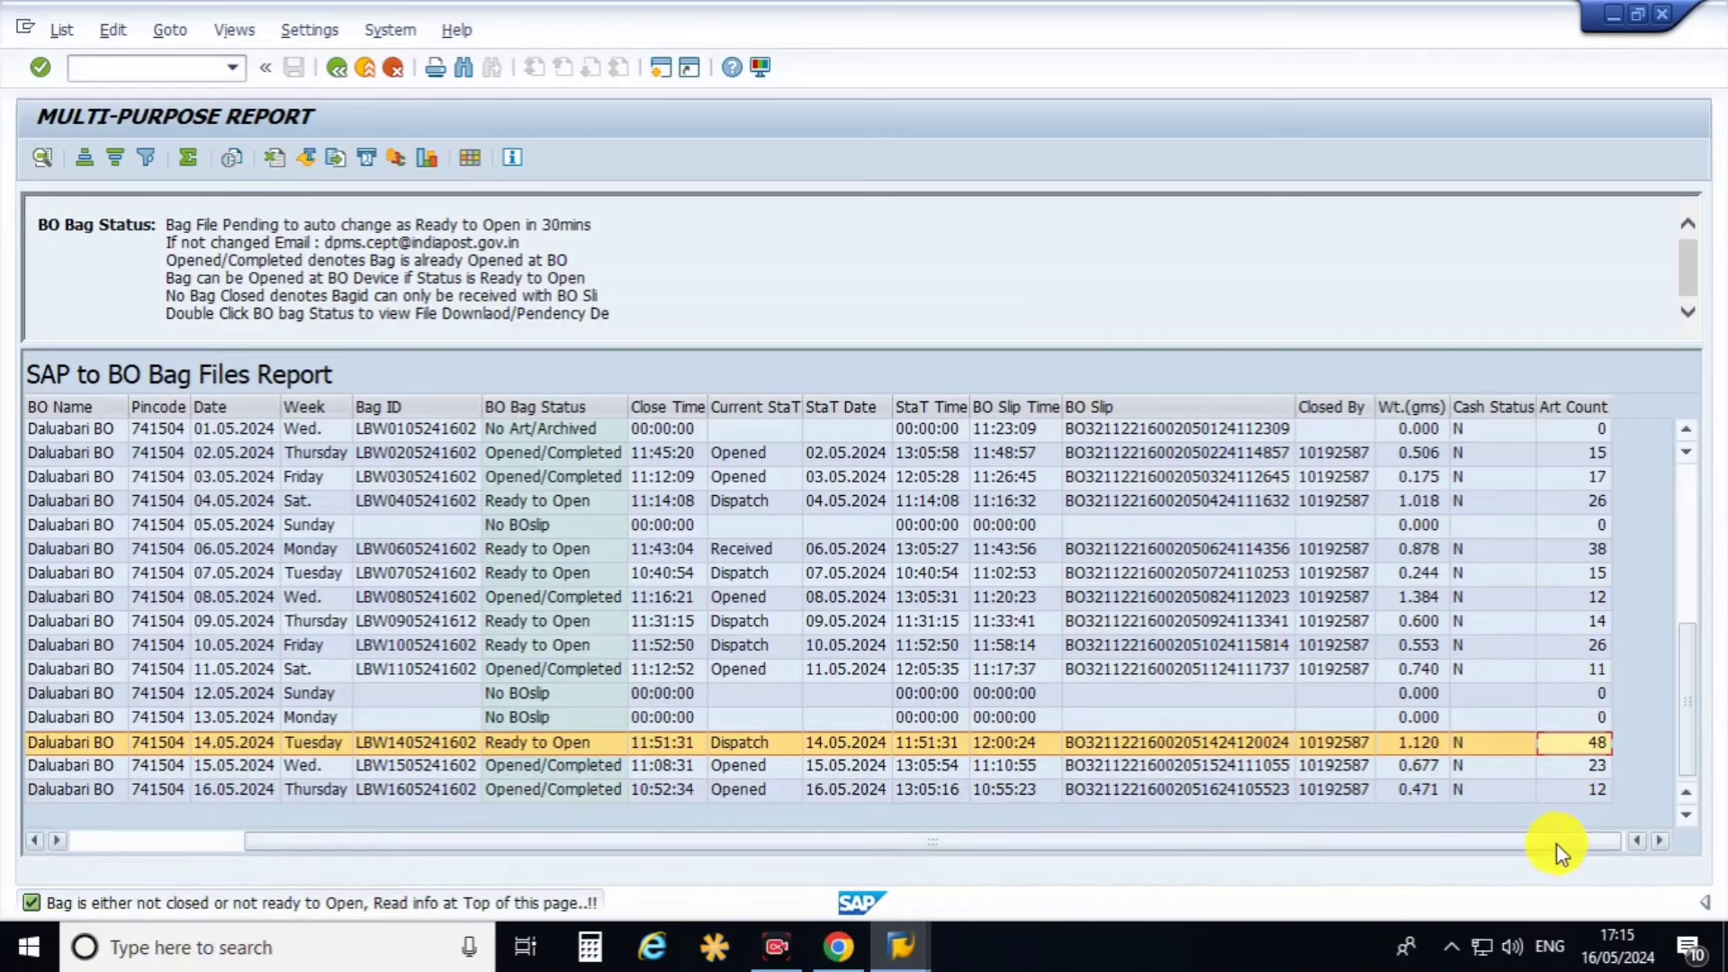
pyautogui.moveTo(1538, 840); pyautogui.dragTo(1234, 846)
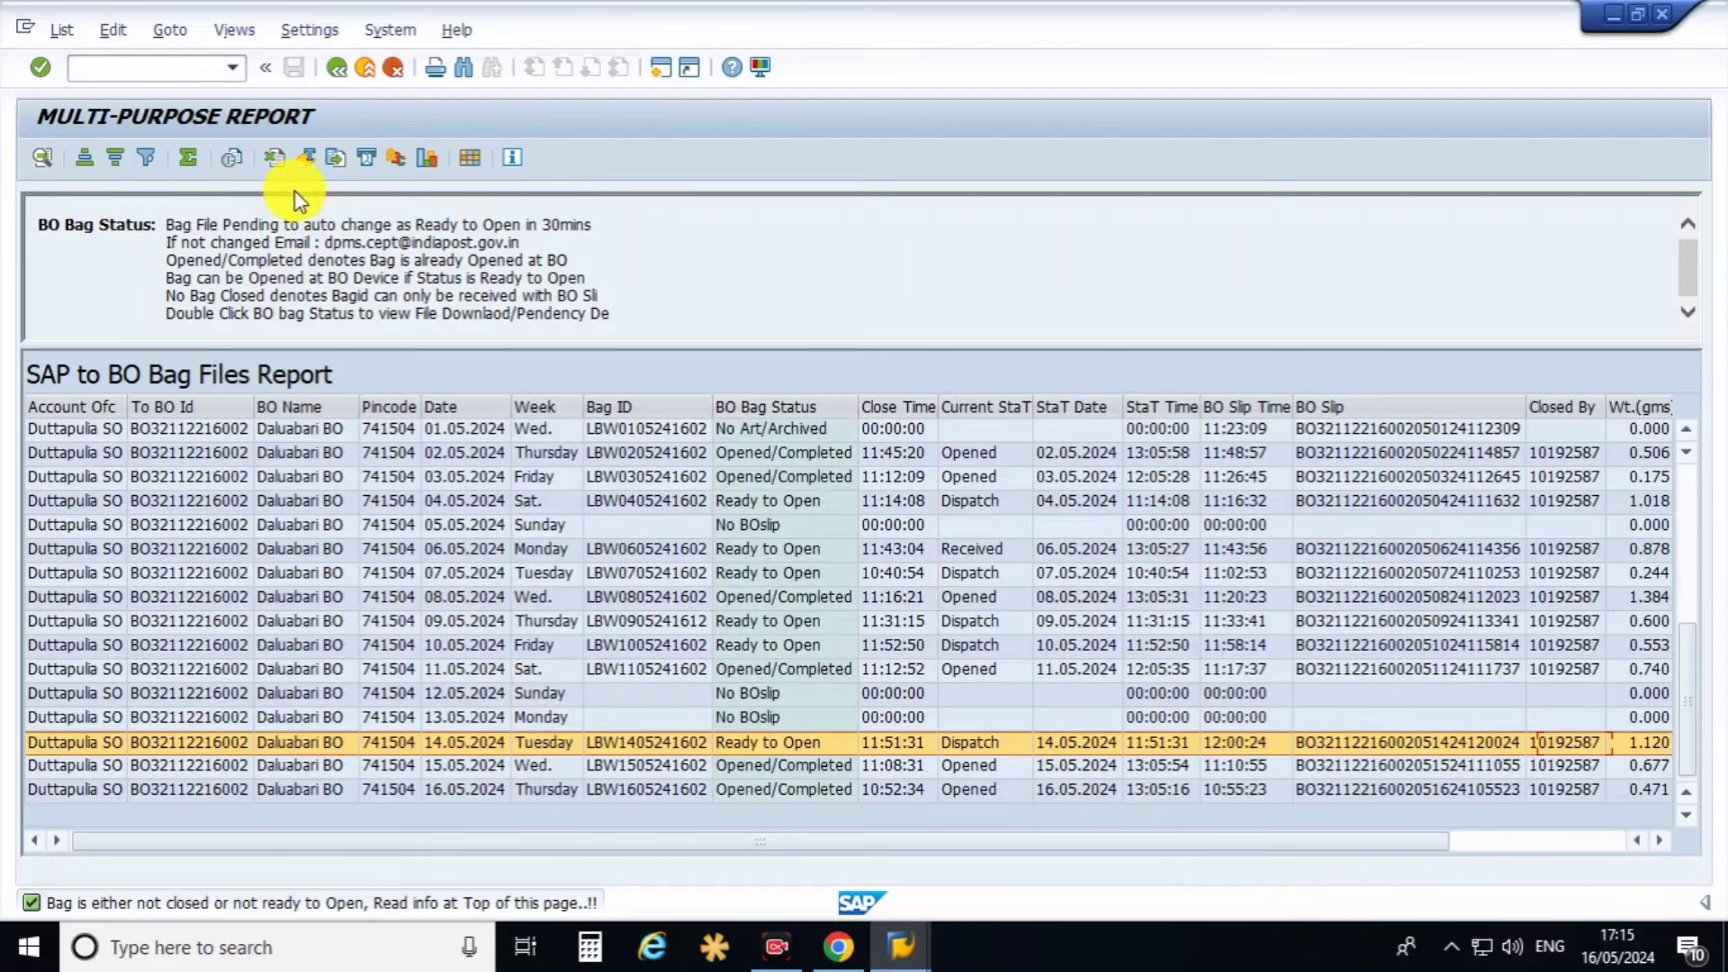
# Return to the selection screen and run the POS Recon Details report.
pyautogui.click(338, 71)
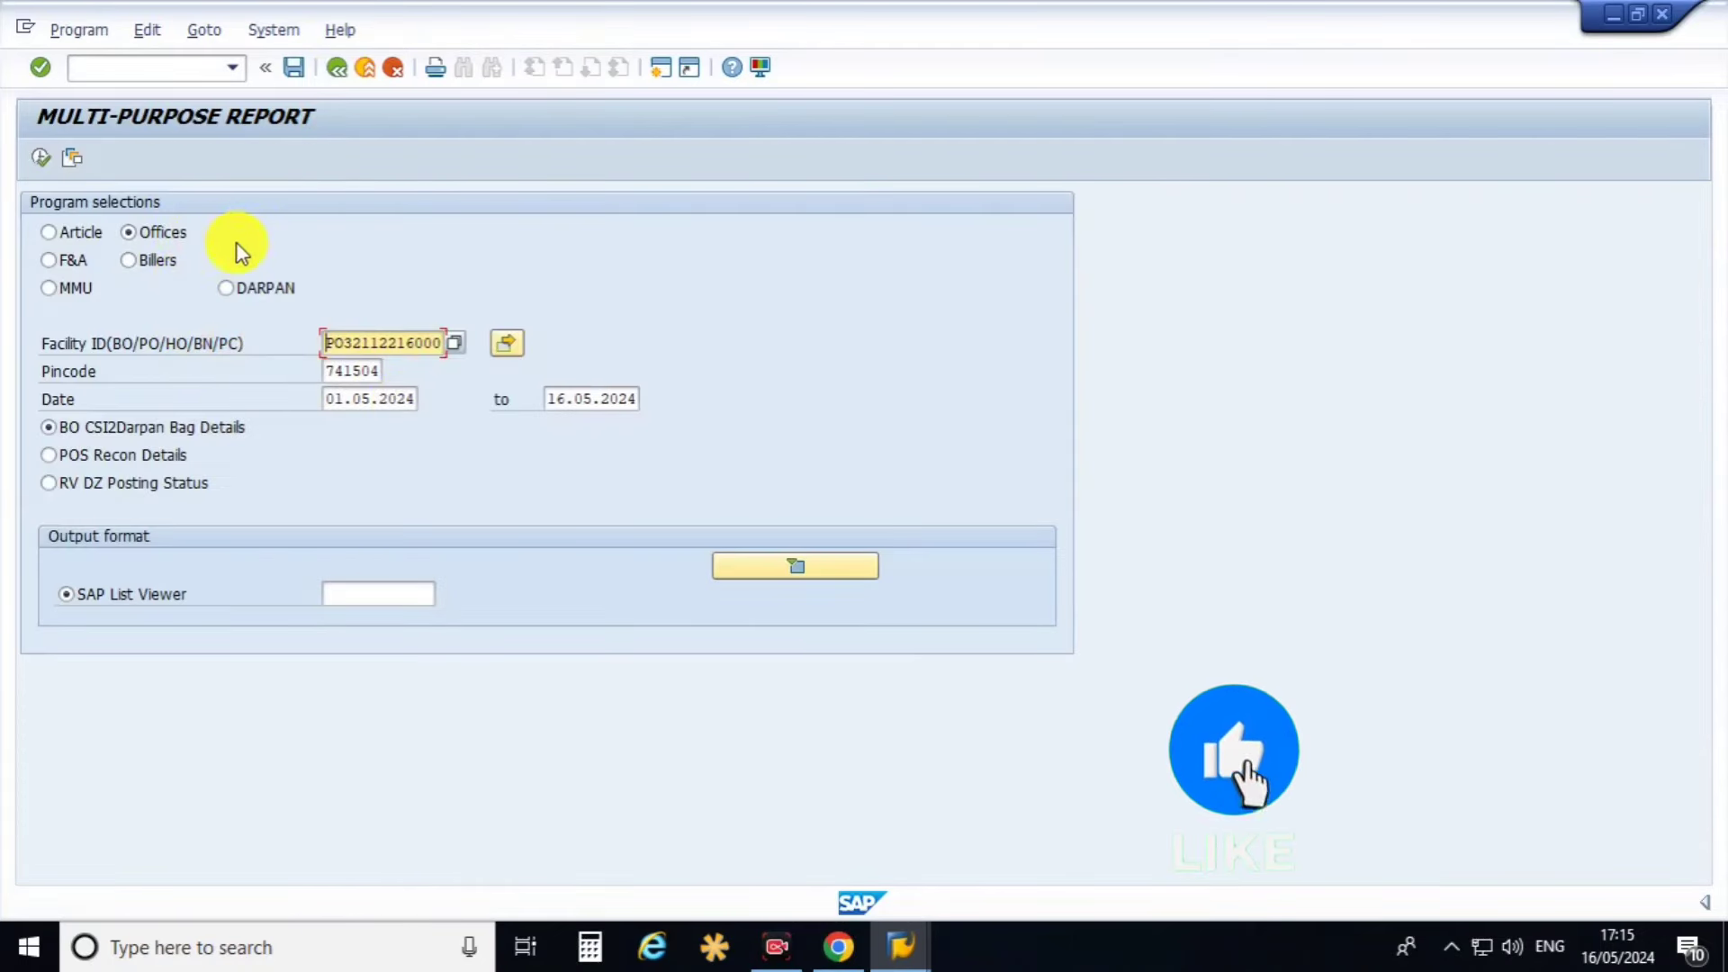
pyautogui.click(121, 457)
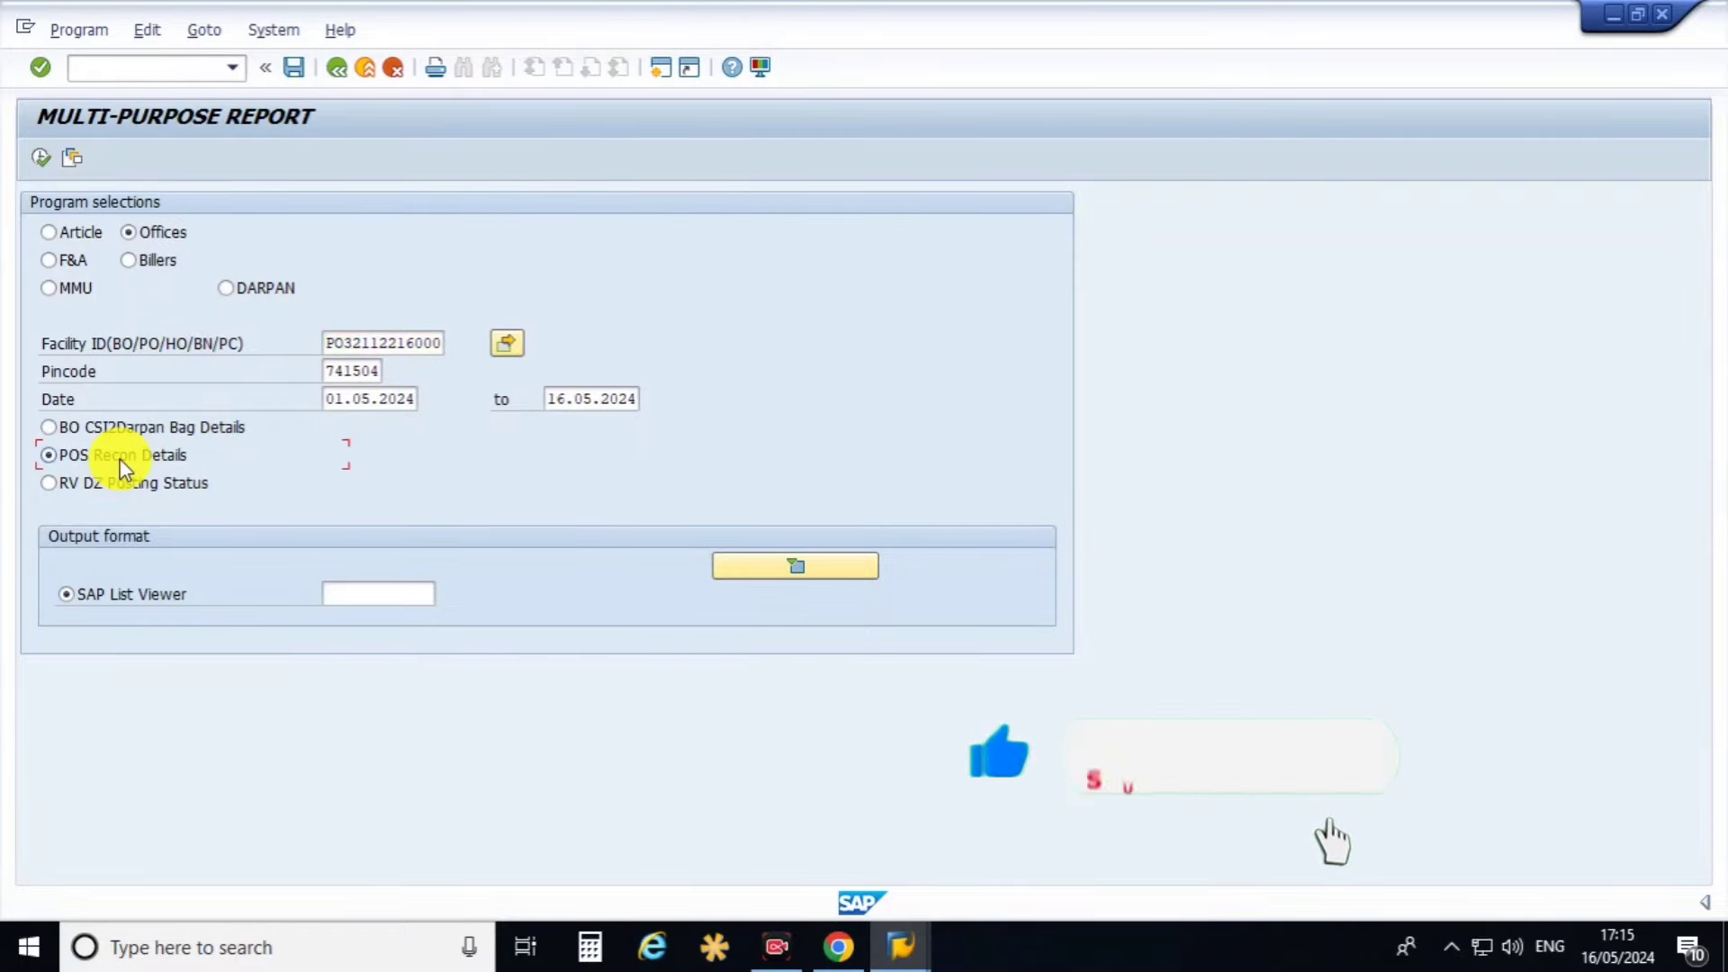
pyautogui.click(40, 158)
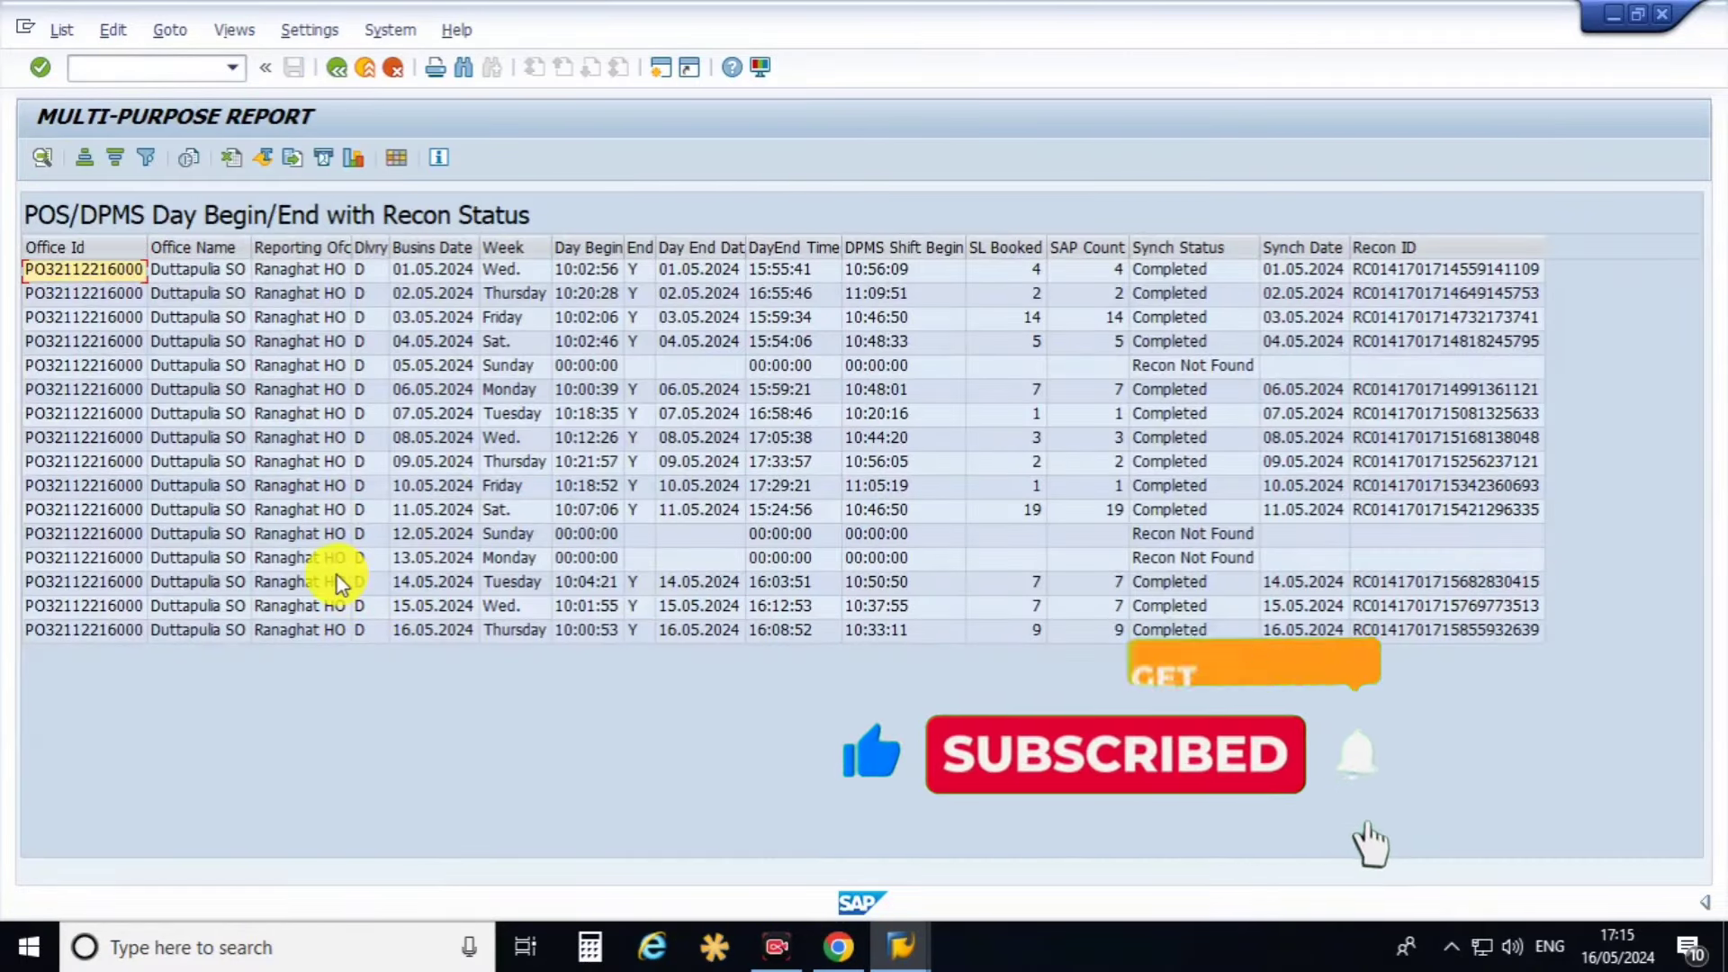
# Review the recon columns from Reporting Ofc and Busins Date through SAP Count and Synch Status.
pyautogui.click(581, 247)
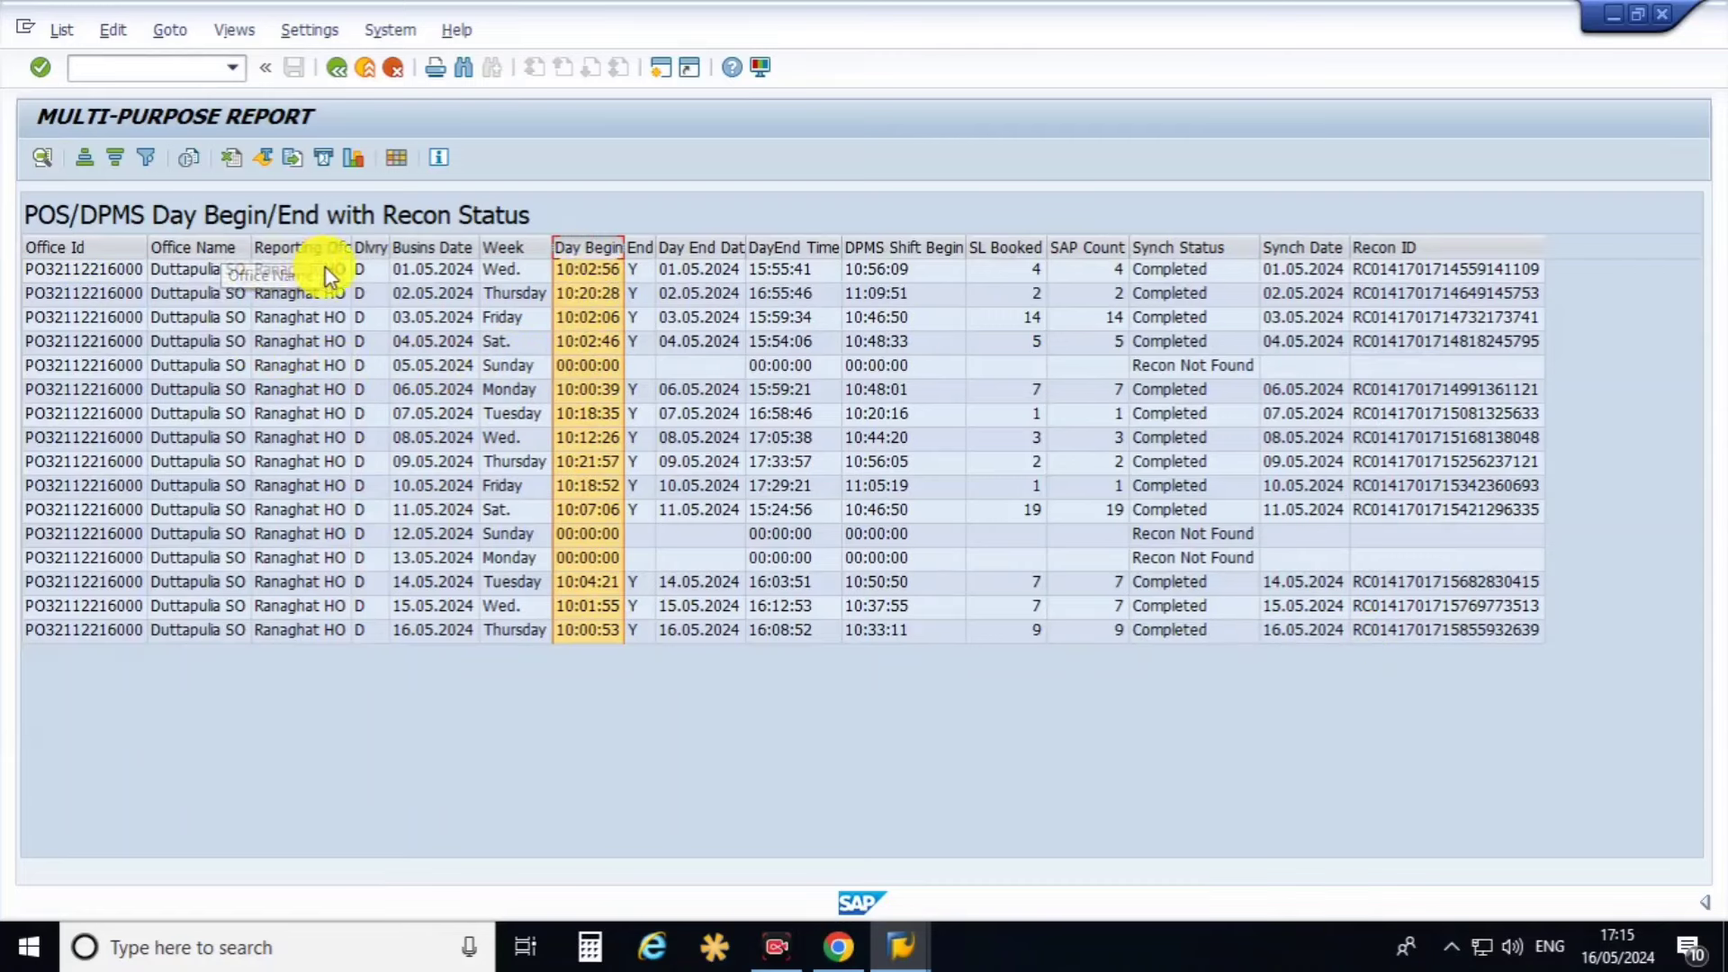
pyautogui.click(306, 247)
pyautogui.click(432, 249)
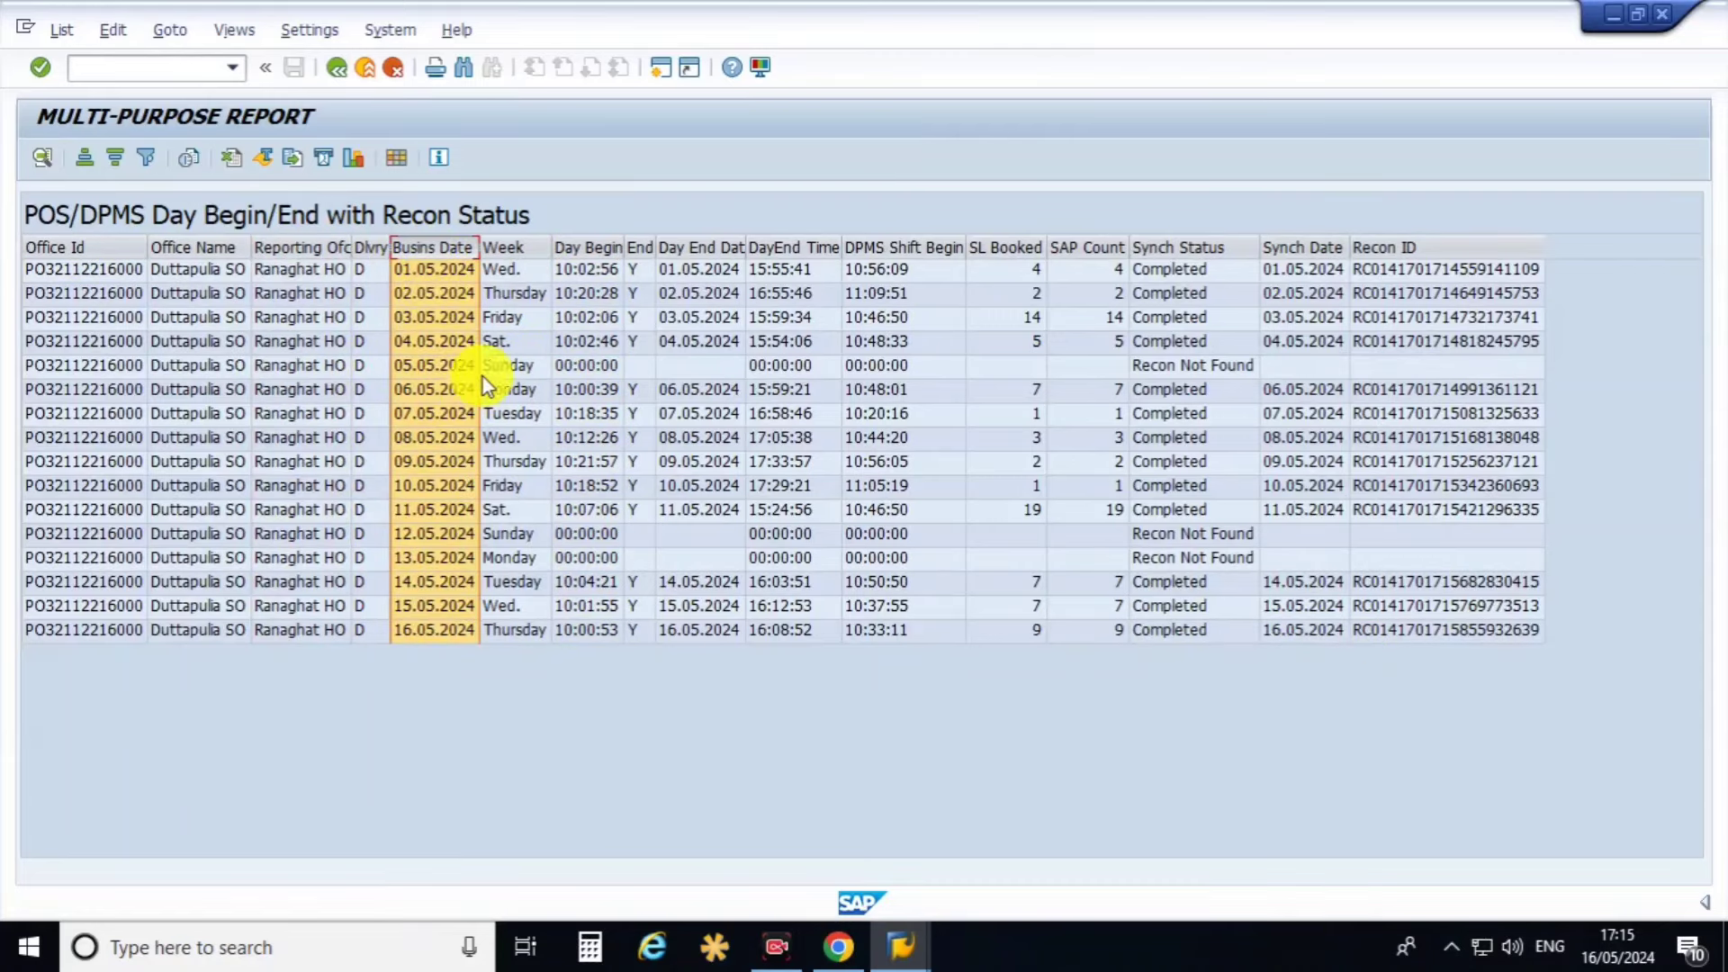
pyautogui.click(580, 247)
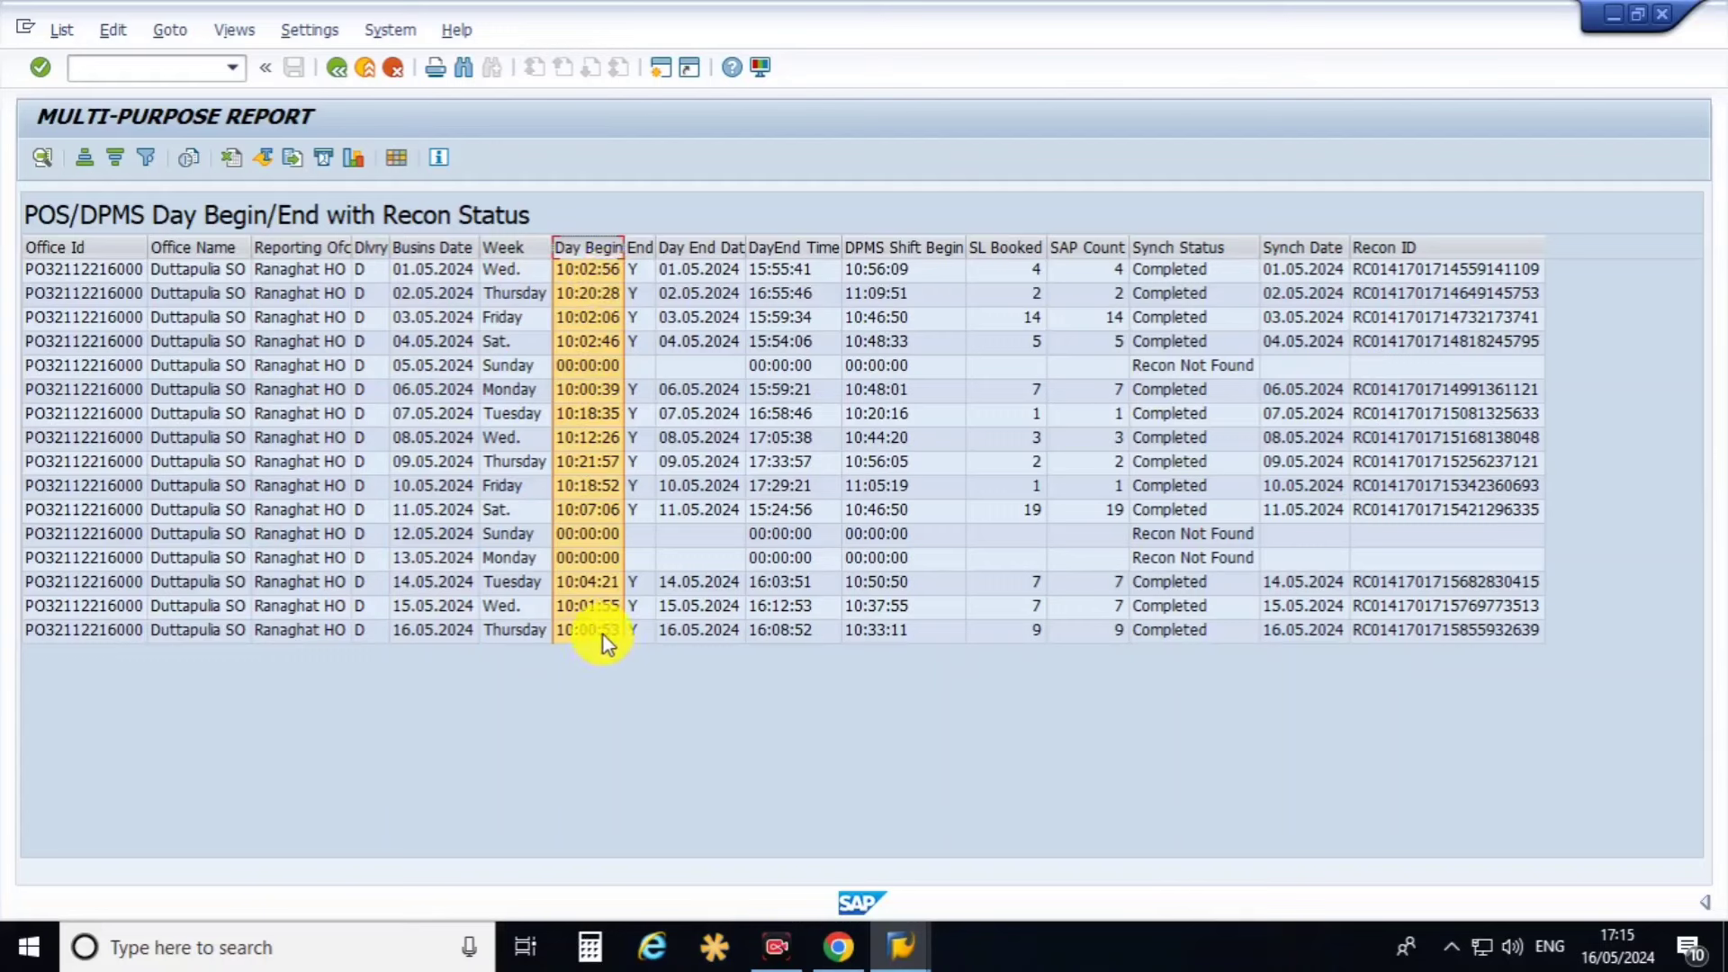
pyautogui.click(702, 248)
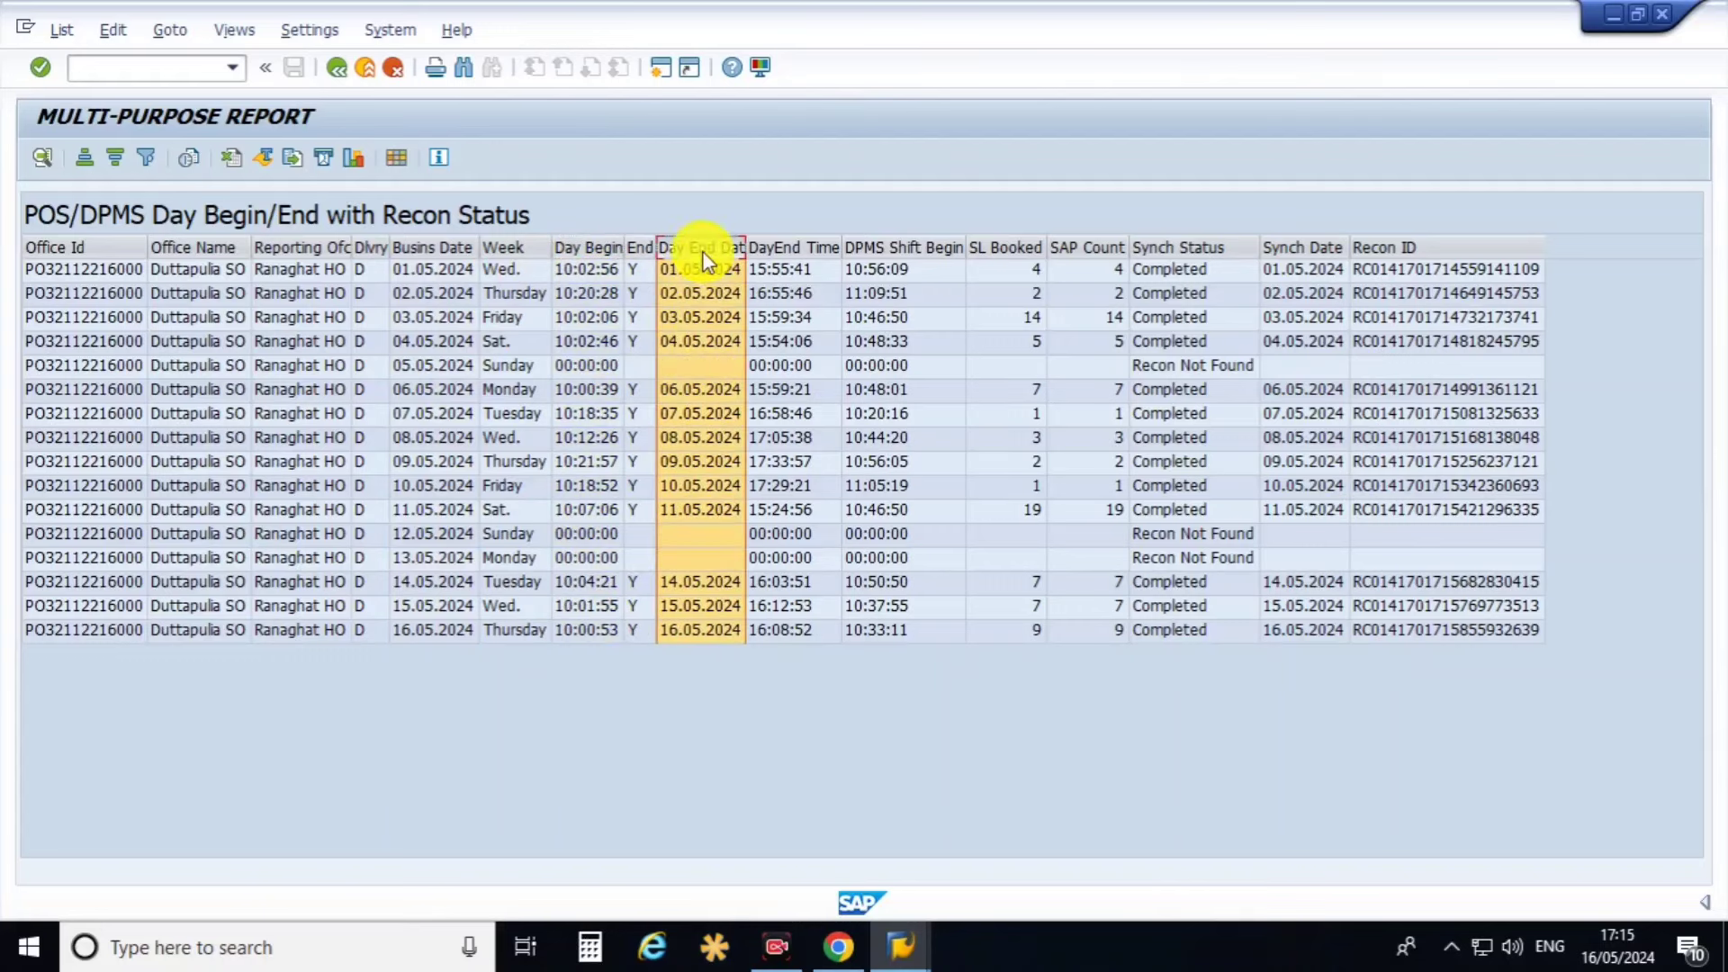
pyautogui.click(776, 247)
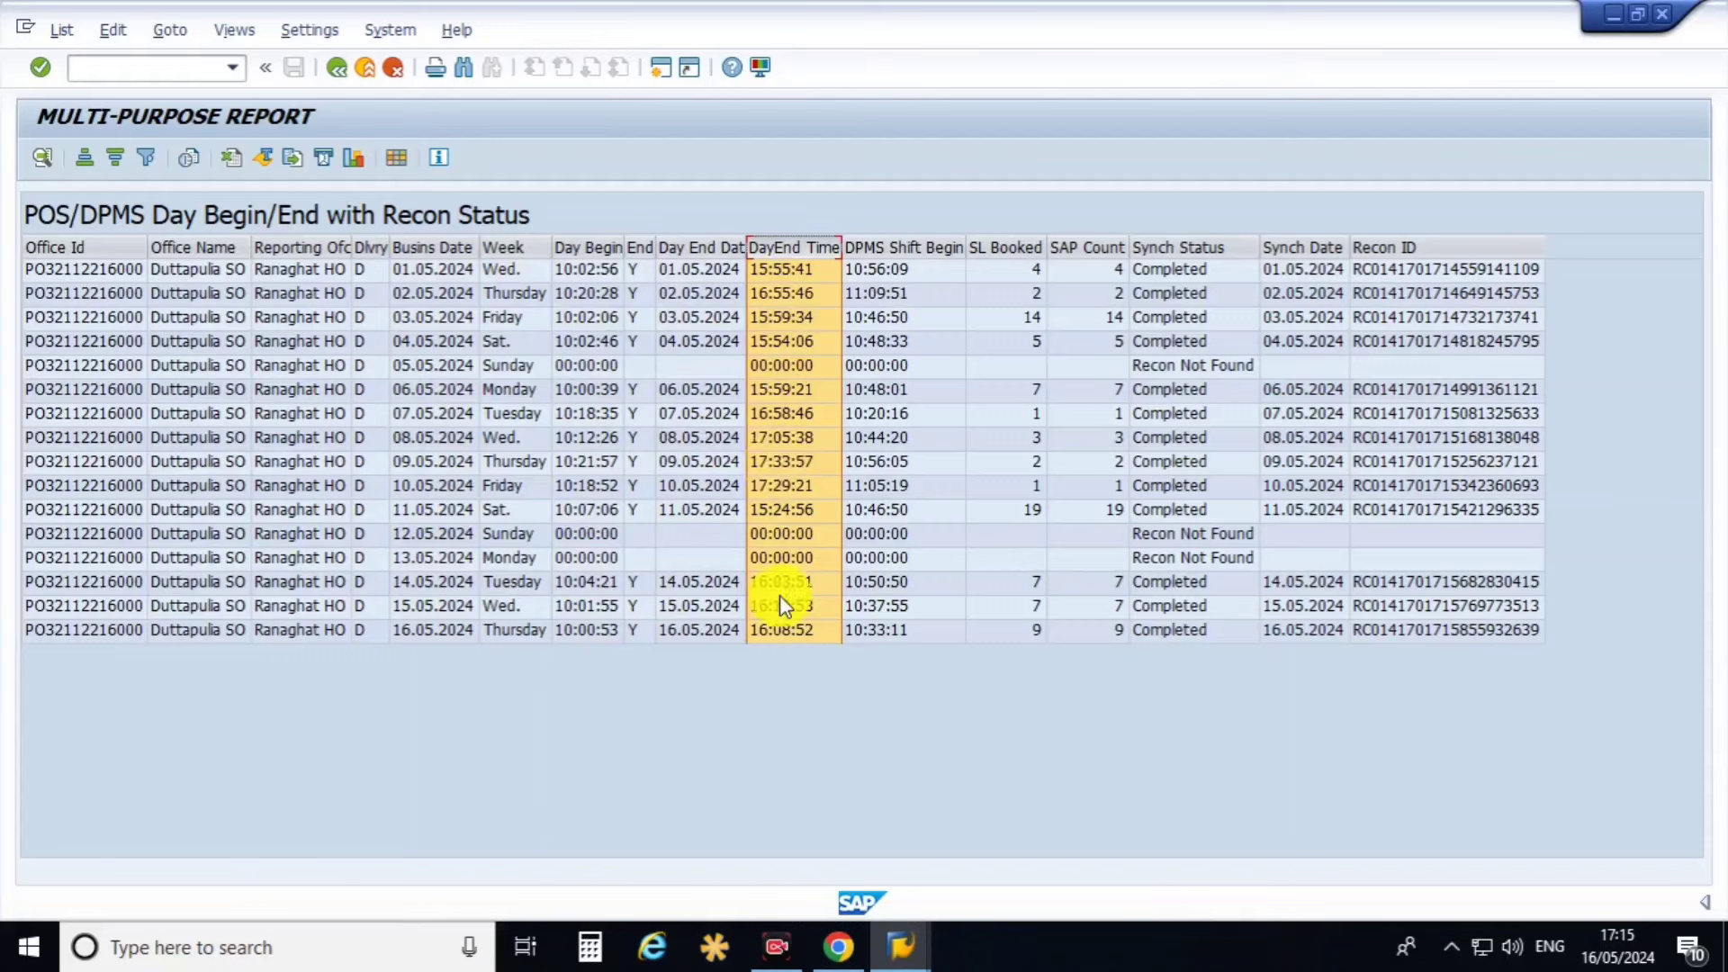
pyautogui.click(903, 247)
pyautogui.click(1005, 248)
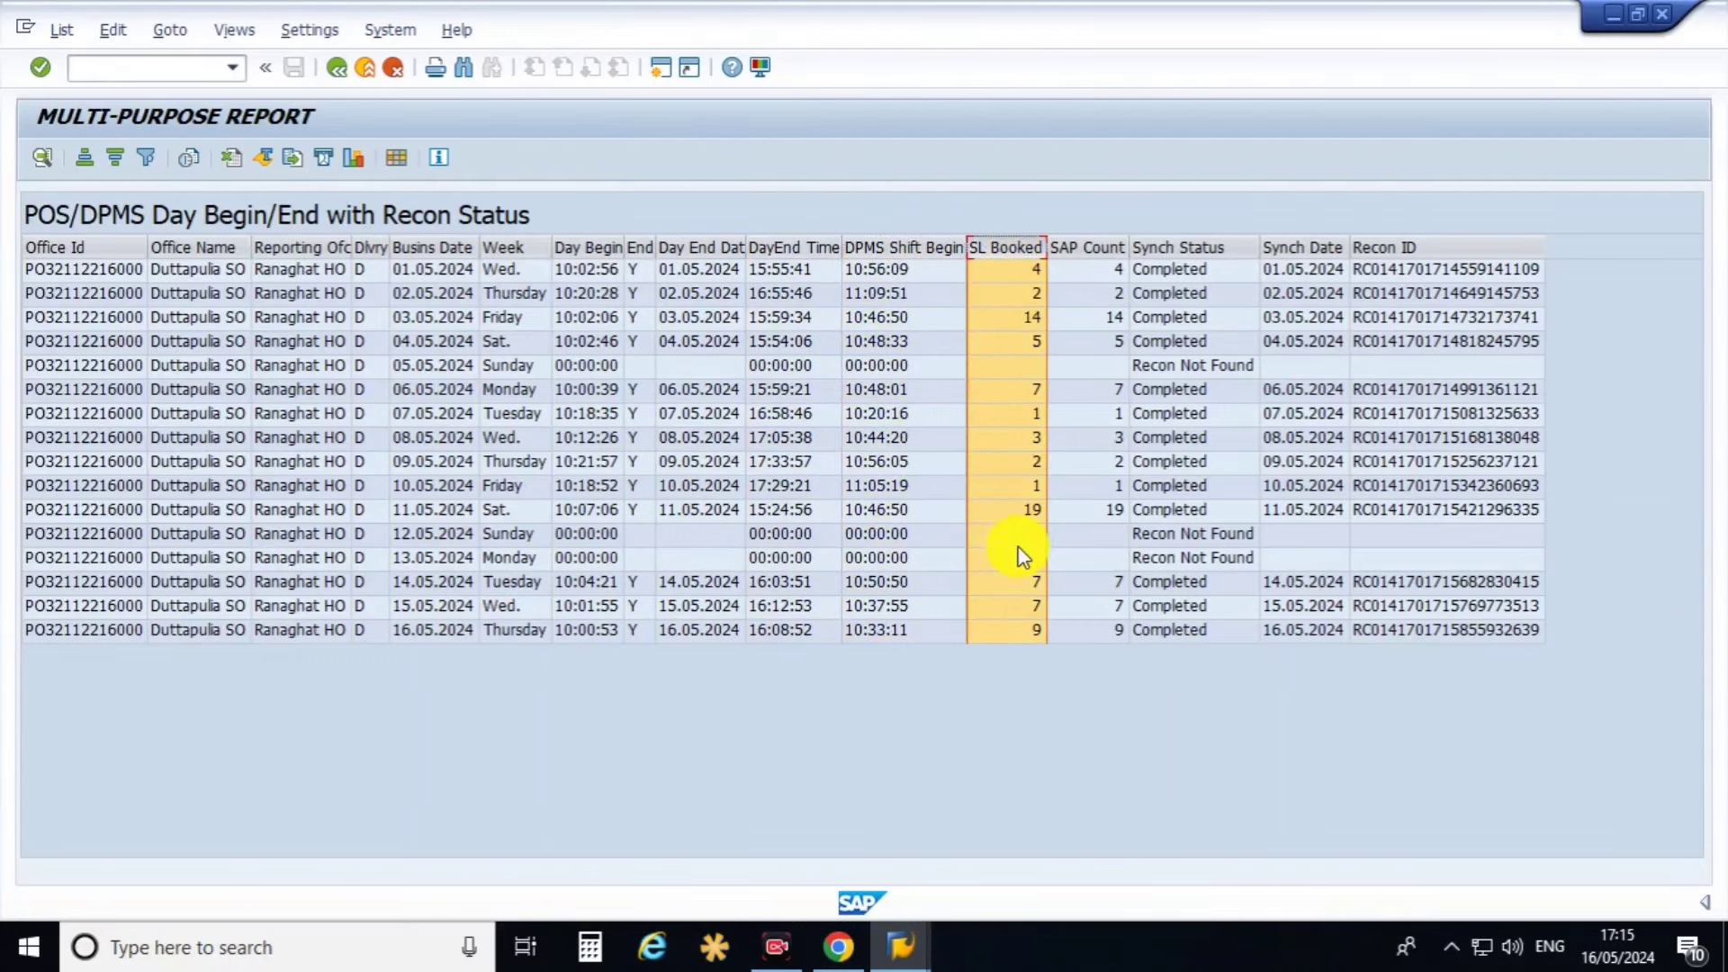
pyautogui.click(1093, 248)
pyautogui.click(1170, 250)
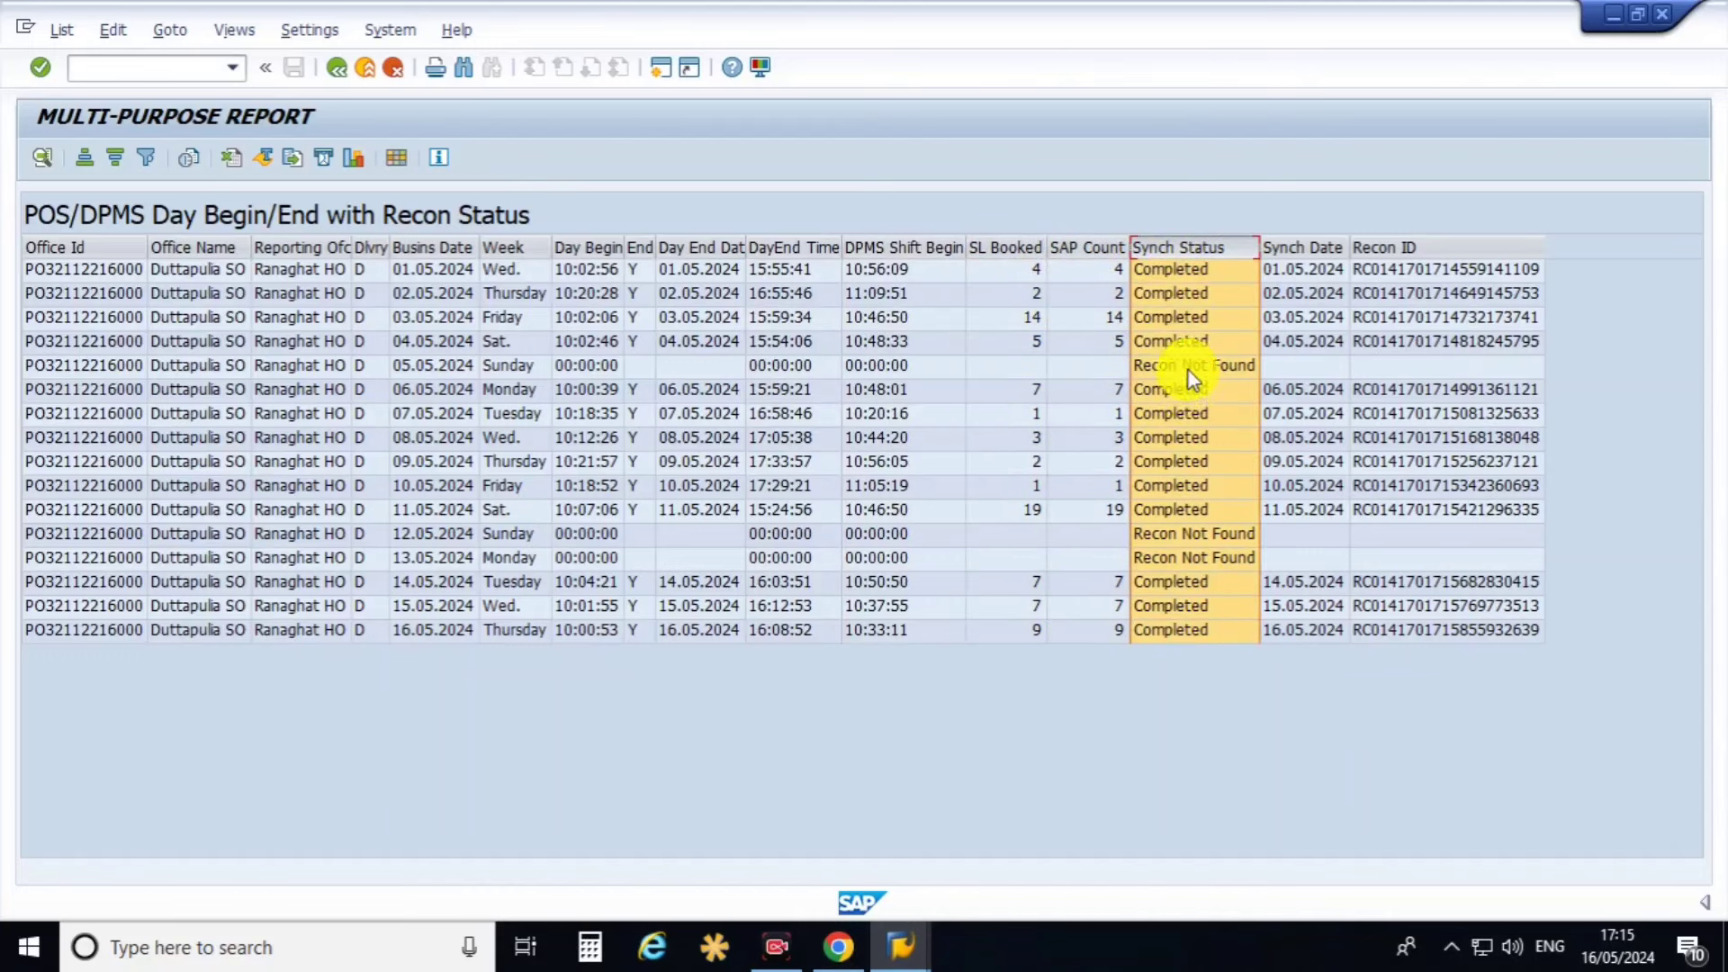
# Check the 05.05.2024 Recon Not Found and 16.05.2024 rows with Synch Date and Recon ID, then go back.
pyautogui.click(1186, 367)
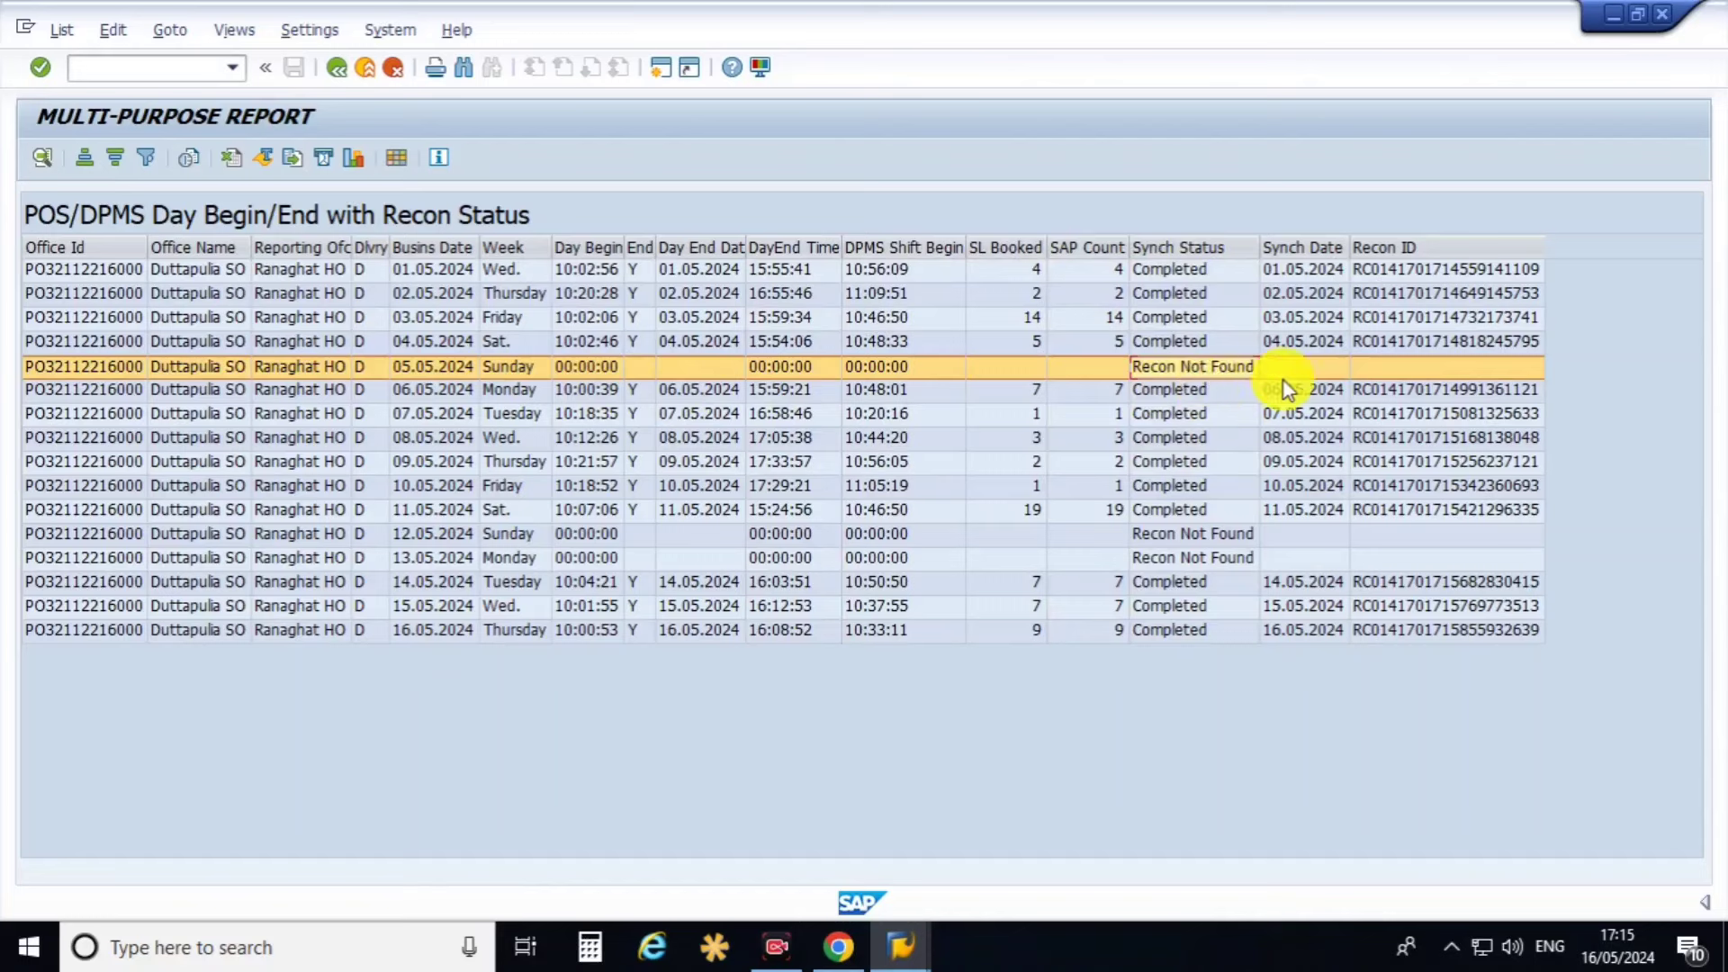
pyautogui.click(1321, 254)
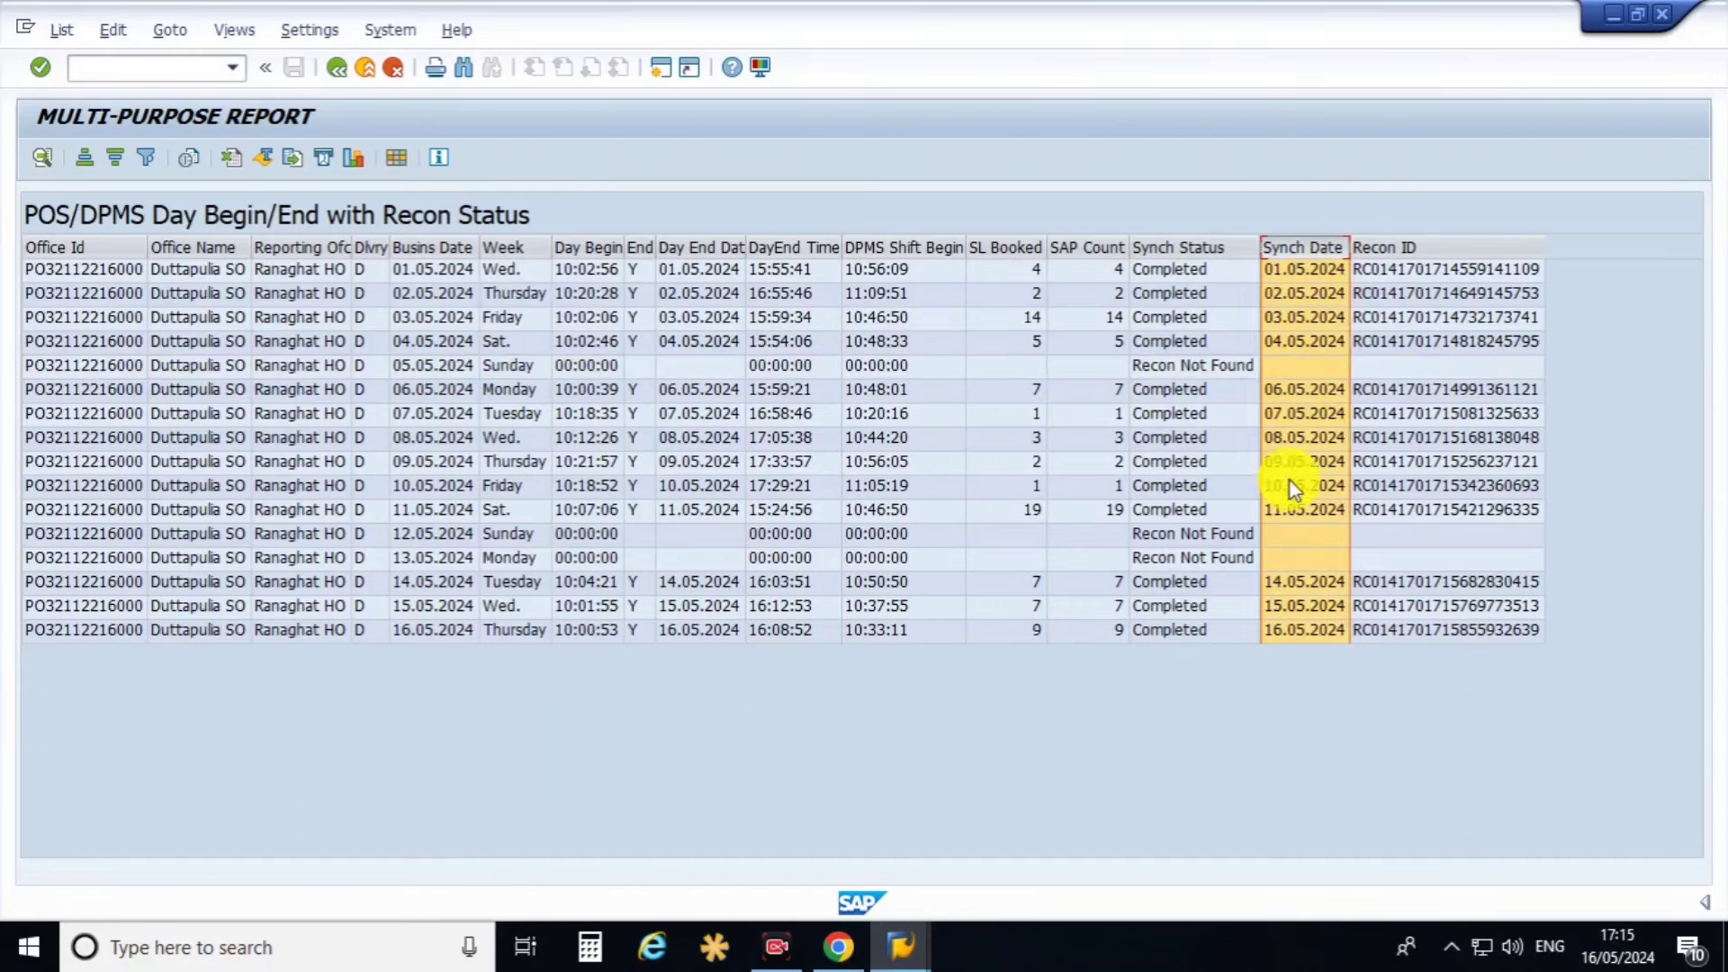
pyautogui.click(456, 633)
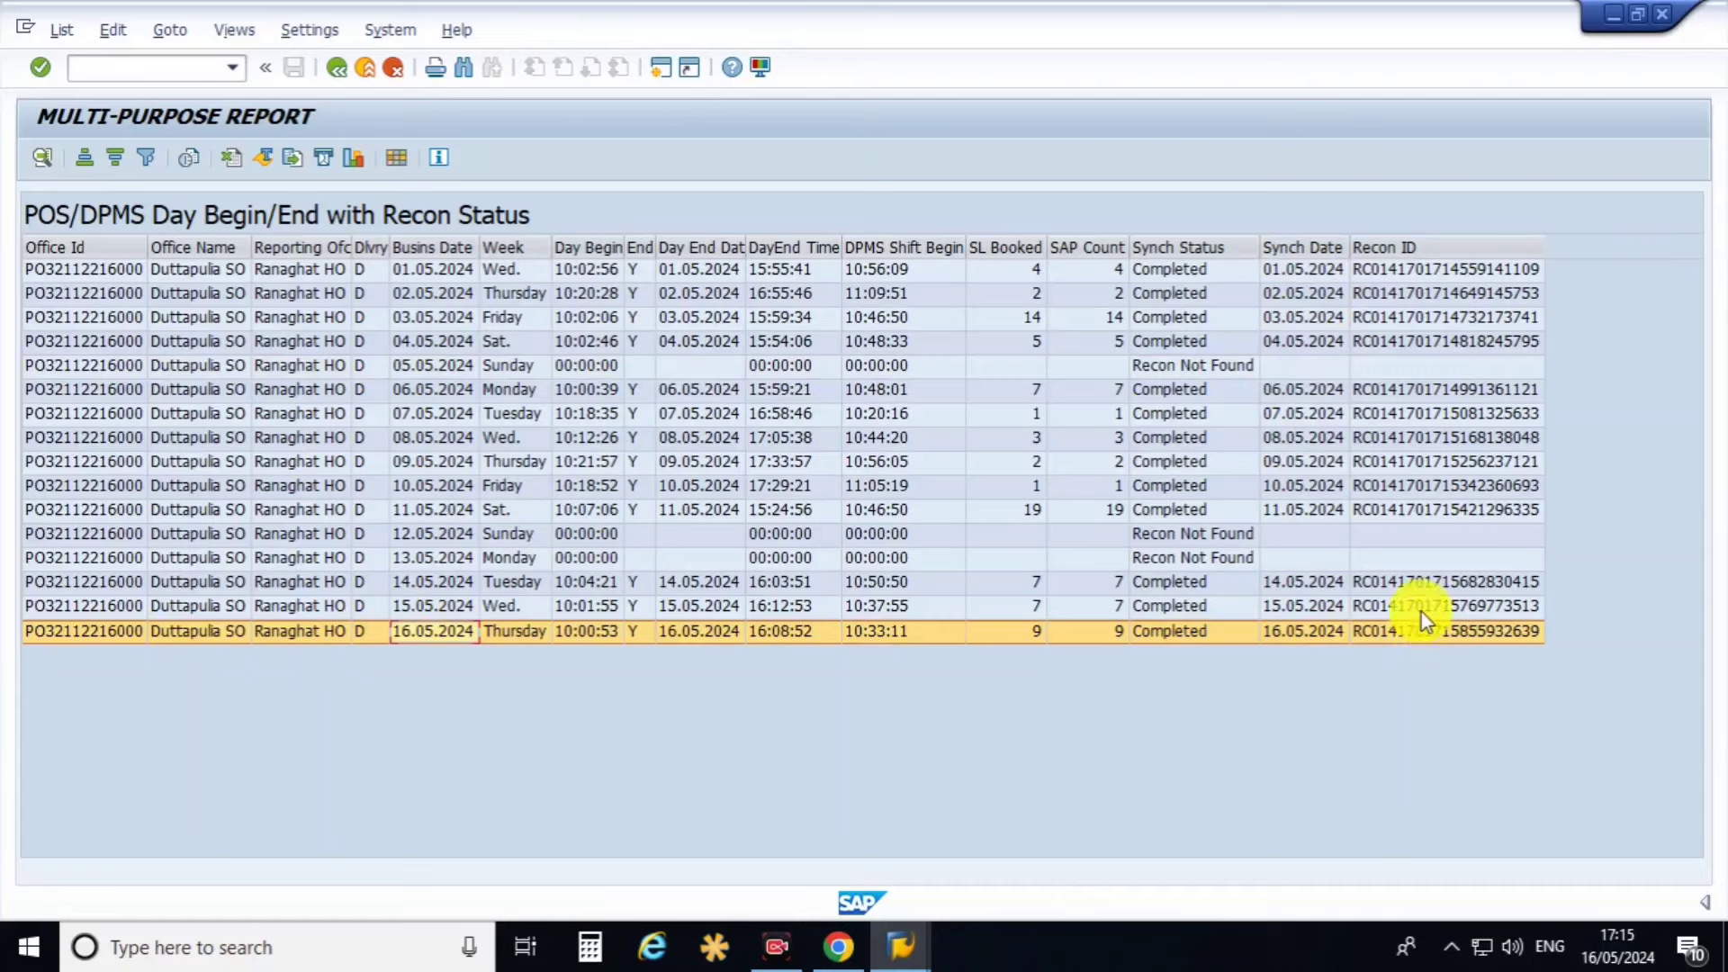
pyautogui.click(1413, 248)
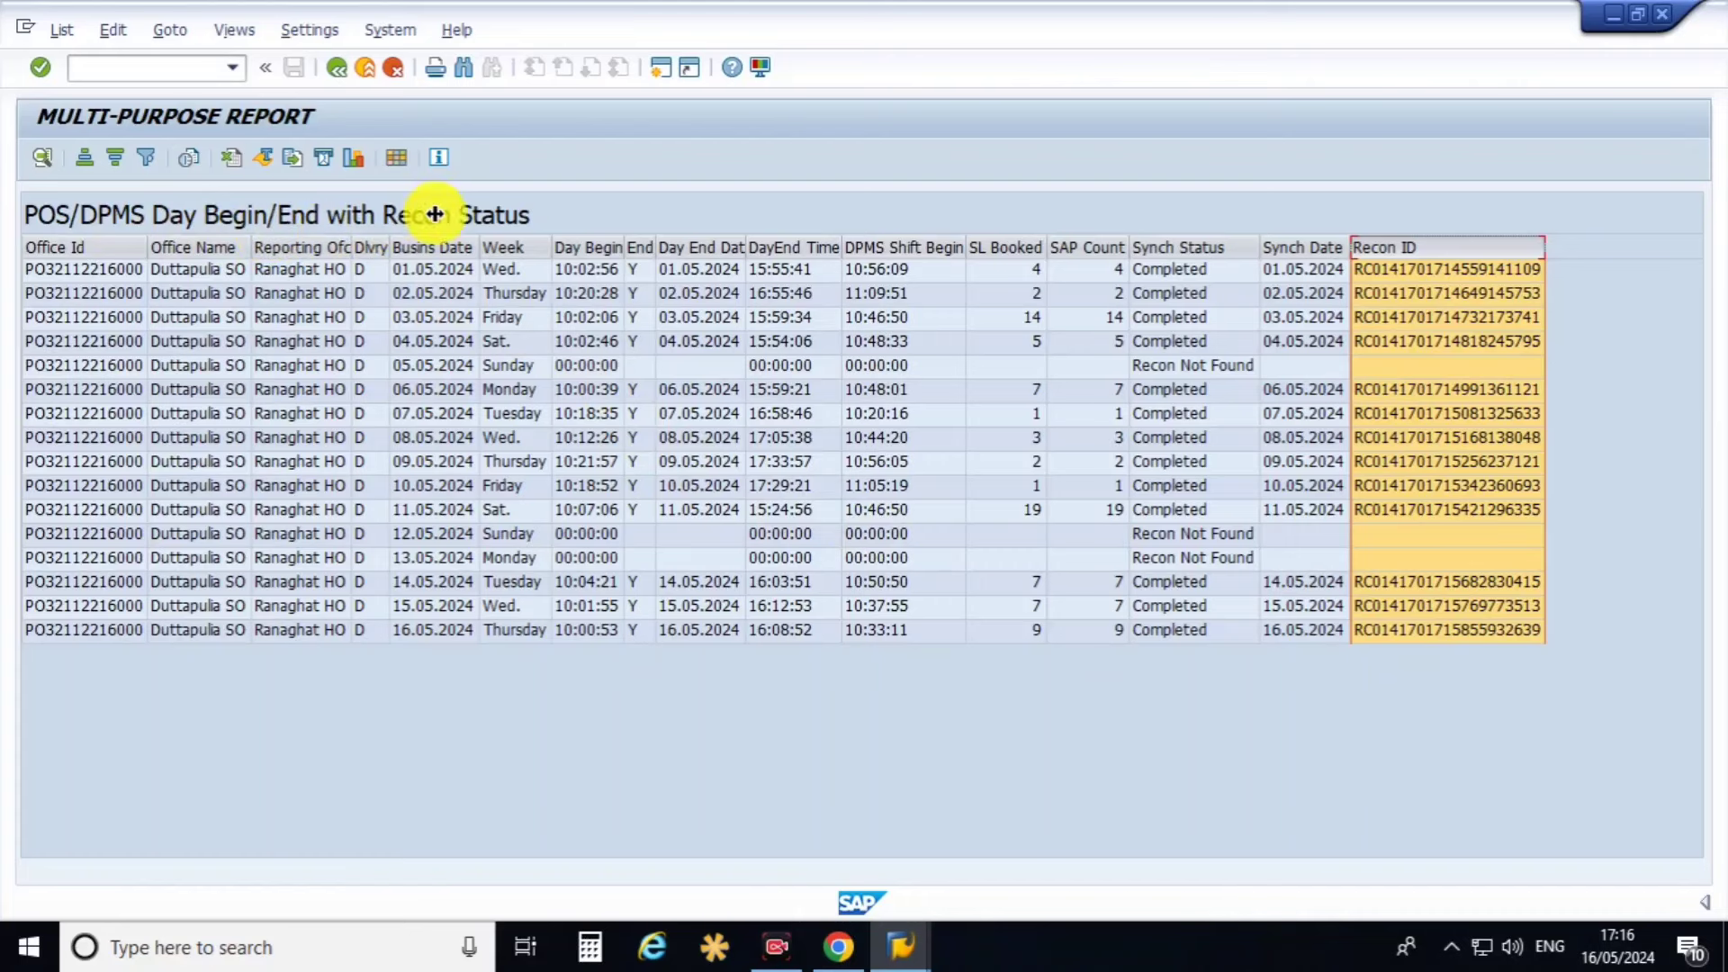
pyautogui.click(338, 76)
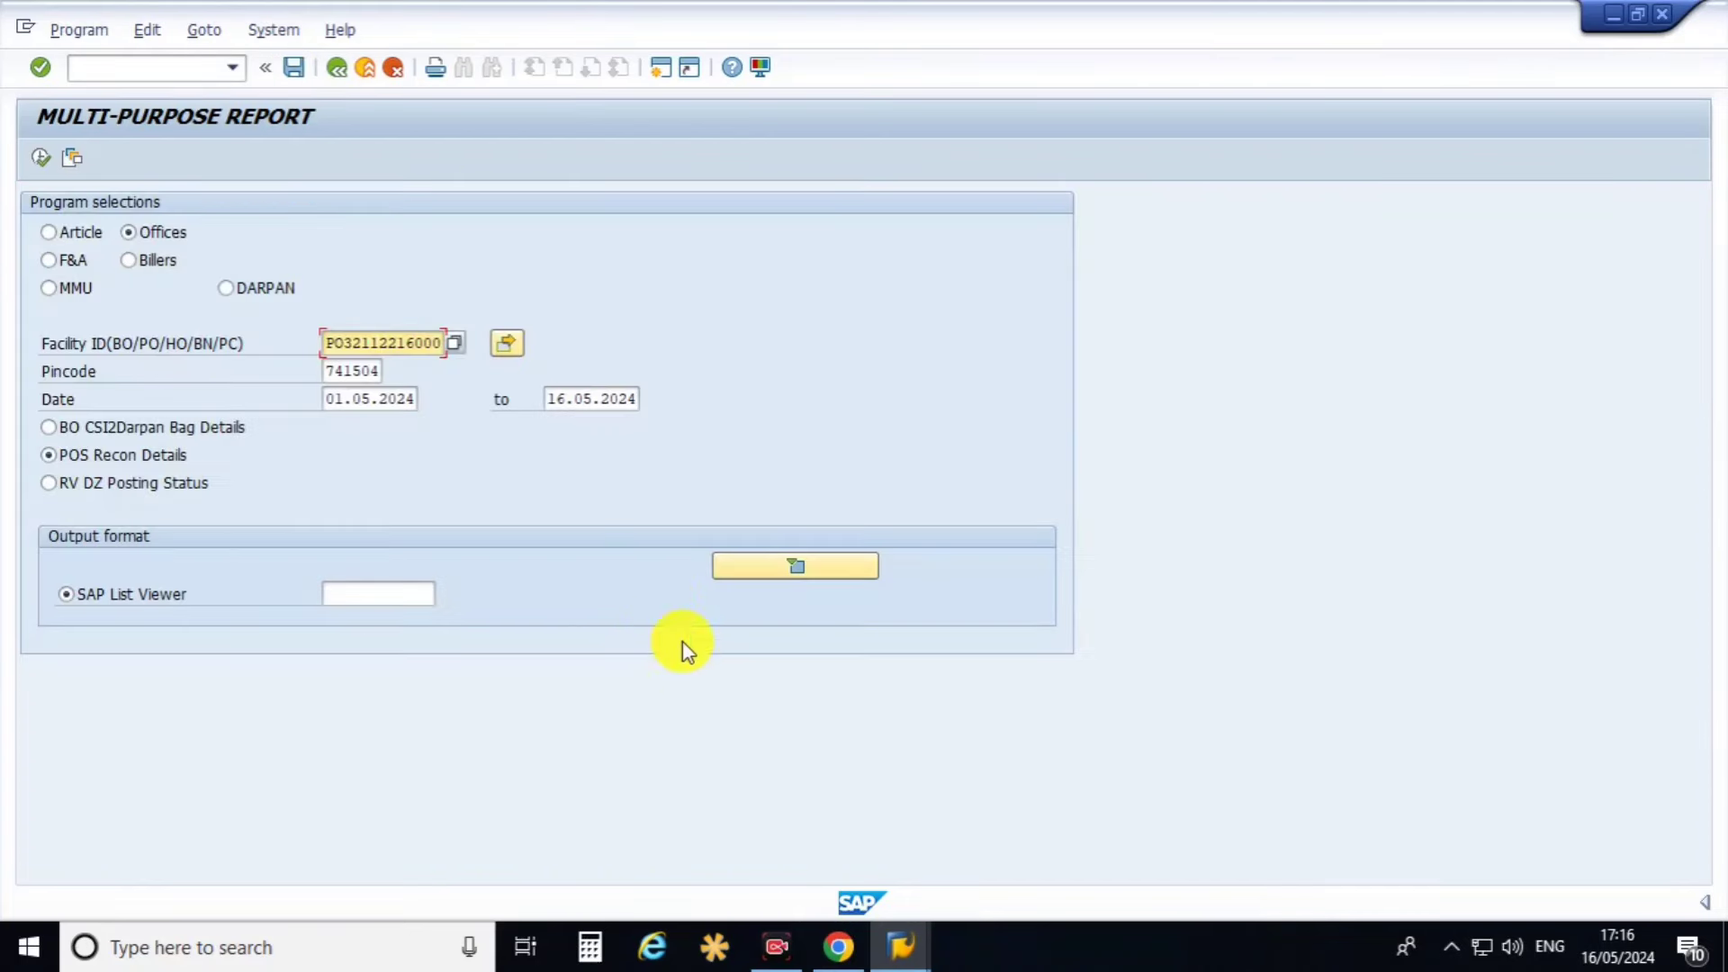
# Run RV DZ Posting Status and inspect the PARCEL, SP_INLAND 215.00 and AADHAR_UPDATE_FEE 85.00 rows.
pyautogui.click(134, 484)
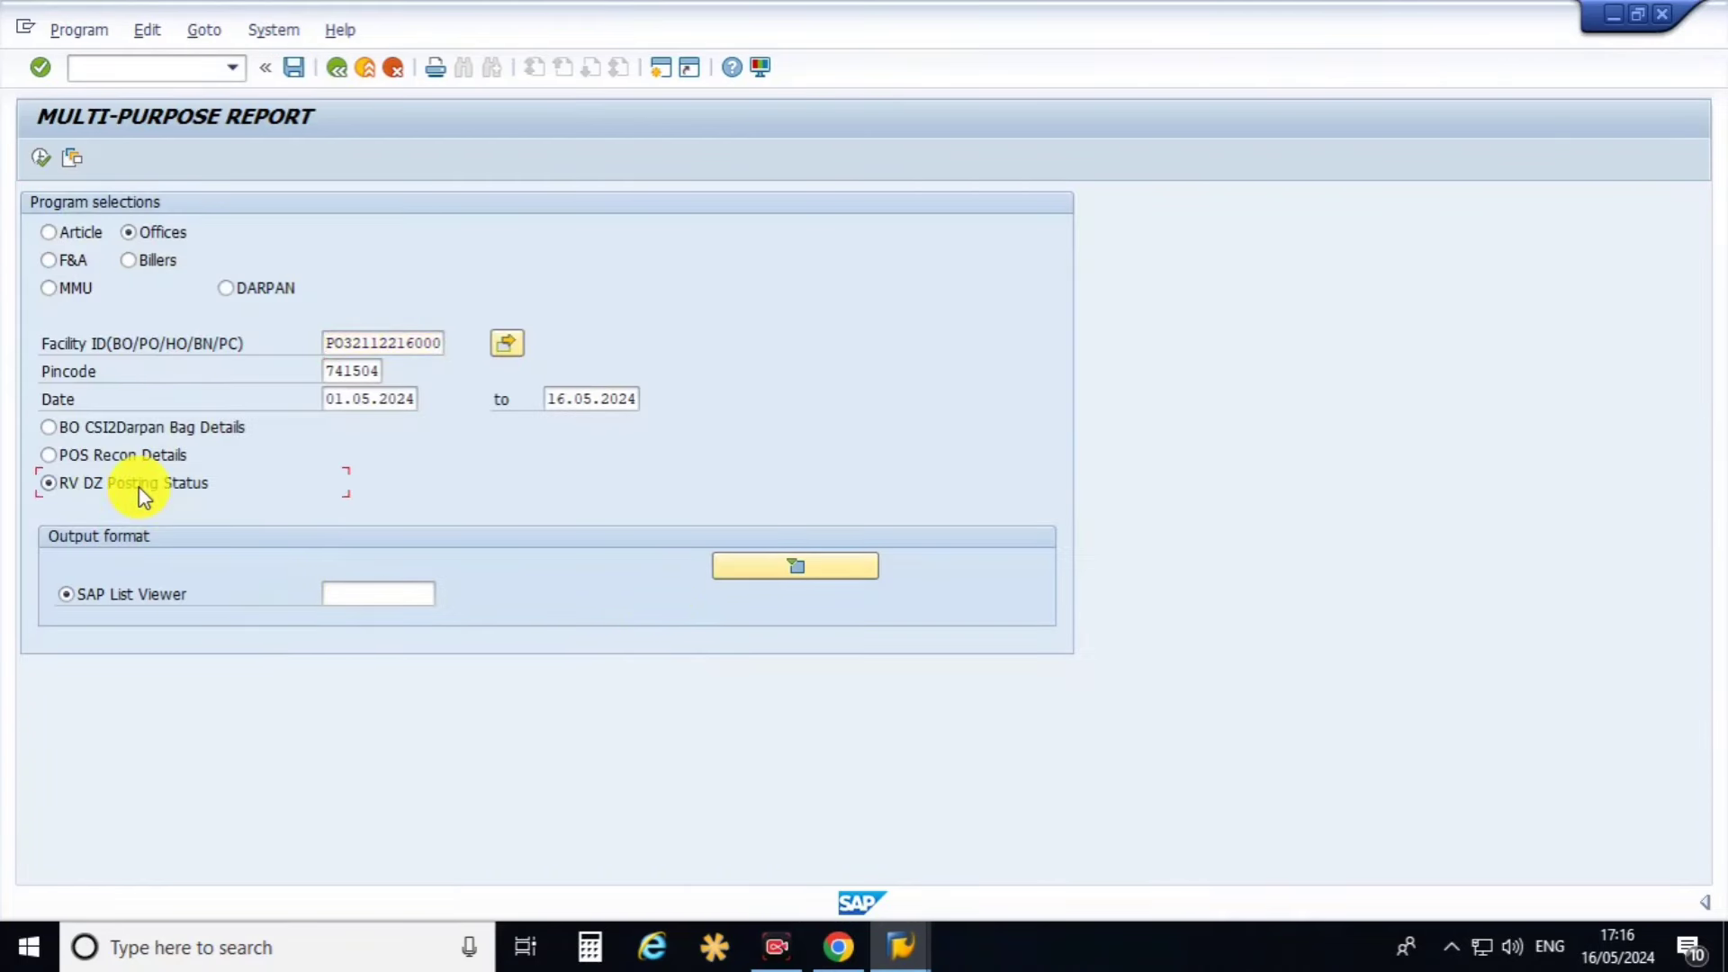
pyautogui.click(41, 158)
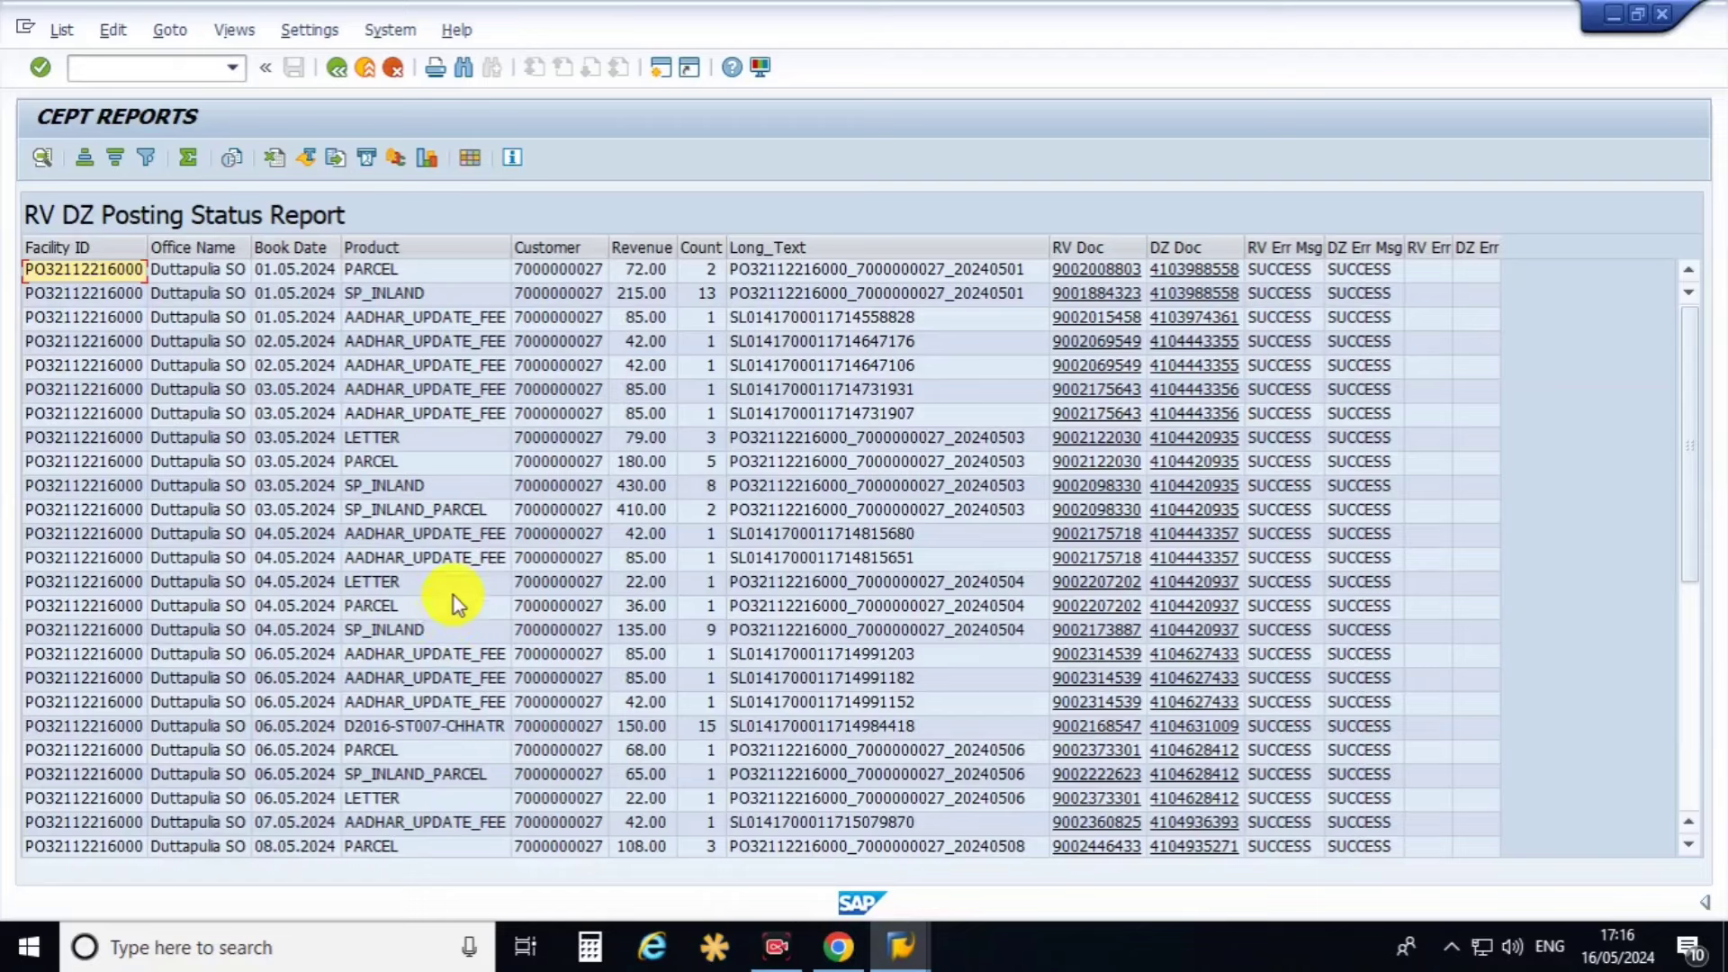
pyautogui.click(445, 319)
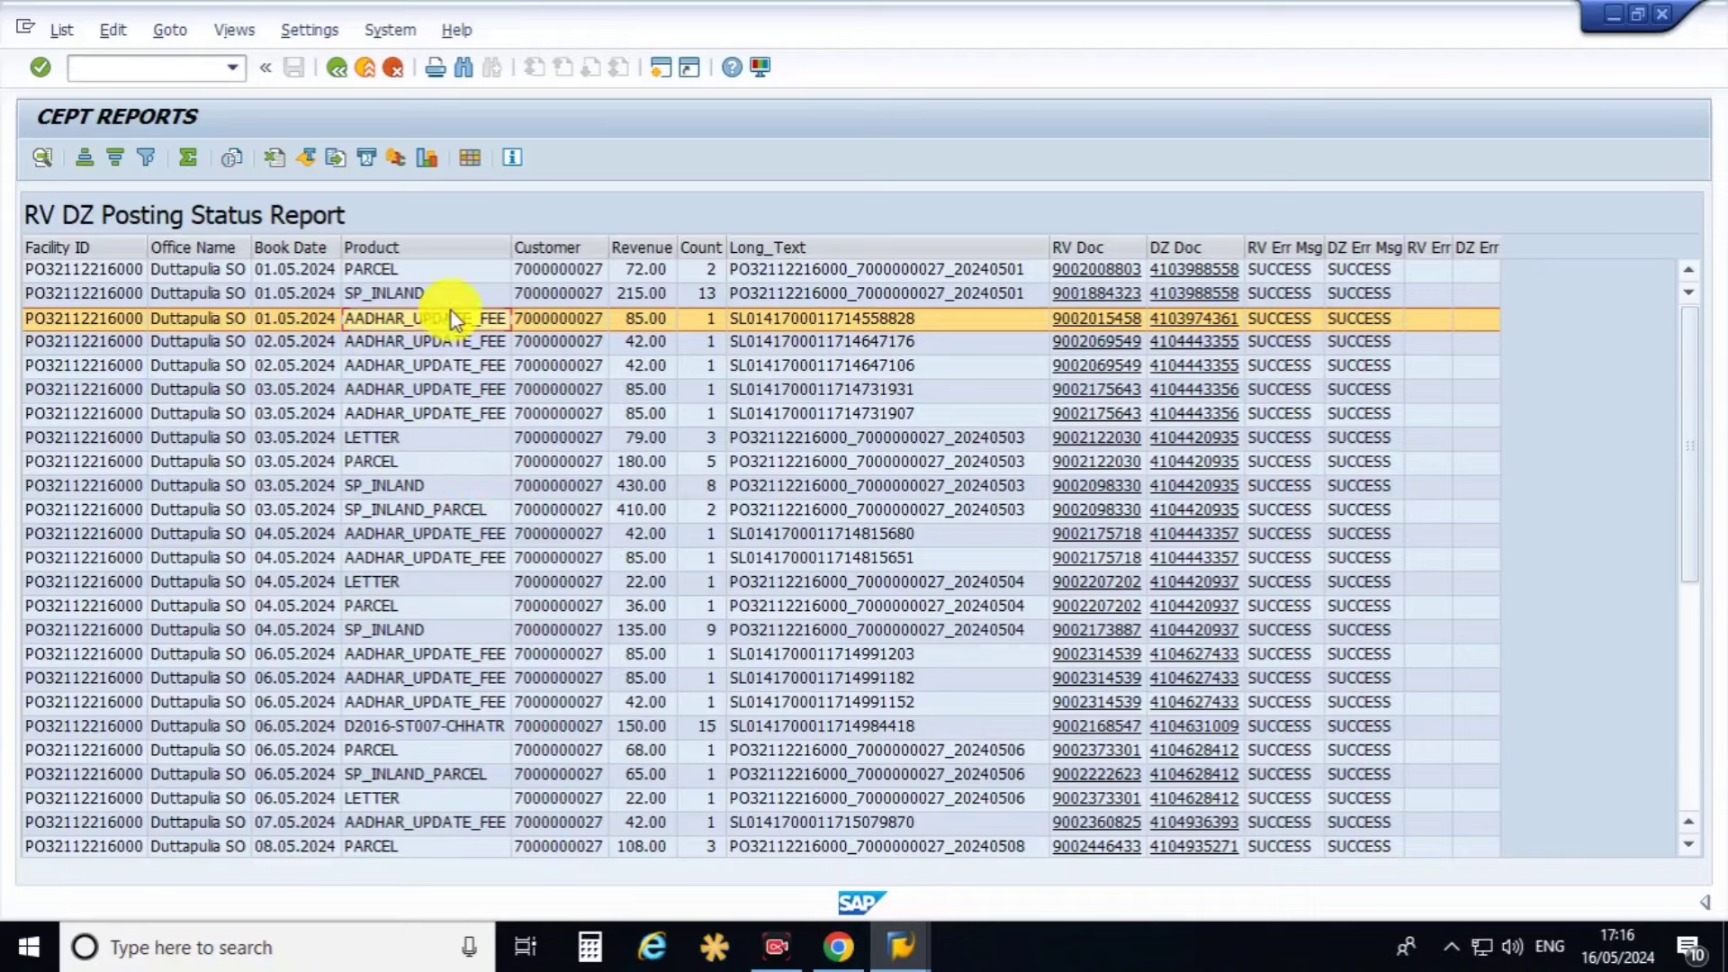
pyautogui.click(456, 276)
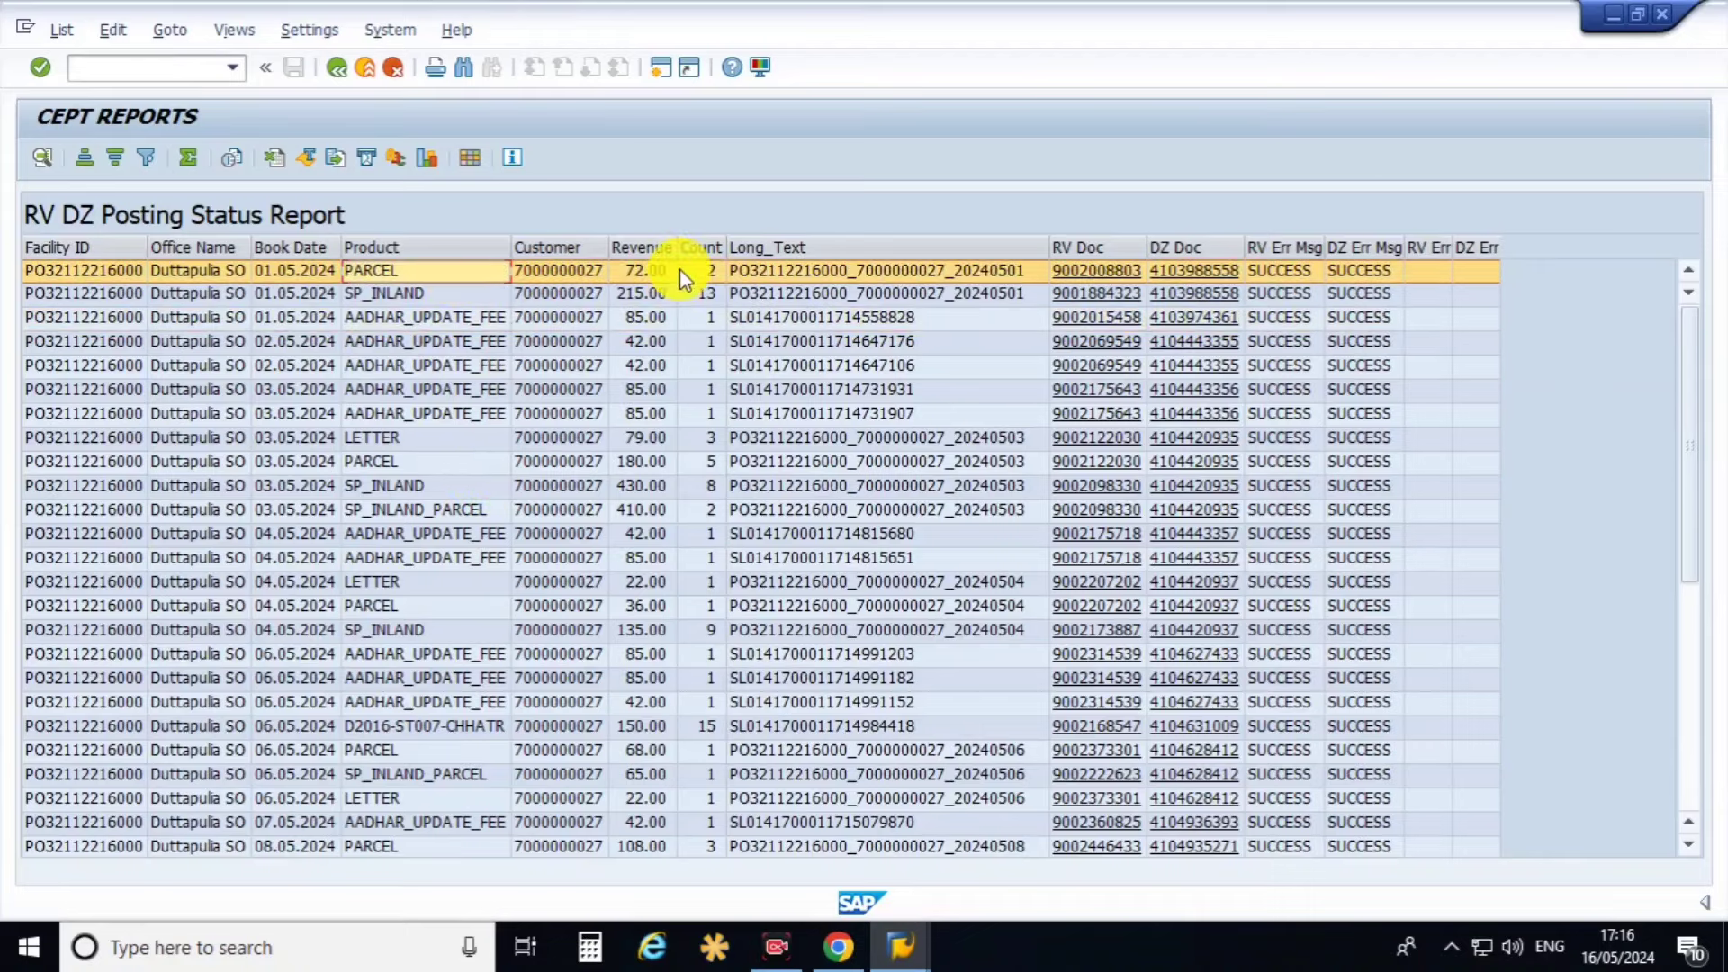
pyautogui.click(639, 295)
pyautogui.click(638, 319)
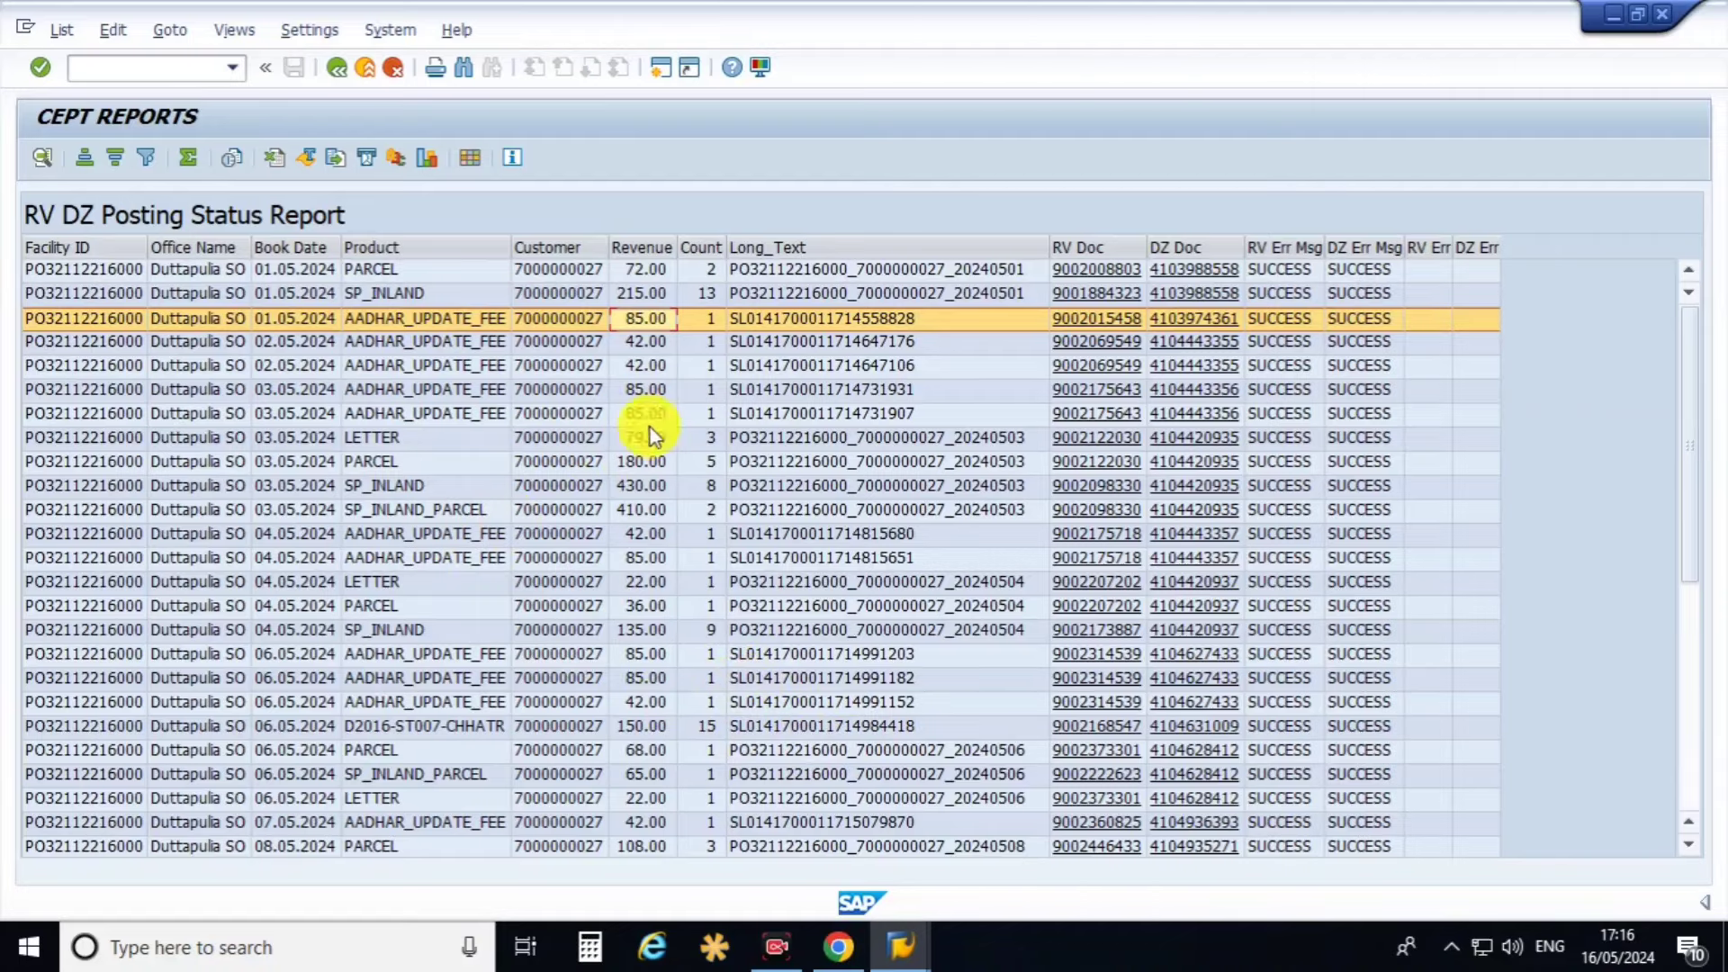
# Review the RV Doc and DZ Doc columns, then return to the selection screen.
pyautogui.scroll(-6, 522, 639)
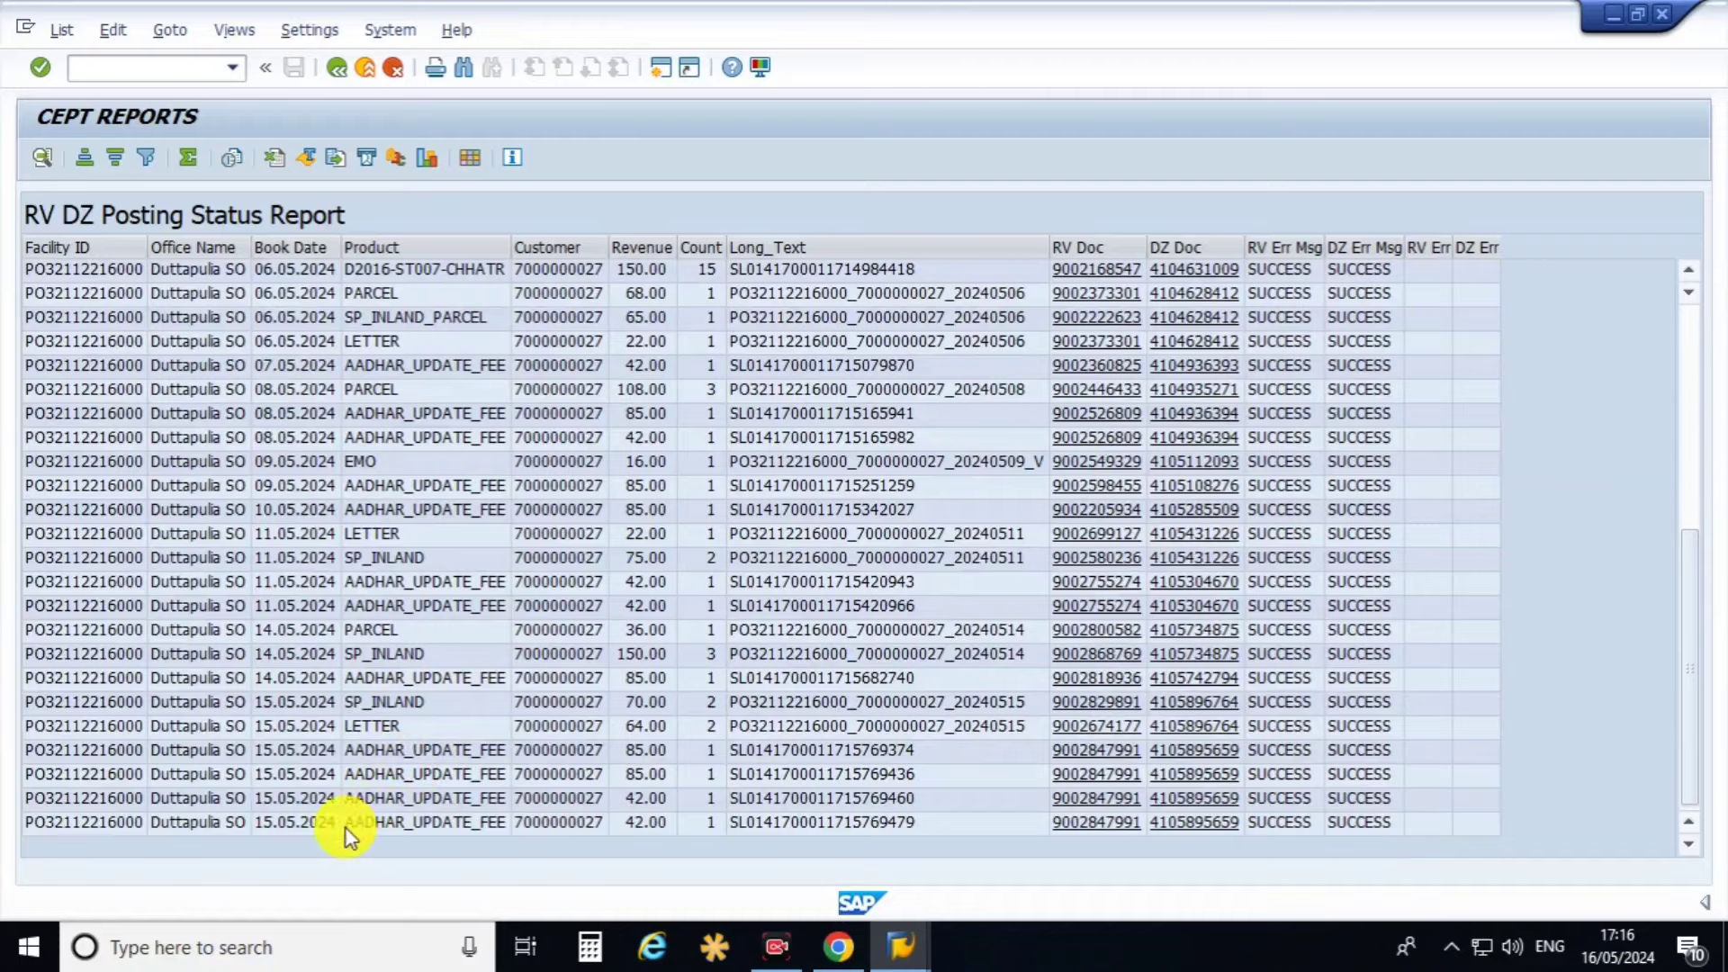
pyautogui.scroll(1, 347, 834)
pyautogui.scroll(5, 344, 802)
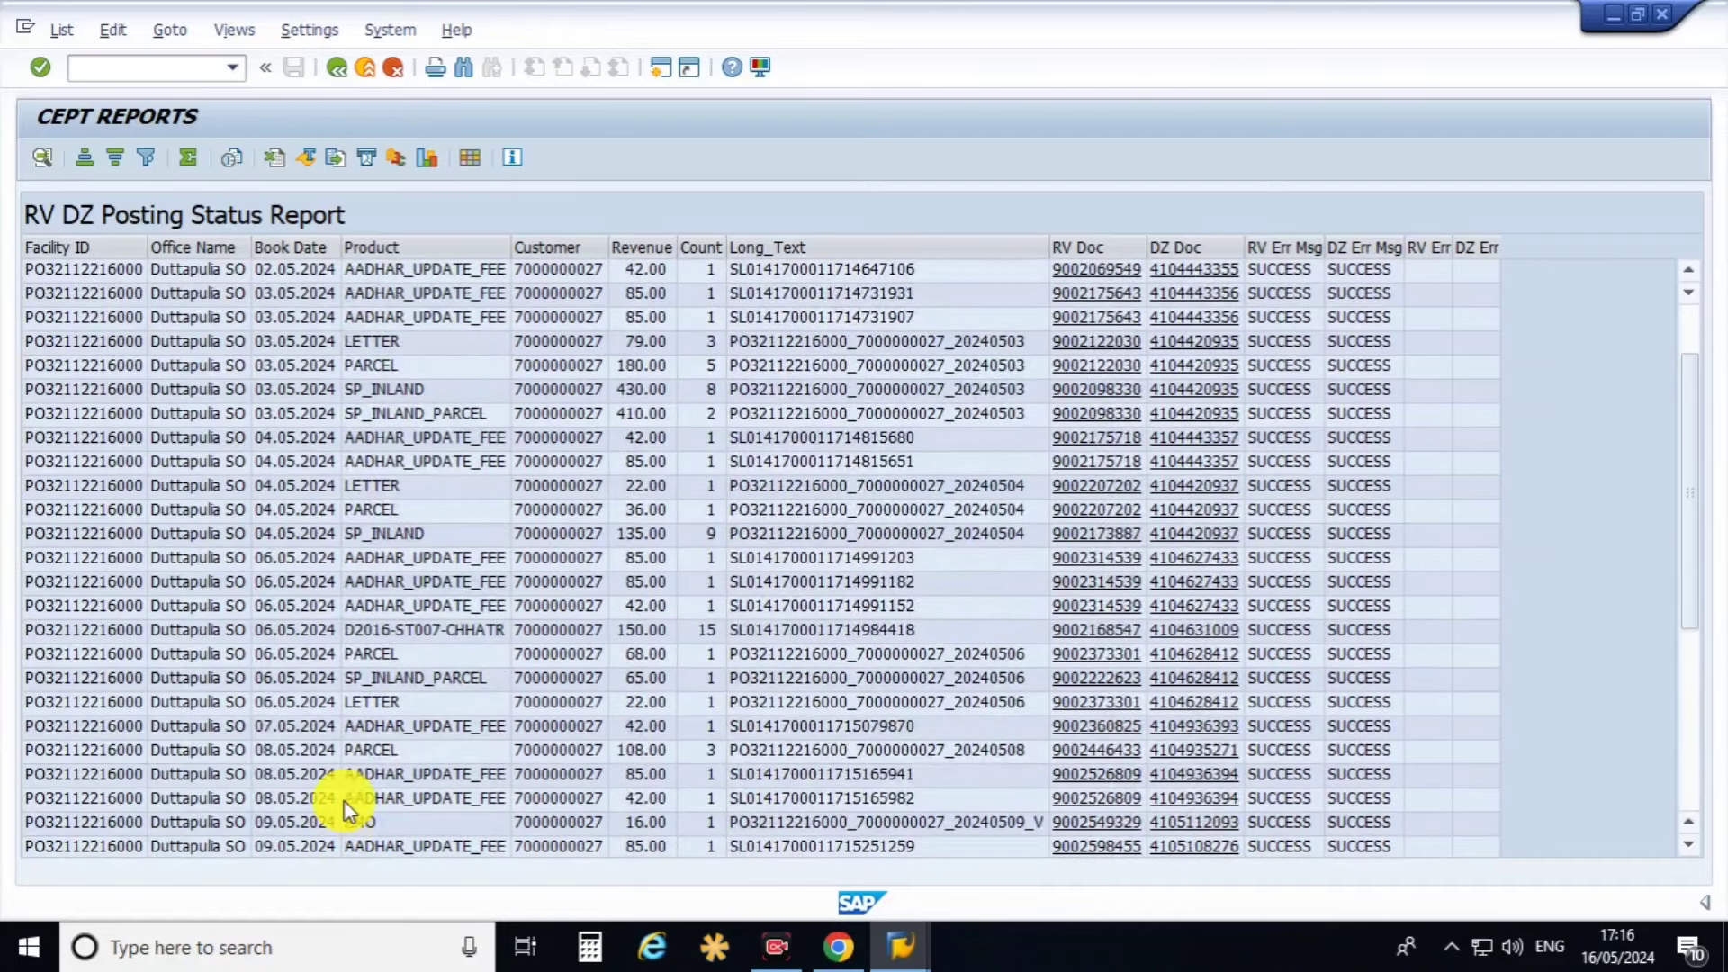
pyautogui.click(1094, 247)
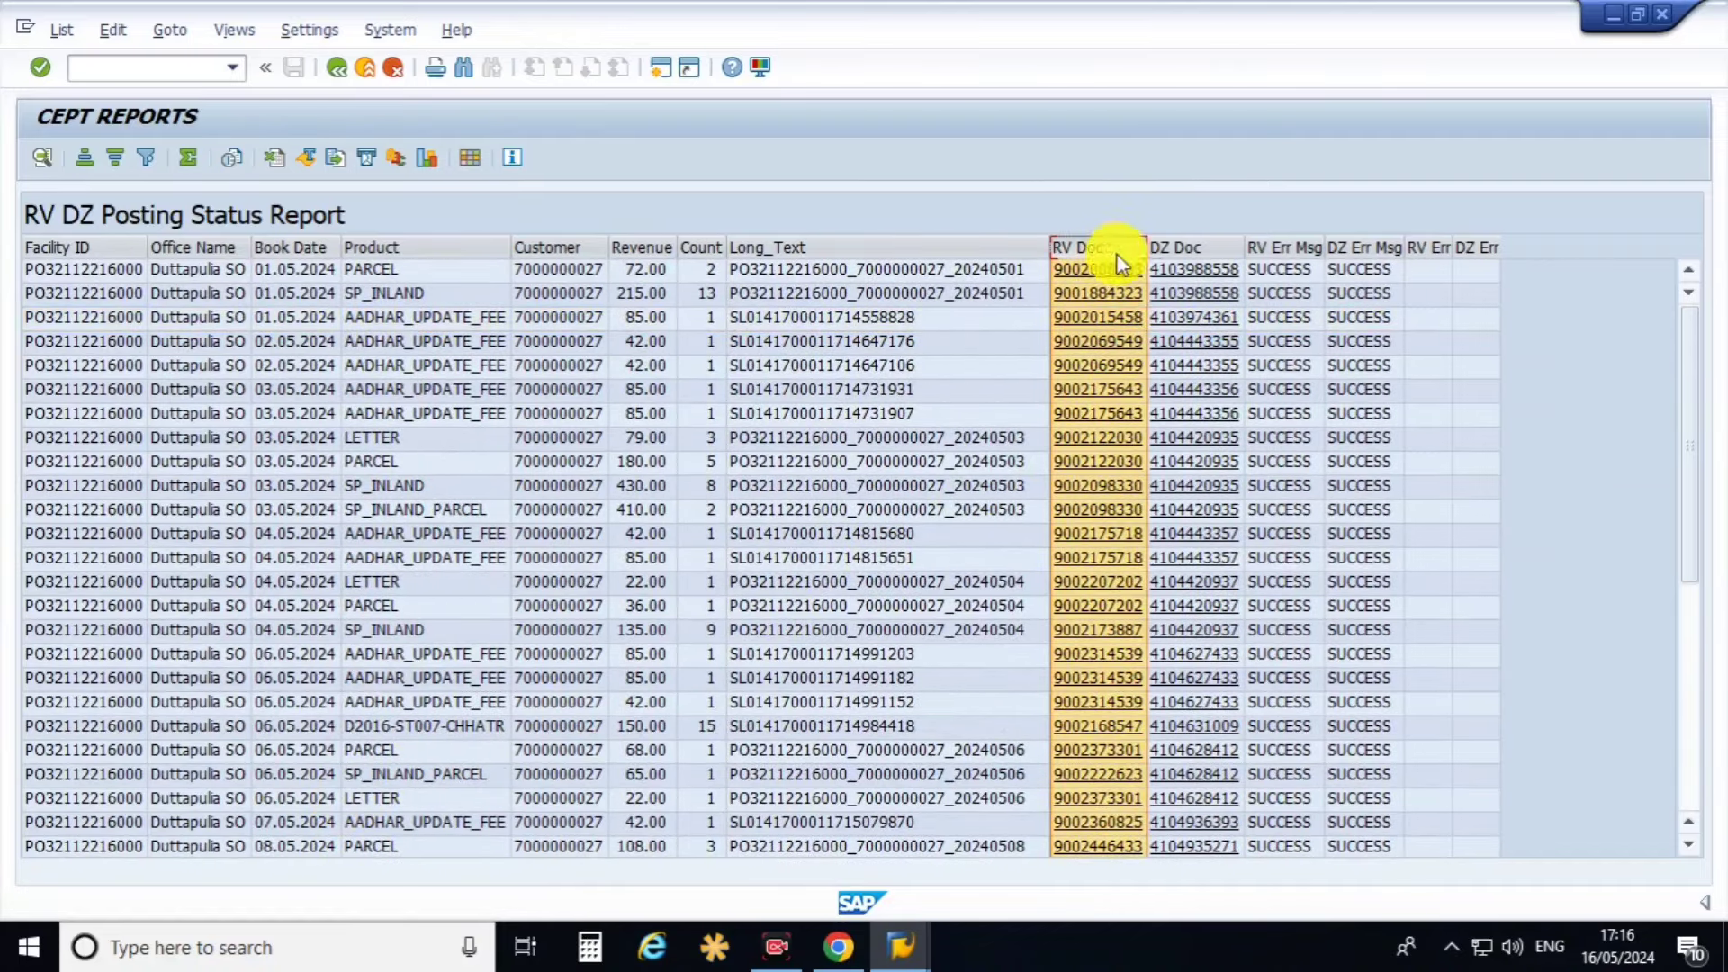
pyautogui.click(1179, 246)
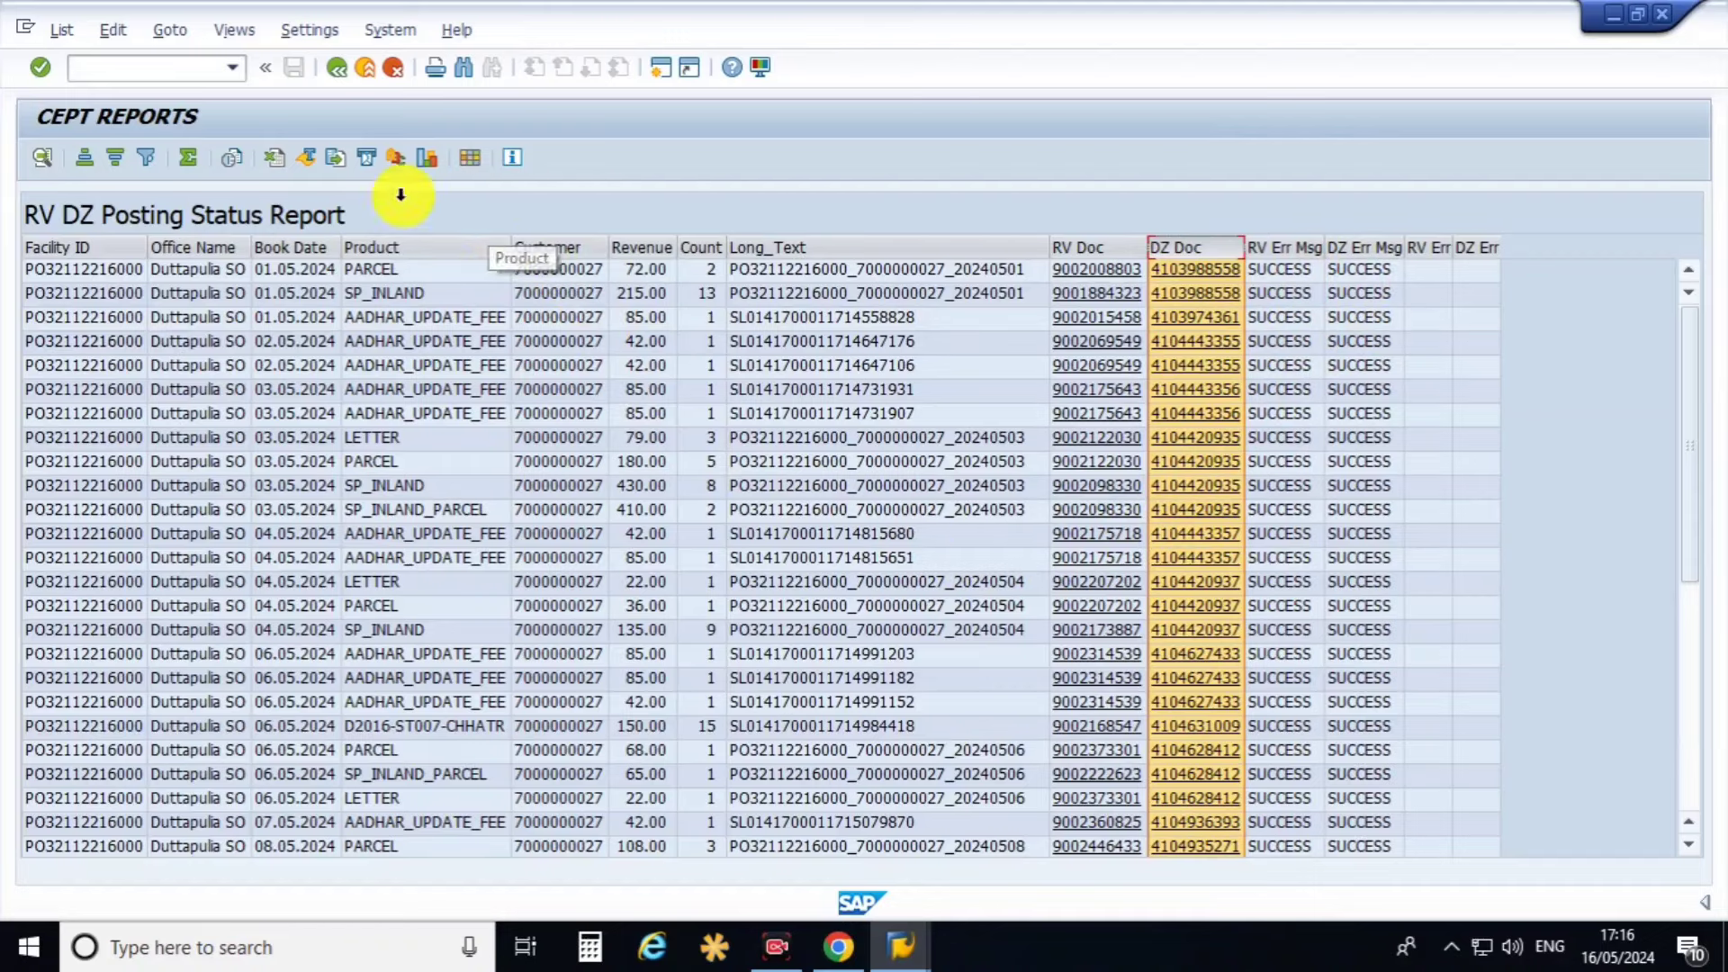
pyautogui.click(342, 70)
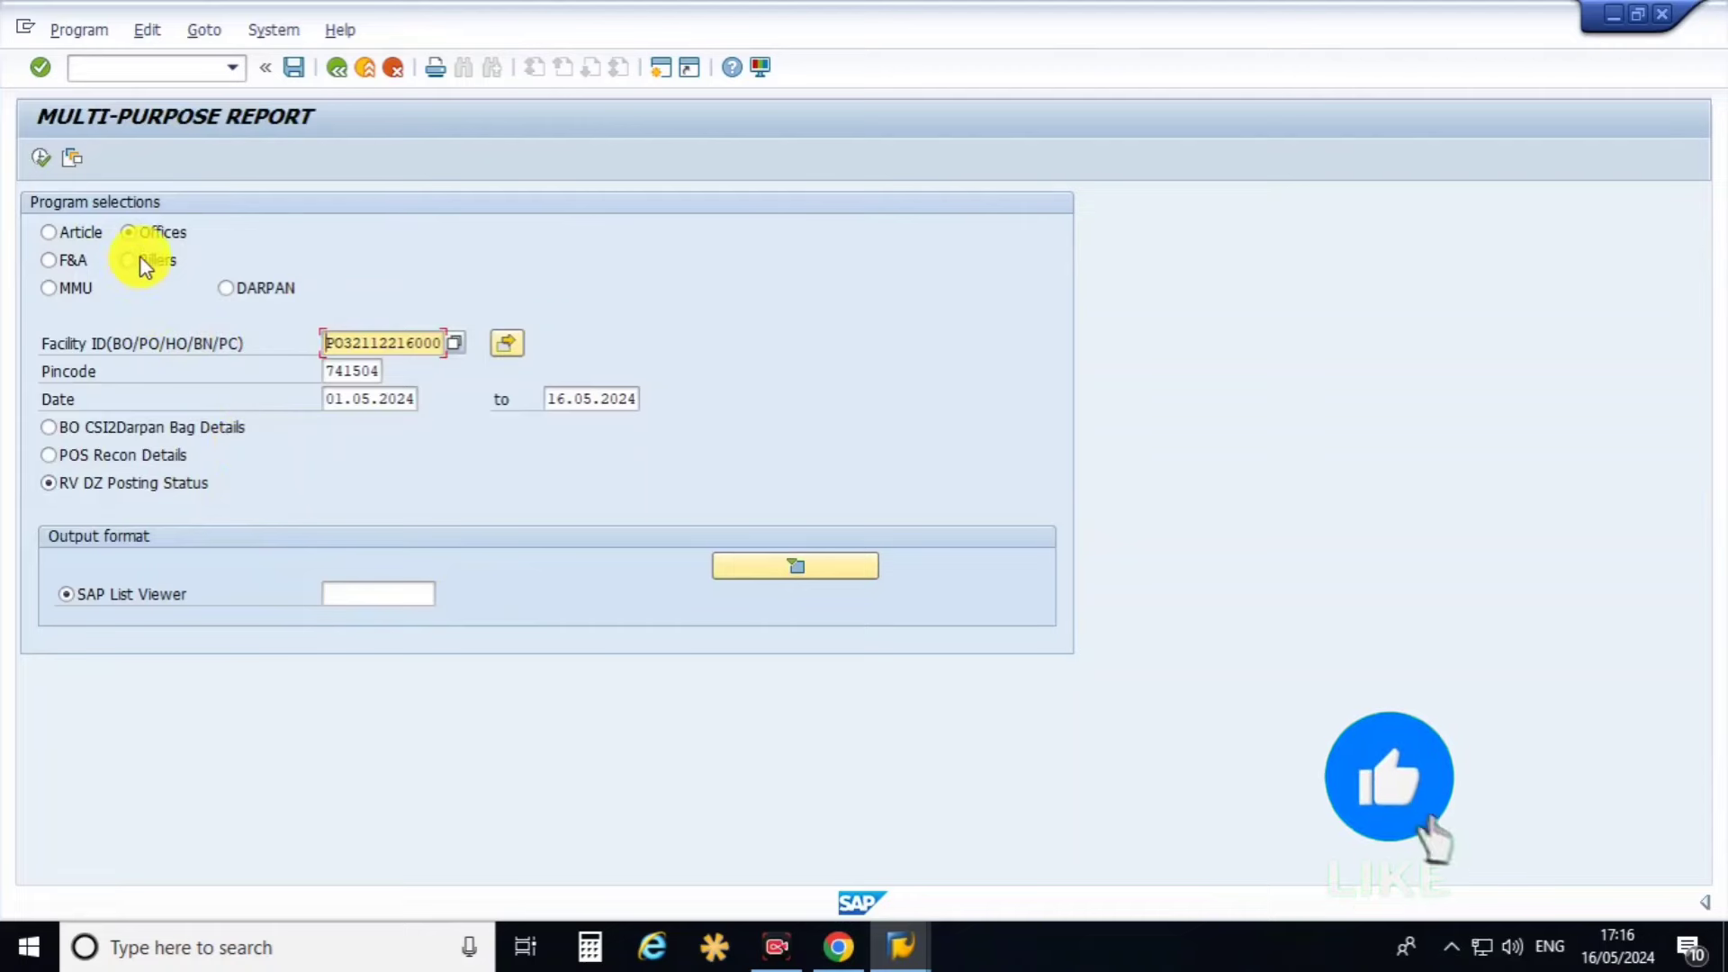
# Try the Billers options COD Paid Details and Ebiller Master Data, then choose DARPAN.
pyautogui.click(135, 259)
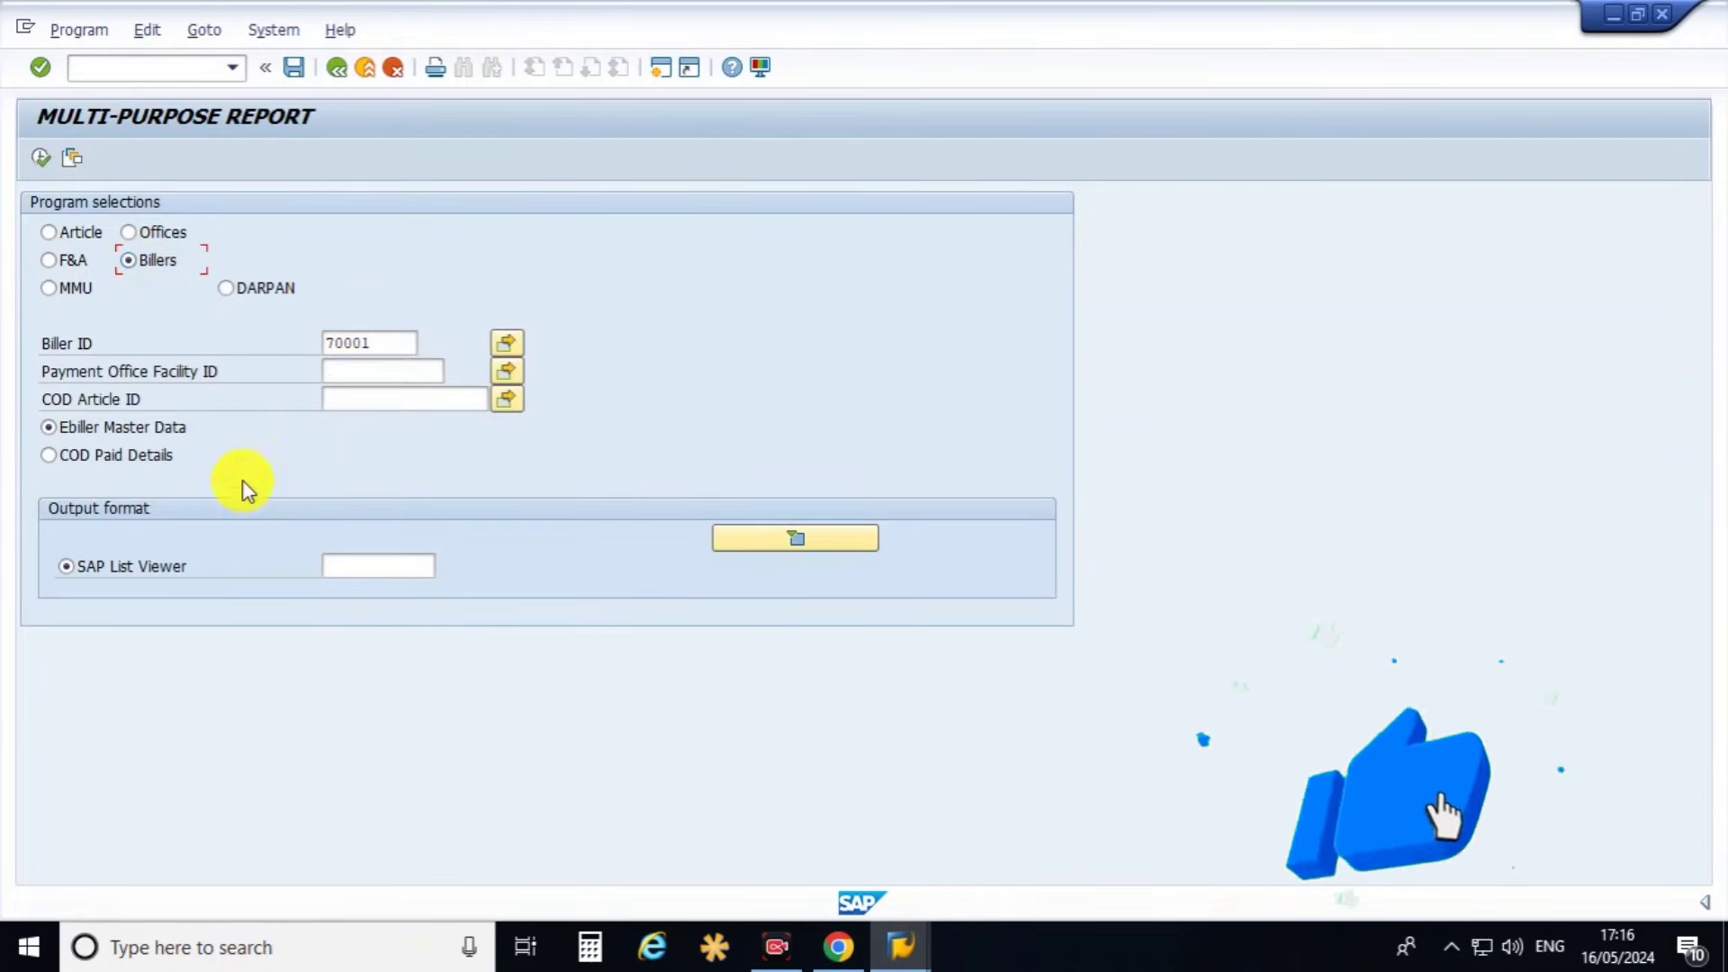
pyautogui.click(120, 455)
pyautogui.click(158, 429)
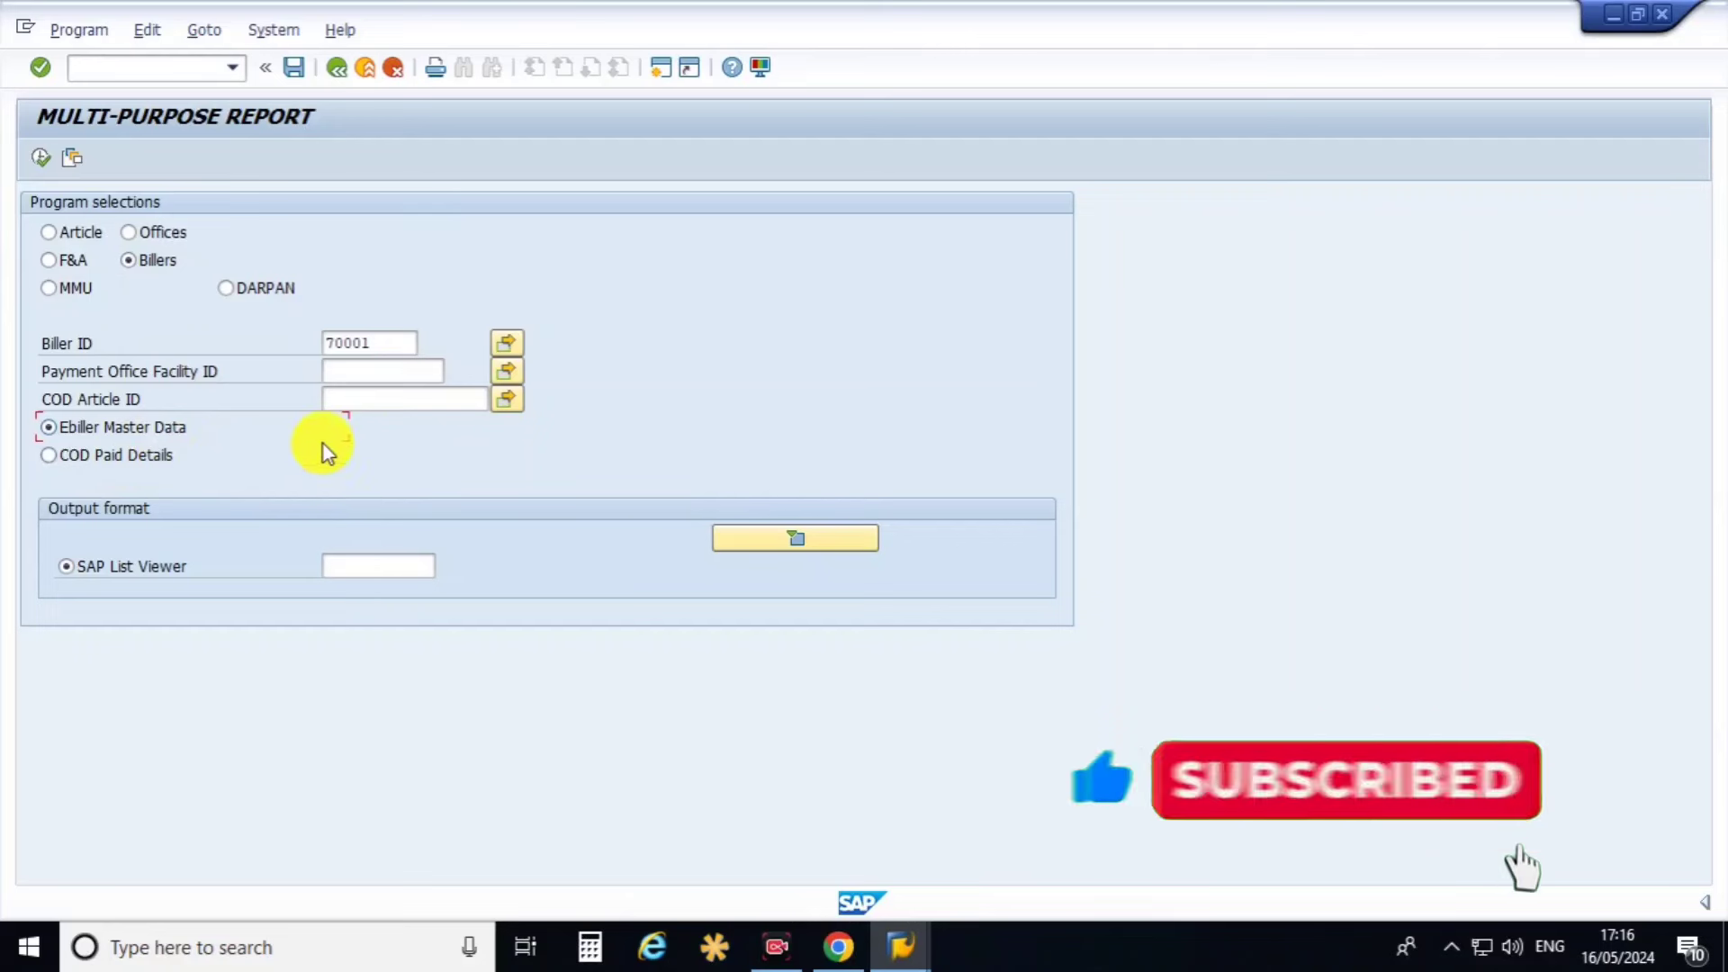
pyautogui.click(229, 286)
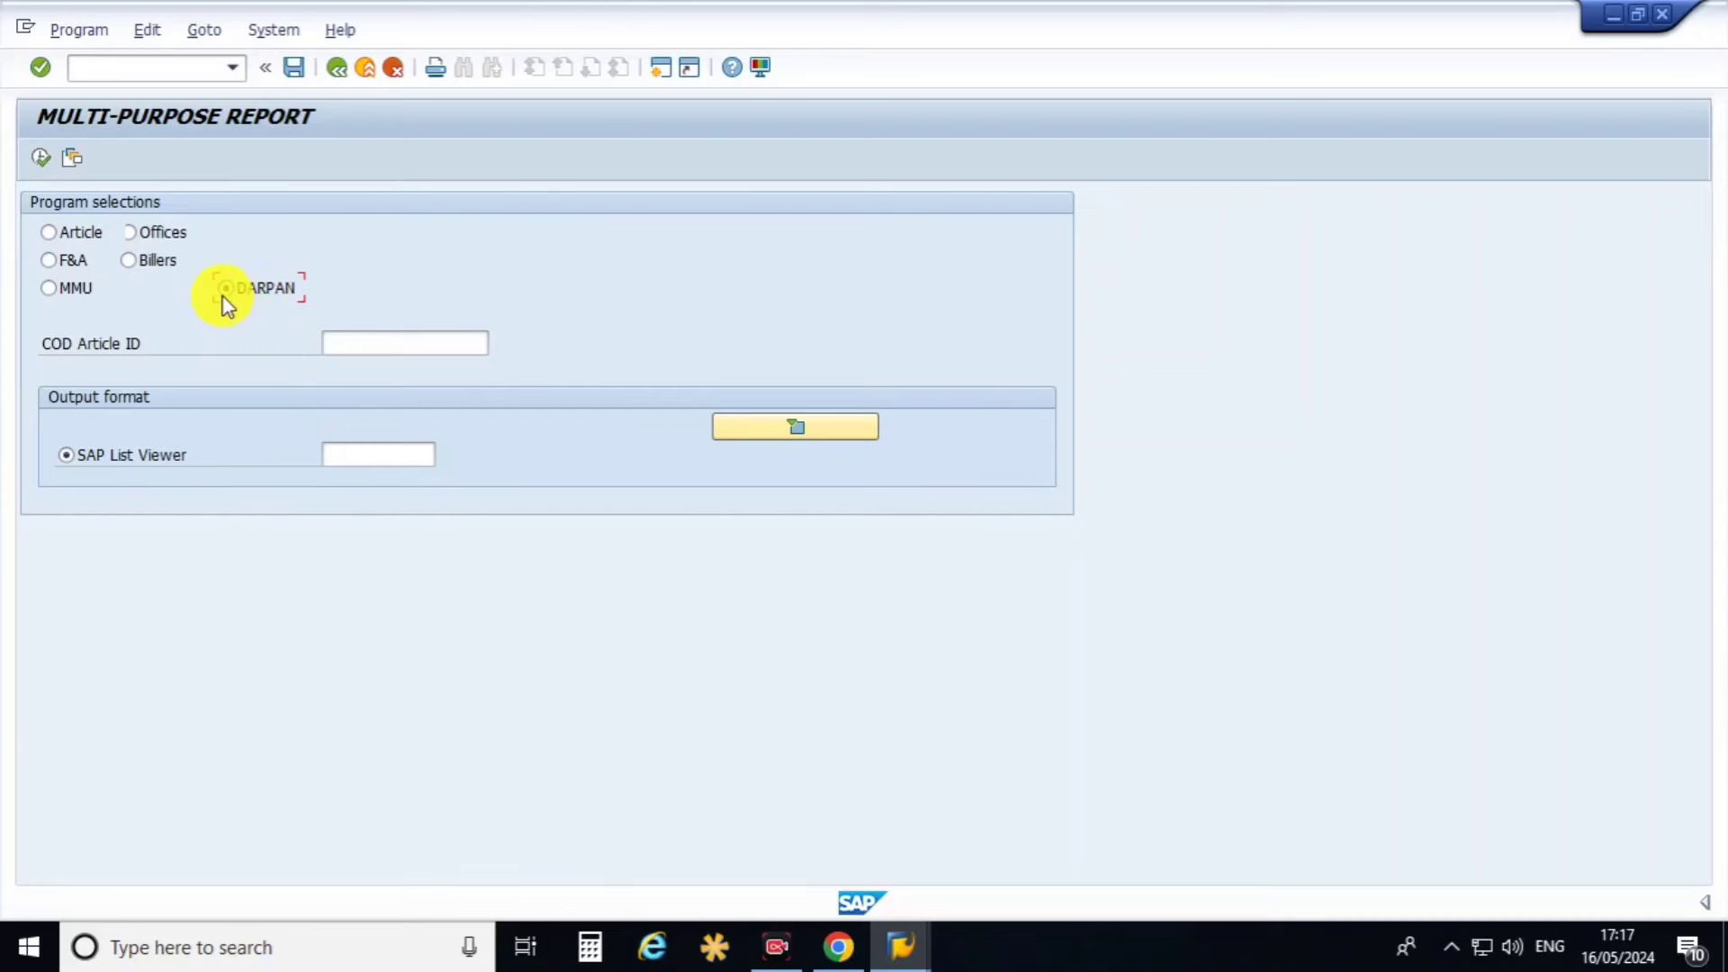
# Enter the COD article tracking number in the COD Article ID field.
pyautogui.click(360, 347)
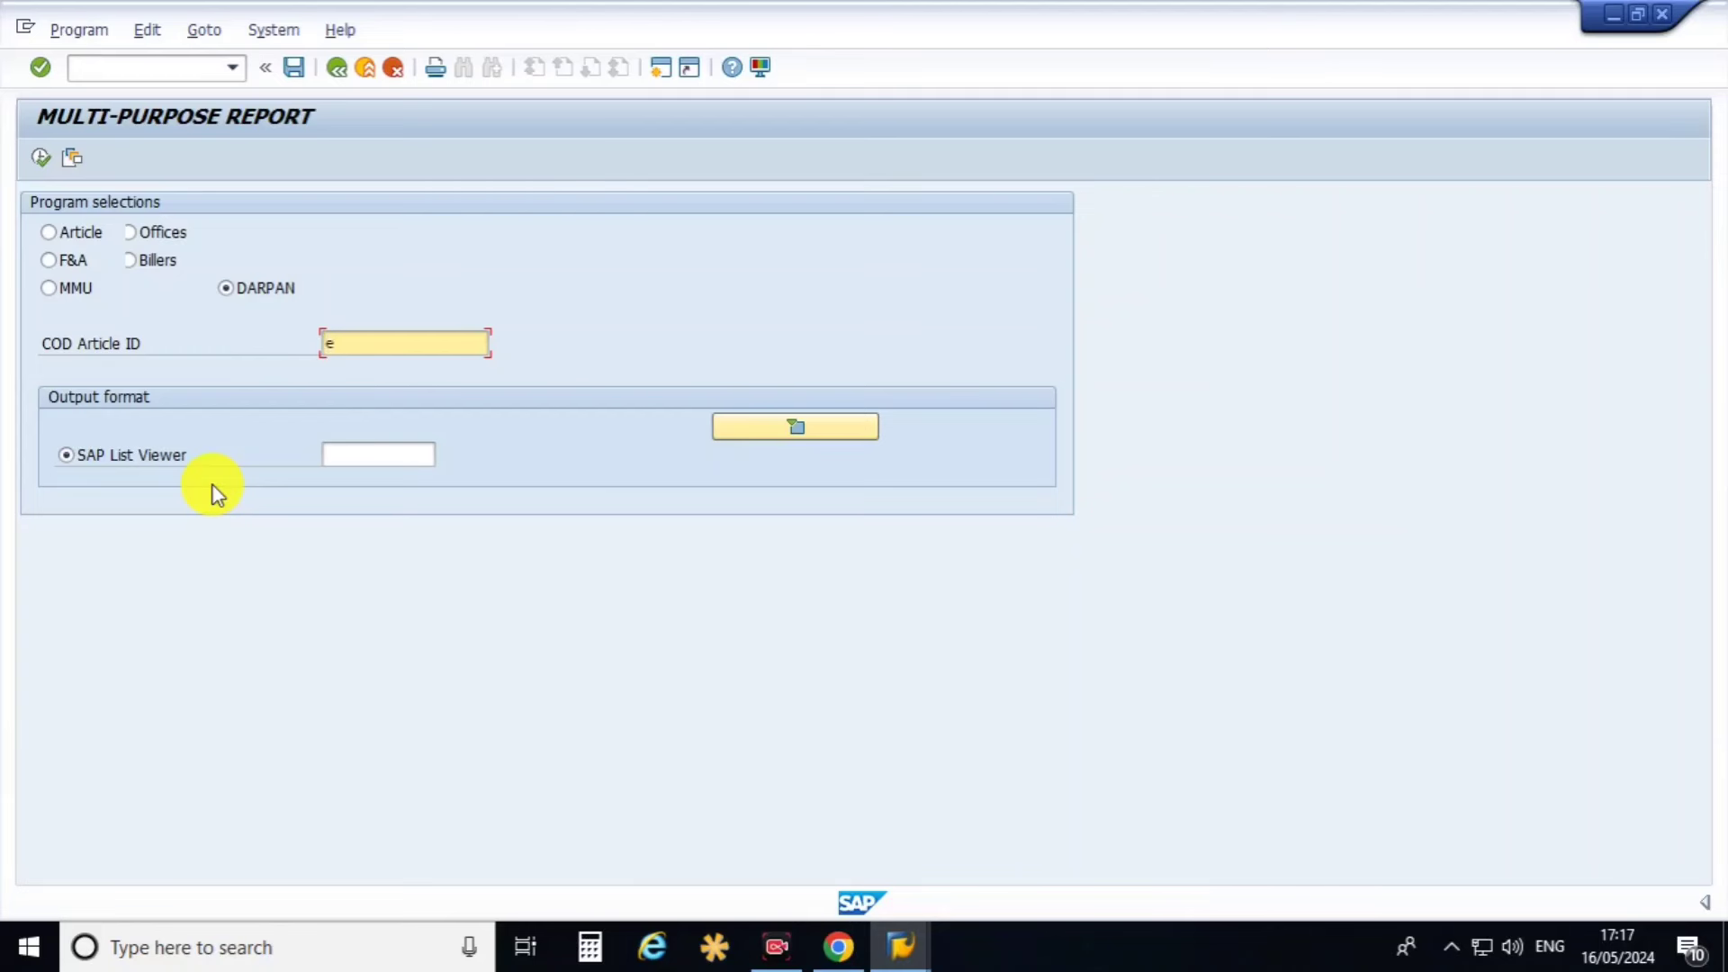
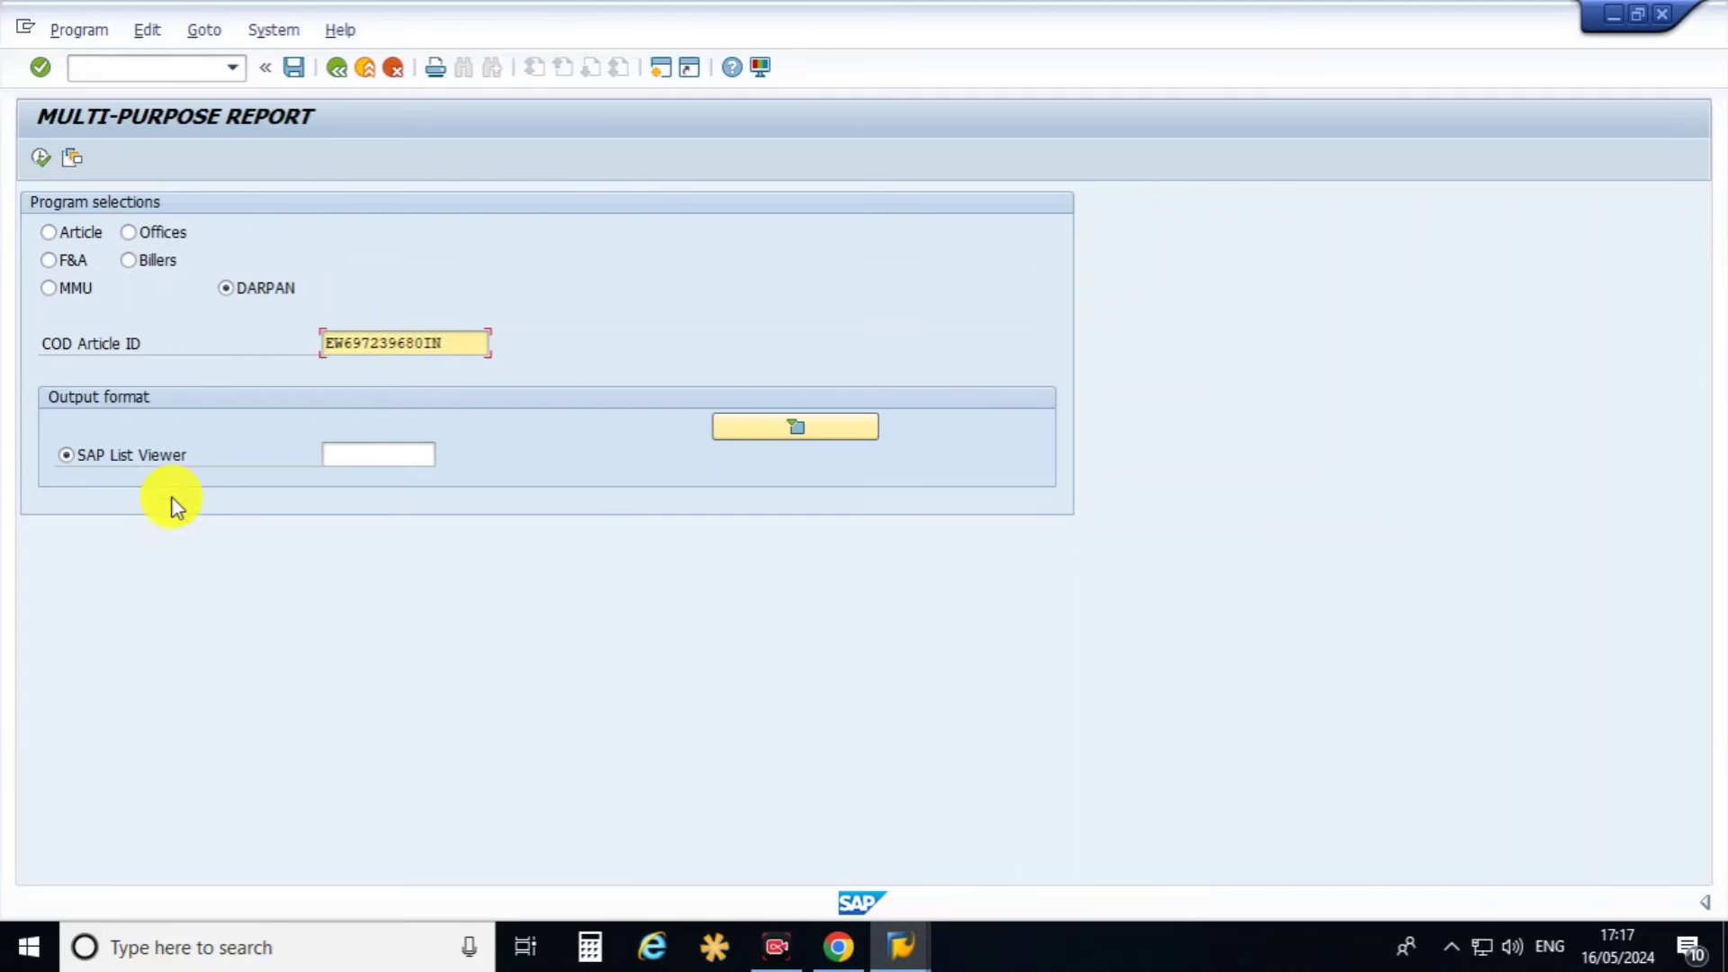